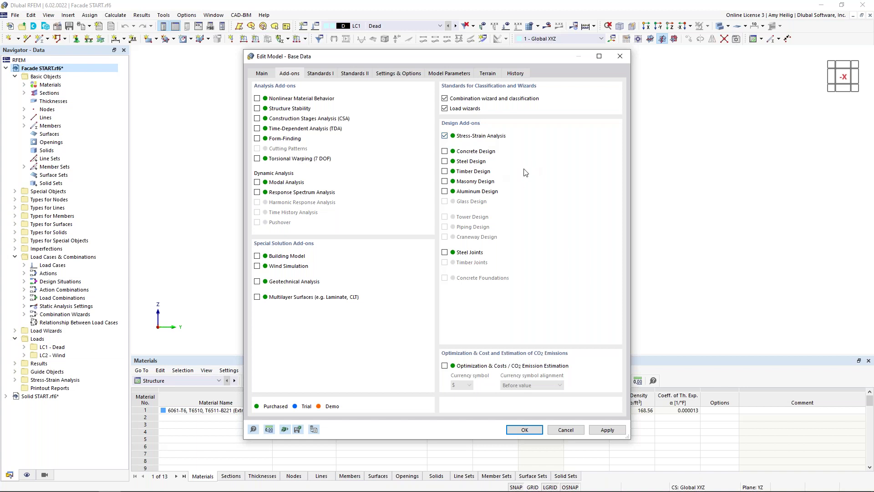
# Close the model's base data without changes and inspect the facade frame in wireframe and solid display
pyautogui.click(563, 429)
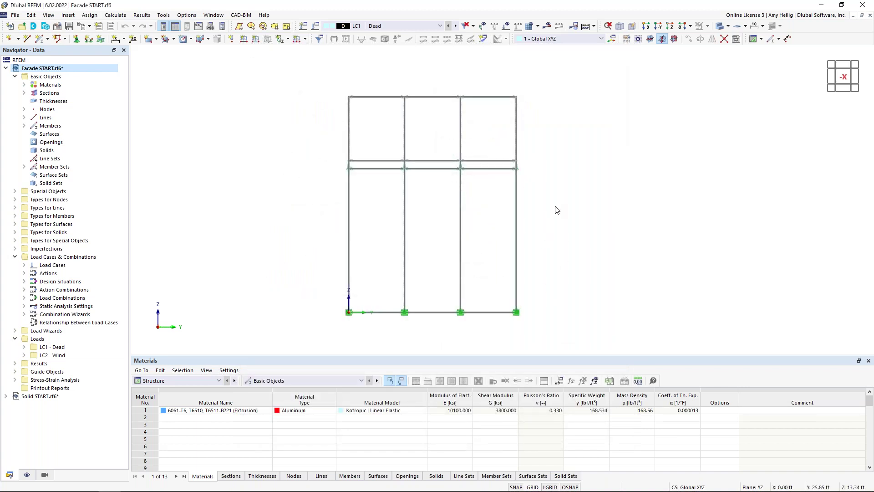
pyautogui.keyDown('ctrl'); pyautogui.moveTo(542, 211); pyautogui.dragTo(457, 152, button='middle'); pyautogui.keyUp('ctrl')
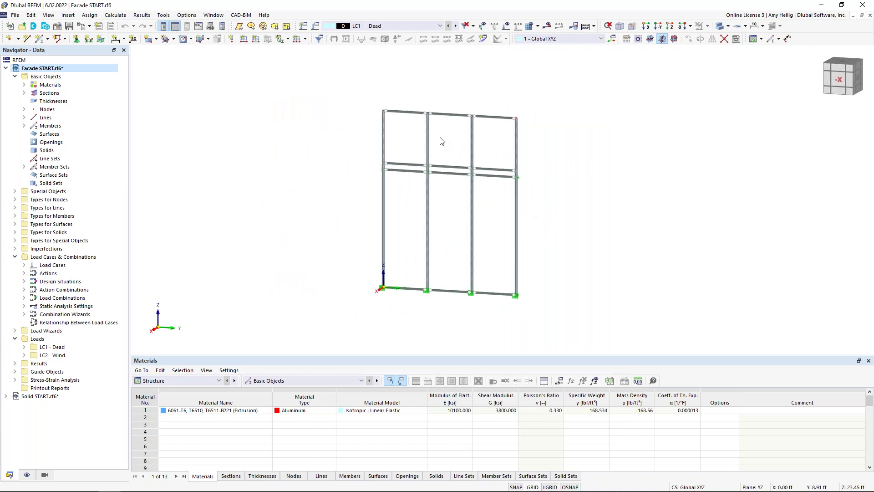
pyautogui.scroll(1, 441, 141)
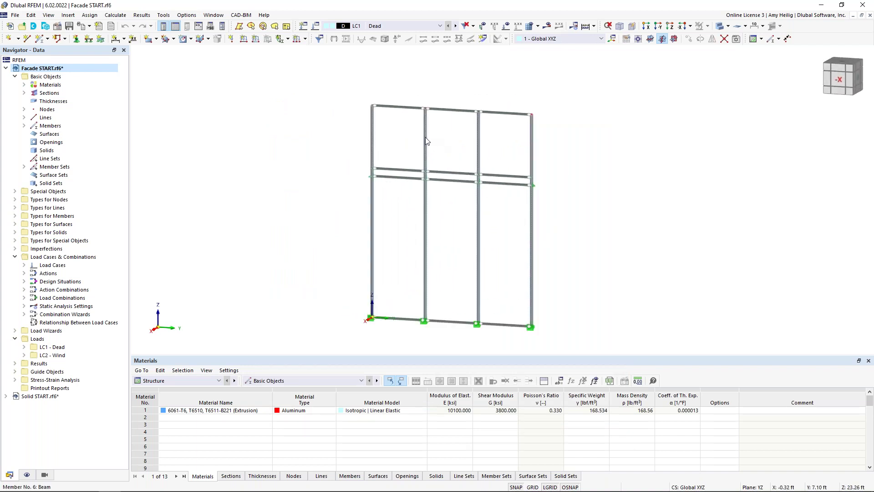
pyautogui.scroll(3, 400, 120)
pyautogui.scroll(-3, 486, 156)
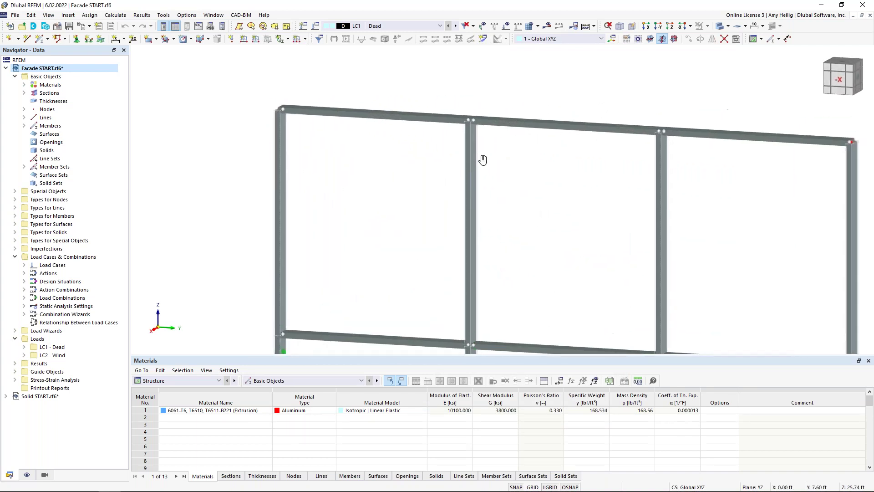
pyautogui.click(720, 26)
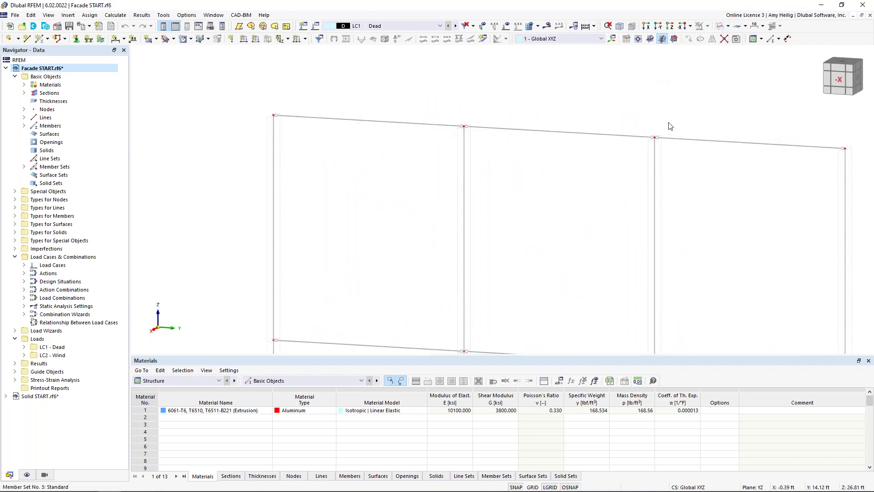
pyautogui.click(720, 26)
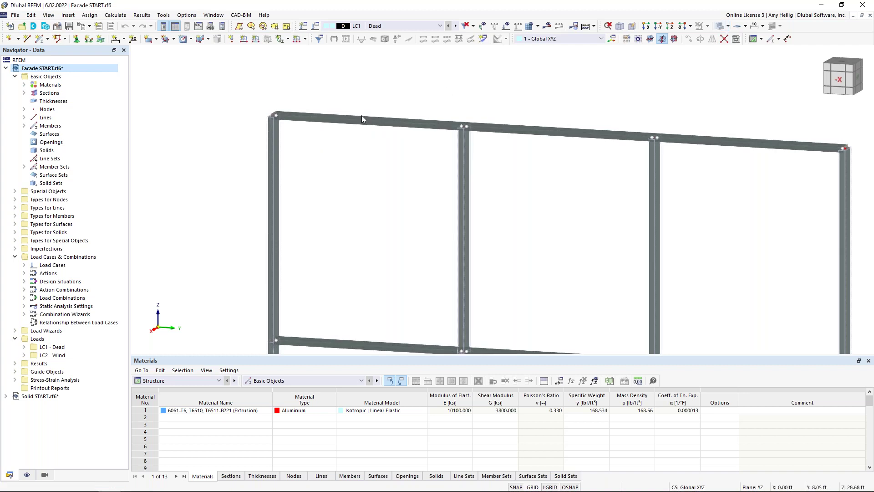
pyautogui.scroll(-1, 364, 184)
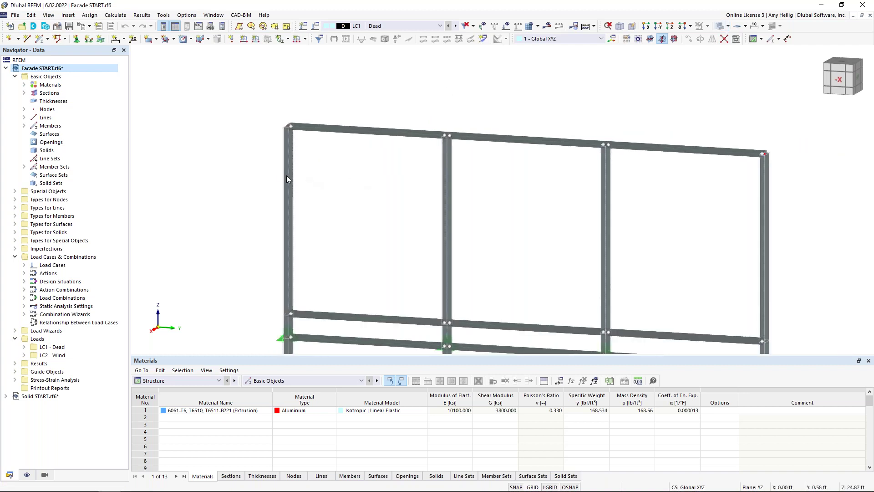
# Review the aluminum extrusion material's properties and its library entry, leaving the material as it is
pyautogui.click(24, 85)
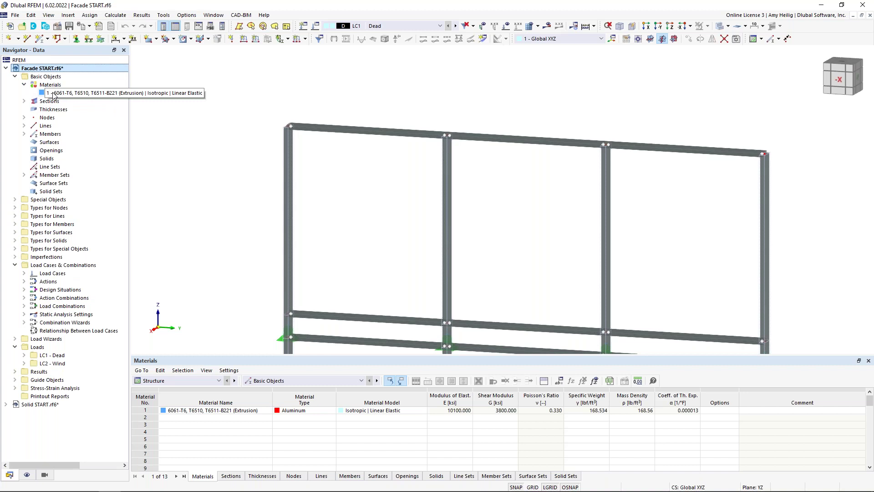
pyautogui.click(54, 95)
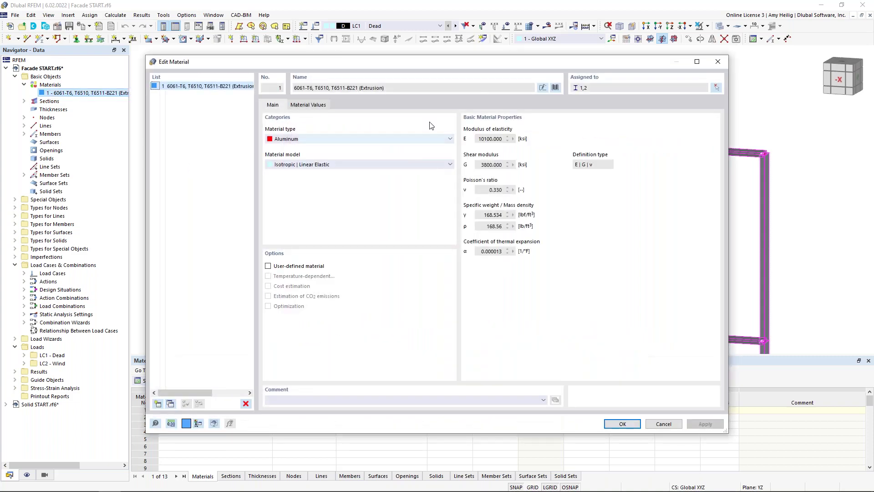
pyautogui.click(555, 88)
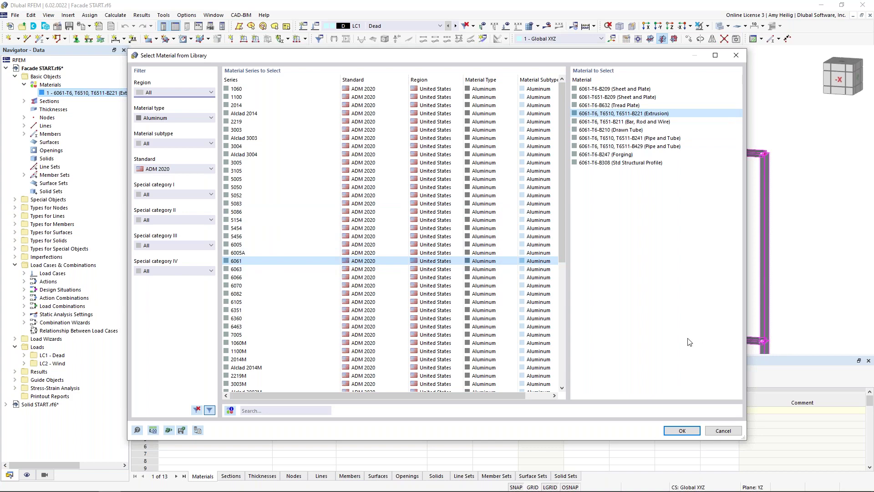
pyautogui.click(723, 430)
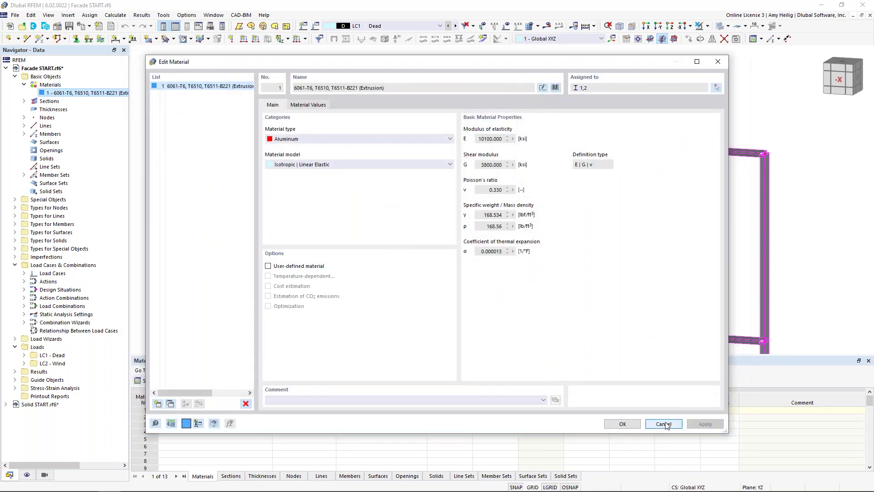
pyautogui.click(660, 420)
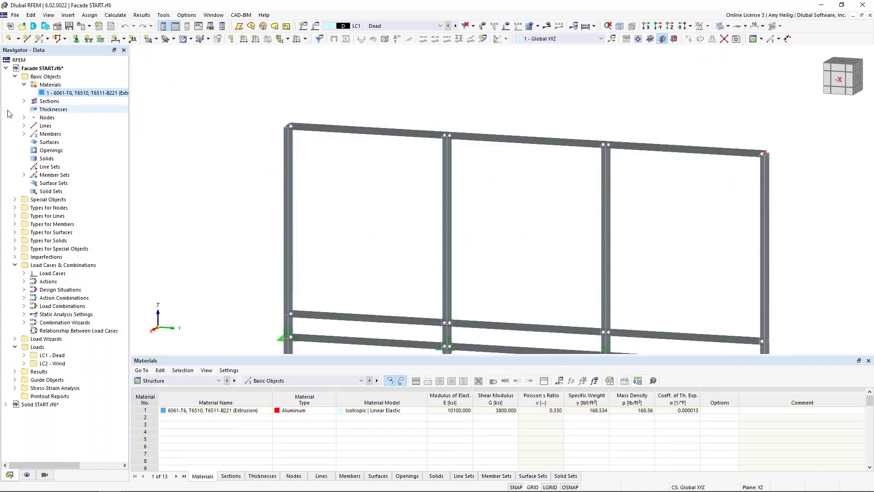
# Review the parametric dimensions of both rectangular hollow sections without changing them
pyautogui.click(24, 101)
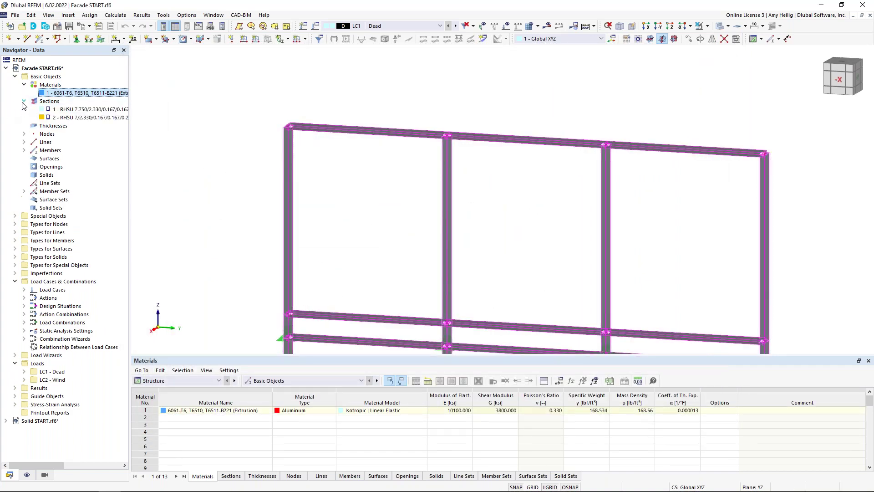
pyautogui.click(57, 112)
pyautogui.doubleClick(58, 111)
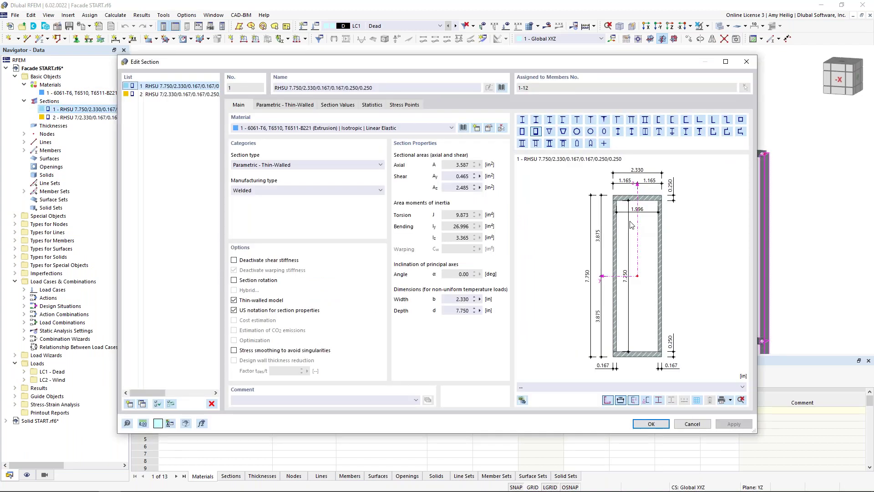
pyautogui.click(285, 105)
pyautogui.click(293, 132)
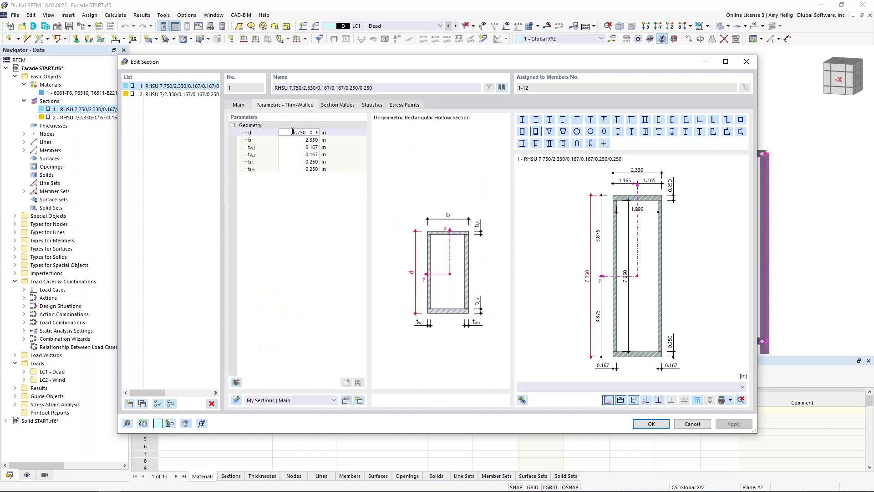
pyautogui.press('Return')
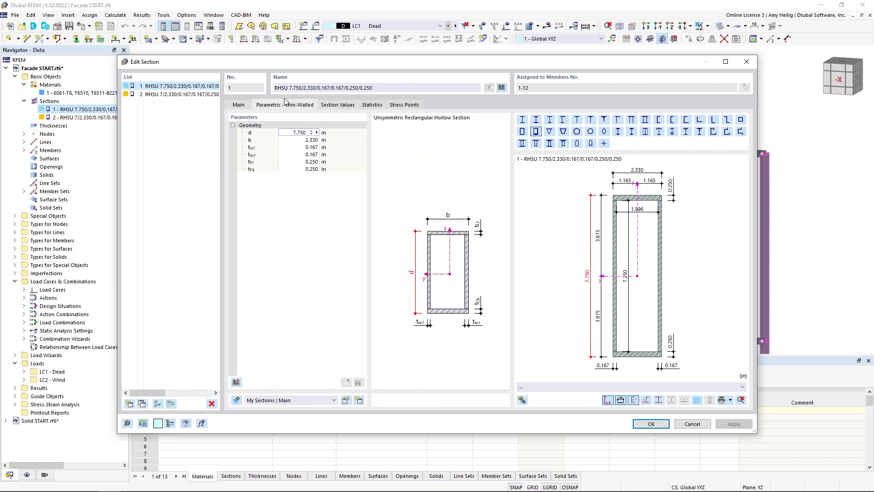
pyautogui.click(171, 95)
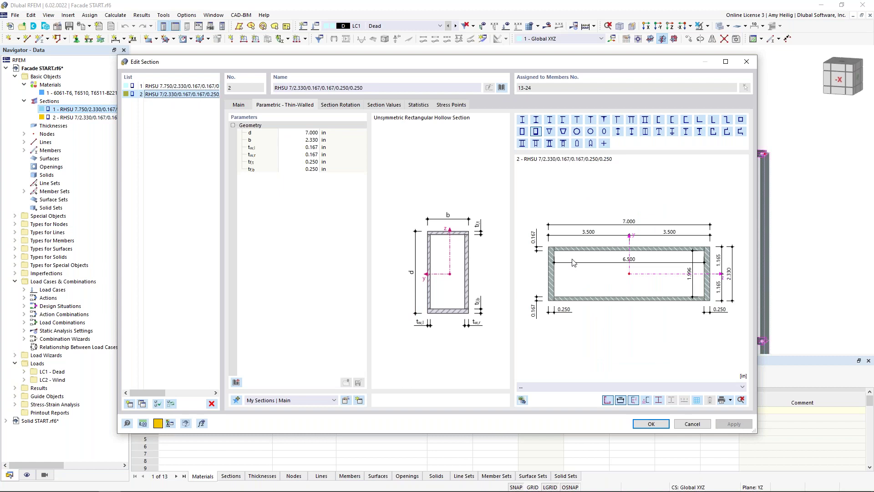
pyautogui.click(691, 424)
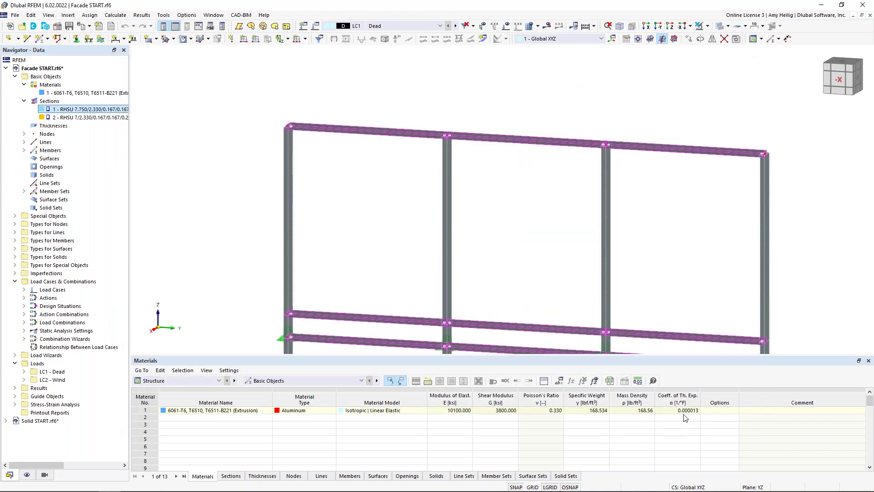
# Select all four vertical mullions, check the commands for creating a member set, and list the model's existing member sets
pyautogui.scroll(-6, 511, 211)
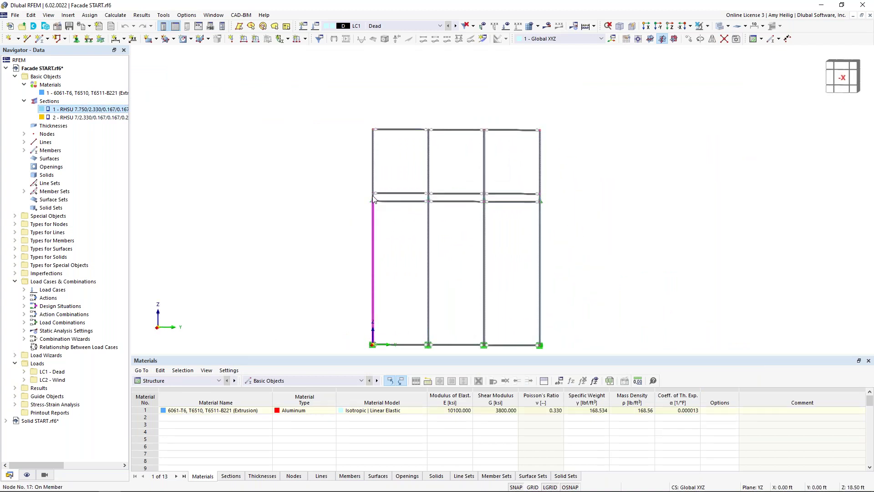
pyautogui.moveTo(434, 276); pyautogui.dragTo(435, 250, button='middle')
pyautogui.scroll(1, 435, 248)
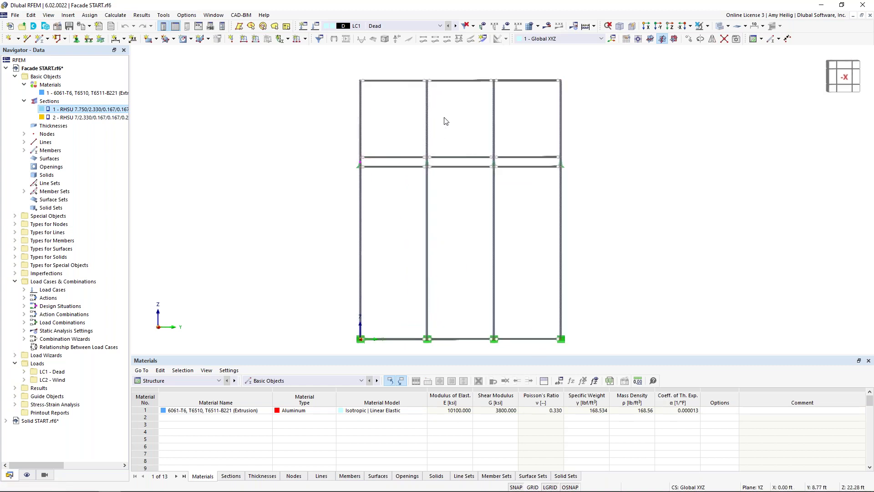
pyautogui.moveTo(351, 72); pyautogui.dragTo(374, 339)
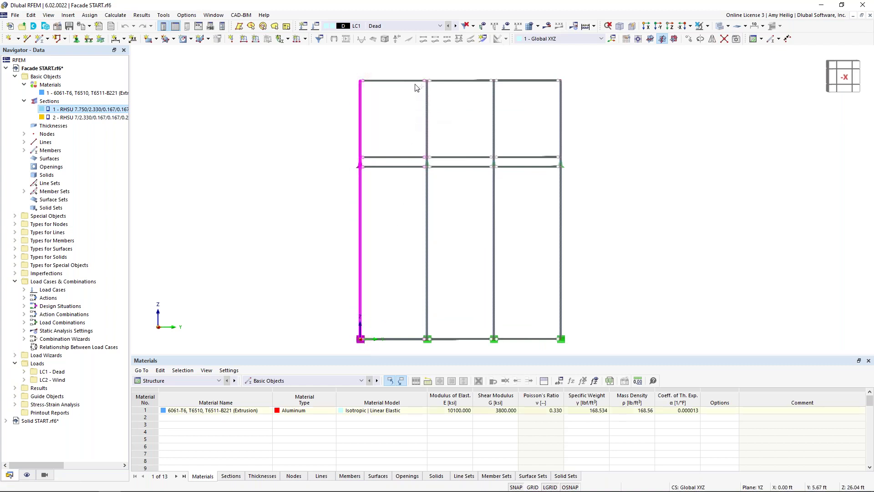
pyautogui.moveTo(415, 66); pyautogui.dragTo(442, 352)
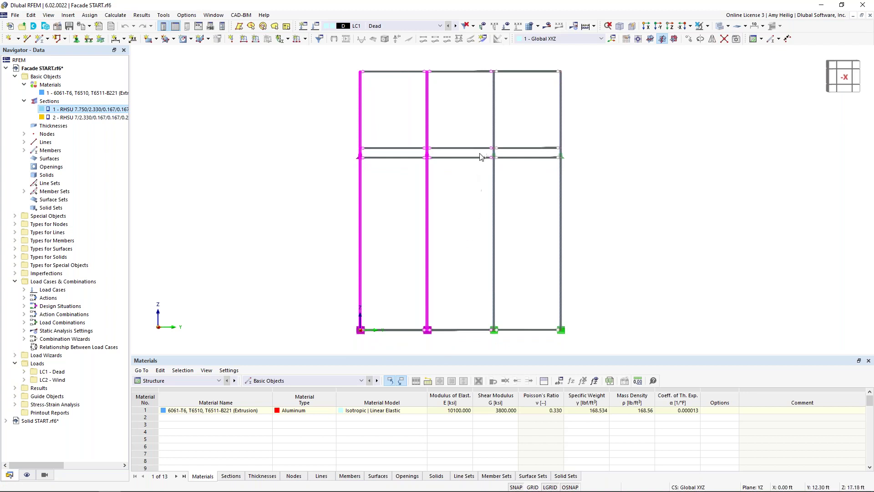
pyautogui.moveTo(484, 57); pyautogui.dragTo(514, 346)
pyautogui.moveTo(549, 60); pyautogui.dragTo(578, 342)
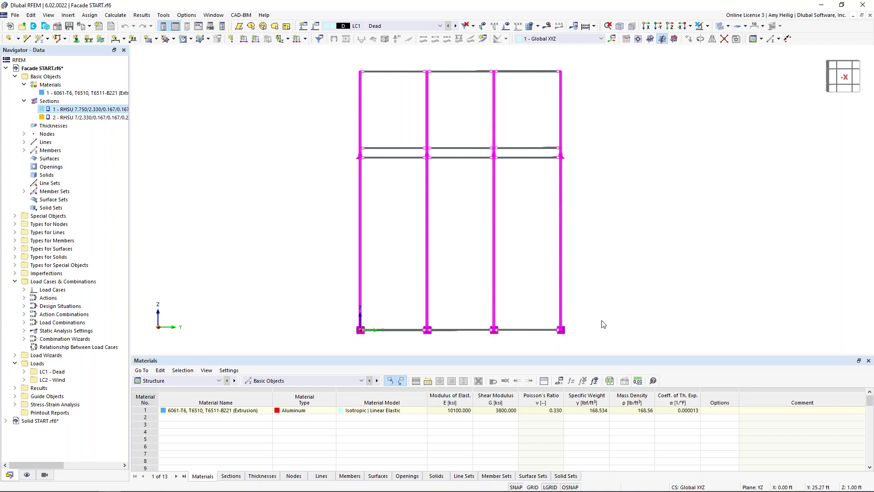
pyautogui.rightClick(563, 247)
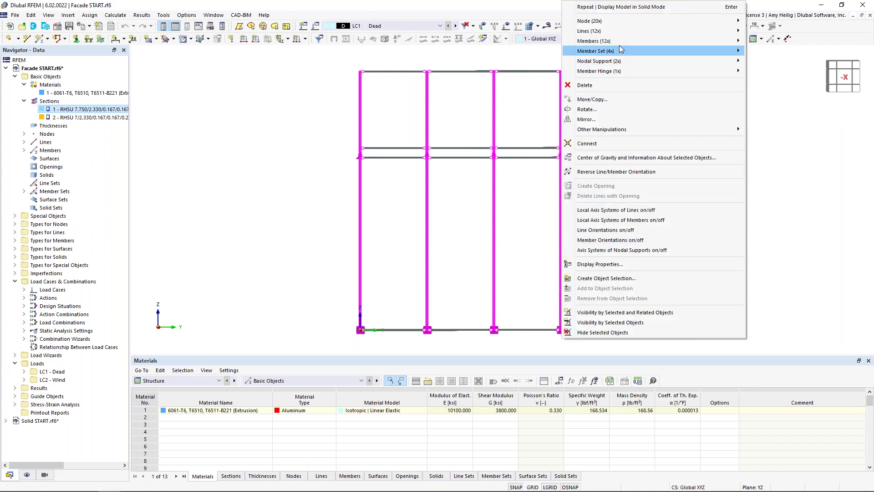
pyautogui.moveTo(621, 42)
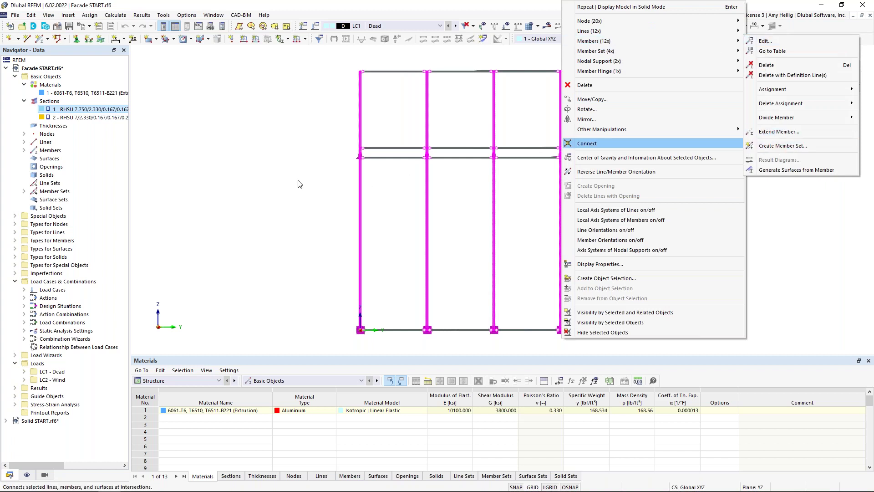
pyautogui.click(318, 182)
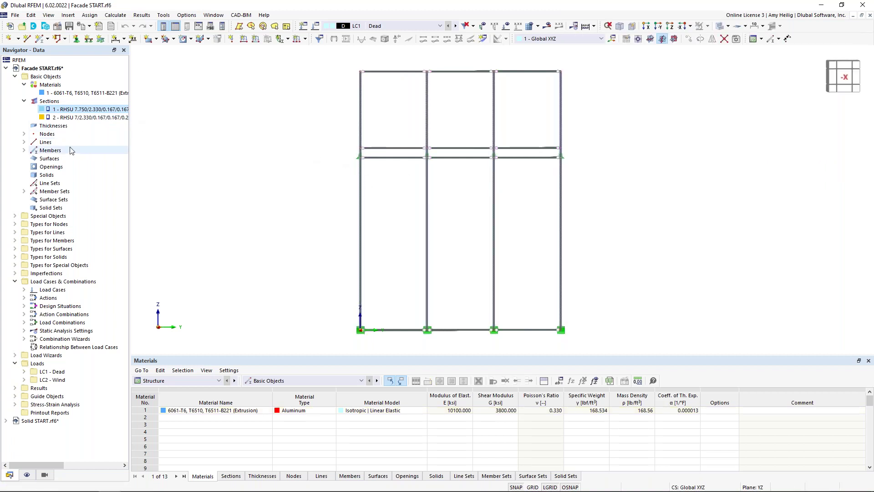
pyautogui.click(23, 192)
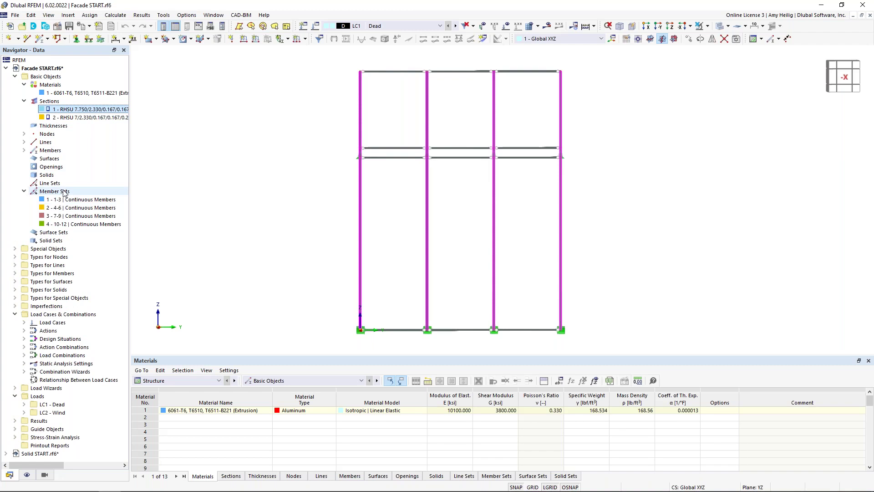
# Enable Member Representatives and Member Set Representatives in the model's base data and view the member representatives wizard settings
pyautogui.rightClick(51, 69)
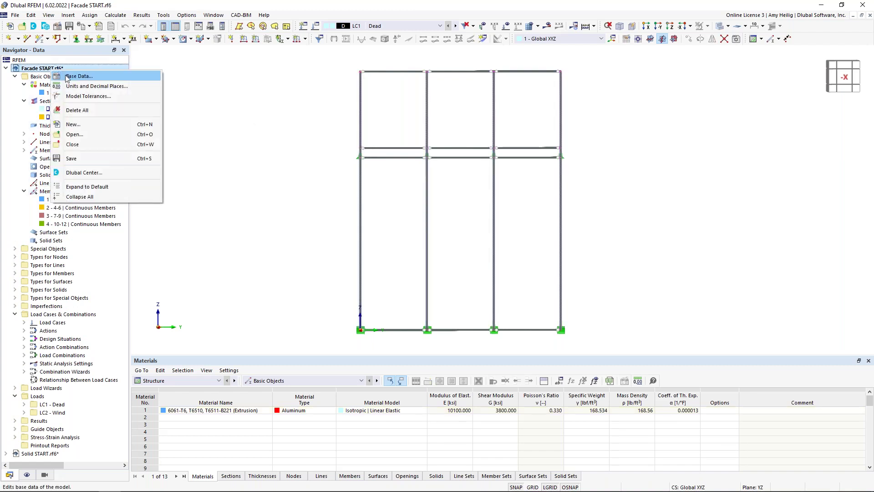
pyautogui.click(68, 77)
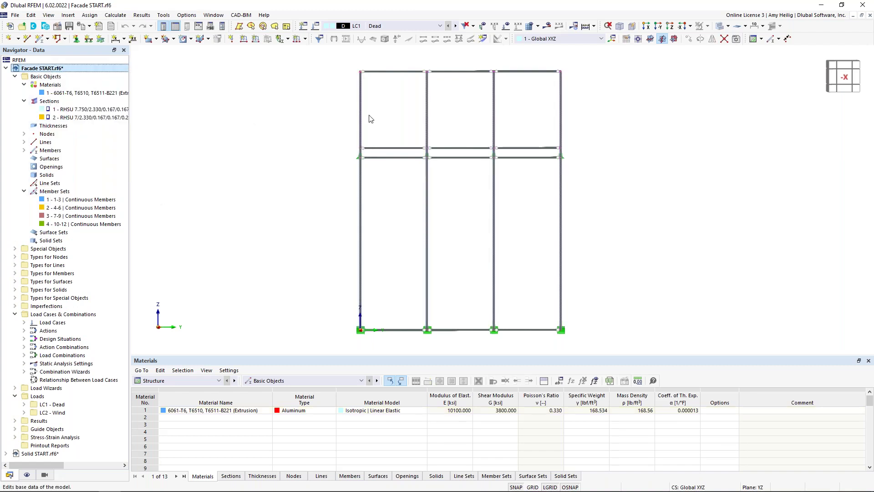
pyautogui.click(411, 74)
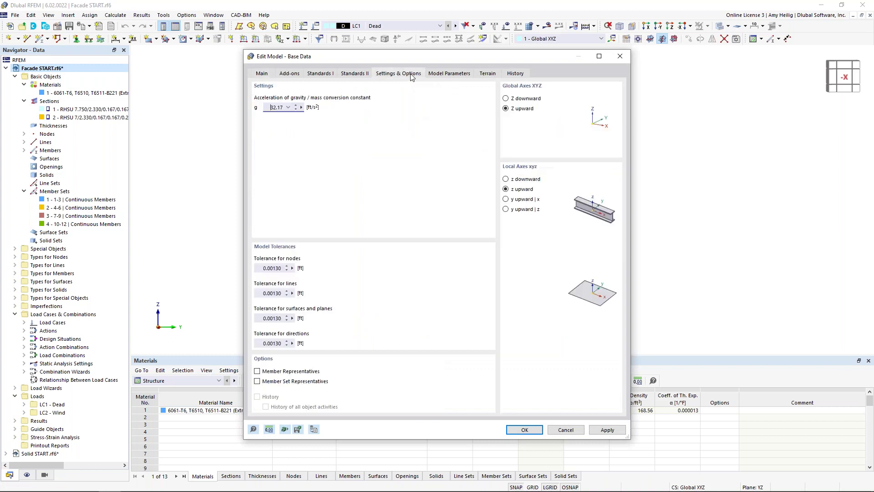
pyautogui.click(258, 371)
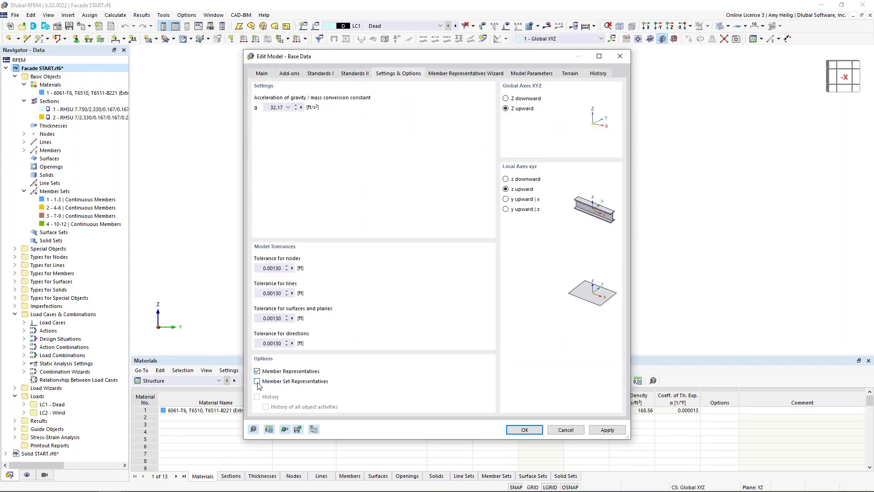
pyautogui.click(258, 381)
pyautogui.click(478, 76)
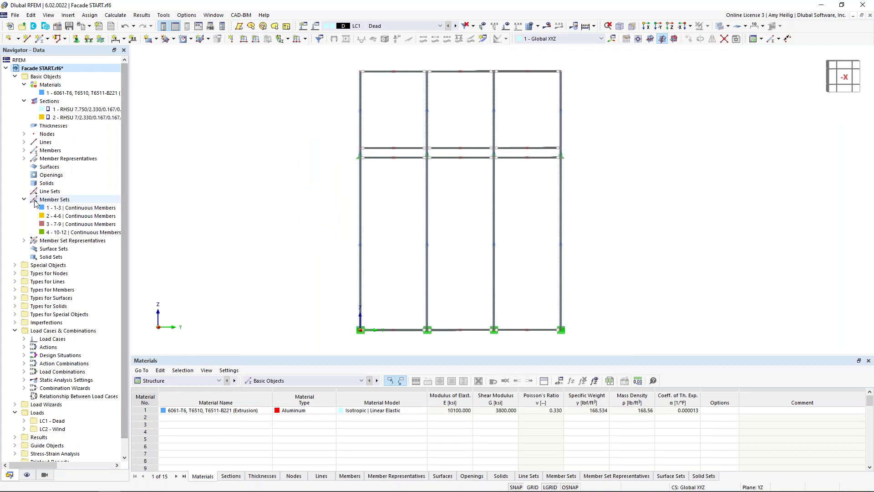
# Highlight the horizontal beams grouped under the member representative and switch the model display to wireframe
pyautogui.click(24, 199)
pyautogui.click(24, 158)
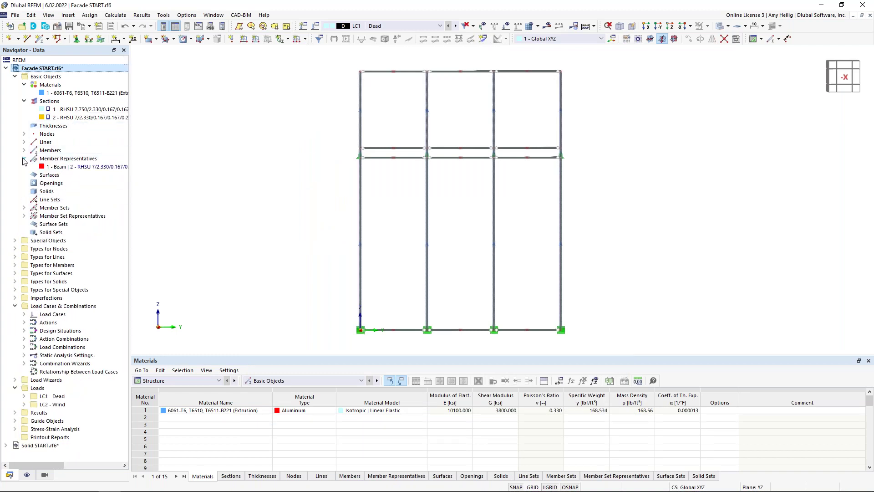
pyautogui.click(55, 166)
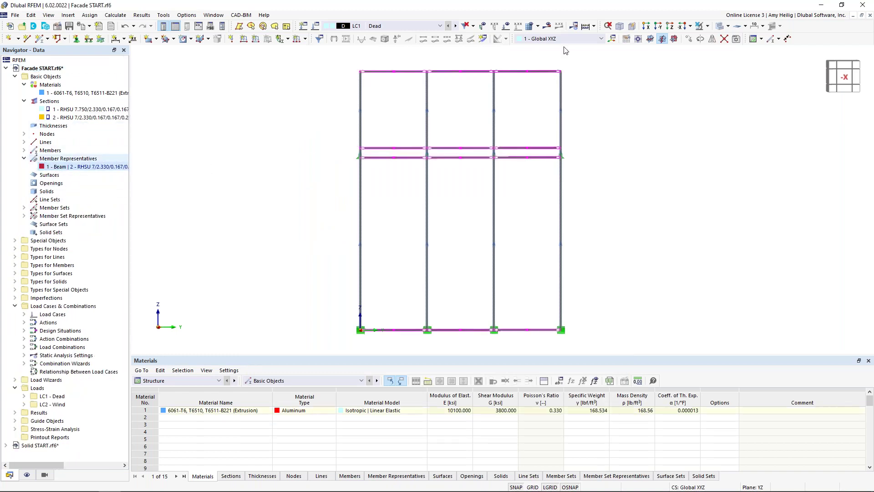
pyautogui.click(722, 30)
pyautogui.click(658, 167)
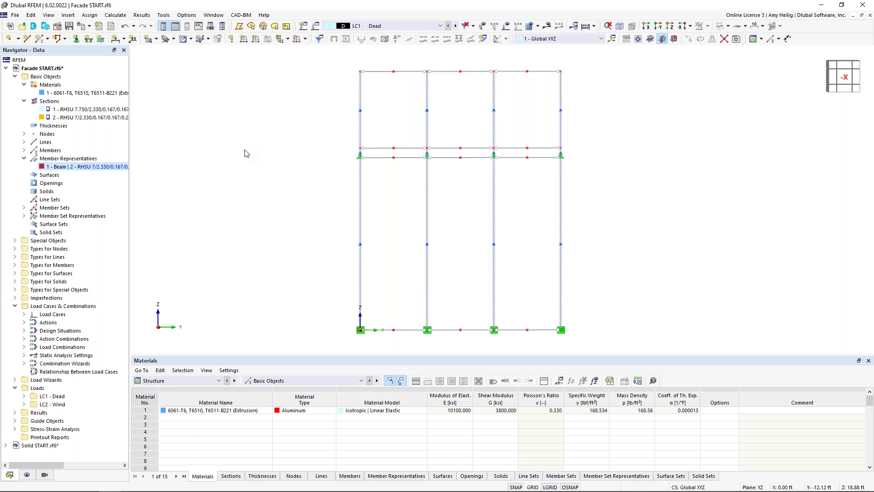
# Inspect the frame's supports at the base and intermediate level, and review the settings of the Dead and Wind load cases
pyautogui.scroll(1, 389, 165)
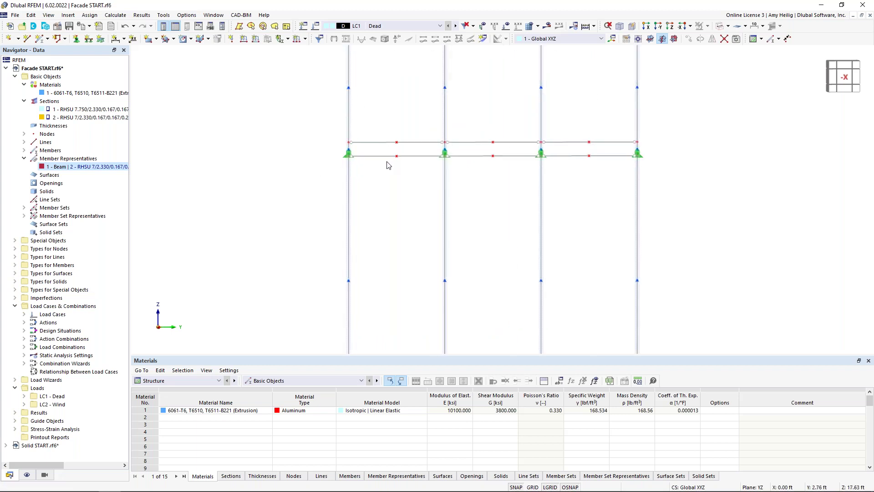
pyautogui.scroll(1, 398, 189)
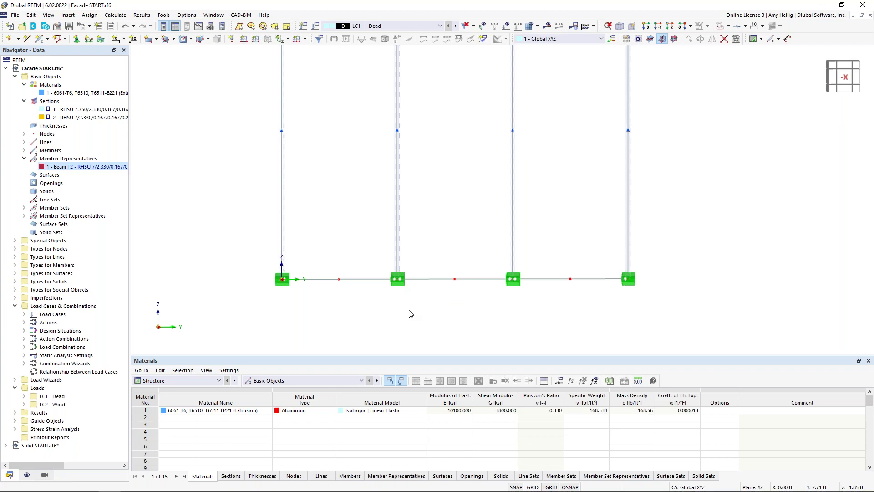
pyautogui.scroll(-2, 384, 254)
pyautogui.moveTo(375, 136); pyautogui.dragTo(376, 203, button='middle')
pyautogui.scroll(-3, 374, 191)
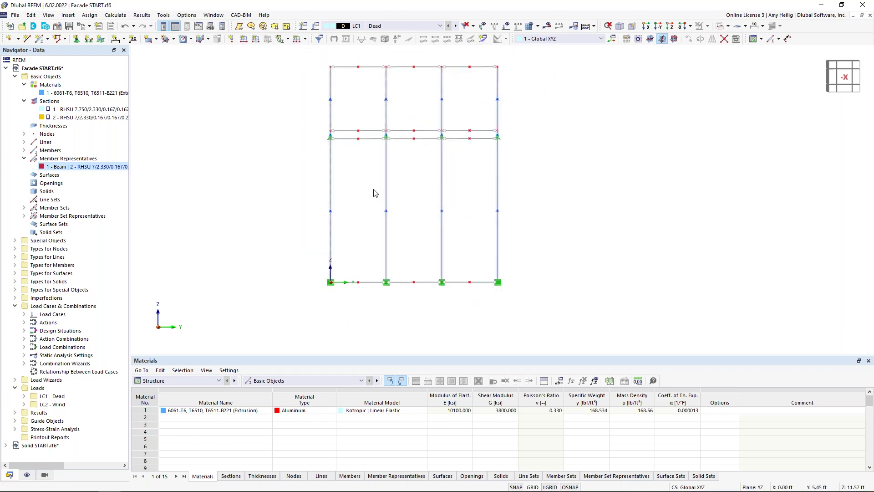
pyautogui.click(316, 28)
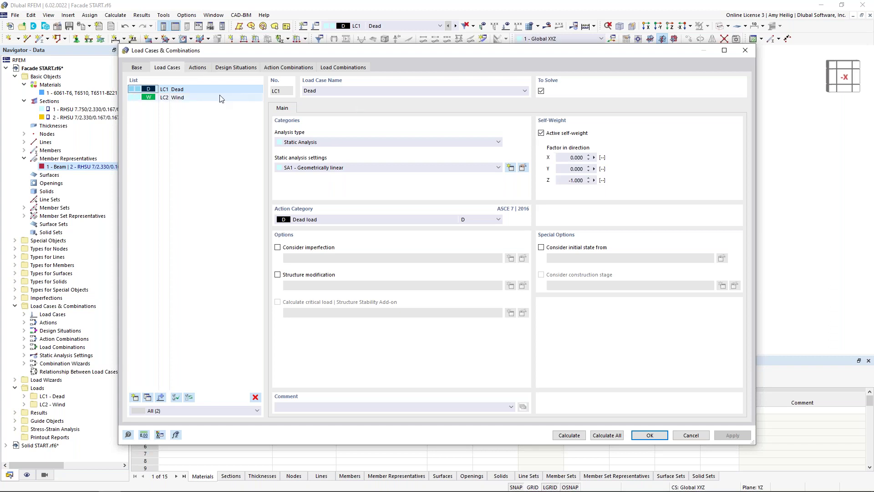
pyautogui.click(174, 99)
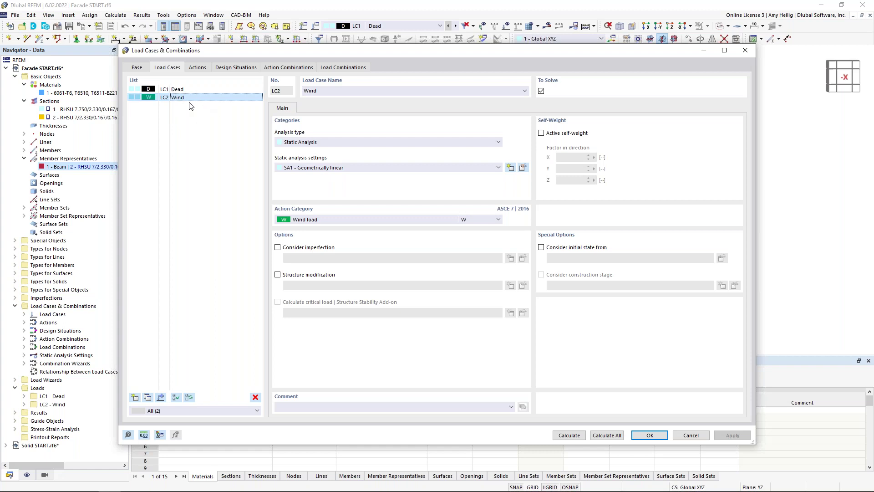
pyautogui.click(655, 436)
# Display the loads of load case LC1 Dead on the frame model
pyautogui.click(392, 26)
pyautogui.click(390, 34)
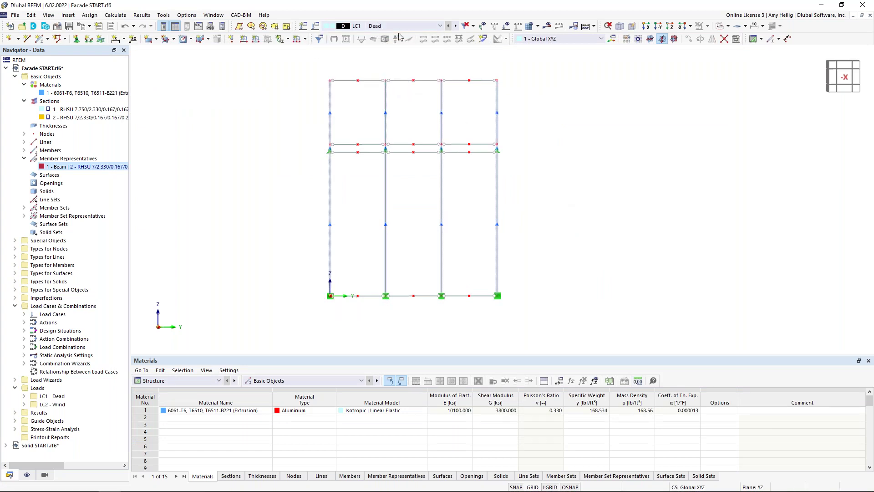
pyautogui.click(518, 26)
pyautogui.moveTo(412, 273); pyautogui.dragTo(423, 299, button='middle')
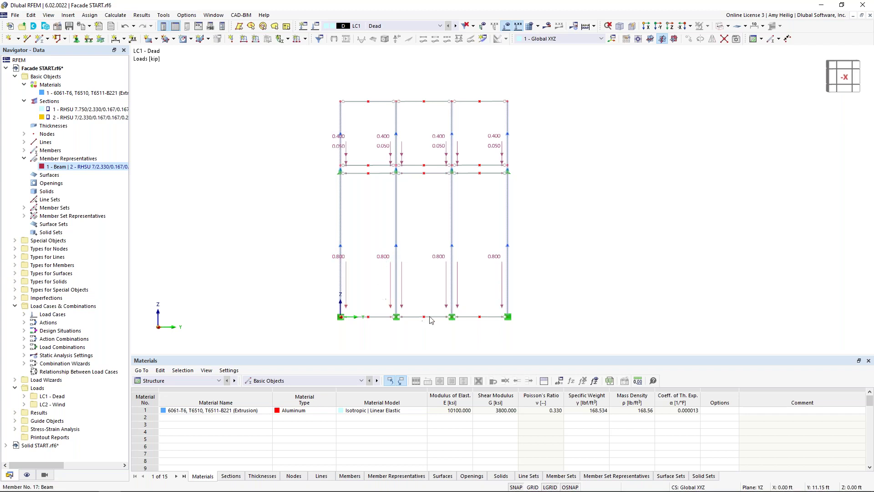
# Review the load distribution options and force eccentricity of the concentrated member load on the bottom middle beam, without changing them
pyautogui.moveTo(439, 261)
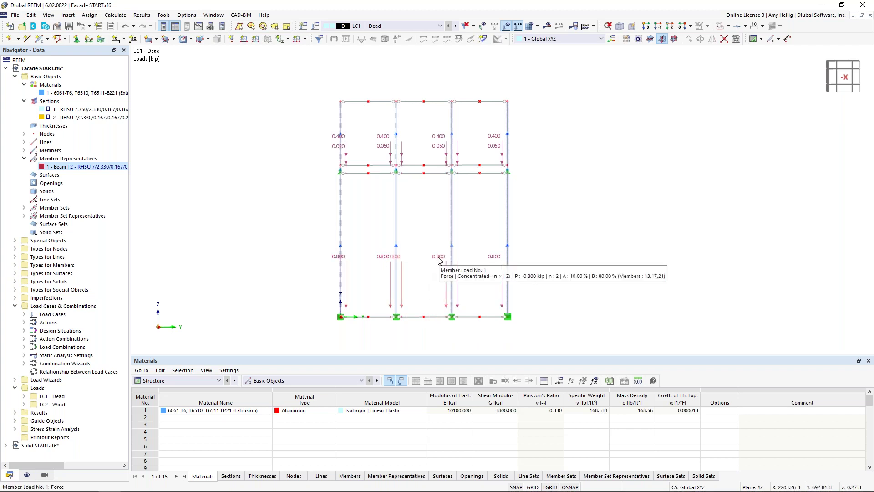
pyautogui.doubleClick(439, 260)
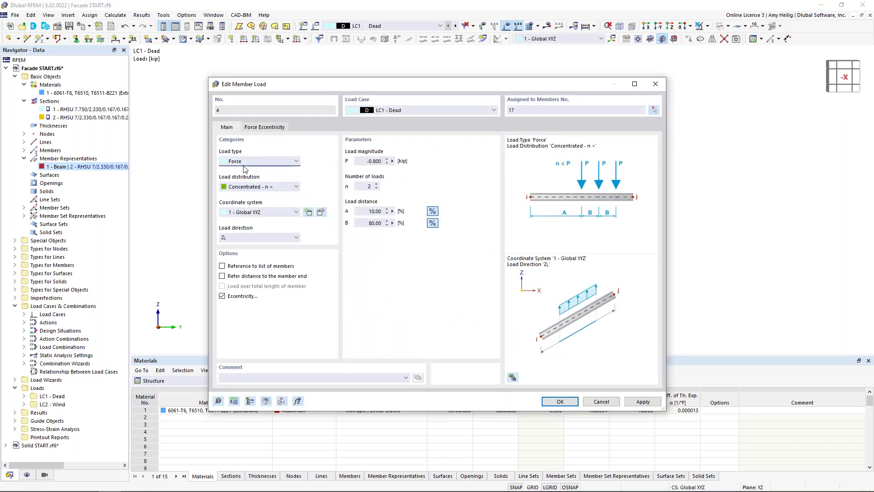
pyautogui.click(236, 188)
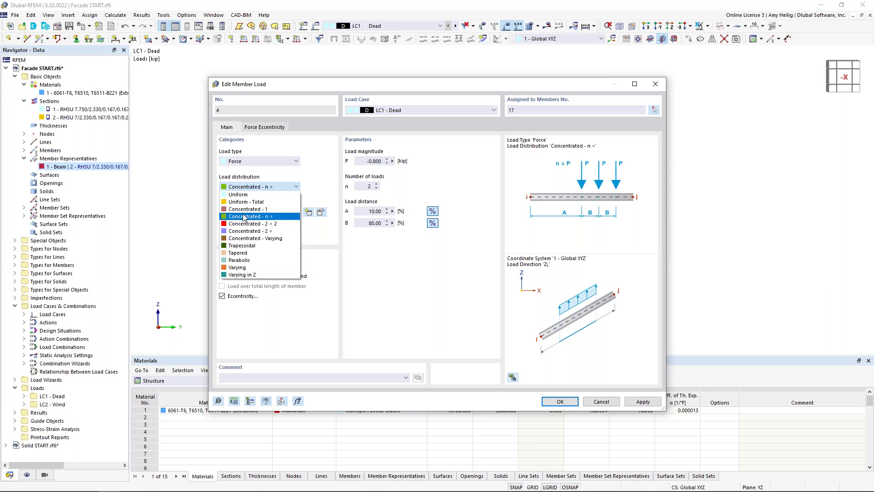
pyautogui.click(346, 240)
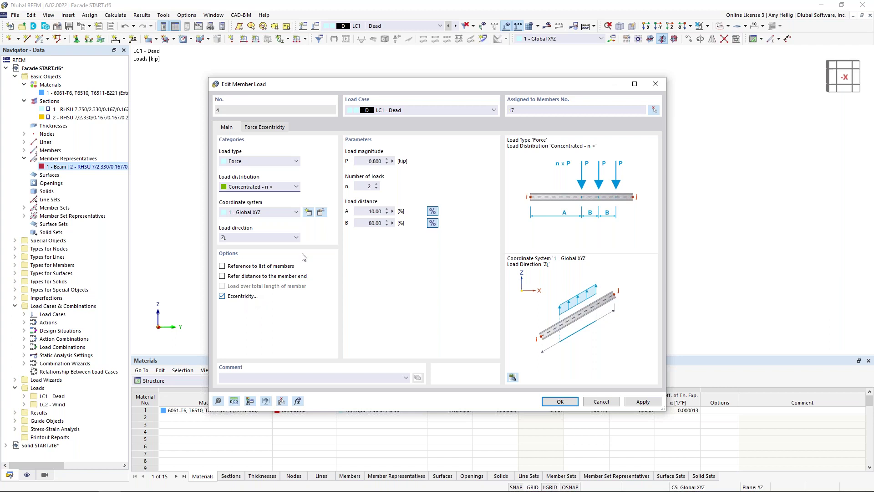
pyautogui.click(275, 128)
pyautogui.click(241, 200)
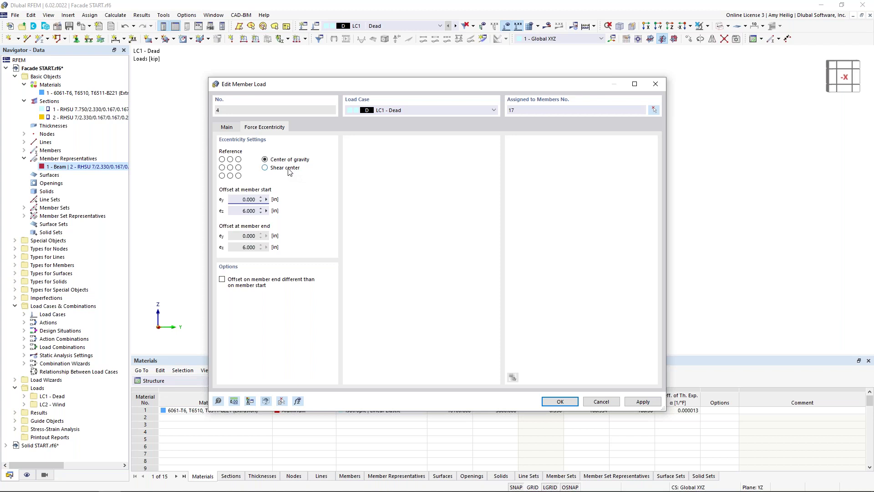
pyautogui.click(601, 402)
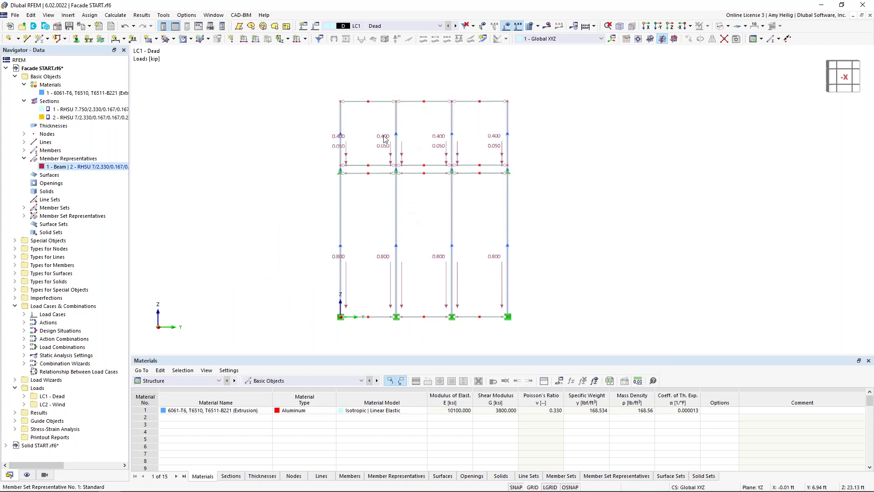
# Switch the active load case to LC2 Wind and show its area load on the whole facade in 3D
pyautogui.scroll(2, 401, 159)
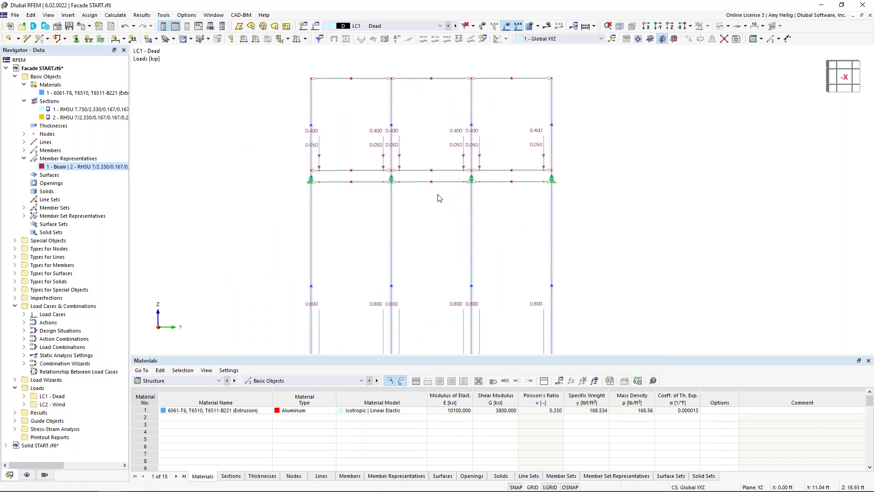
pyautogui.click(456, 26)
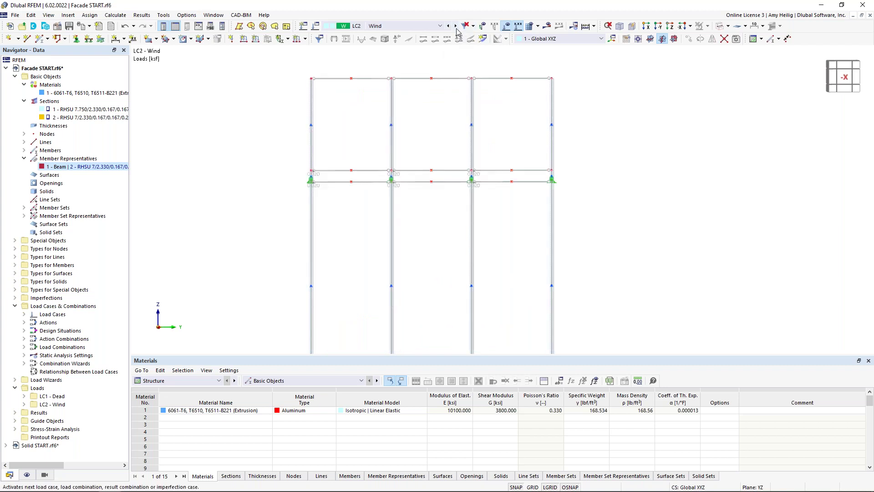
pyautogui.keyDown('ctrl'); pyautogui.moveTo(509, 195); pyautogui.dragTo(425, 209, button='middle'); pyautogui.keyUp('ctrl')
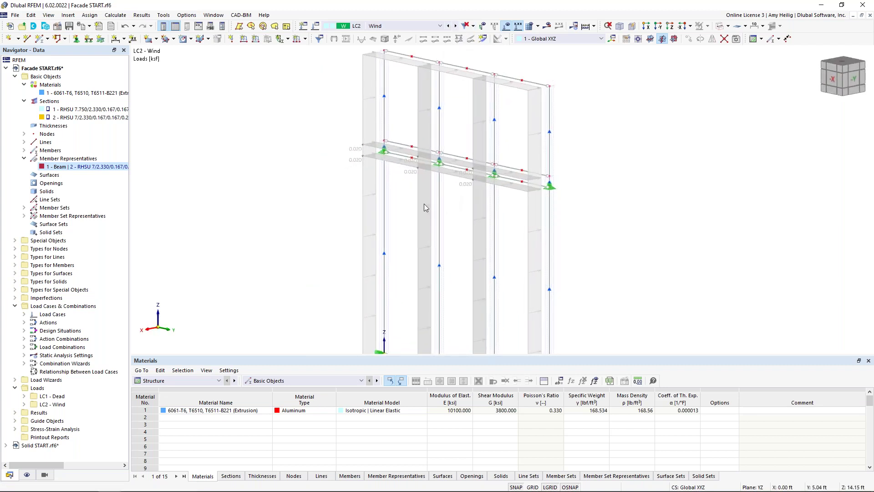
pyautogui.scroll(-2, 425, 209)
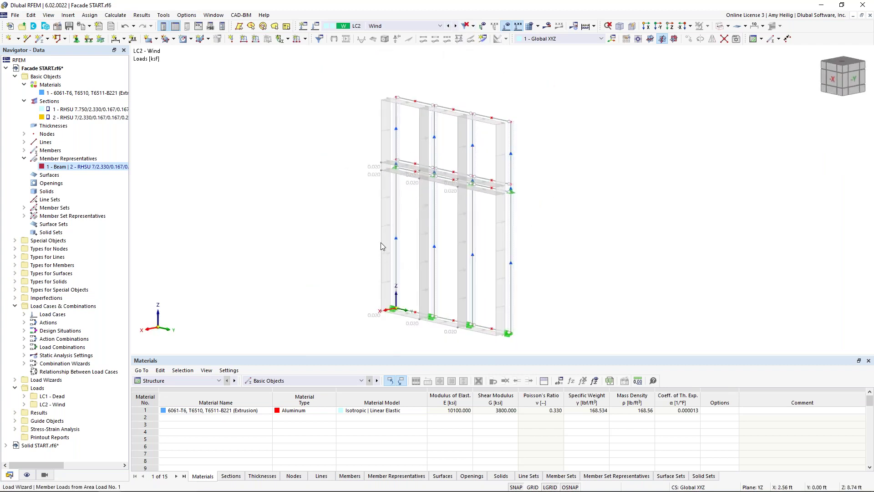
# Open the existing LC2 Wind area load wizard for editing and review its load parameters and boundary corner nodes
pyautogui.click(15, 380)
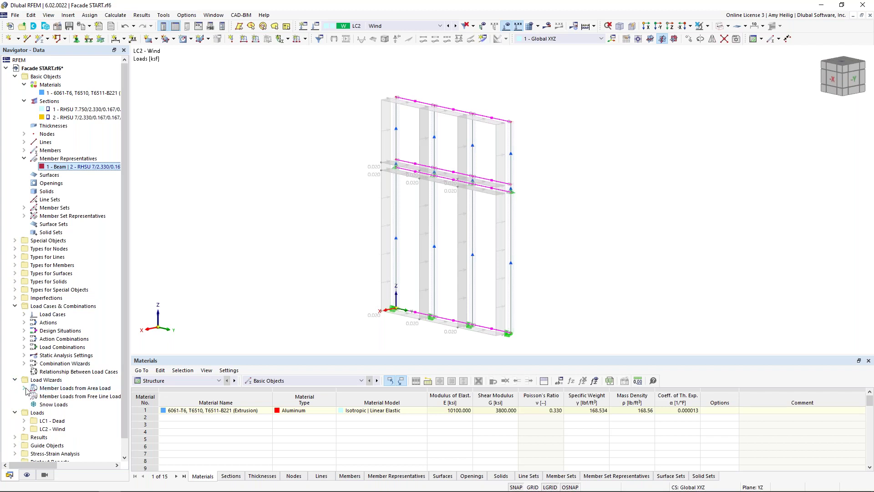
pyautogui.click(24, 388)
pyautogui.doubleClick(51, 397)
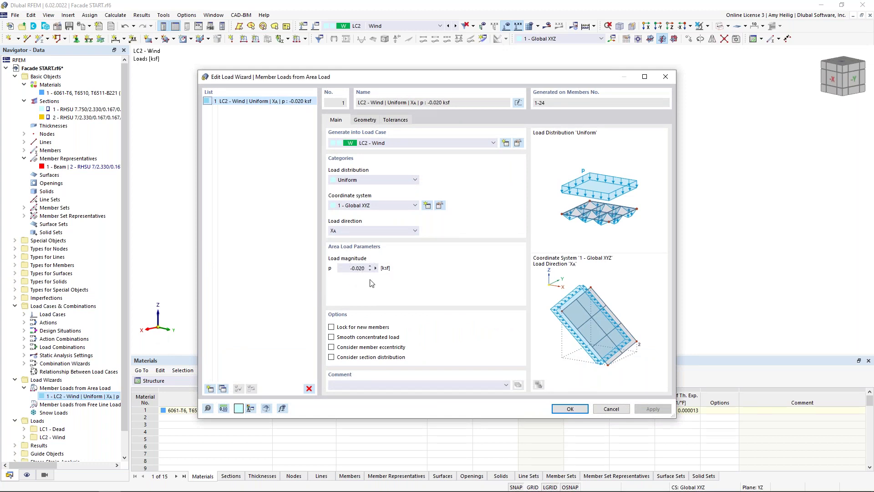
pyautogui.click(365, 120)
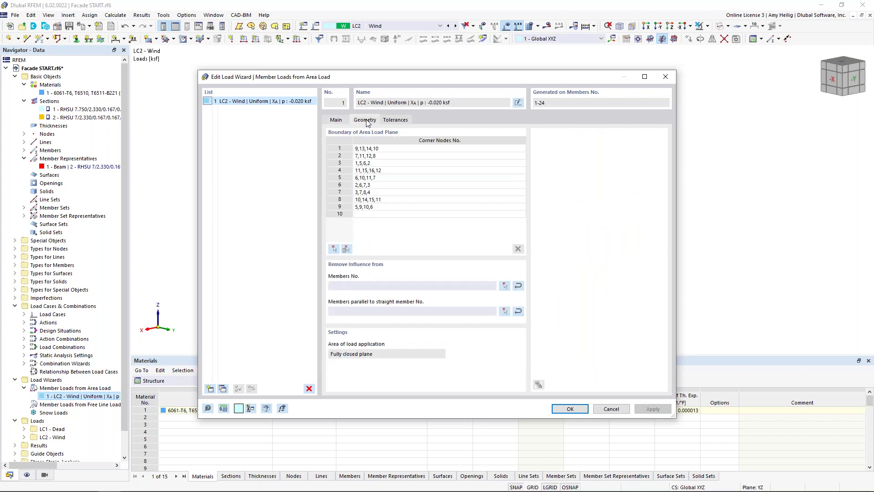
# Try selecting all facade cells as the boundary of the wind area load, and leave the load wizard without saving
pyautogui.click(346, 249)
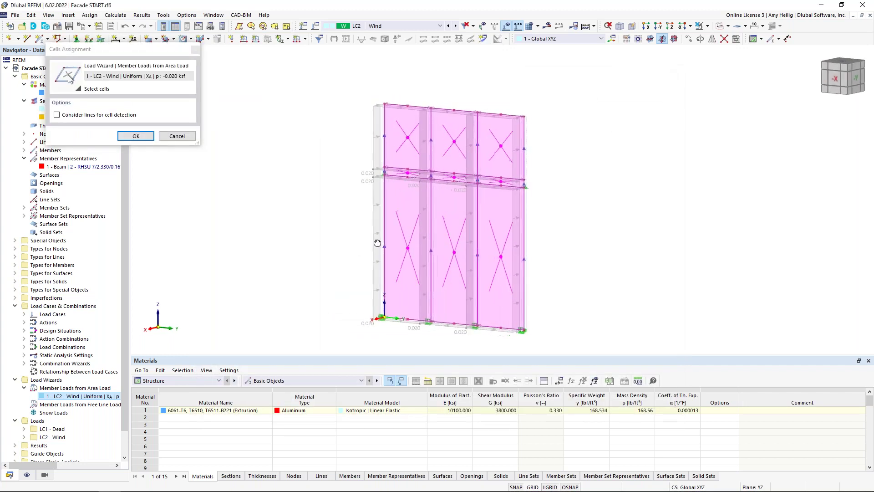
pyautogui.scroll(2, 453, 253)
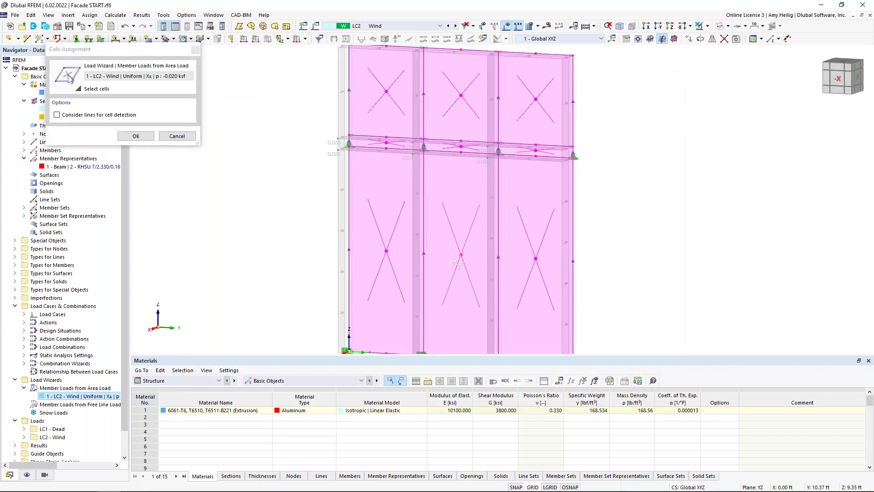
pyautogui.scroll(-1, 476, 251)
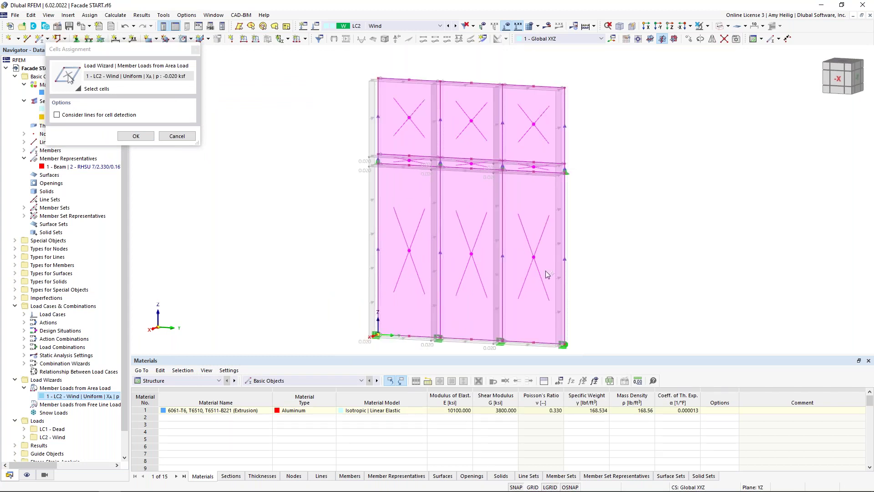
pyautogui.moveTo(624, 325); pyautogui.dragTo(356, 73)
pyautogui.click(179, 137)
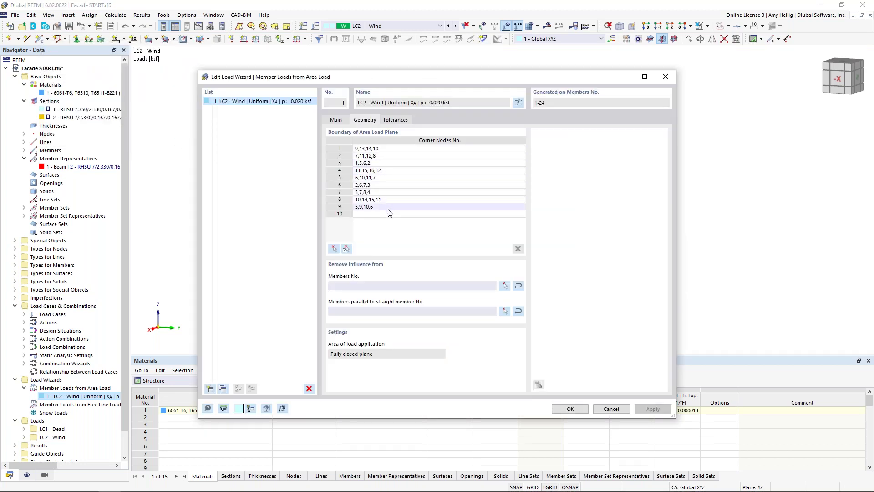
pyautogui.click(611, 409)
# View the individual member loads generated from the wind area load separately, and restore the area load display
pyautogui.keyDown('ctrl'); pyautogui.moveTo(611, 252); pyautogui.dragTo(564, 254, button='middle'); pyautogui.keyUp('ctrl')
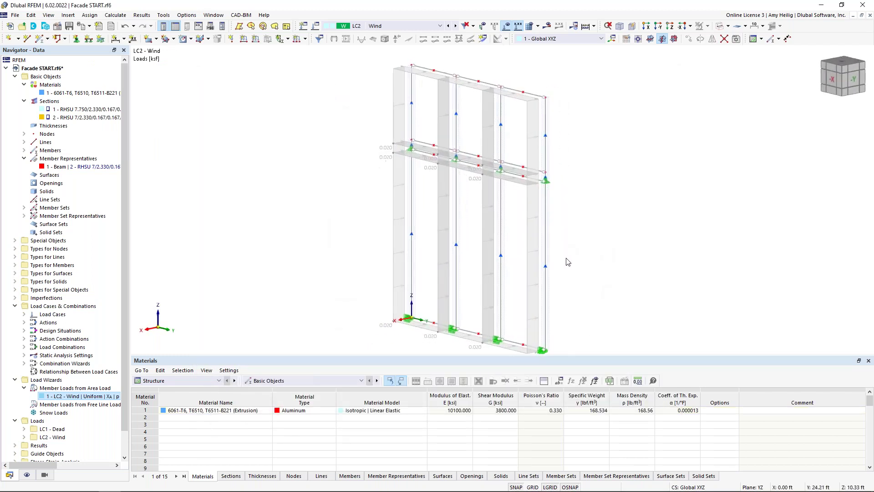
pyautogui.click(395, 176)
pyautogui.moveTo(395, 175); pyautogui.dragTo(366, 158, button='middle')
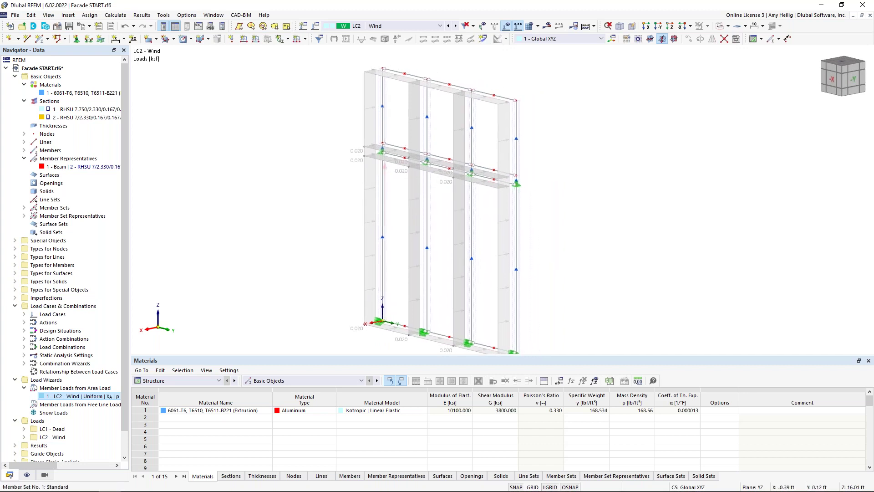
pyautogui.rightClick(367, 157)
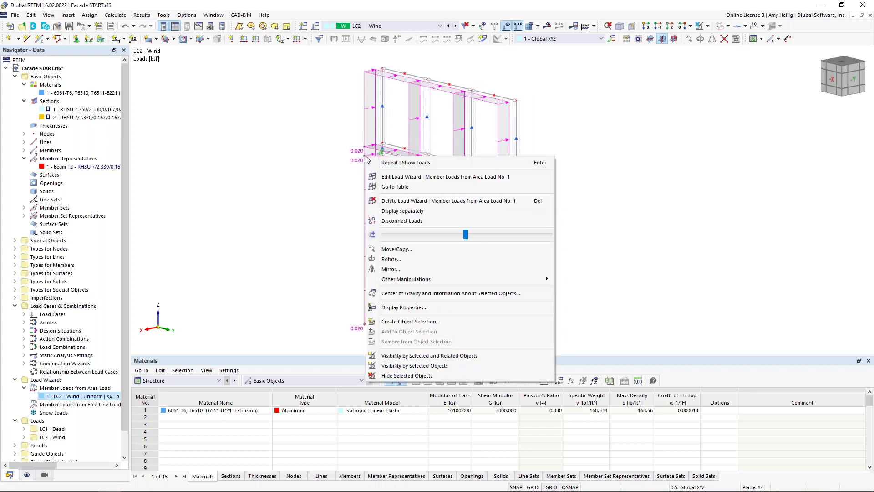
pyautogui.click(388, 211)
pyautogui.keyDown('ctrl'); pyautogui.moveTo(341, 216); pyautogui.dragTo(371, 211, button='middle'); pyautogui.keyUp('ctrl')
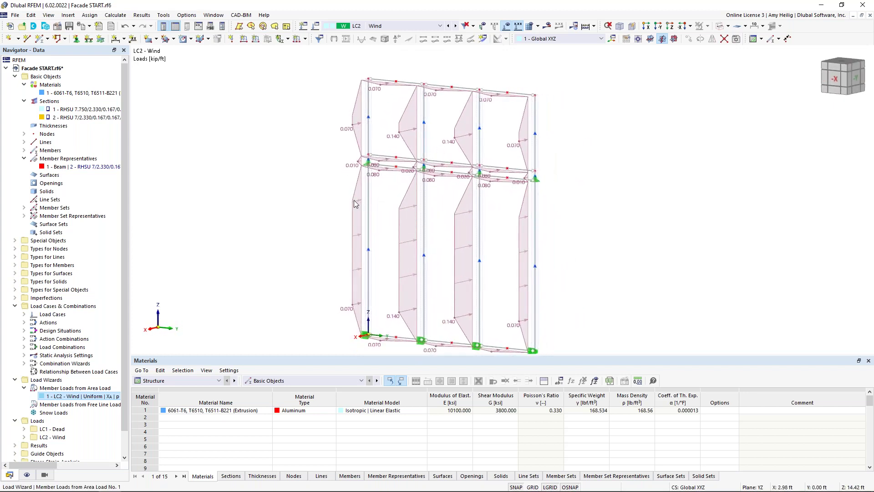
pyautogui.rightClick(354, 200)
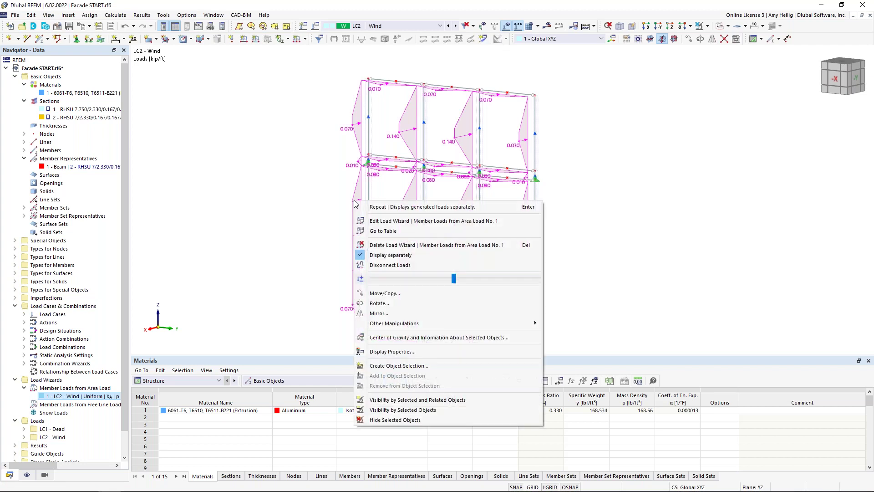
pyautogui.click(391, 256)
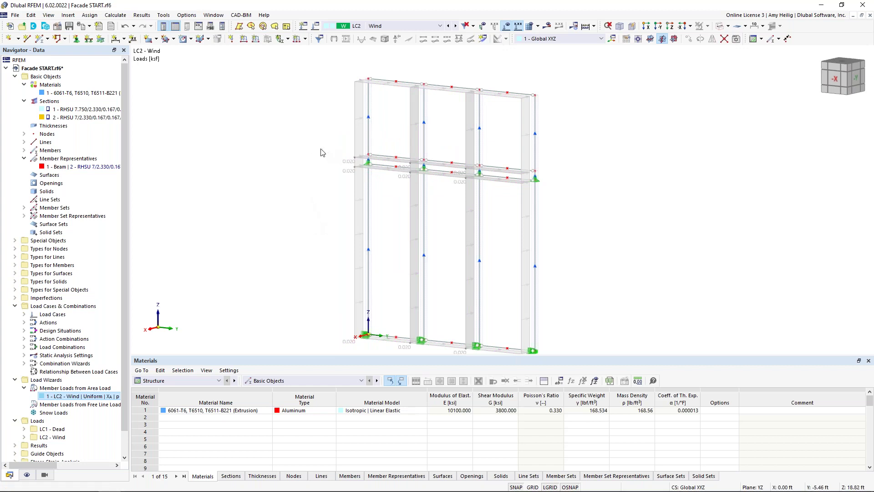
# Examine the ASCE 7 2016 combination standard, the LRFD and ASD design situations, and the generated load combinations
pyautogui.click(317, 26)
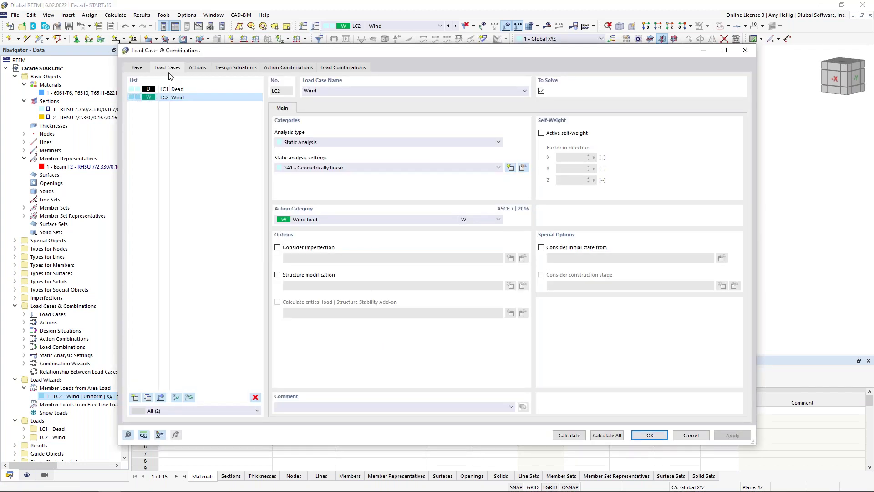
pyautogui.click(141, 68)
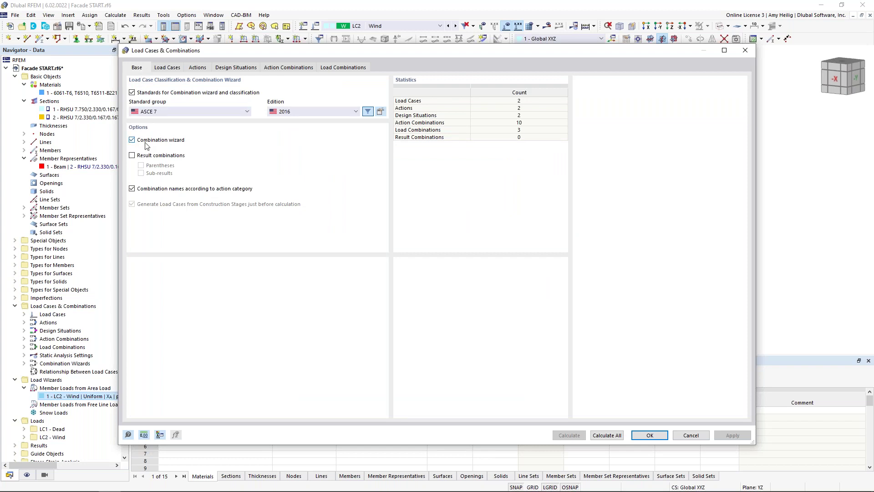
pyautogui.click(167, 111)
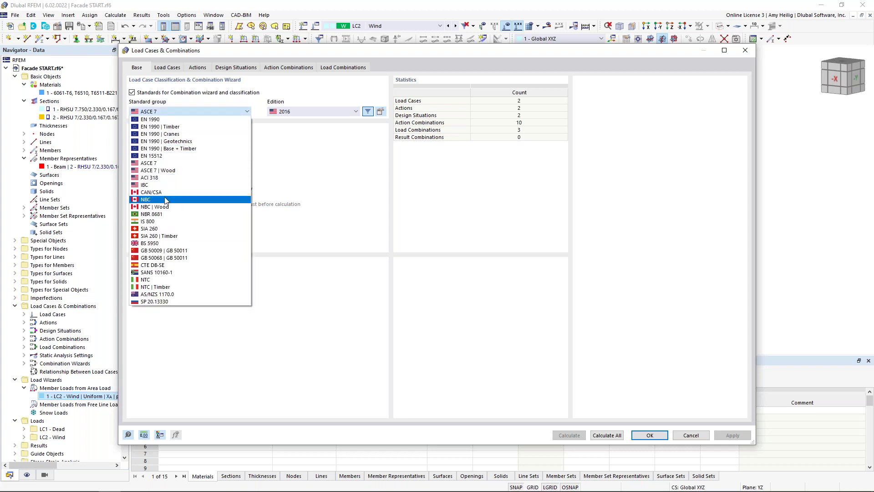
pyautogui.click(294, 181)
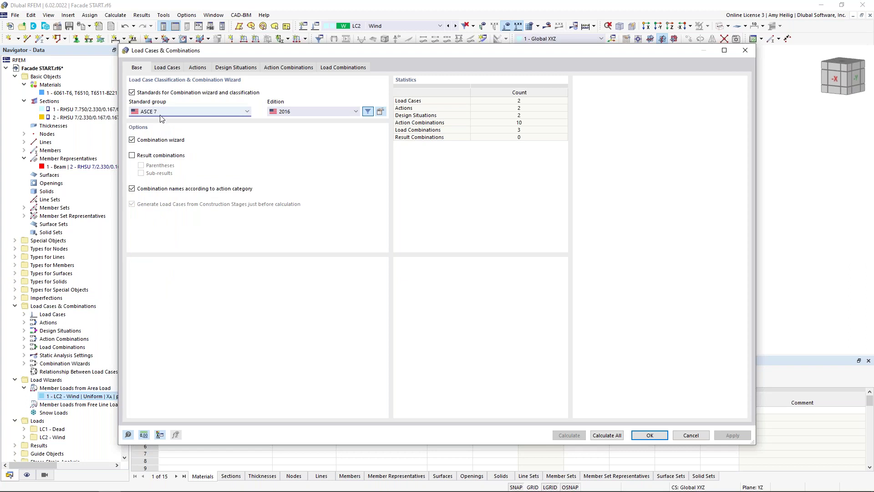
pyautogui.click(226, 68)
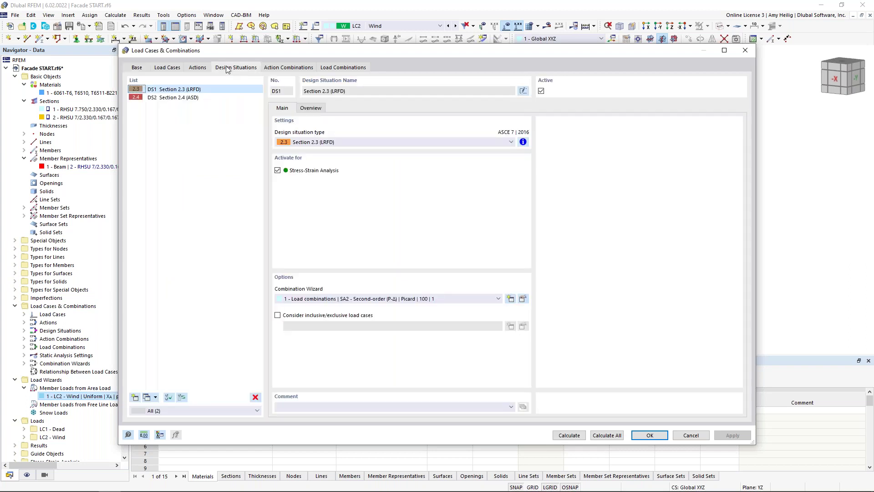
pyautogui.click(214, 100)
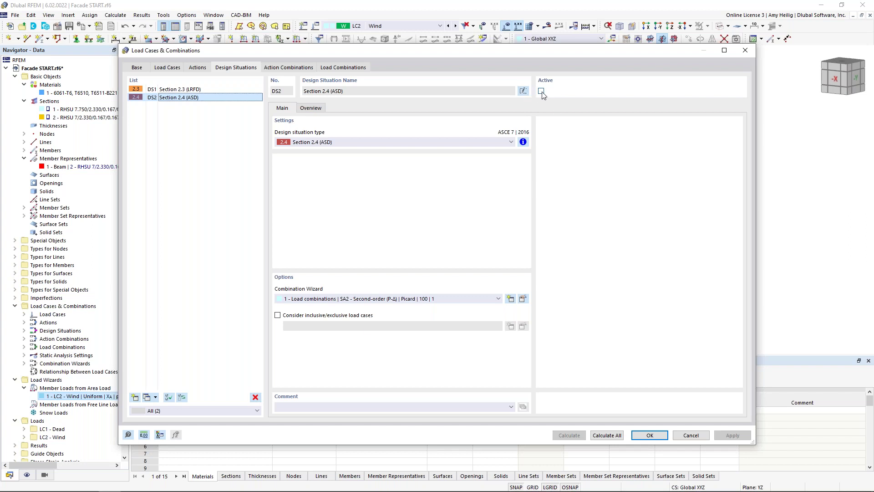
pyautogui.click(337, 69)
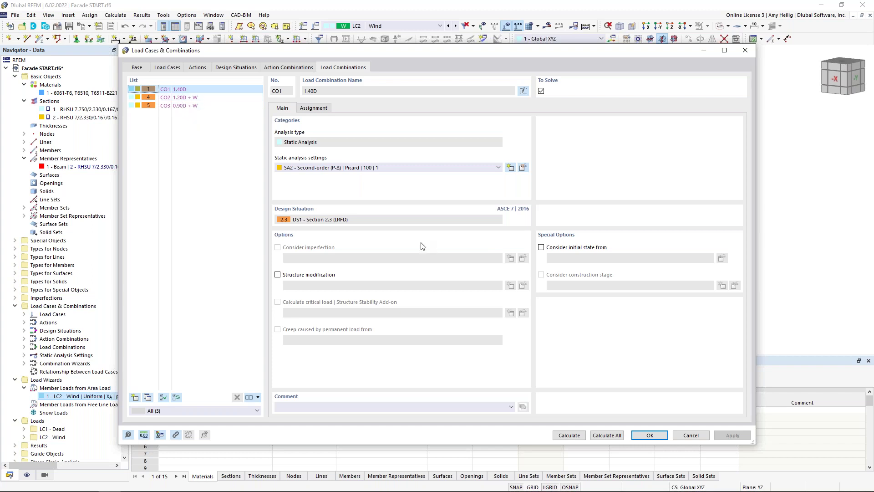
pyautogui.click(648, 436)
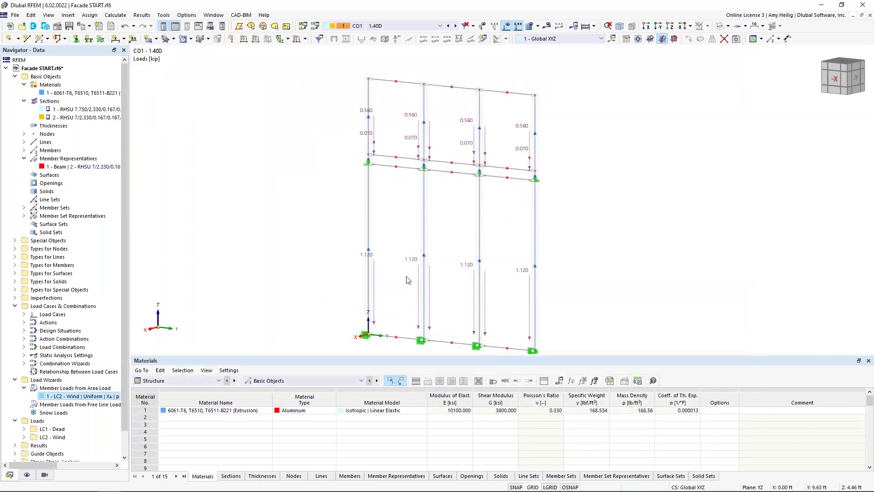
# Hide the load display and turn the facade model to a straight front view along X
pyautogui.click(506, 26)
pyautogui.keyDown('ctrl'); pyautogui.moveTo(314, 201); pyautogui.dragTo(376, 189, button='middle'); pyautogui.keyUp('ctrl')
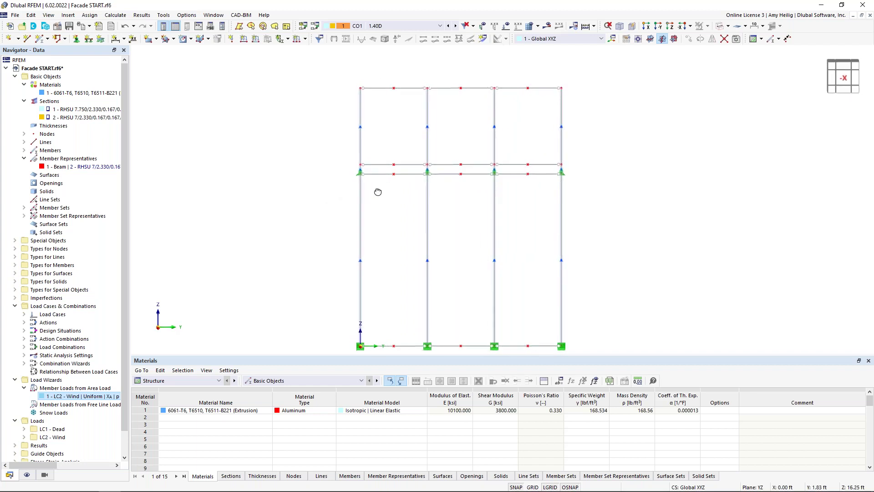
pyautogui.keyDown('ctrl'); pyautogui.moveTo(384, 224); pyautogui.dragTo(363, 222, button='middle'); pyautogui.keyUp('ctrl')
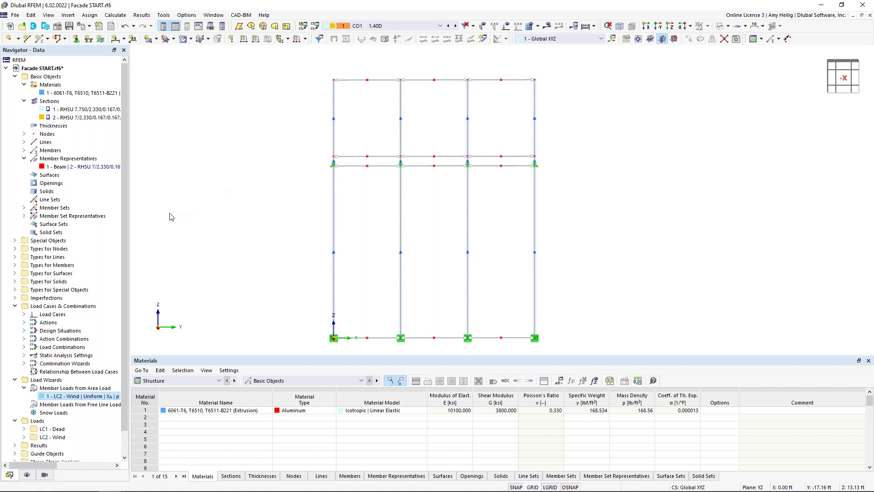
# Collapse the model's navigator tree and open the Default member configuration of the Stress-Strain Analysis for editing
pyautogui.rightClick(46, 77)
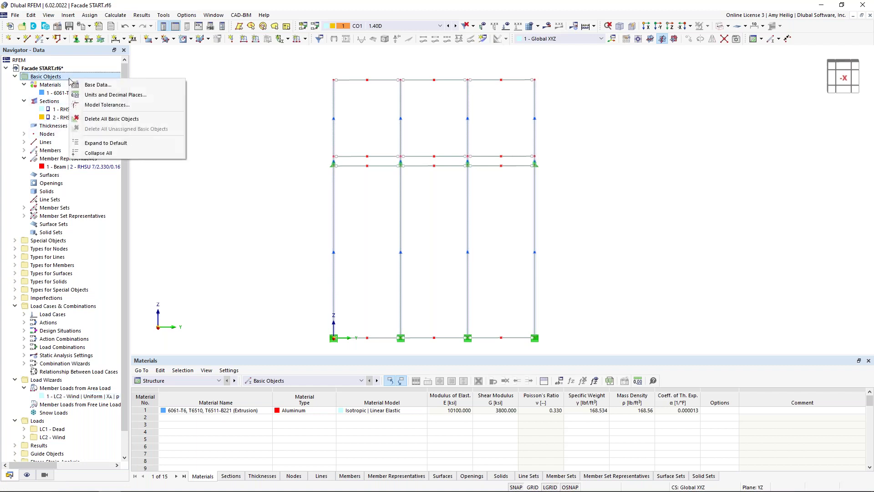
pyautogui.click(109, 153)
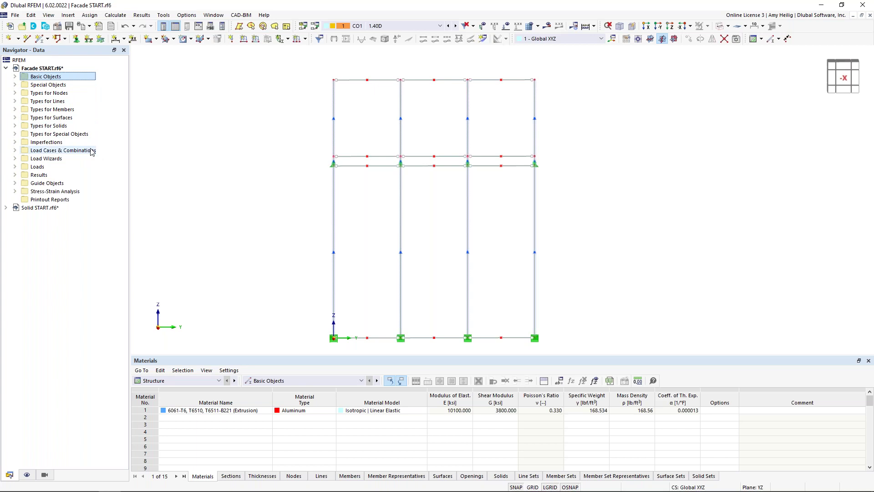
pyautogui.click(14, 191)
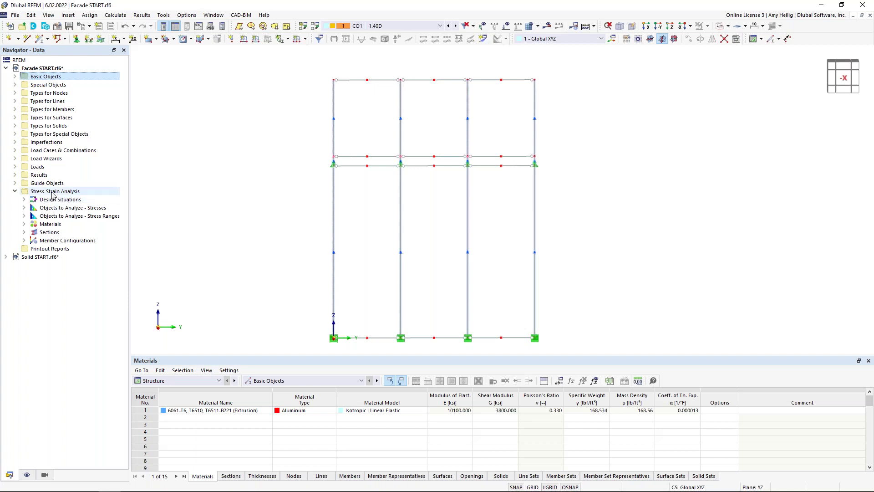
pyautogui.click(24, 241)
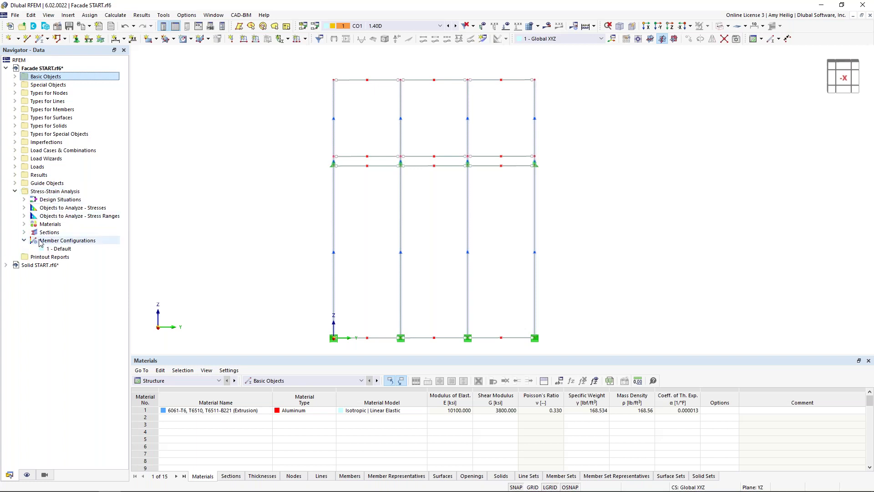
pyautogui.doubleClick(60, 249)
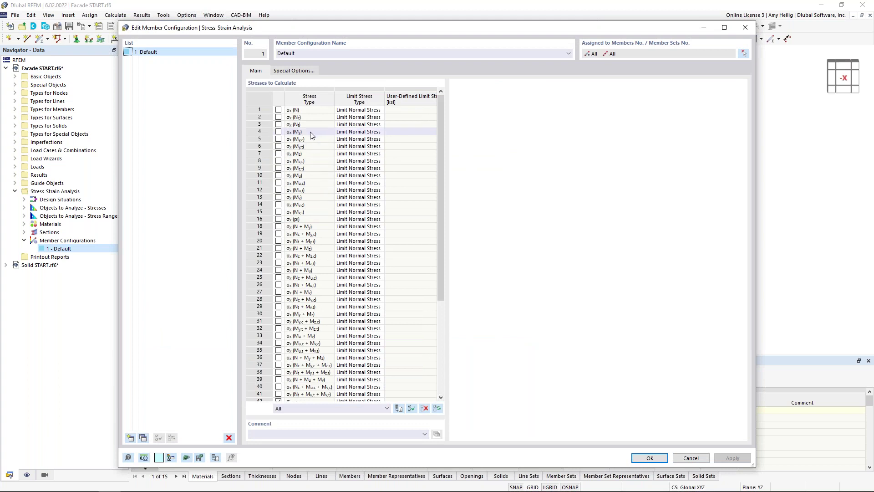
# Review the axial and bending stress definitions, and exclude the total normal stress σx,tot and total shear stress τtot from the calculation
pyautogui.click(310, 118)
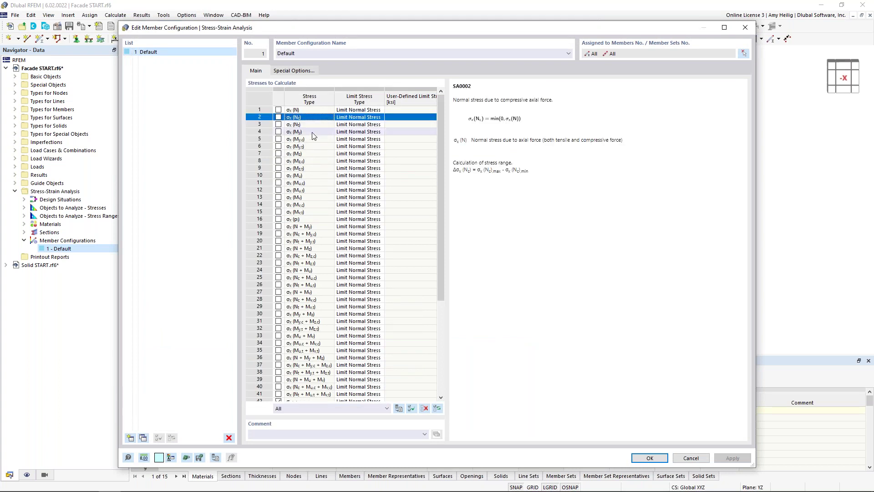
pyautogui.click(312, 154)
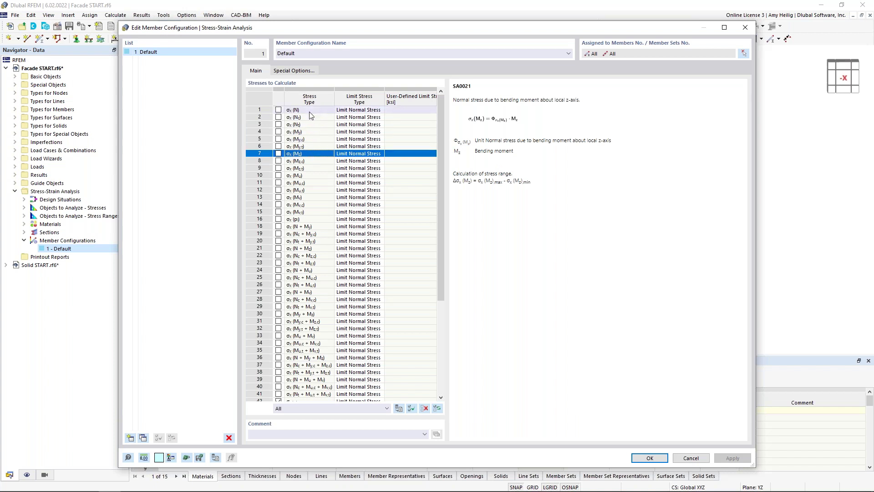
pyautogui.click(309, 134)
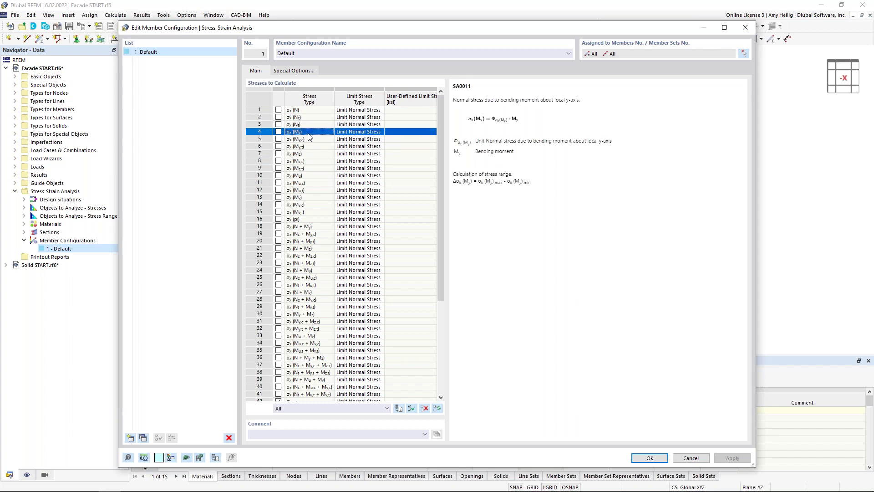
pyautogui.scroll(-7, 314, 225)
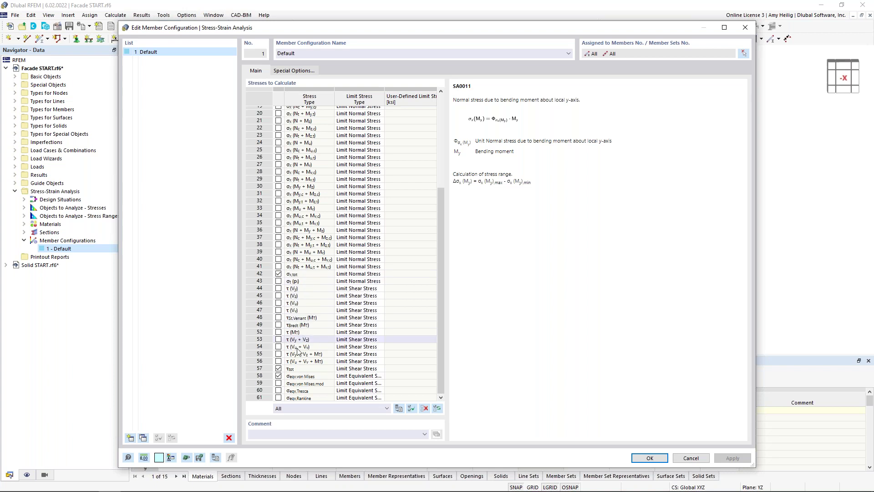
pyautogui.click(280, 369)
pyautogui.click(278, 369)
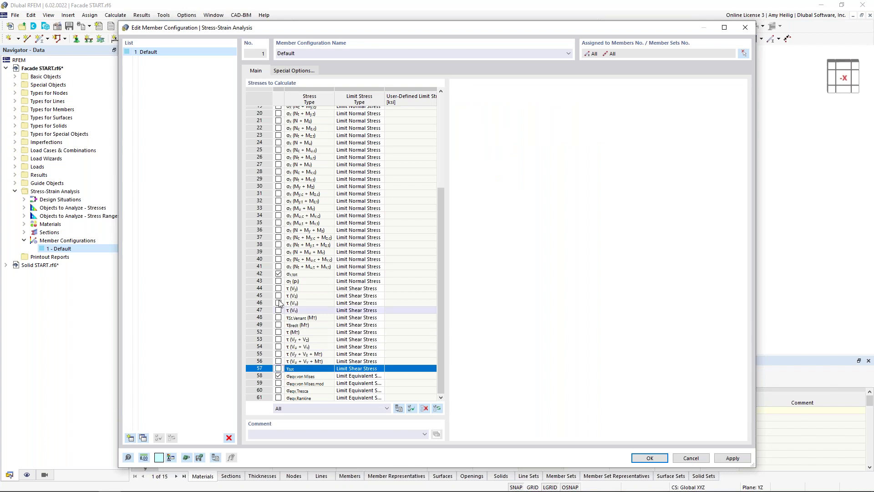
pyautogui.click(278, 273)
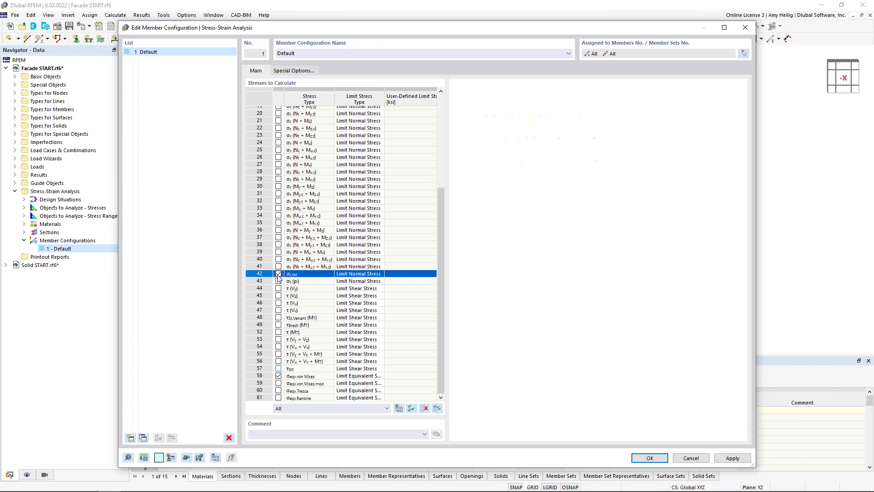
# Examine the von Mises equivalent stress formula and the limit stress types available for it
pyautogui.click(299, 377)
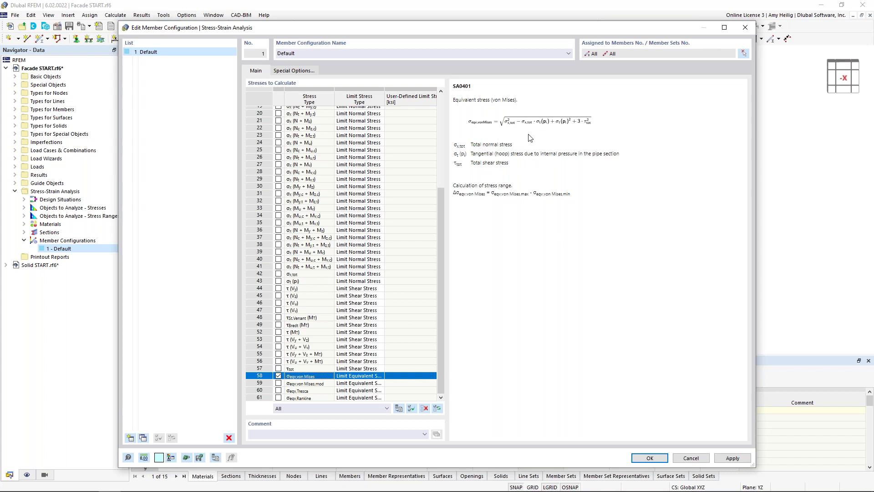
pyautogui.click(370, 377)
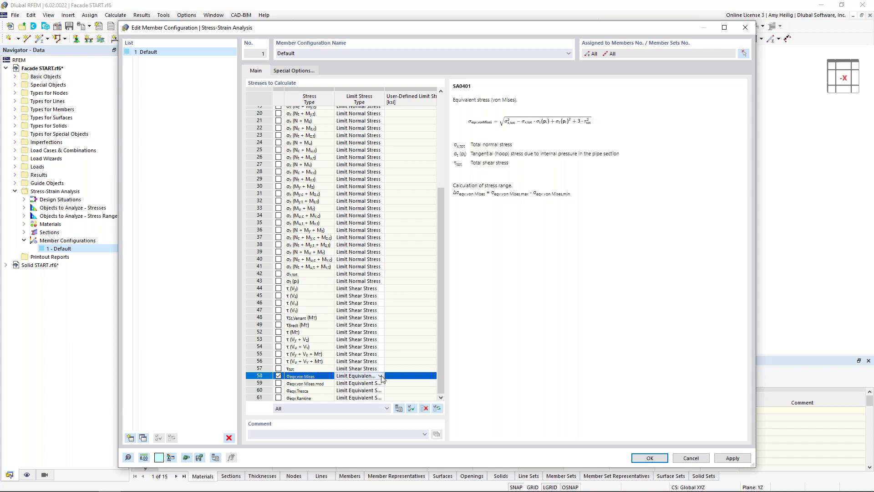
pyautogui.click(379, 376)
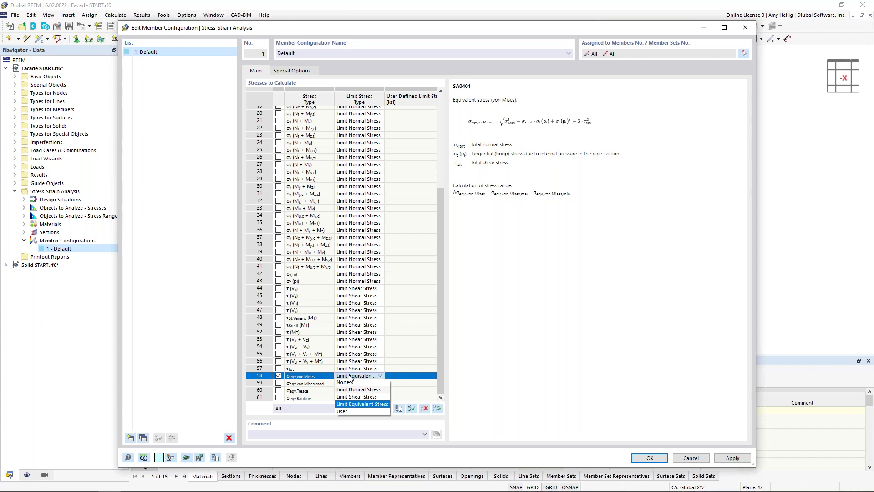
pyautogui.click(510, 358)
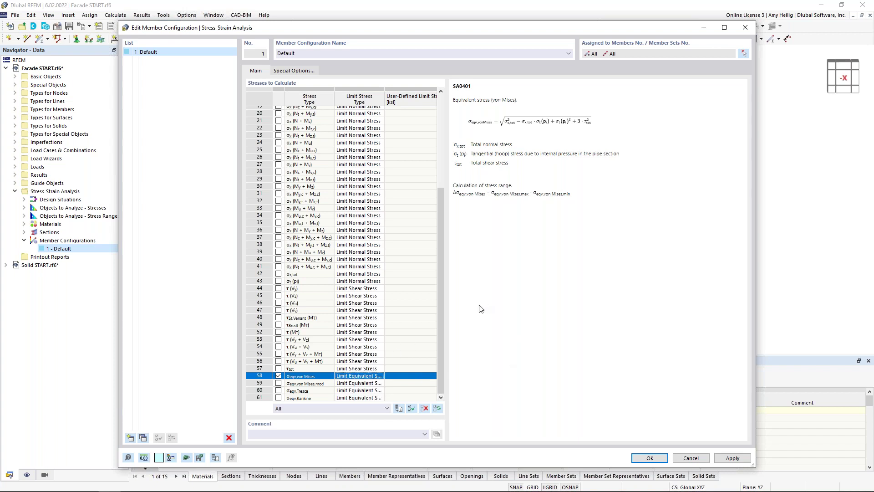
# Rename the member configuration Von Mises and assign it to all four vertical mullions and their member sets
pyautogui.doubleClick(286, 54)
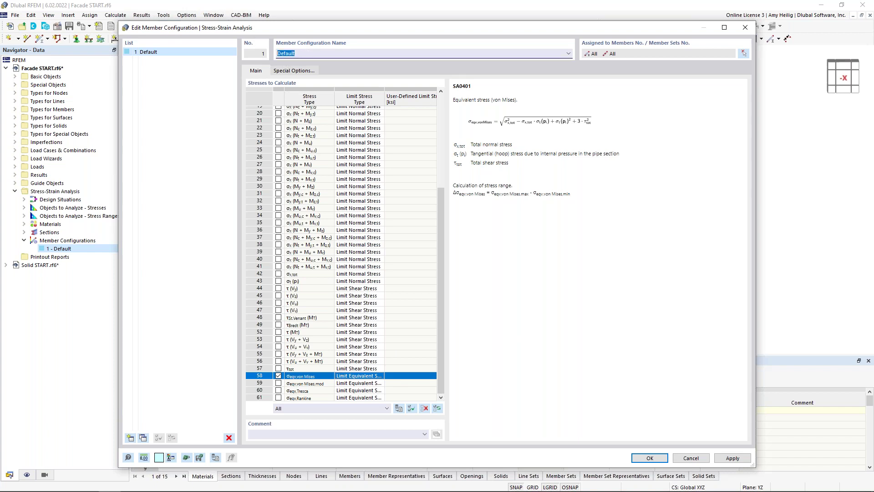
pyautogui.write('Von Mises')
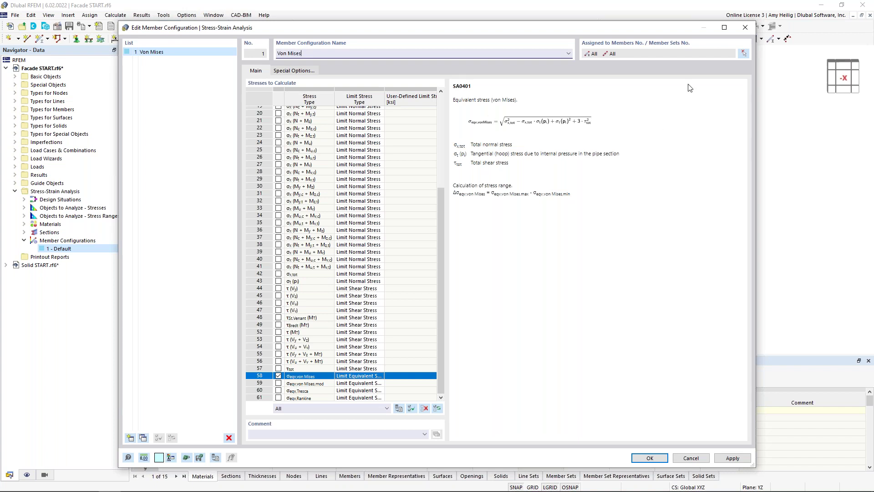
pyautogui.click(744, 53)
pyautogui.moveTo(315, 68); pyautogui.dragTo(353, 338)
pyautogui.moveTo(395, 68); pyautogui.dragTo(411, 324)
pyautogui.moveTo(459, 56); pyautogui.dragTo(483, 329)
pyautogui.moveTo(524, 51); pyautogui.dragTo(559, 339)
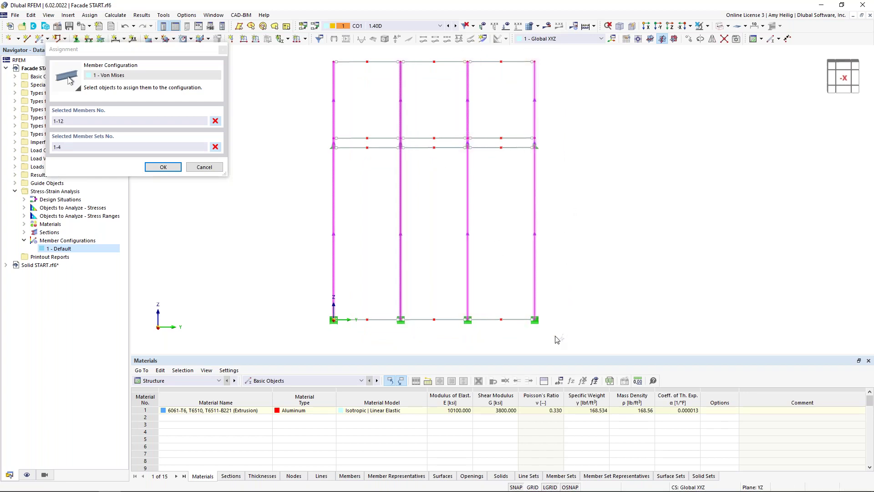
pyautogui.click(162, 166)
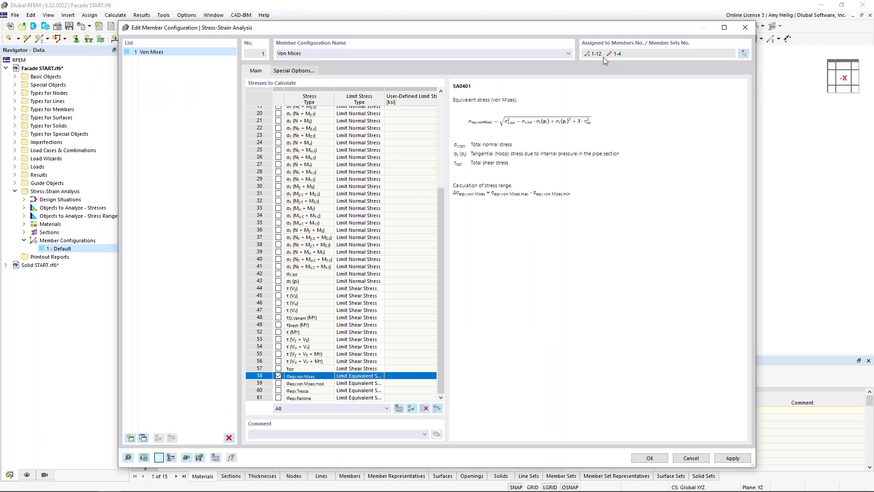
# Duplicate the Von Mises configuration and switch the copy's calculated equivalent stress from von Mises to Tresca
pyautogui.click(143, 438)
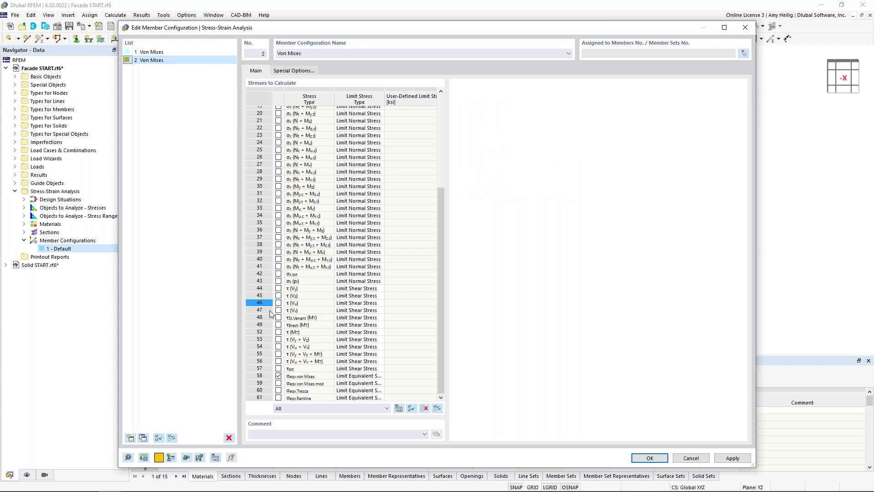
pyautogui.click(278, 375)
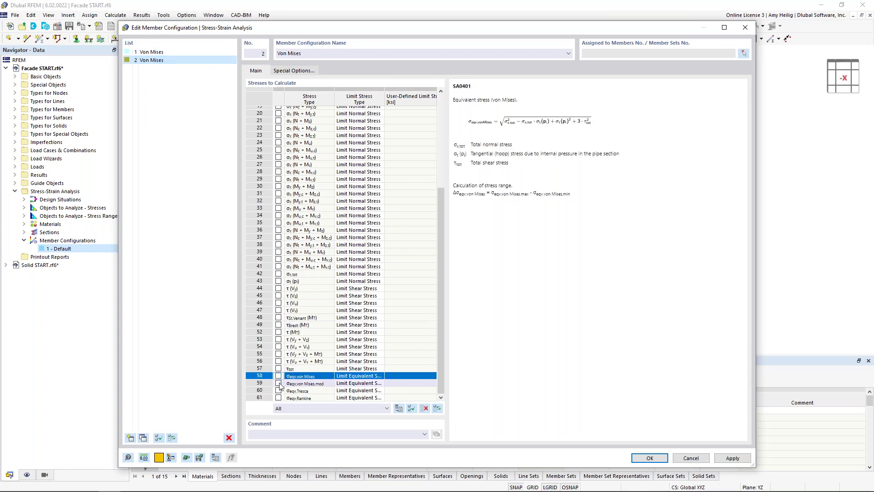
pyautogui.click(279, 390)
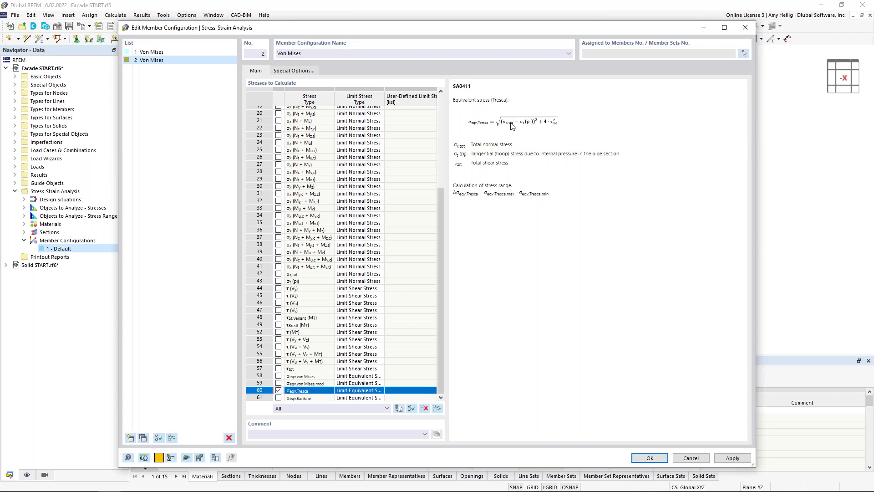
# Rename the copied member configuration Tresca
pyautogui.click(307, 54)
pyautogui.click(306, 53)
pyautogui.press('BackSpace')
pyautogui.press('BackSpace')
pyautogui.press('BackSpace')
pyautogui.press('BackSpace')
pyautogui.press('BackSpace')
pyautogui.press('BackSpace')
pyautogui.press('BackSpace')
pyautogui.press('BackSpace')
pyautogui.press('BackSpace')
pyautogui.write('Tresca')
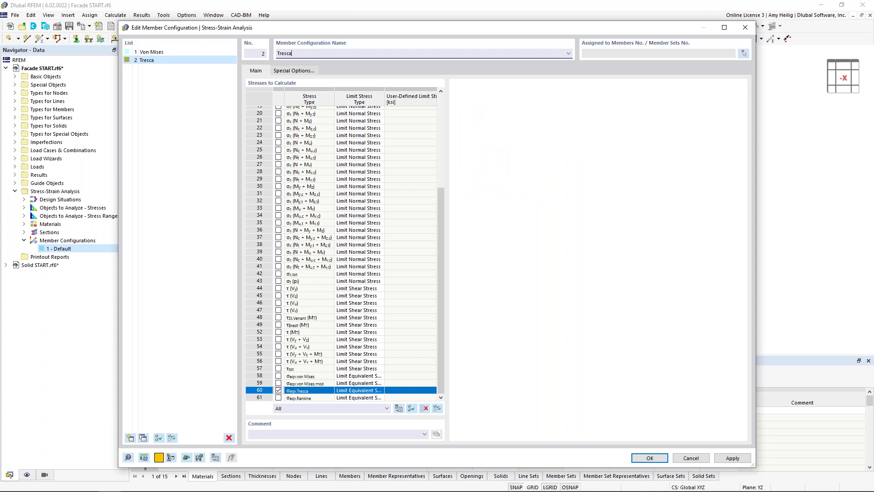
# Assign the Tresca configuration to all horizontal members at the top, middle pair and base of the frame, members 13-24
pyautogui.click(744, 54)
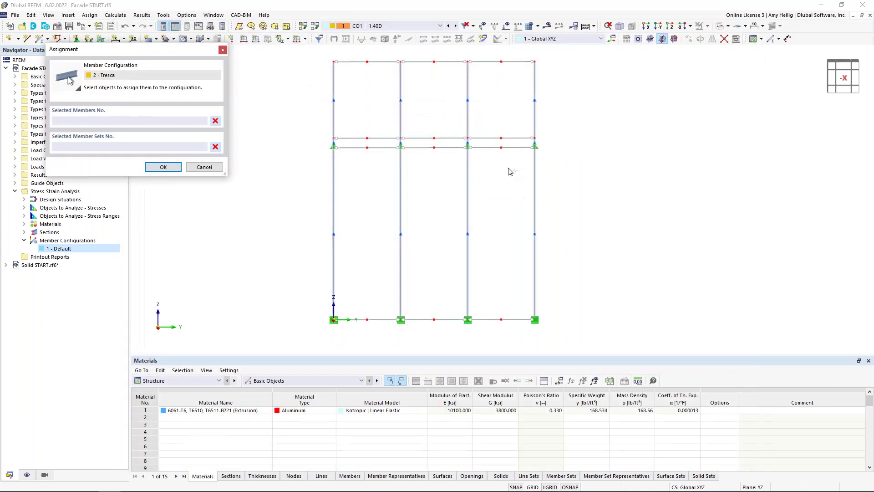
pyautogui.moveTo(327, 52); pyautogui.dragTo(535, 76)
pyautogui.moveTo(322, 129); pyautogui.dragTo(546, 144)
pyautogui.moveTo(318, 146); pyautogui.dragTo(547, 162)
pyautogui.moveTo(312, 307); pyautogui.dragTo(561, 335)
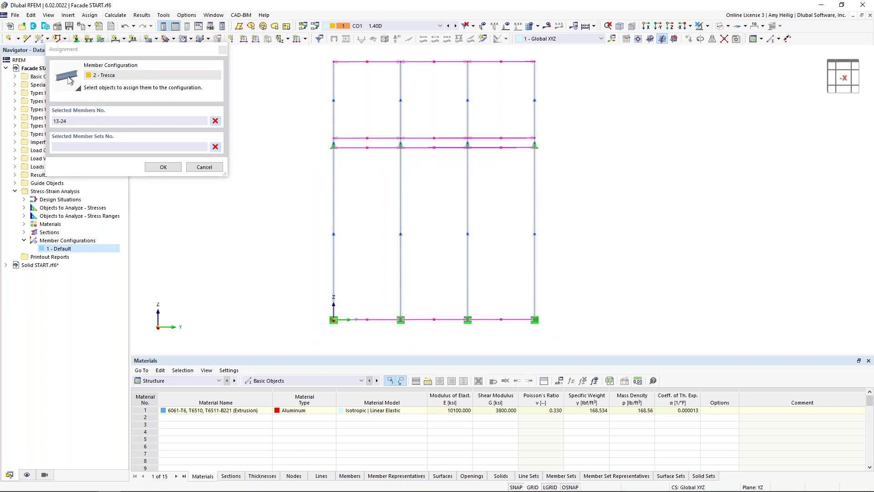
pyautogui.click(162, 167)
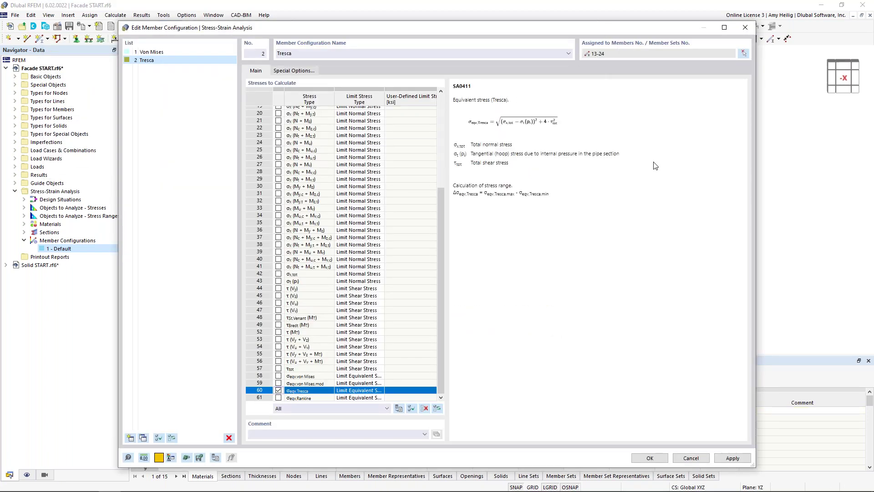
pyautogui.click(639, 462)
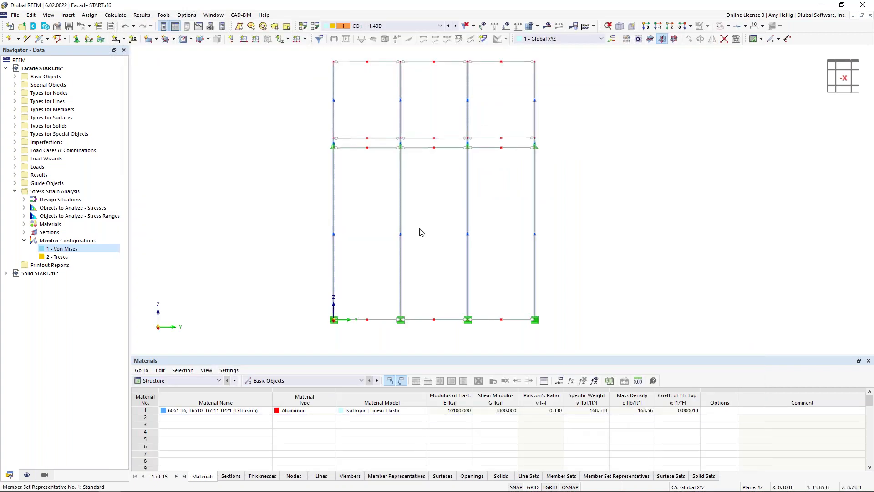
# Calculate all load cases, load combinations and the stress-strain analysis for the facade model
pyautogui.click(115, 15)
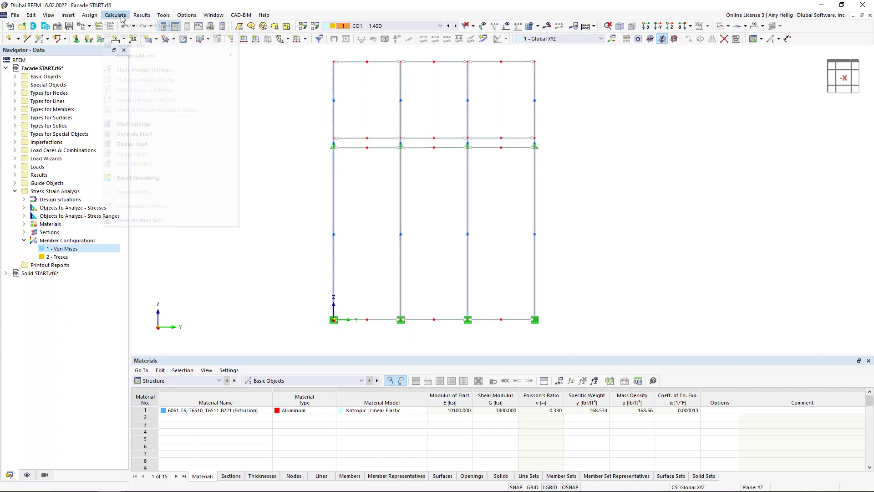
pyautogui.click(125, 26)
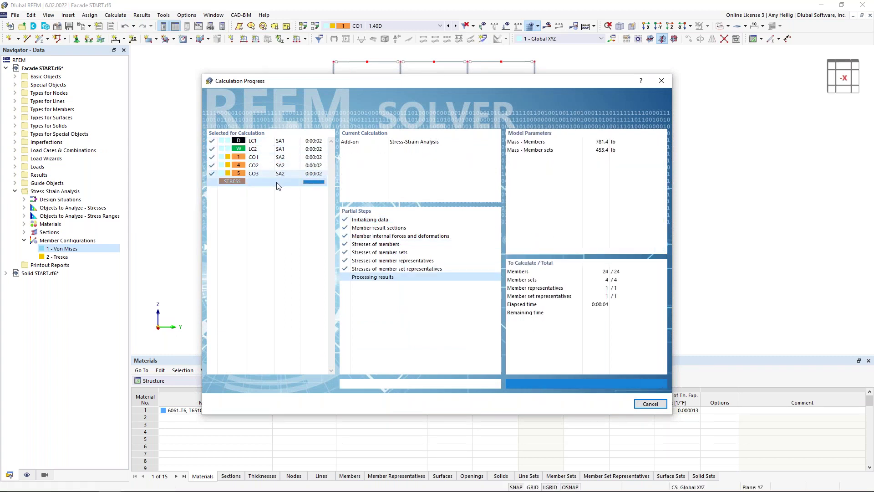
pyautogui.moveTo(242, 192); pyautogui.dragTo(307, 192, button='middle')
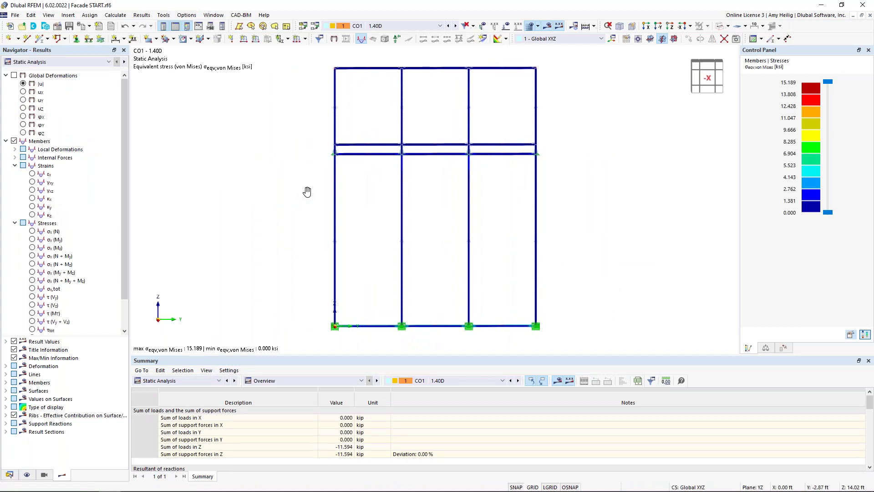
# Show the static analysis results for load combination CO2 (1.20D + W) and display the global deformations
pyautogui.click(399, 27)
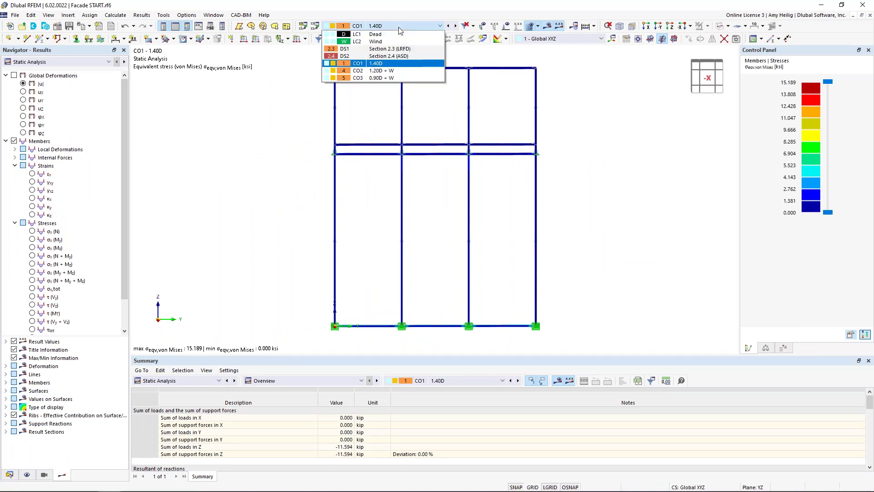
pyautogui.click(390, 73)
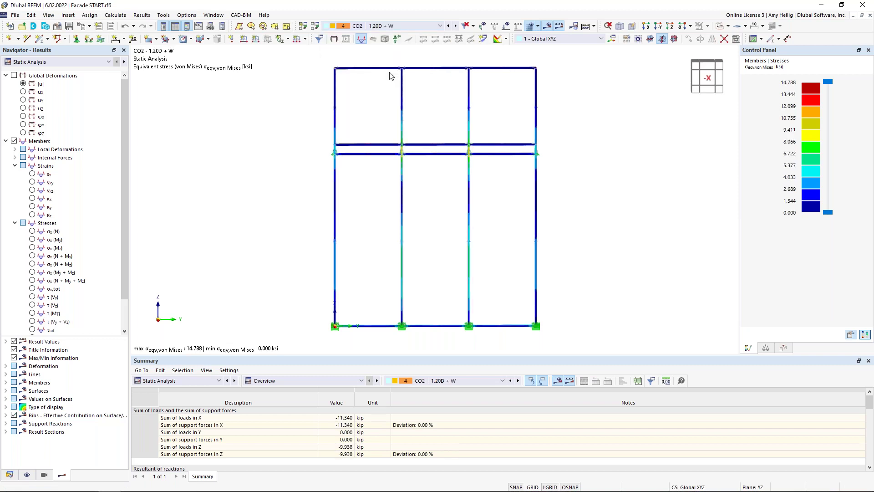
pyautogui.click(36, 64)
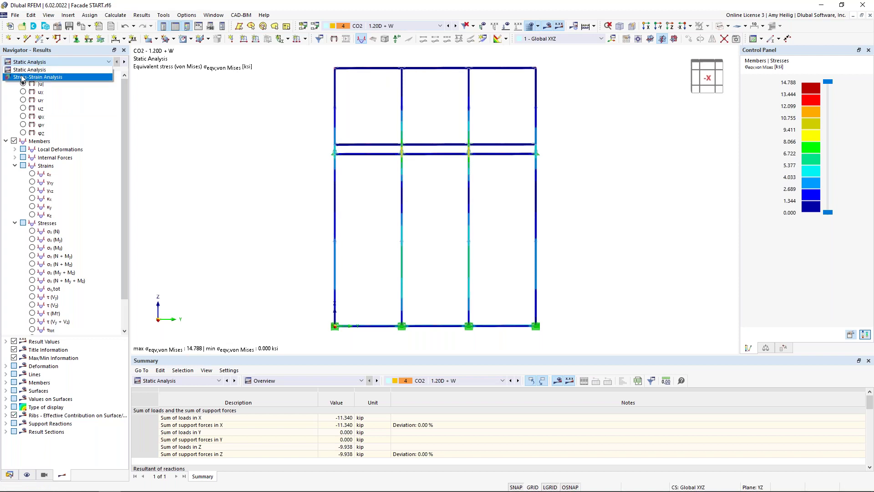
pyautogui.click(22, 69)
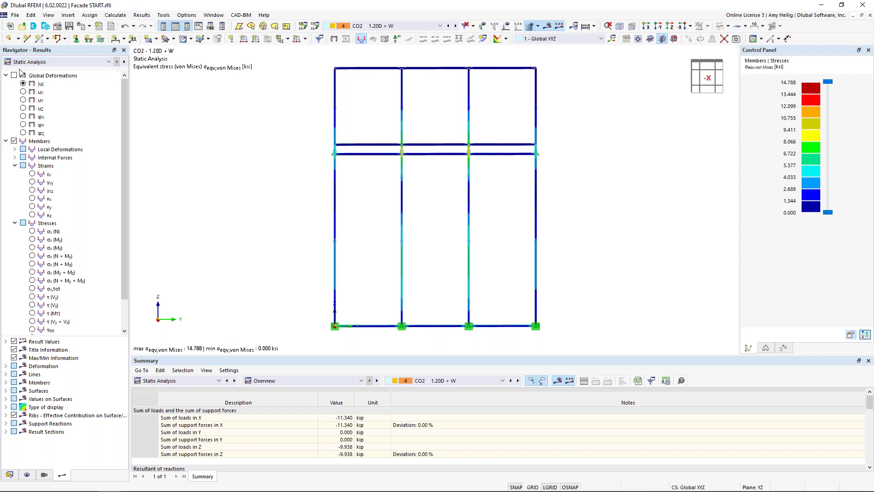
pyautogui.click(14, 76)
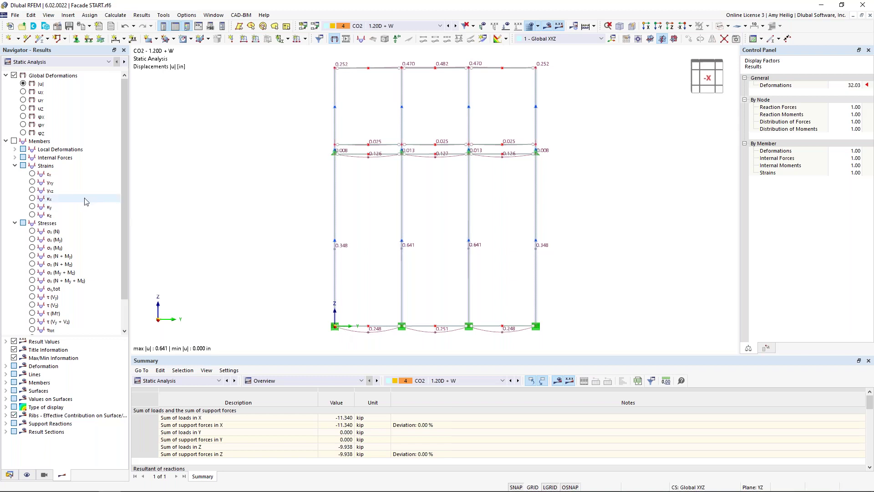
# Examine the members' normal stress from N, shear stress from Vy and von Mises equivalent stress
pyautogui.scroll(-2, 44, 210)
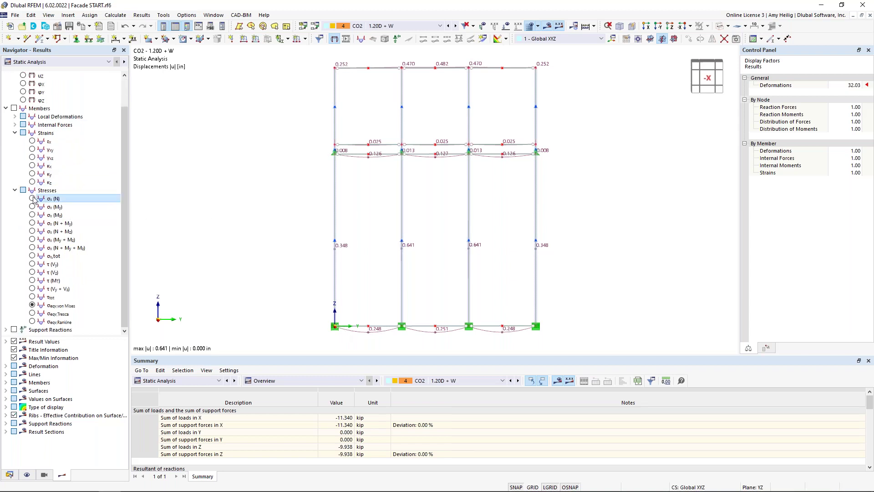
pyautogui.click(32, 199)
pyautogui.click(750, 350)
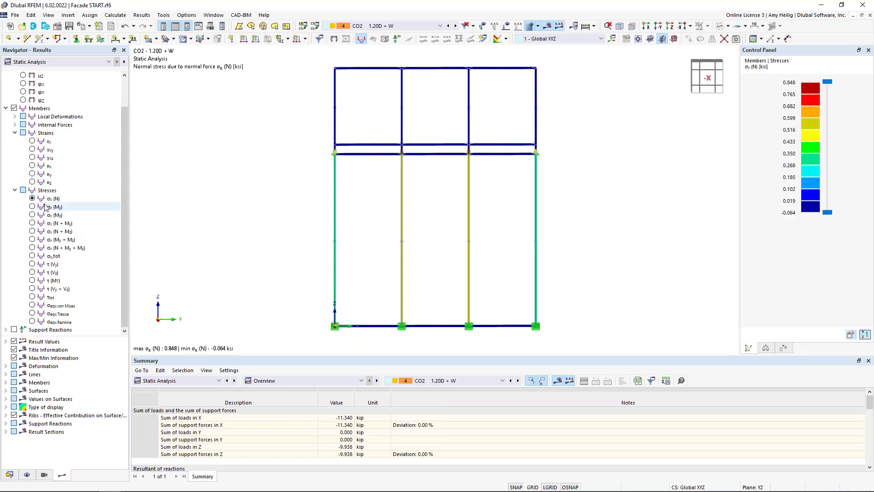
pyautogui.click(32, 264)
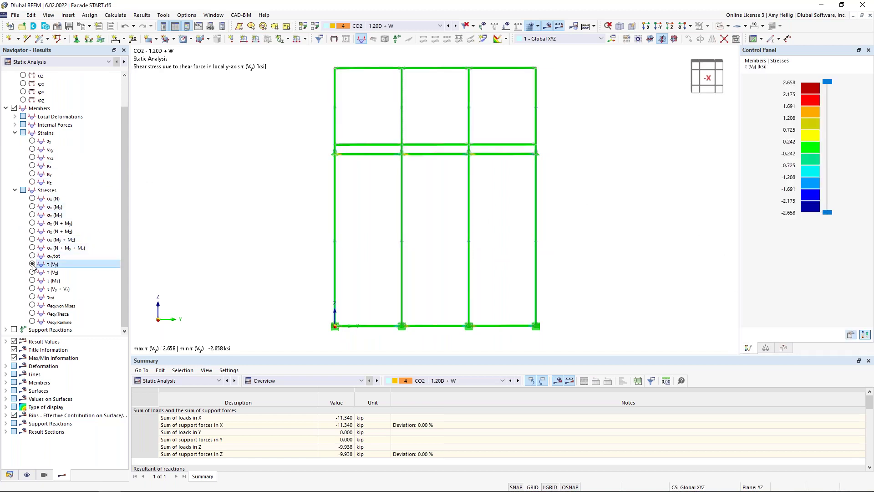
pyautogui.click(32, 305)
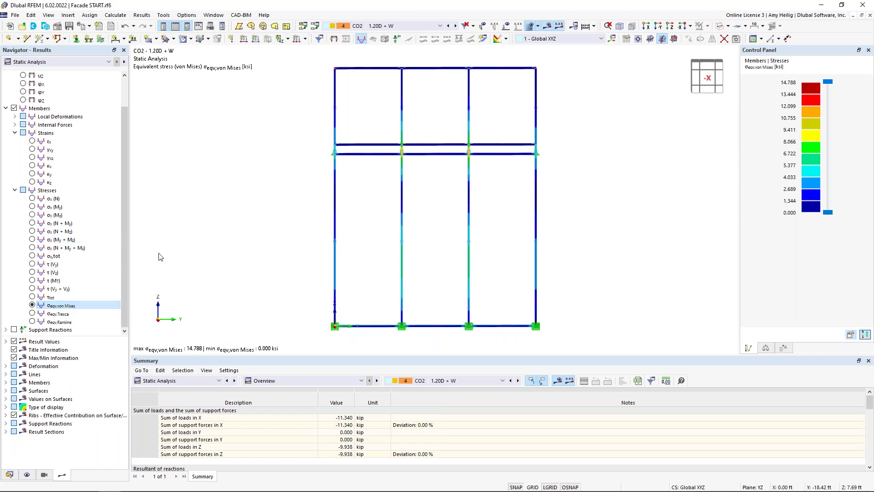
# Switch to the Stress-Strain Analysis results, enlarge the results table and inspect the result details for the non-designable members 1-12
pyautogui.click(102, 63)
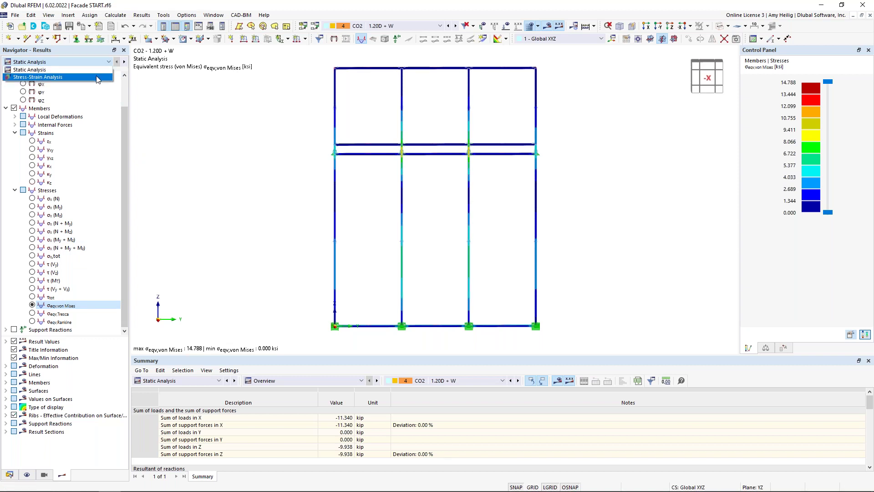
pyautogui.click(98, 77)
pyautogui.moveTo(265, 353); pyautogui.dragTo(275, 300)
pyautogui.moveTo(297, 242); pyautogui.dragTo(317, 228, button='middle')
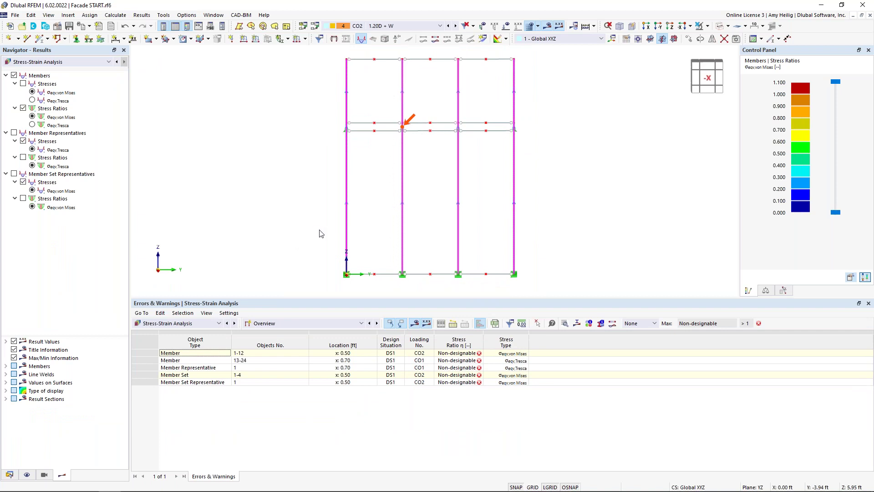
pyautogui.click(458, 354)
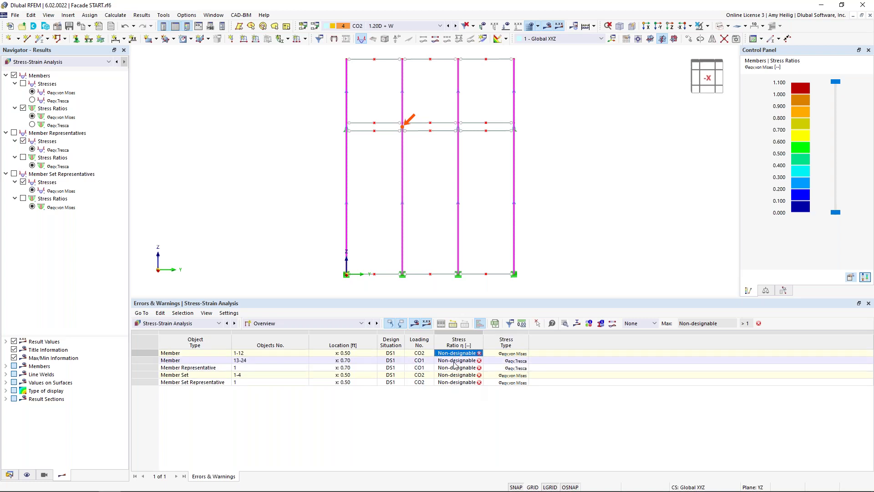
pyautogui.click(565, 324)
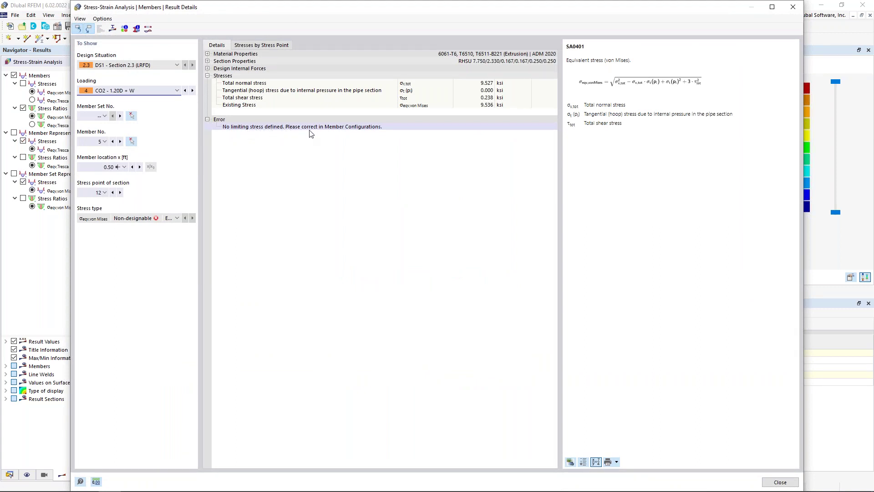
pyautogui.click(780, 483)
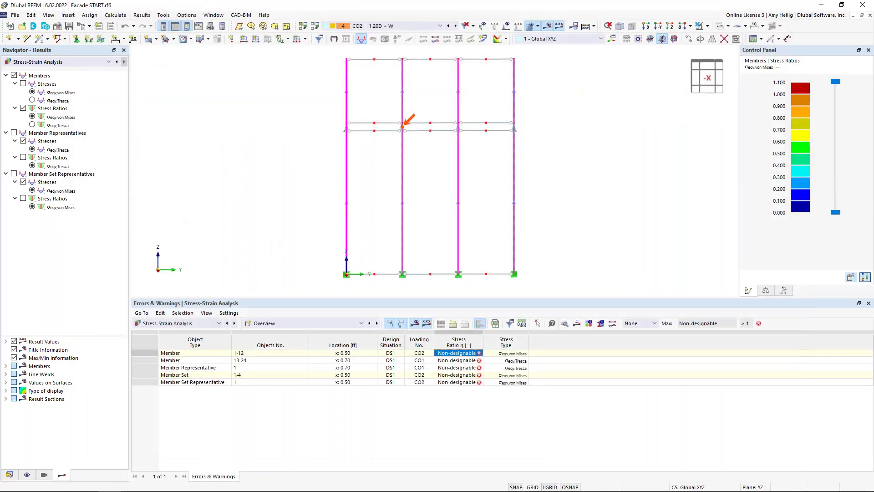
# Look up the strength values of the 6061-T6 aluminum extrusion material
pyautogui.click(9, 475)
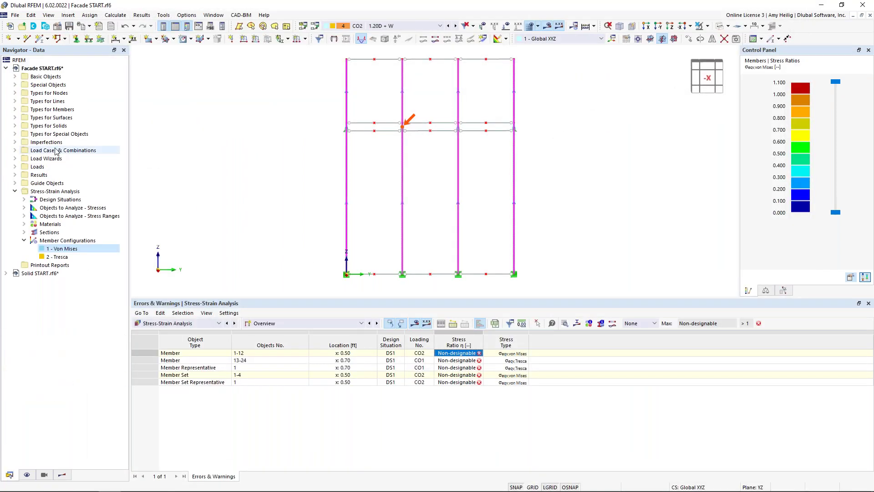
pyautogui.click(15, 77)
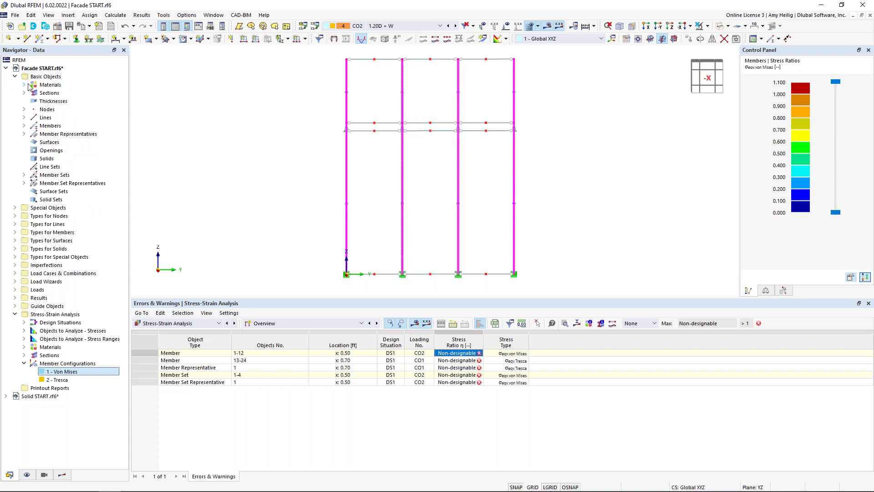
pyautogui.click(25, 86)
pyautogui.doubleClick(49, 93)
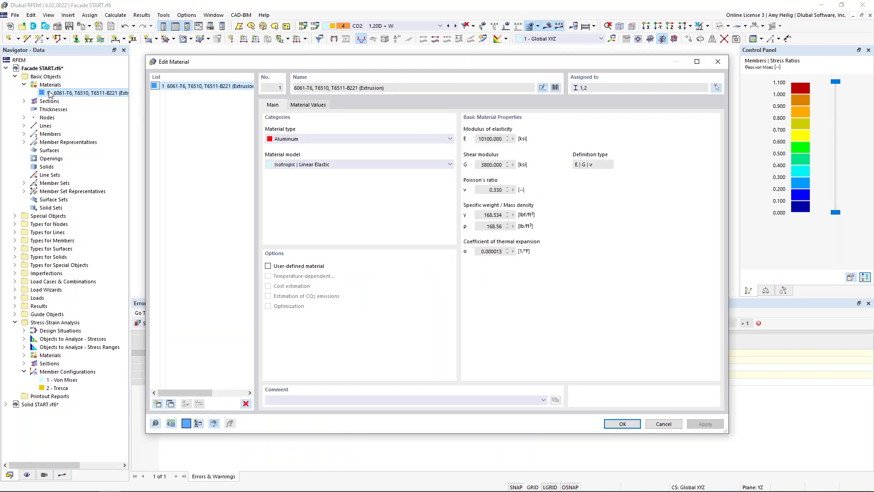
pyautogui.click(307, 105)
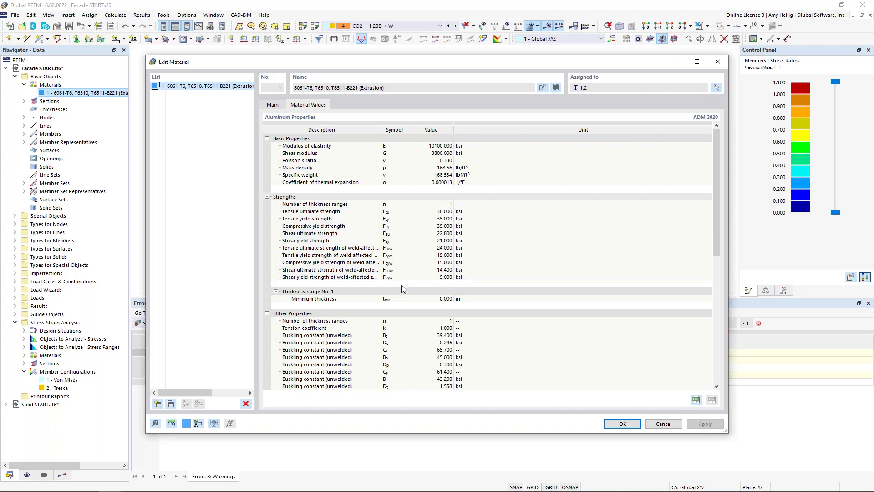
pyautogui.click(664, 423)
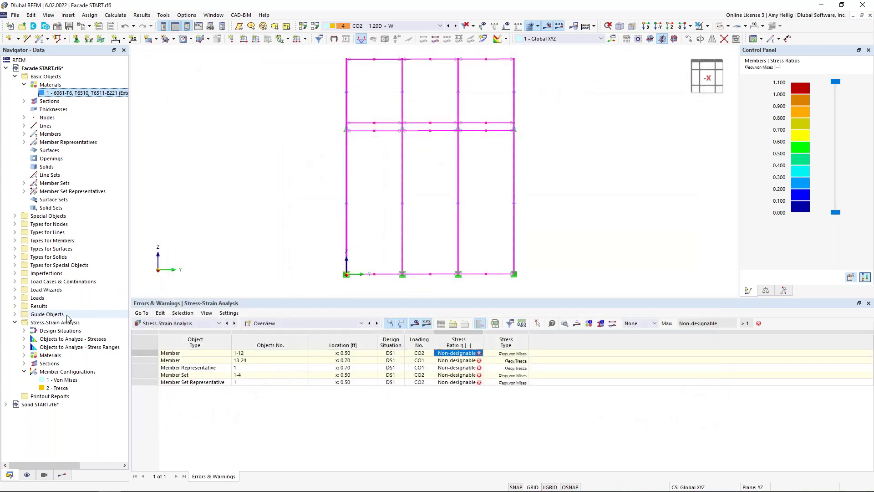
# In the Von Mises configuration, change the von Mises equivalent stress limit type to User and set the limit to 35 ksi
pyautogui.doubleClick(74, 382)
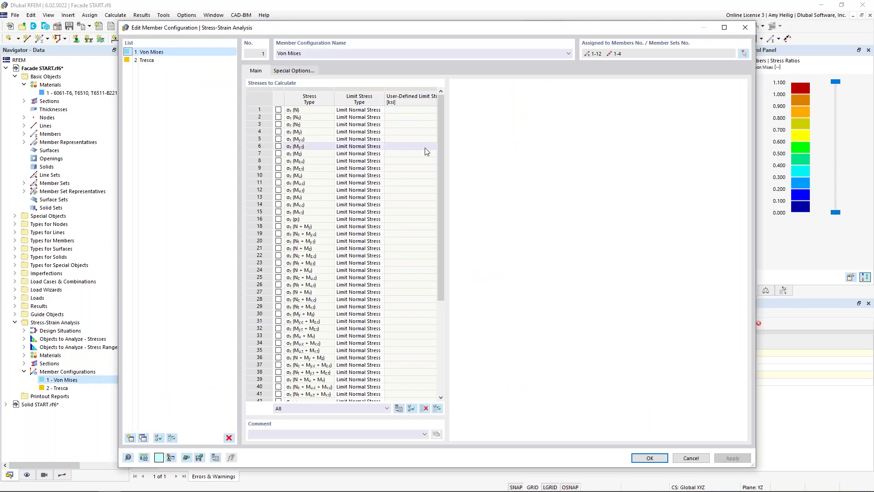
pyautogui.moveTo(440, 149); pyautogui.dragTo(450, 274)
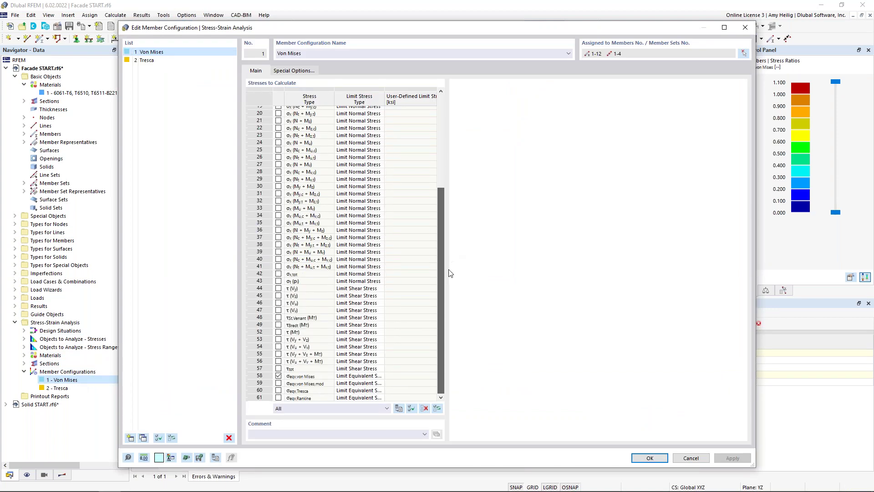
pyautogui.click(365, 376)
pyautogui.click(380, 376)
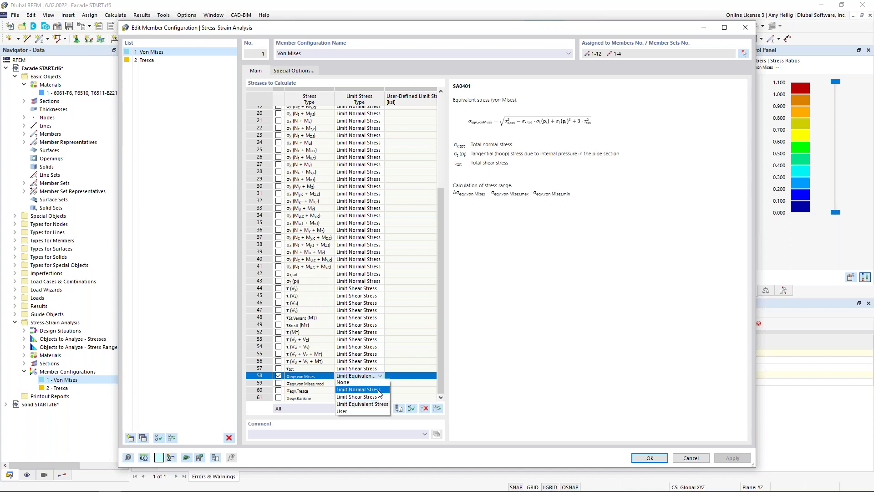
pyautogui.click(370, 412)
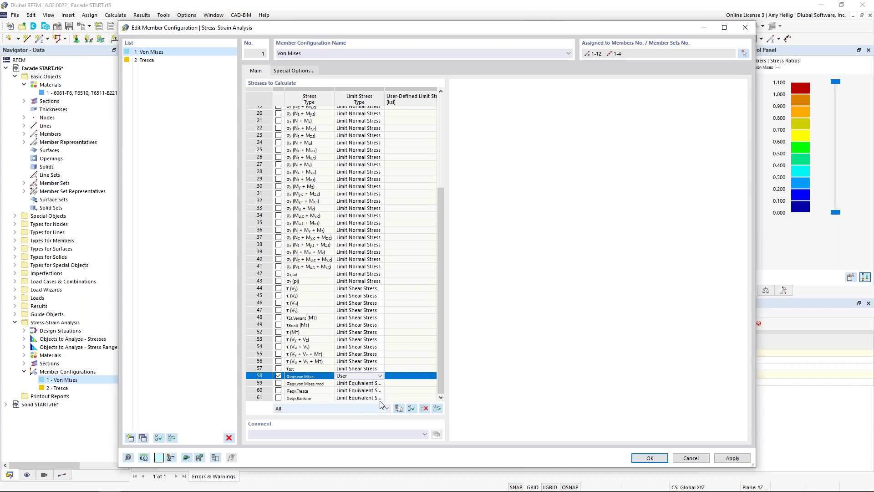
pyautogui.click(406, 376)
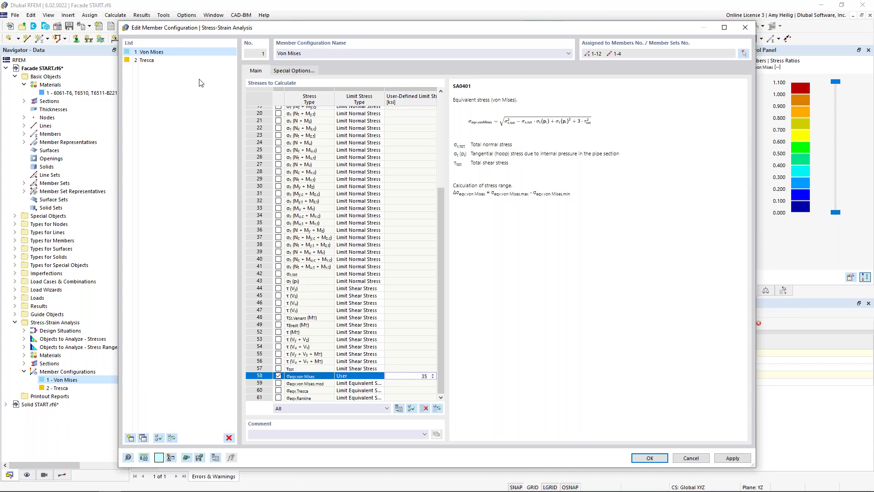
# In the Tresca configuration, change the Tresca equivalent stress limit type to User, set the limit to 35 ksi and accept deleting the old results
pyautogui.click(159, 60)
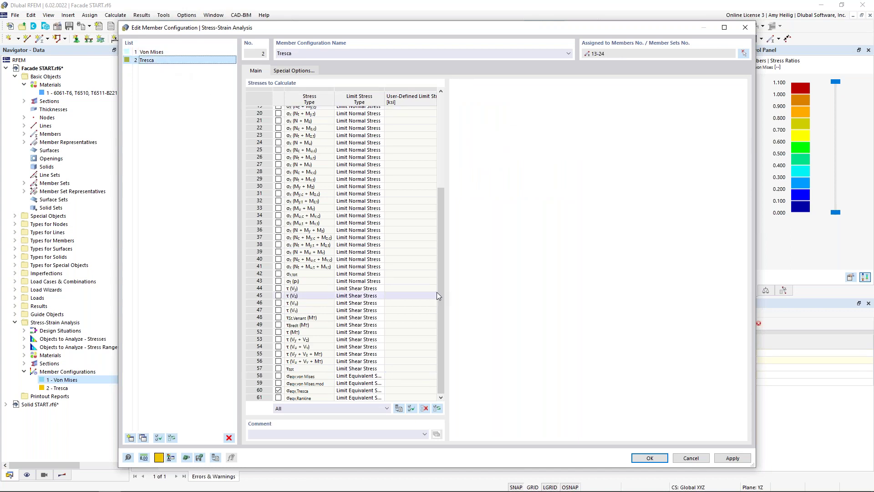
pyautogui.click(362, 390)
pyautogui.click(379, 390)
pyautogui.click(362, 426)
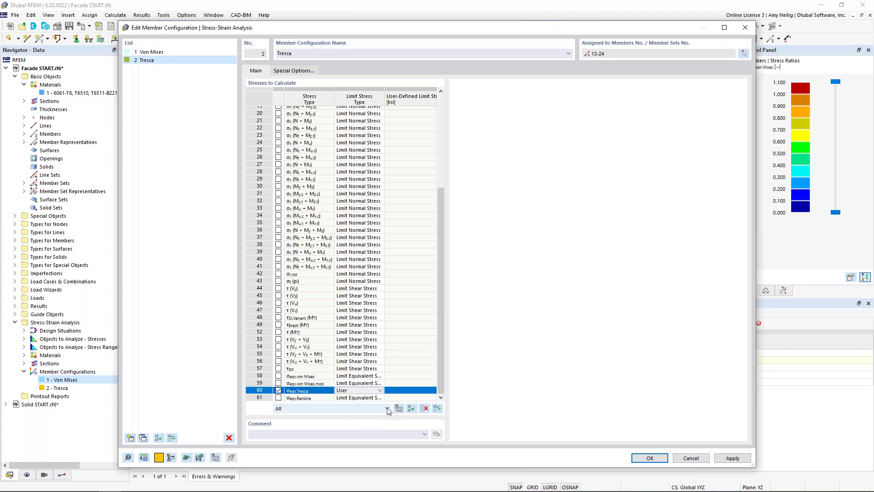
pyautogui.click(427, 390)
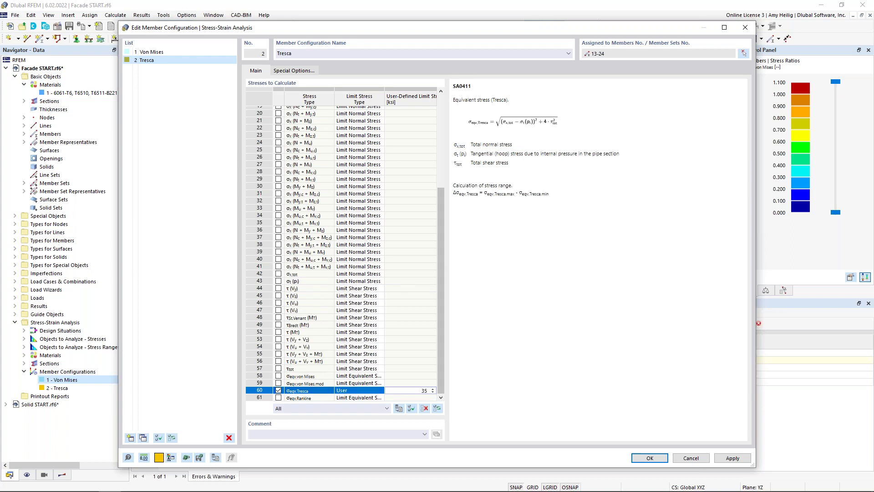
pyautogui.click(652, 458)
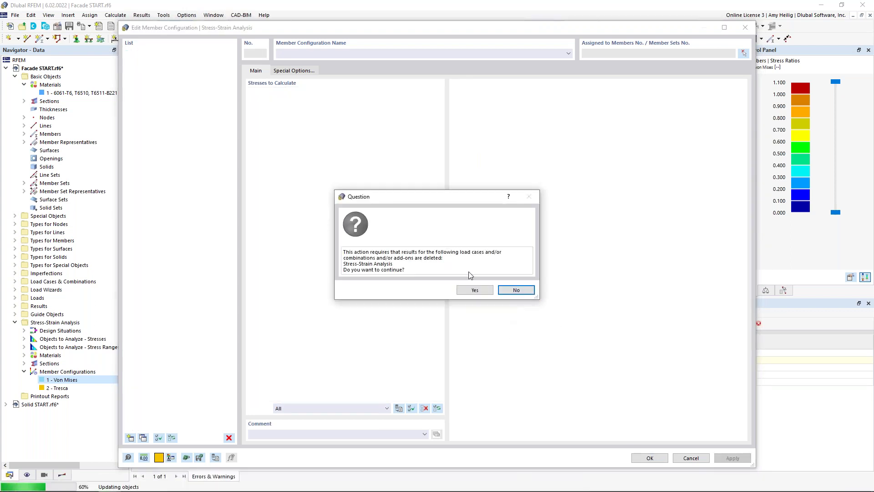
pyautogui.click(472, 288)
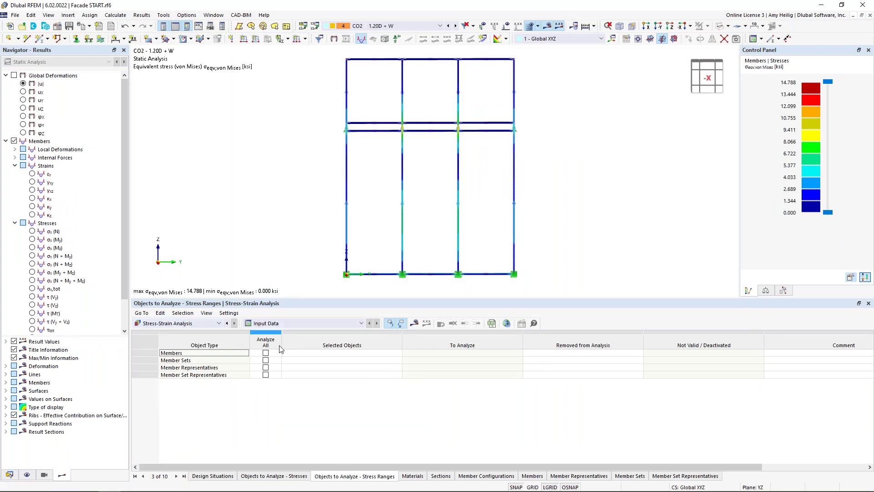
# Check the design situations and objects to analyze for stresses, and run the Stress-Strain Analysis calculation
pyautogui.click(213, 476)
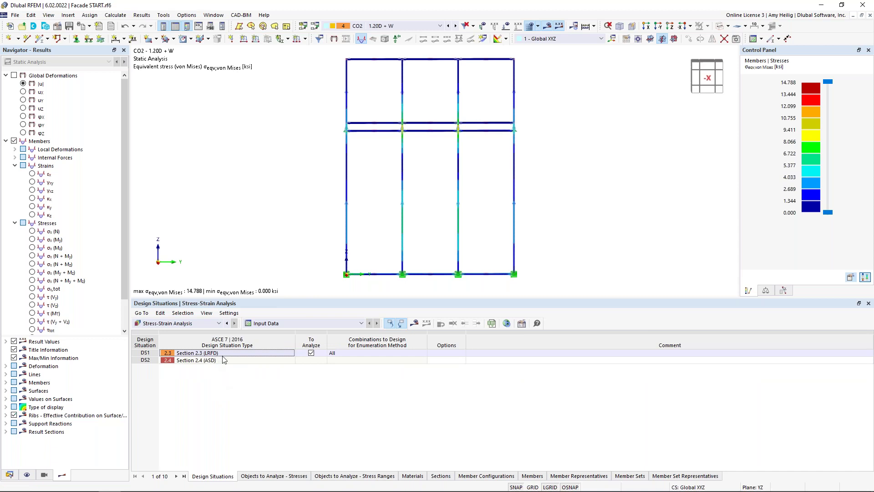
pyautogui.click(294, 476)
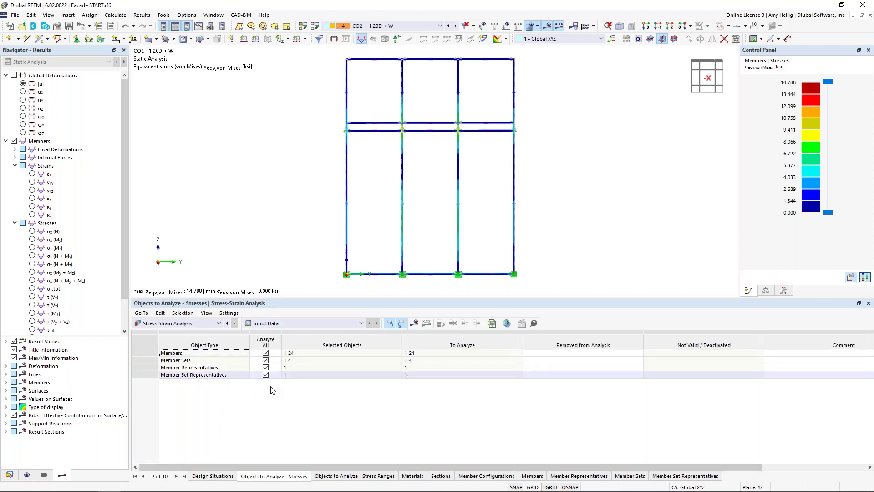
pyautogui.click(416, 324)
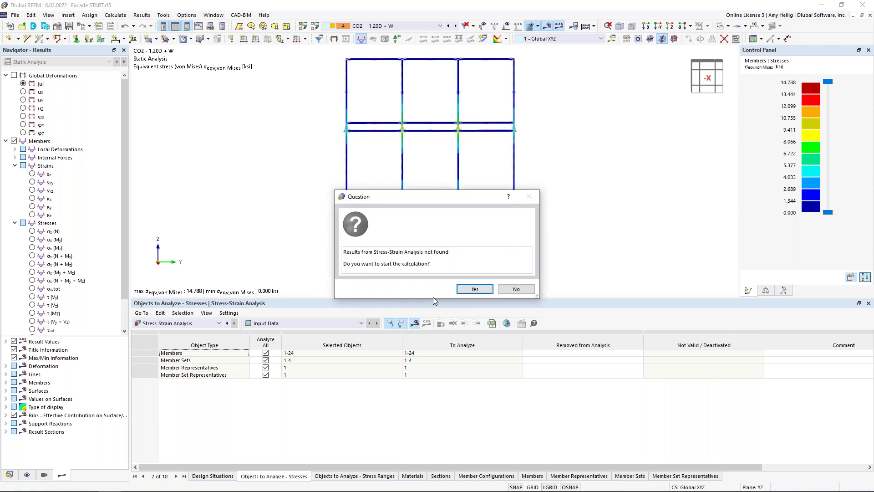
pyautogui.click(475, 289)
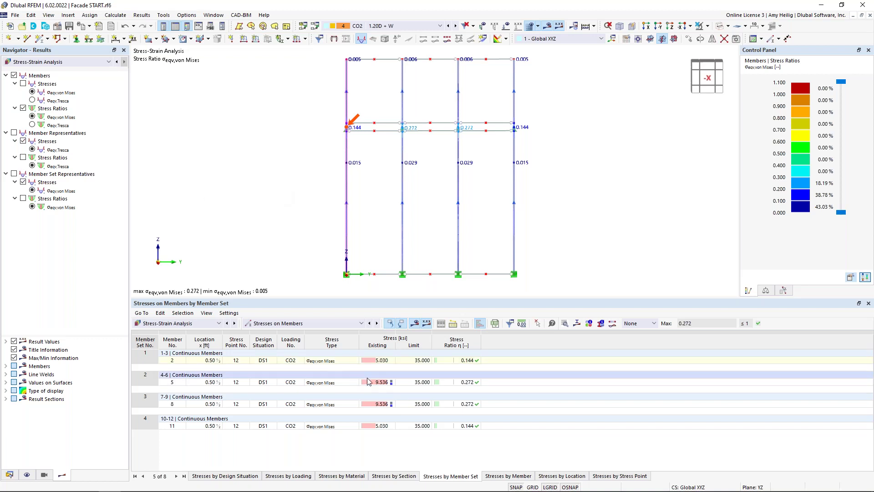
# Review the stresses by member, comparing the existing stress, limit stress and stress ratio of members 1 to 3
pyautogui.click(319, 324)
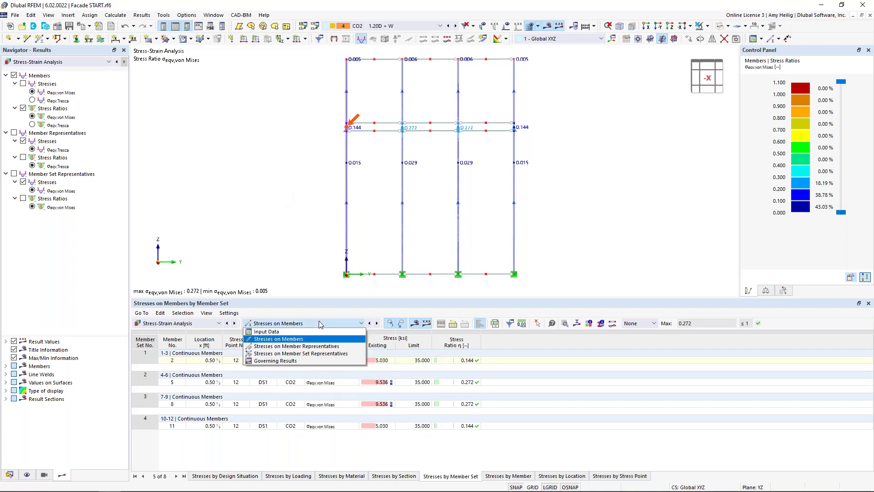
pyautogui.click(272, 339)
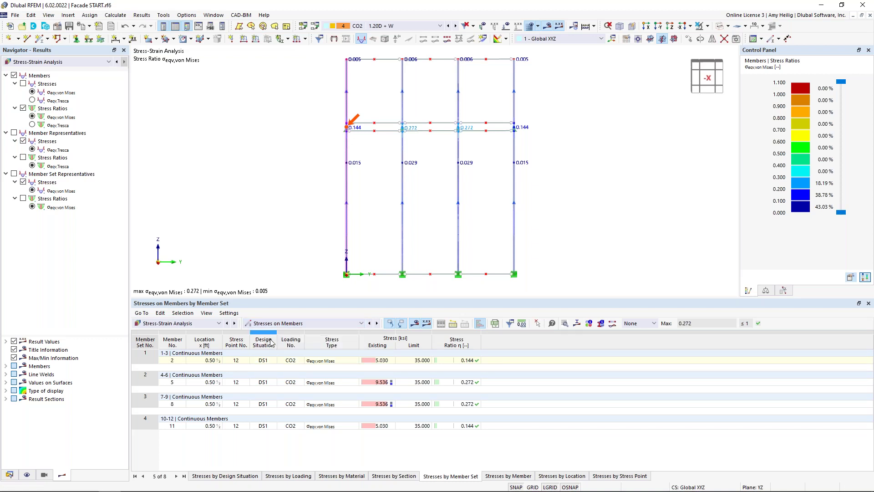
pyautogui.click(505, 476)
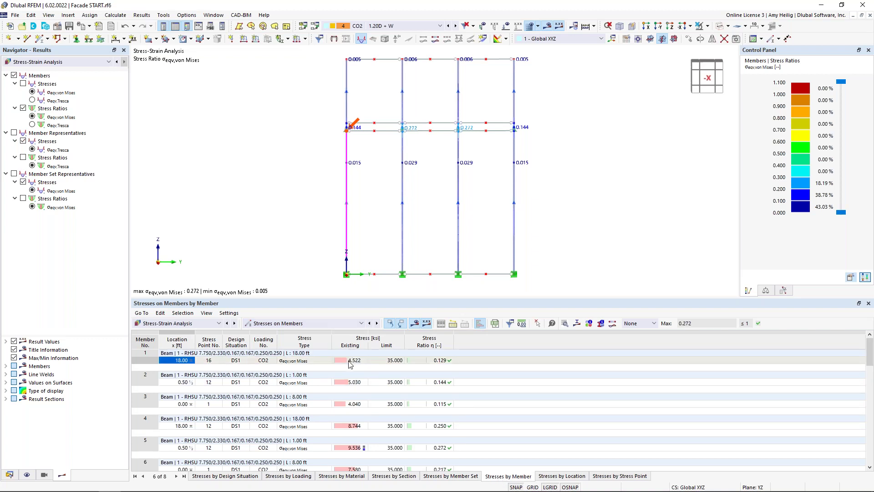
pyautogui.click(351, 360)
pyautogui.click(353, 383)
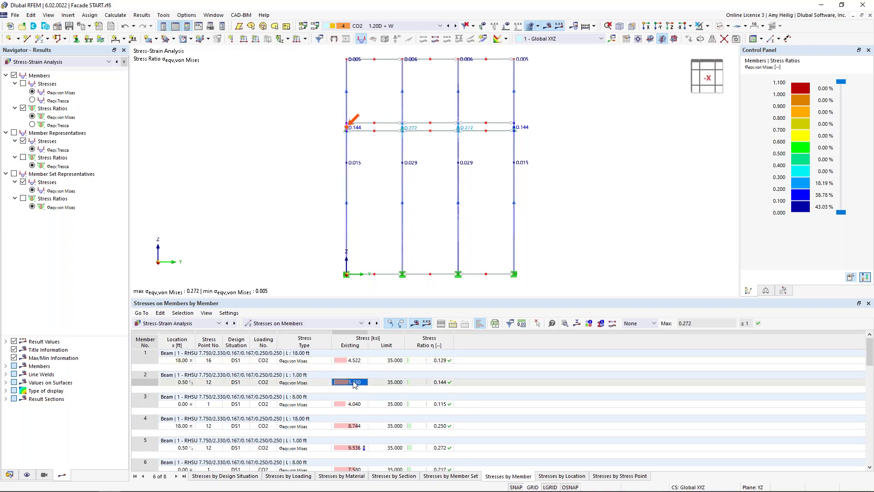
pyautogui.click(355, 405)
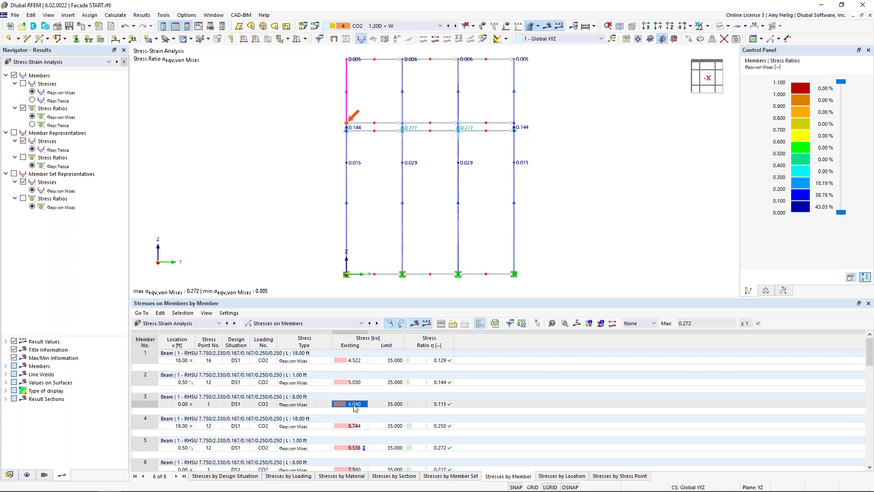
pyautogui.click(387, 361)
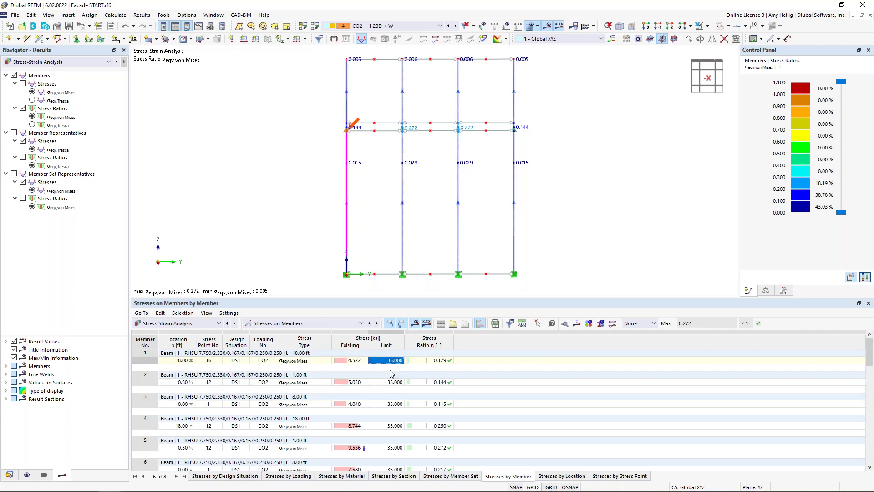
pyautogui.click(388, 383)
pyautogui.click(390, 404)
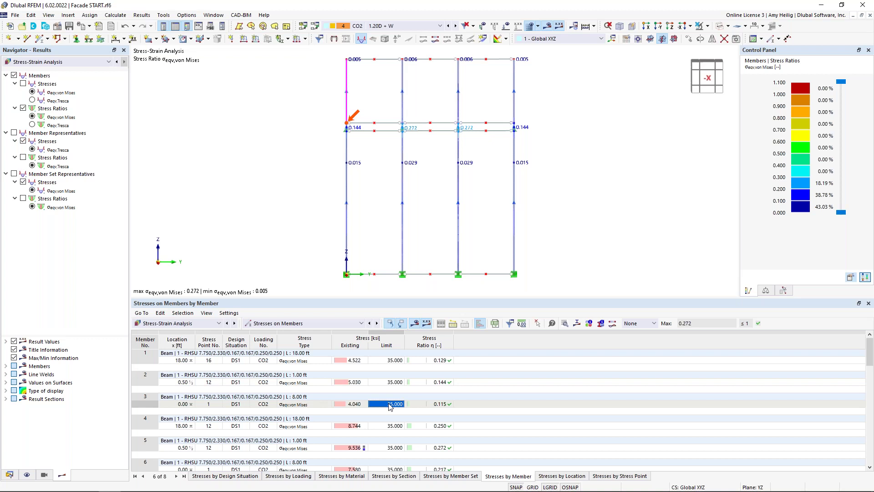
pyautogui.click(439, 361)
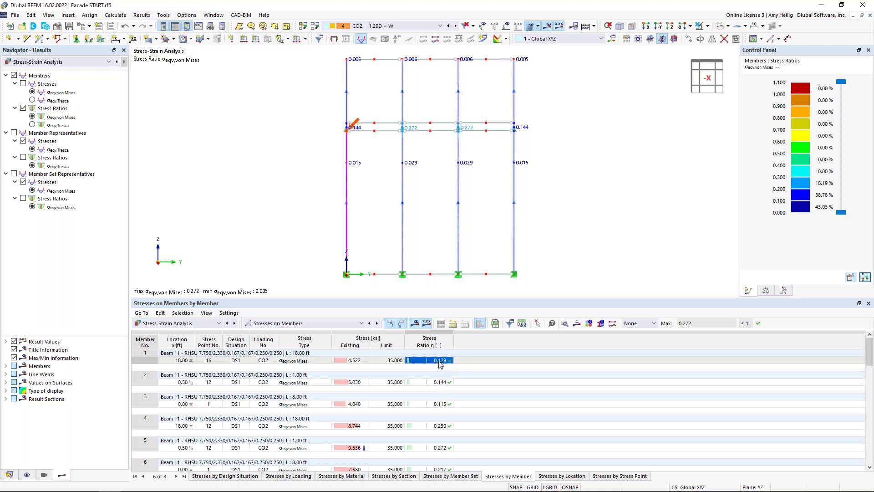
pyautogui.click(439, 382)
pyautogui.click(444, 405)
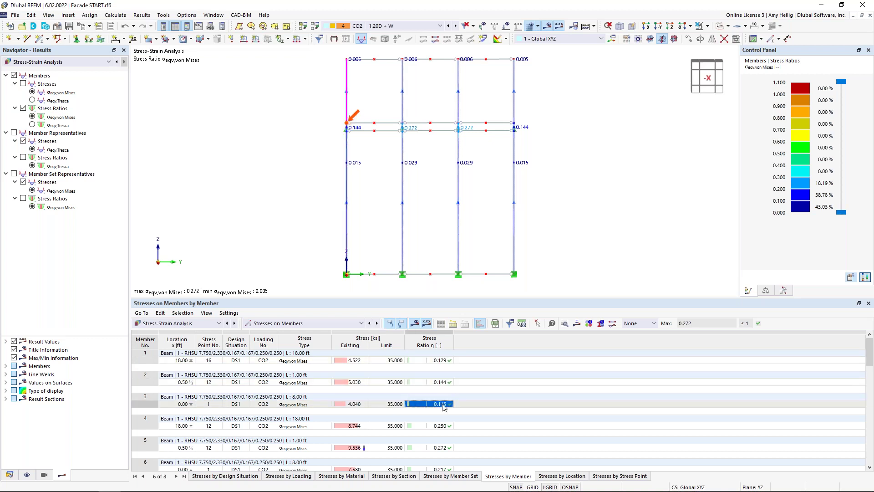
# Review the stress results by member set, for the member representatives and for the member set representatives
pyautogui.click(450, 476)
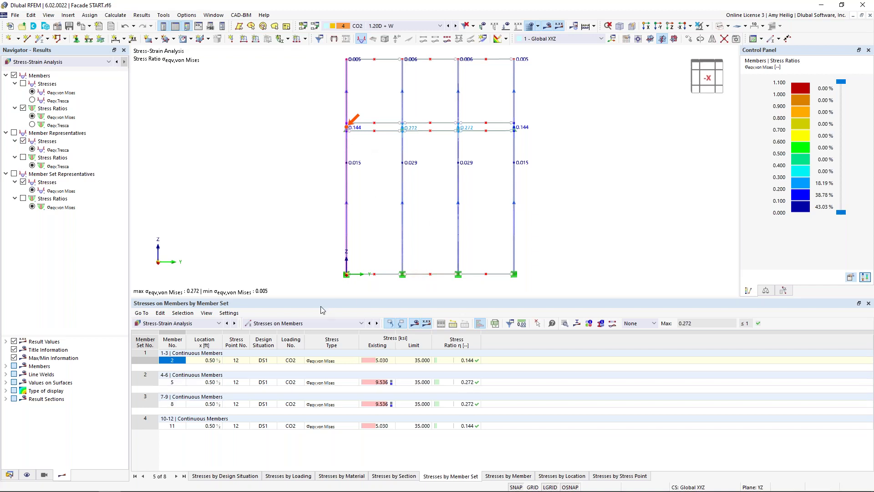
pyautogui.click(309, 323)
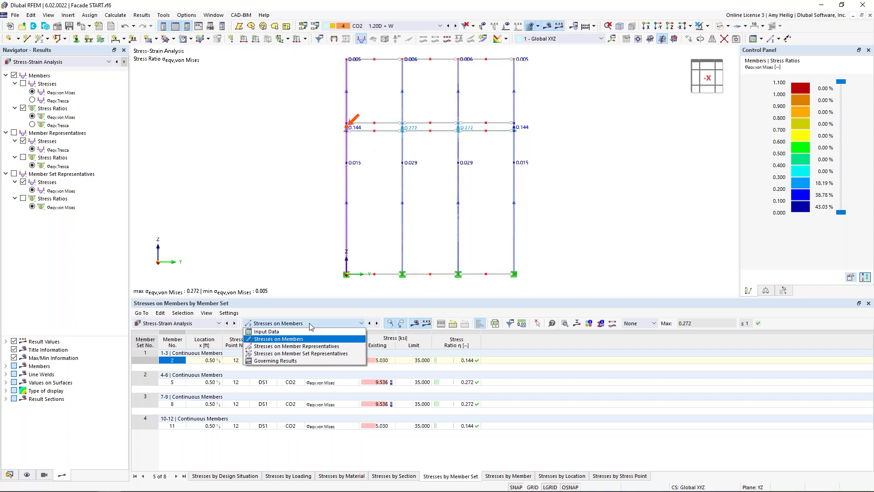
pyautogui.click(310, 347)
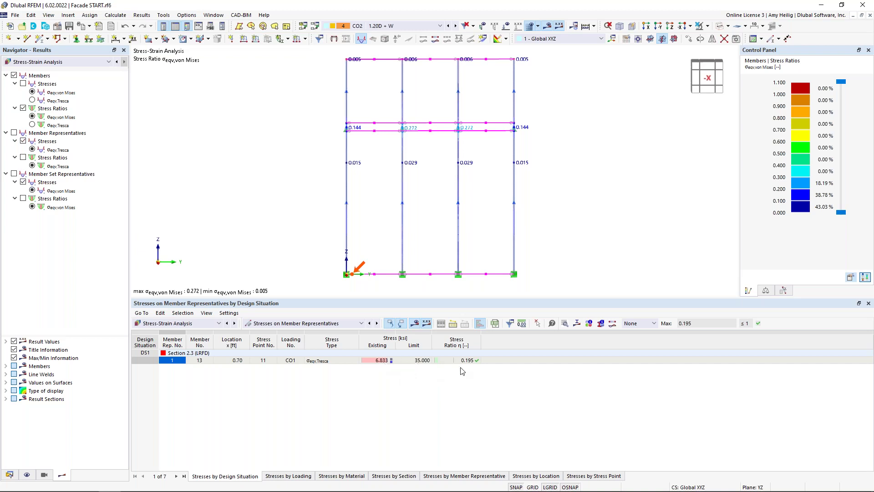
pyautogui.click(345, 324)
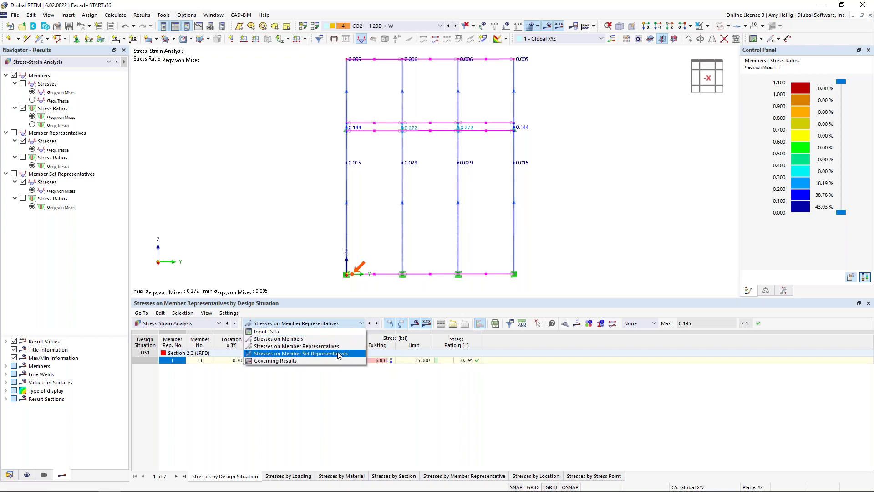
pyautogui.click(339, 354)
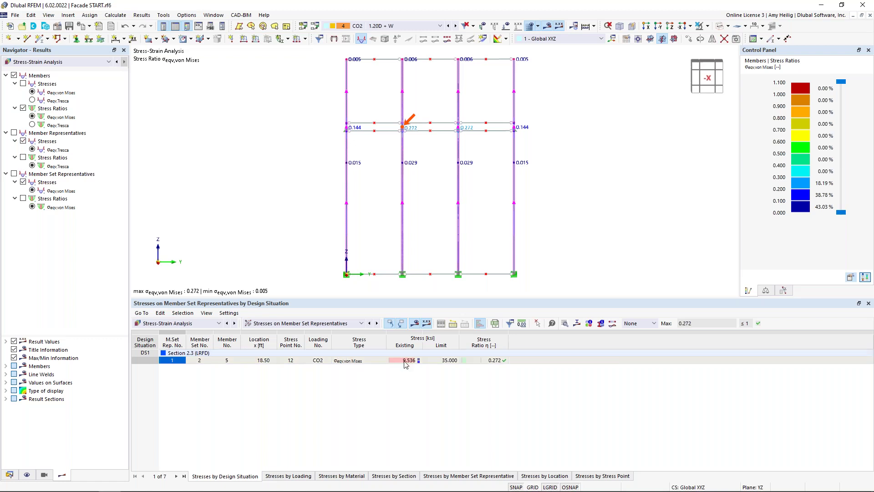
# Inspect the result details of member set representative 1 and display its stress diagram in the section
pyautogui.click(565, 324)
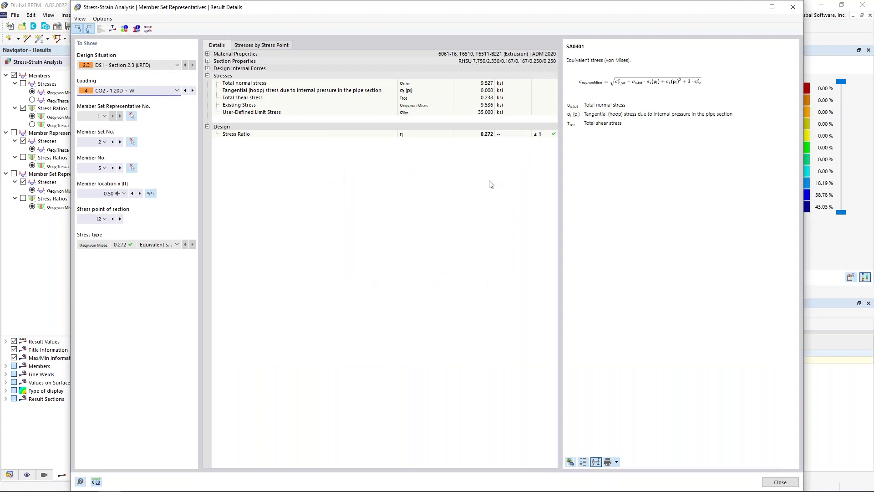
pyautogui.click(505, 137)
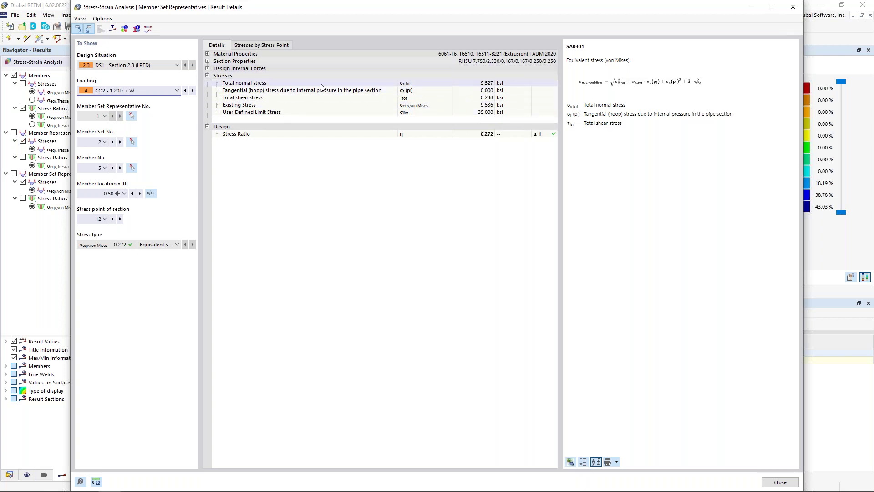
pyautogui.click(113, 30)
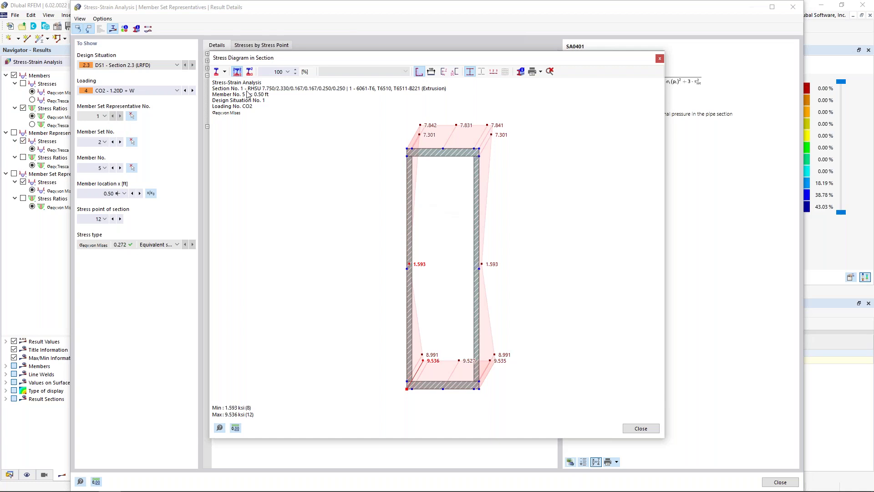
# View the section's stress components for axial force N, bending moment My and shear force Vz, and close the diagram and result details
pyautogui.click(223, 72)
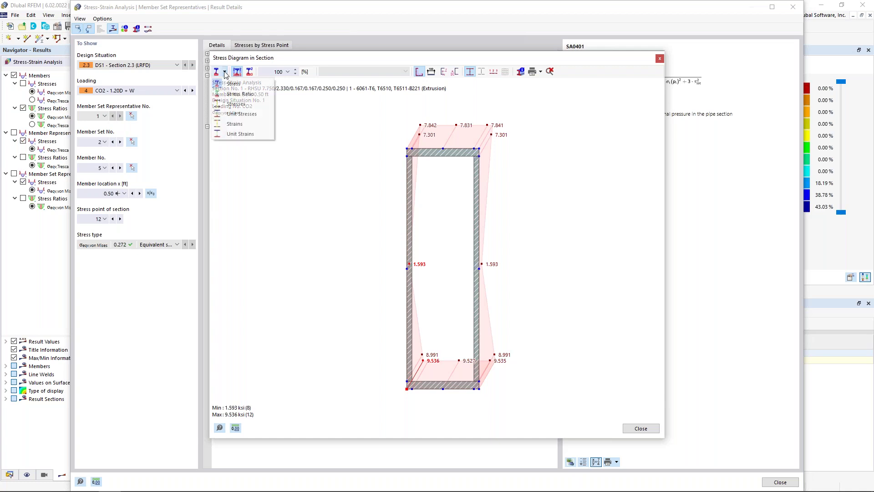
pyautogui.click(236, 105)
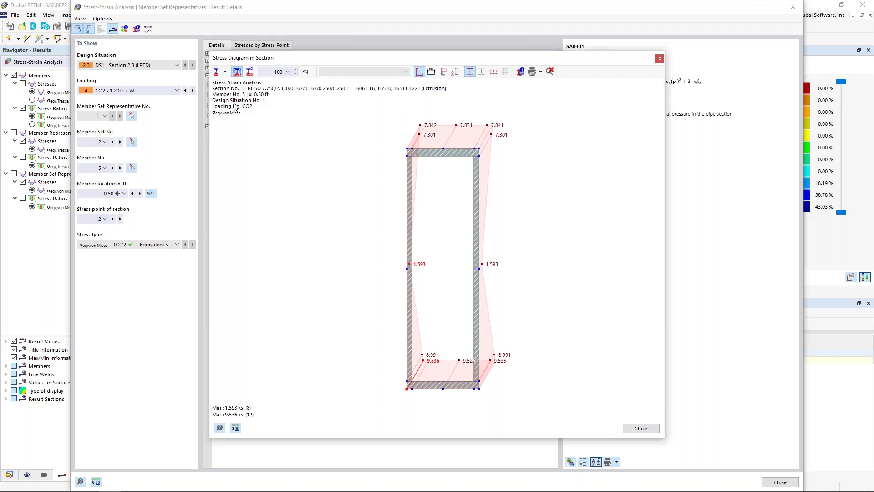
pyautogui.click(405, 72)
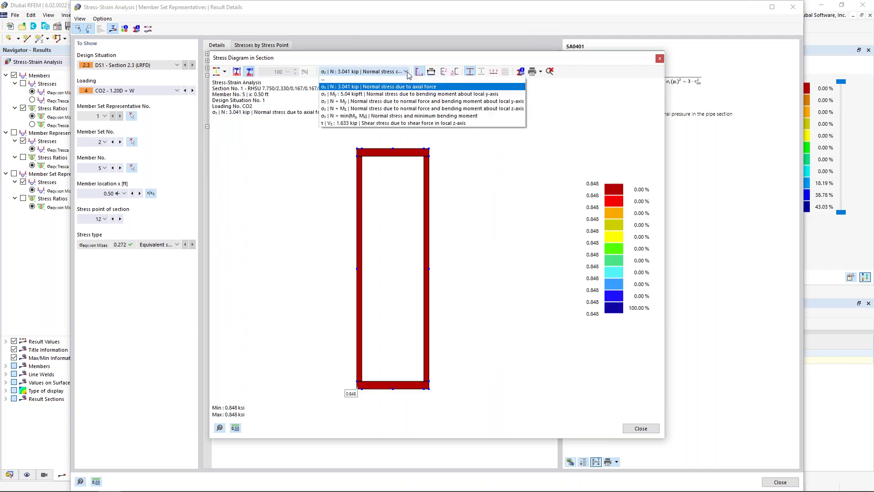
pyautogui.click(403, 95)
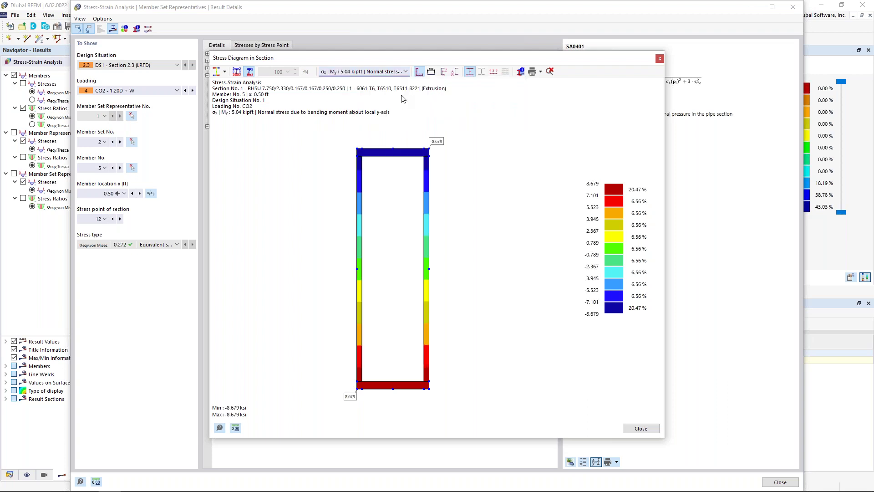
pyautogui.click(405, 71)
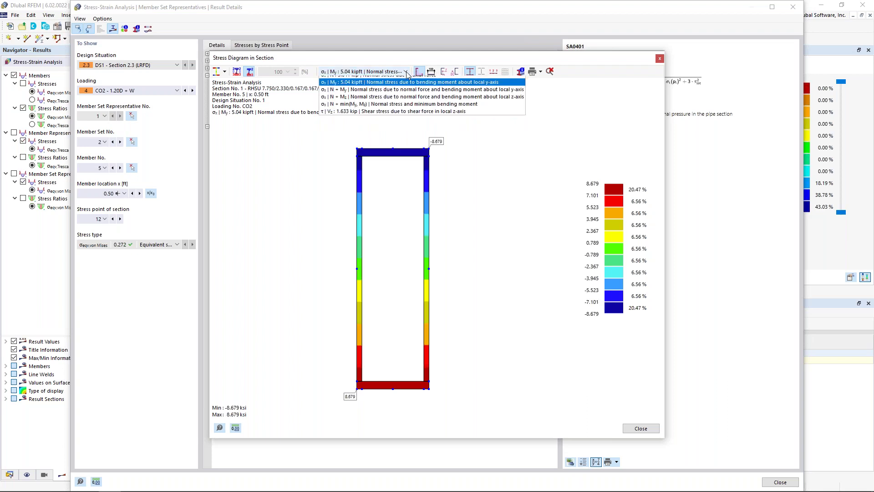
pyautogui.click(391, 123)
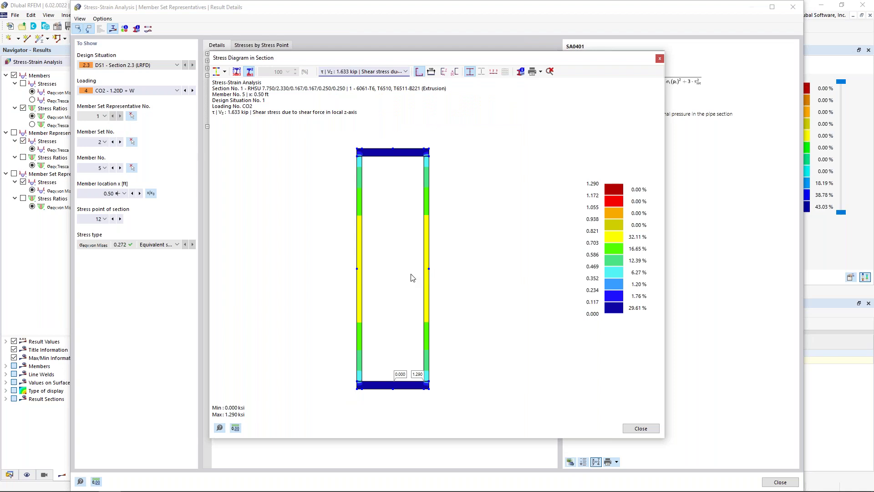
pyautogui.click(641, 429)
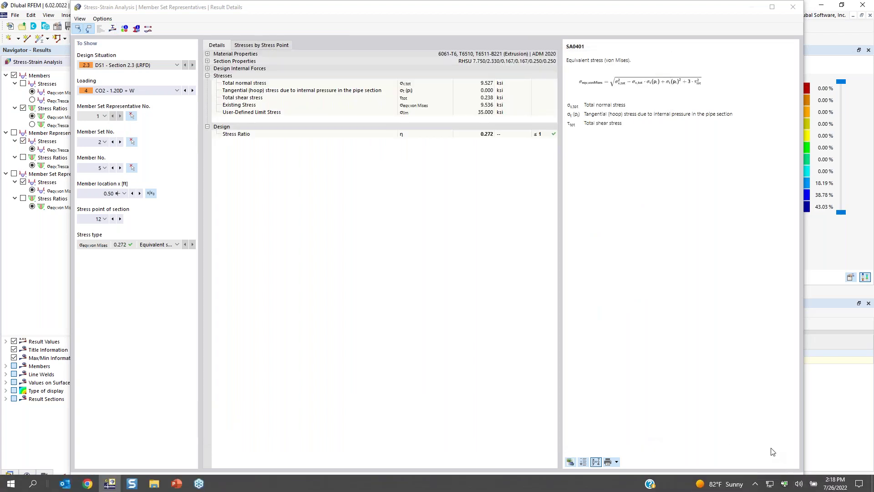
pyautogui.click(790, 481)
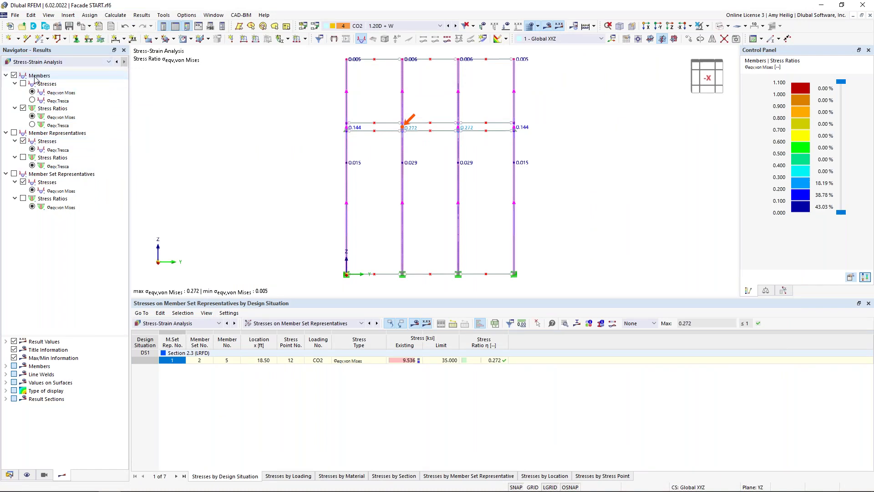
# View the member stress ratios on the frame in 3D, and display the Tresca stress ratios of the member representatives
pyautogui.keyDown('ctrl'); pyautogui.moveTo(296, 183); pyautogui.dragTo(560, 232, button='middle'); pyautogui.keyUp('ctrl')
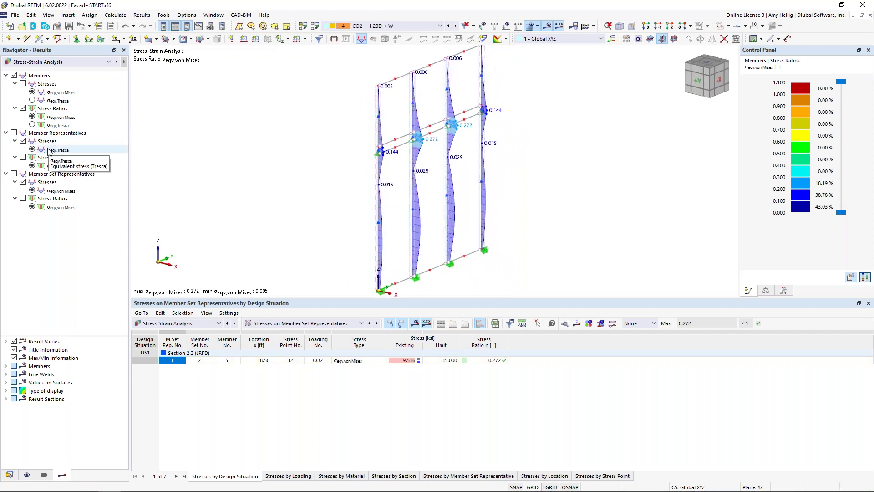
pyautogui.click(23, 157)
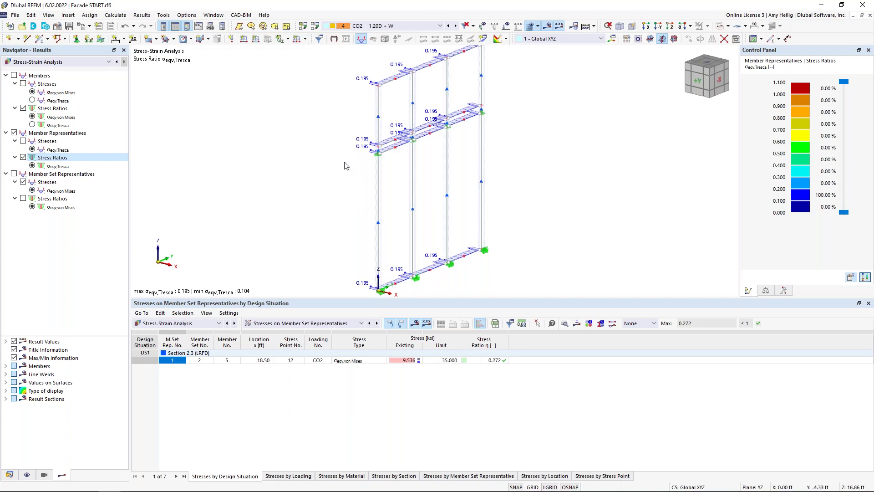
# Create a new 3D model named Base Plate 10 with the Stress-Strain Analysis and Nonlinear Material Behavior add-ons activated
pyautogui.click(15, 15)
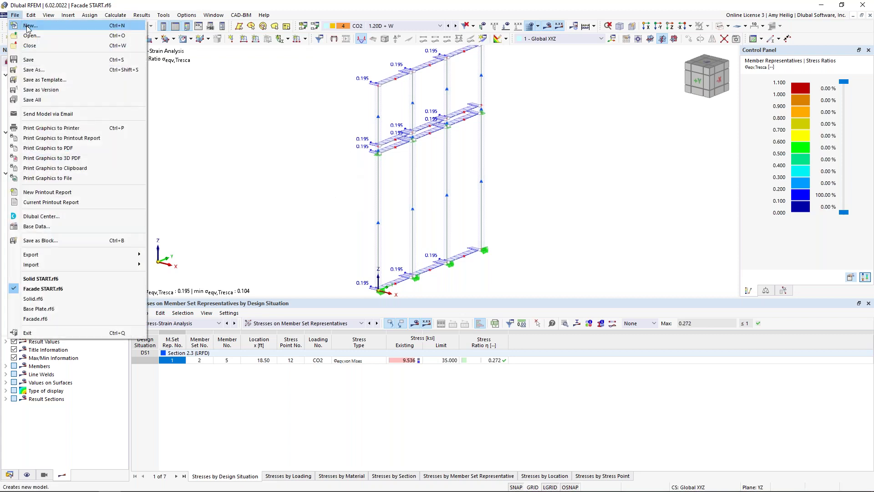
pyautogui.click(16, 15)
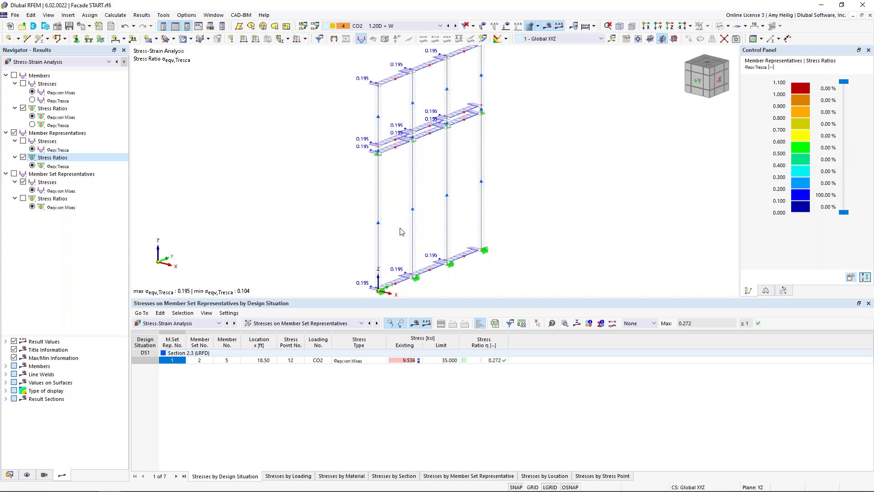
pyautogui.hotkey('ctrl', 'n')
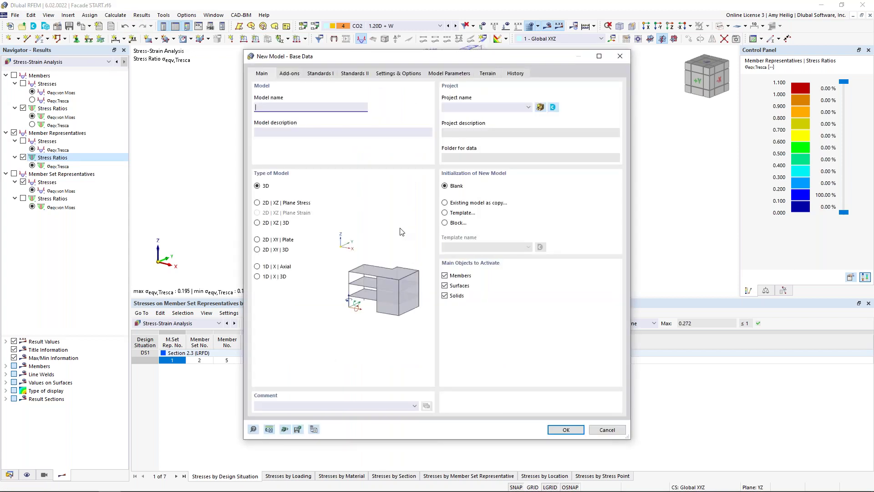
pyautogui.write('Base Plate 10')
pyautogui.click(290, 74)
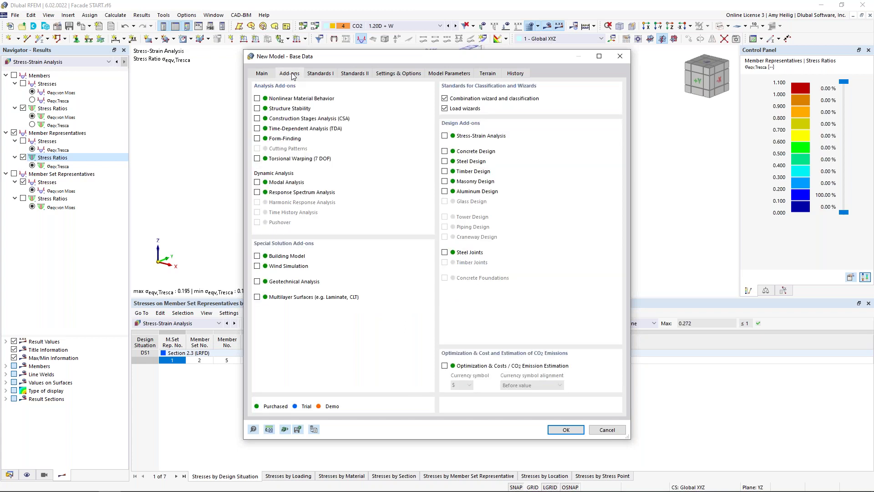
pyautogui.click(446, 136)
pyautogui.click(258, 99)
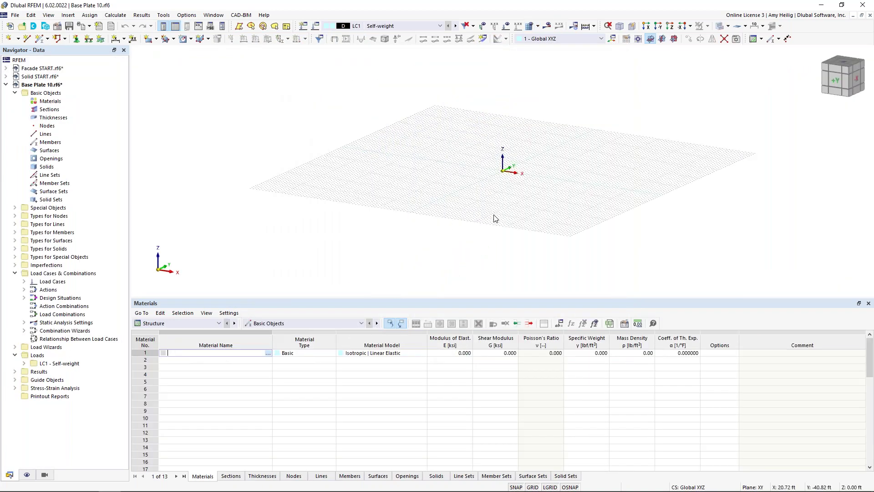
# Change the model's unit for lengths to inches from the work plane grid settings
pyautogui.moveTo(511, 187); pyautogui.dragTo(474, 191, button='middle')
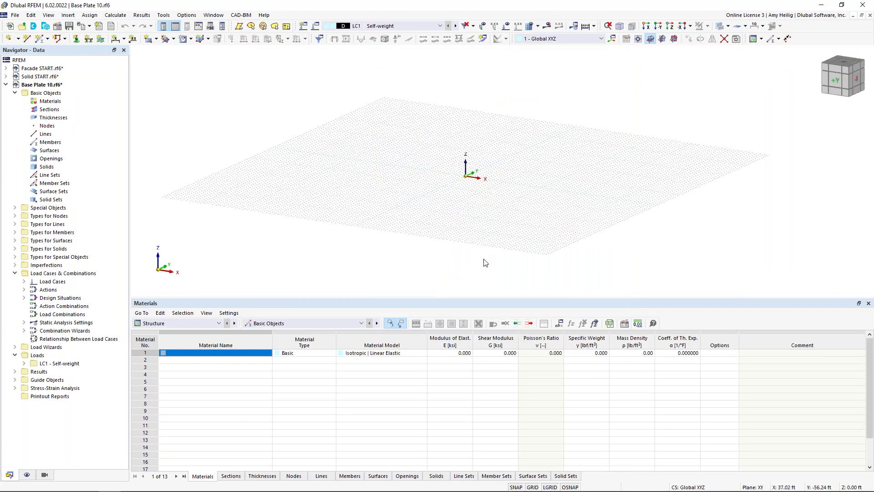
pyautogui.moveTo(492, 298); pyautogui.dragTo(492, 384)
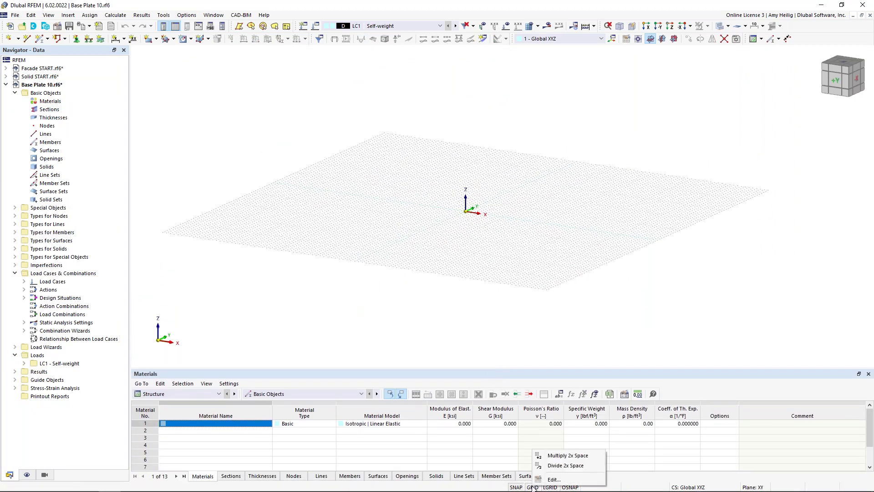
pyautogui.click(543, 479)
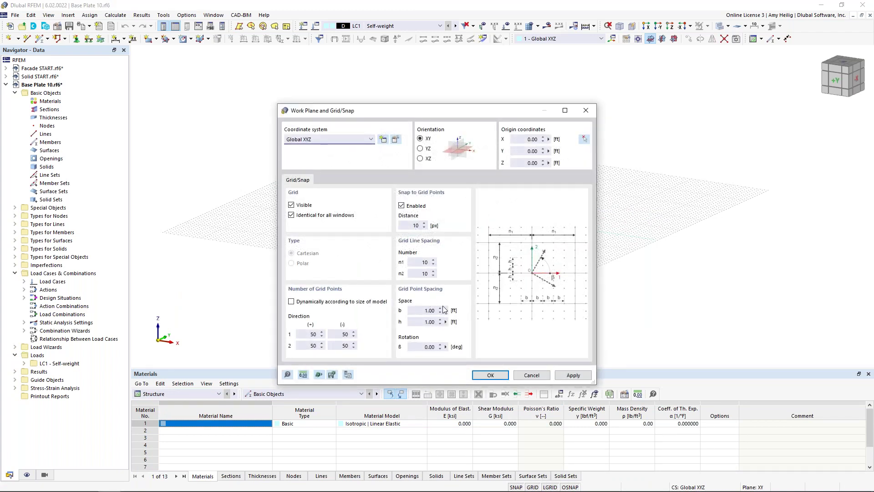
pyautogui.click(304, 374)
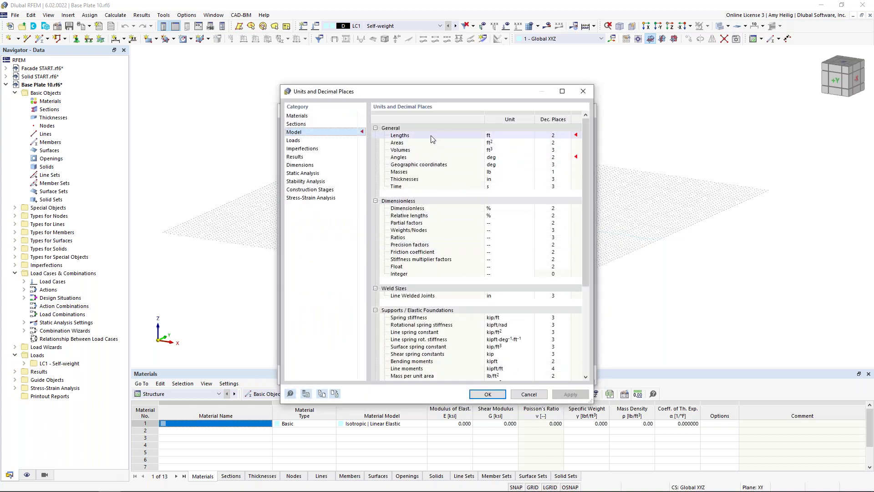
pyautogui.click(498, 138)
pyautogui.click(529, 137)
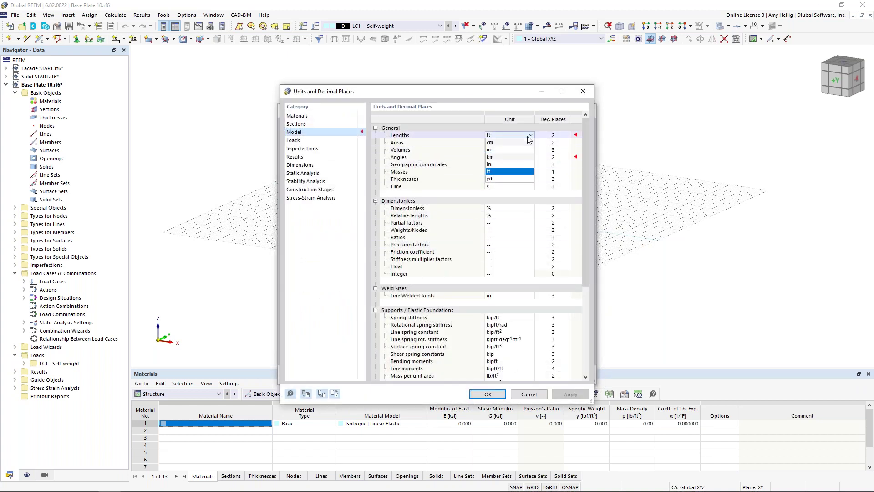
pyautogui.click(516, 175)
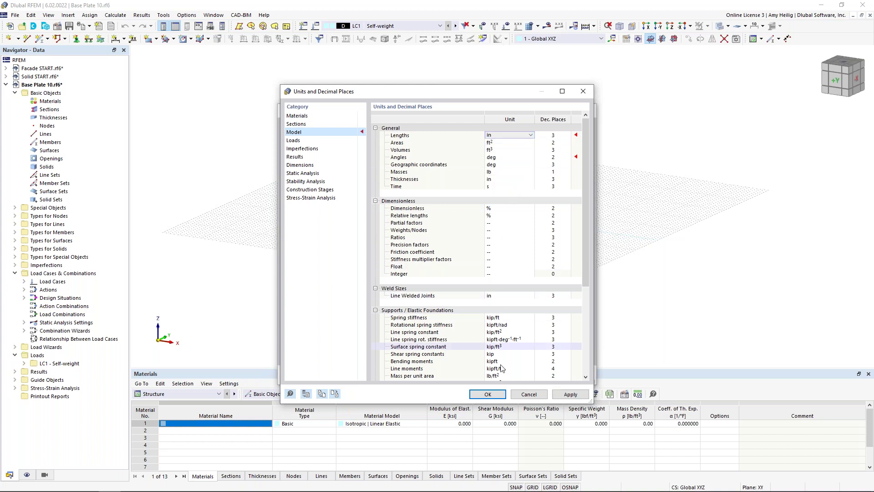
pyautogui.click(488, 394)
# Set the grid point spacing to 1 in for both b and h
pyautogui.doubleClick(426, 310)
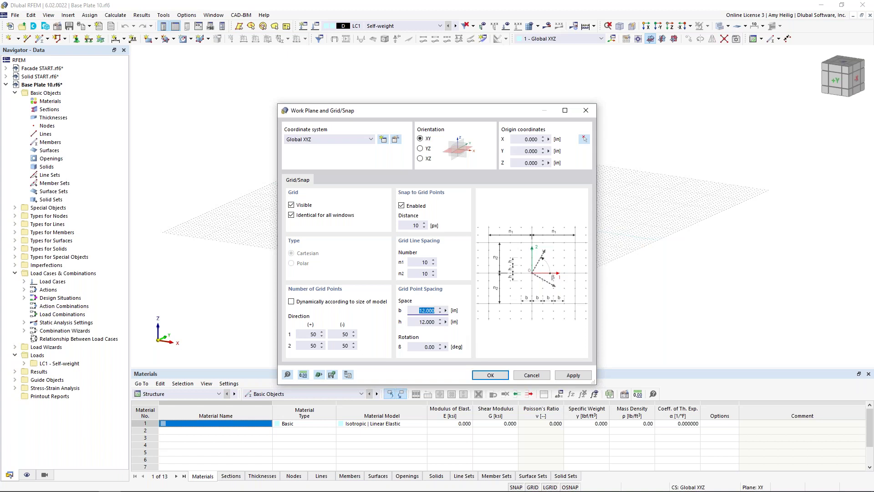
pyautogui.write('1')
pyautogui.press('Tab')
pyautogui.write('1')
pyautogui.press('Tab')
pyautogui.click(484, 374)
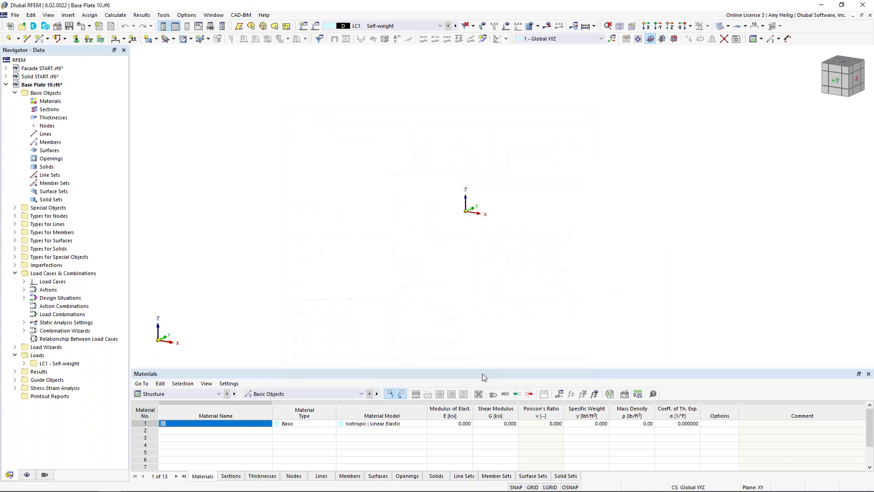
# Start a rectangular surface defined via its center and create a new uniform thickness of 0.5 in for it
pyautogui.scroll(5, 455, 214)
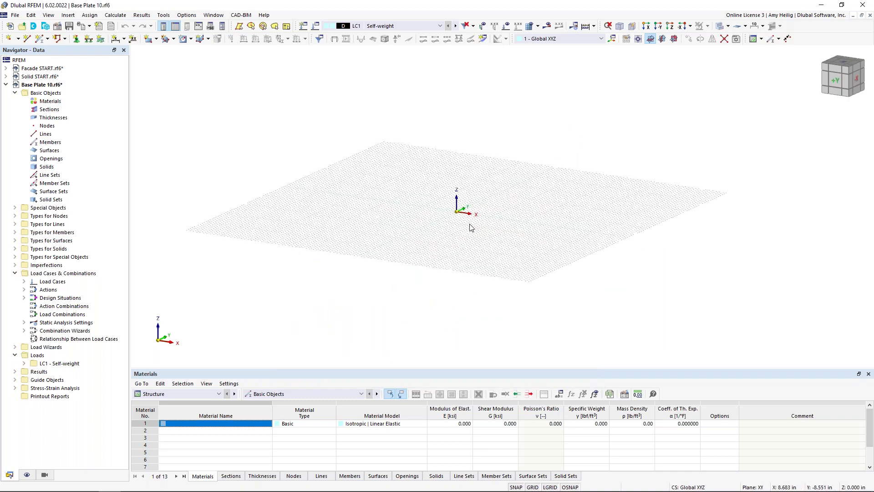
pyautogui.scroll(2, 435, 205)
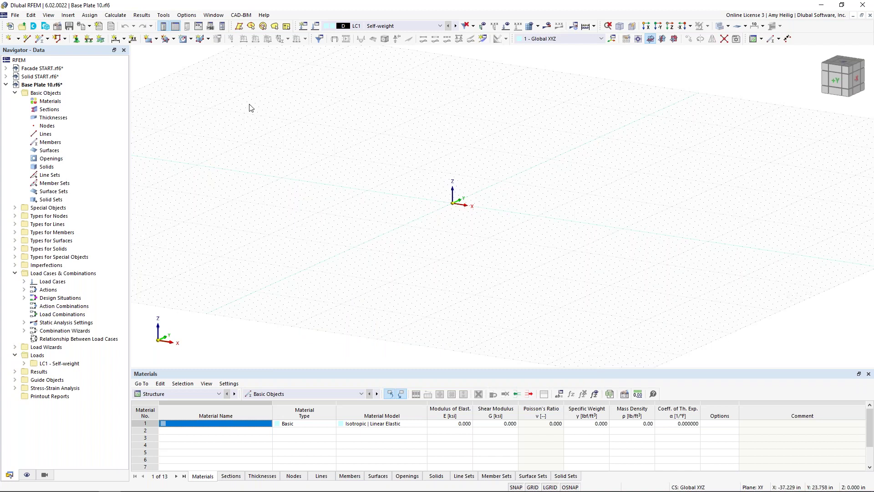
pyautogui.click(156, 39)
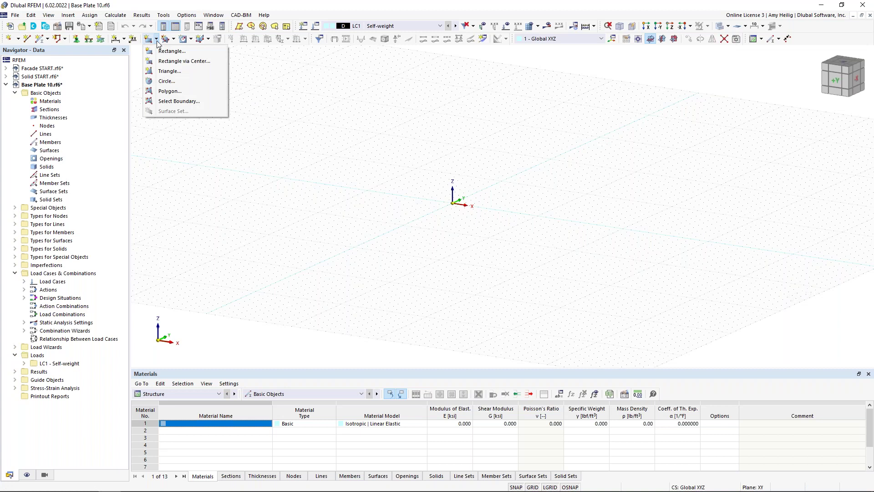
pyautogui.click(173, 61)
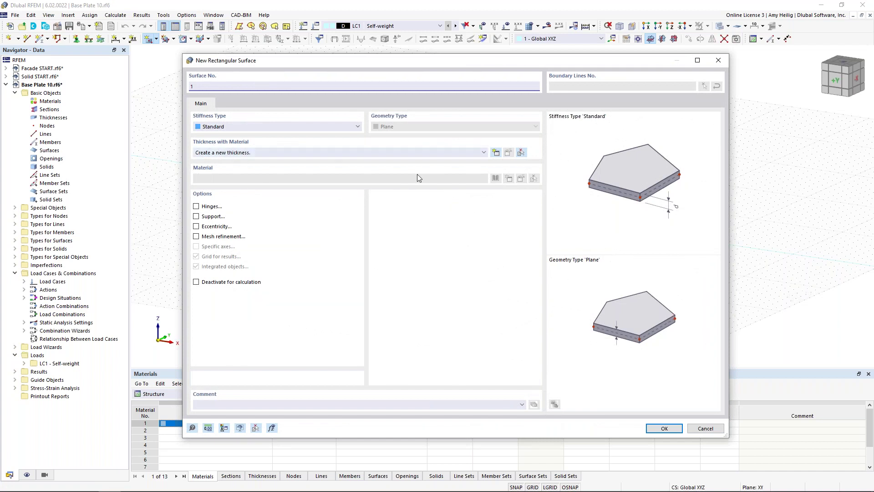
pyautogui.click(496, 153)
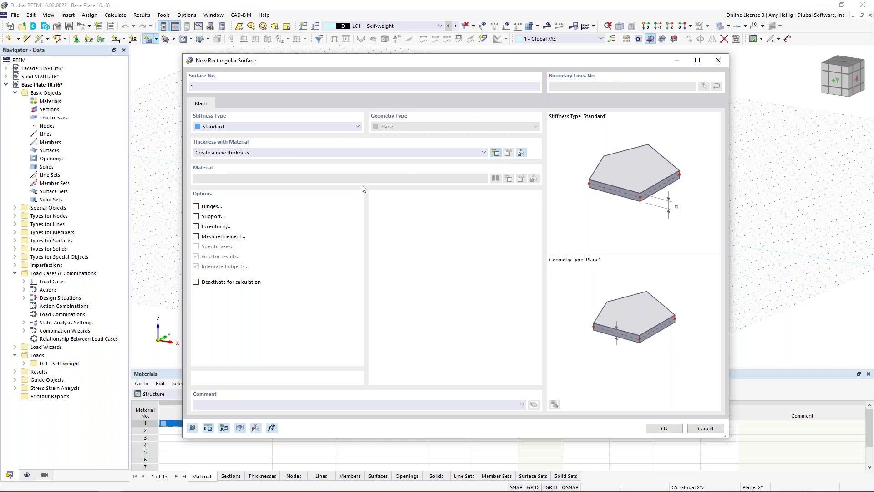
pyautogui.click(329, 186)
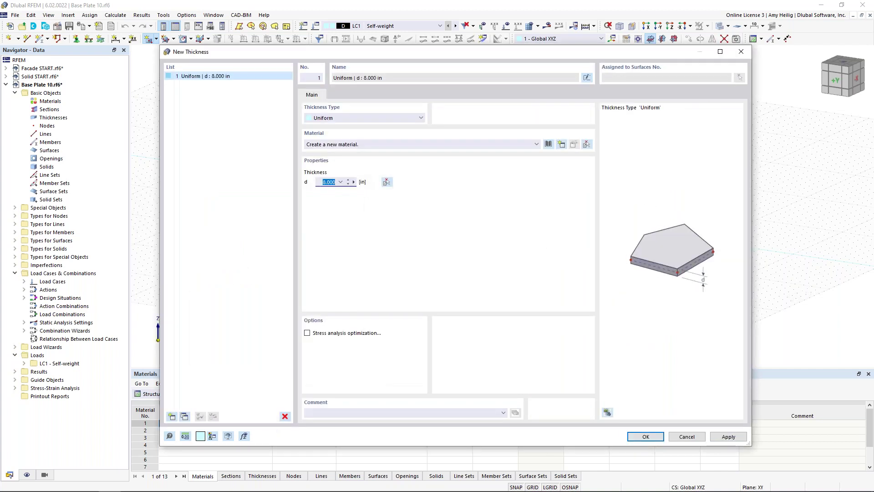
pyautogui.write('0.5')
# Assign the AISC 360-16 steel A36 (Plates, Strips and Sheets) from the material library to the new thickness
pyautogui.click(548, 144)
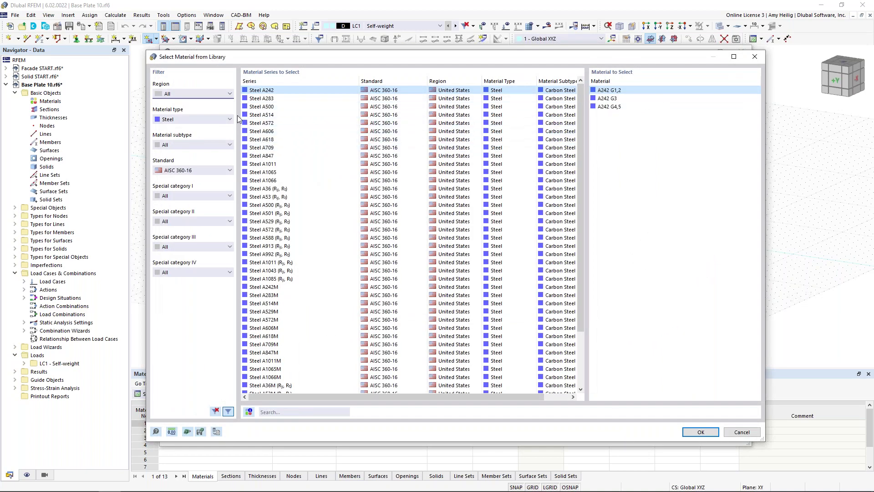
pyautogui.click(187, 122)
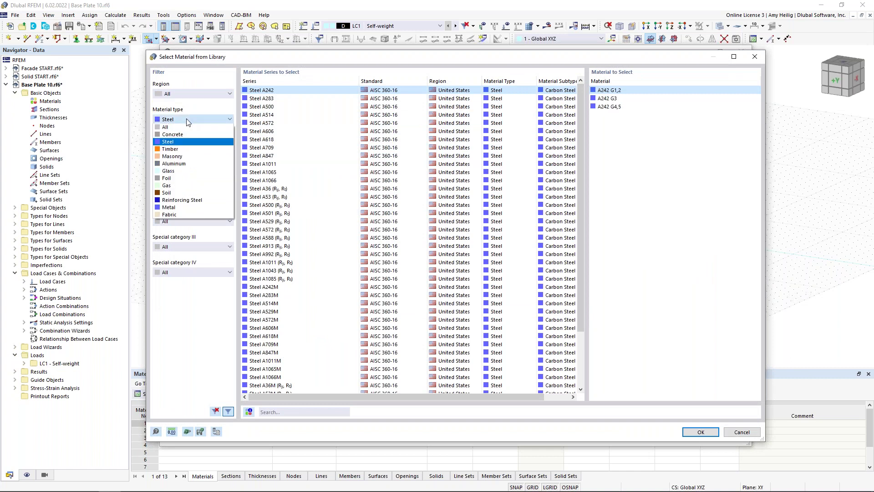
pyautogui.click(180, 145)
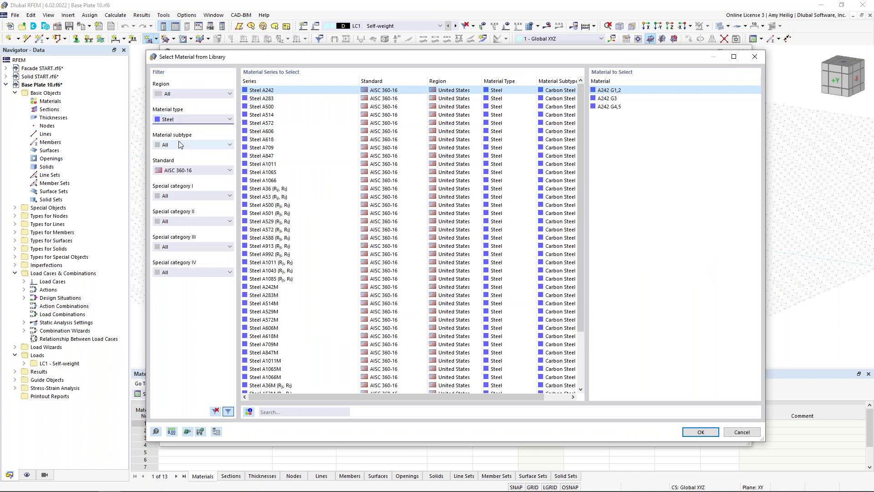
pyautogui.click(191, 170)
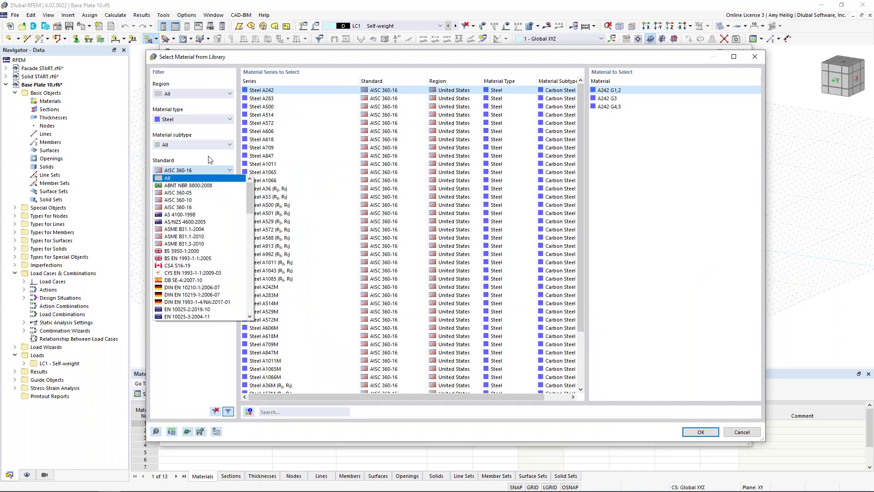
pyautogui.click(195, 208)
pyautogui.click(266, 189)
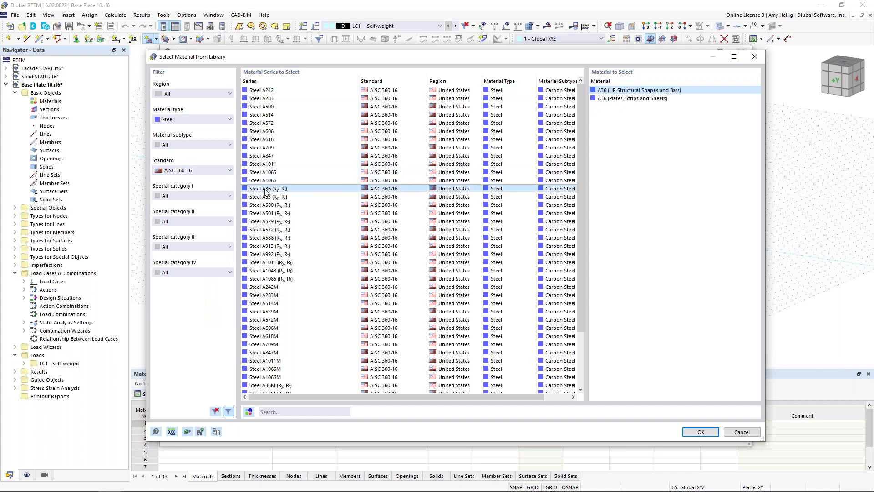
pyautogui.click(615, 100)
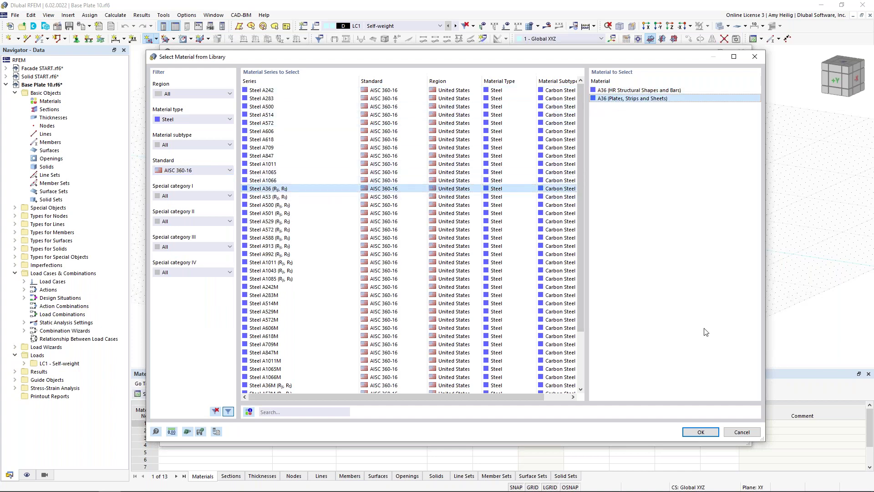
pyautogui.click(707, 434)
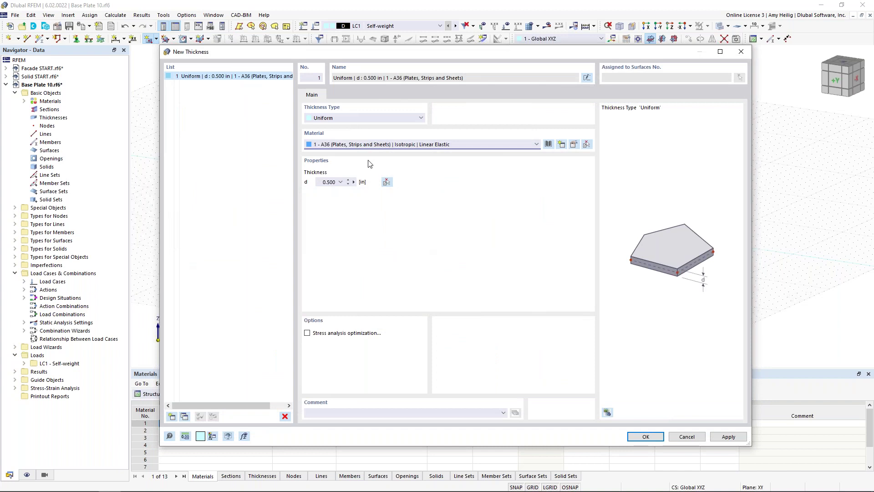
pyautogui.click(635, 438)
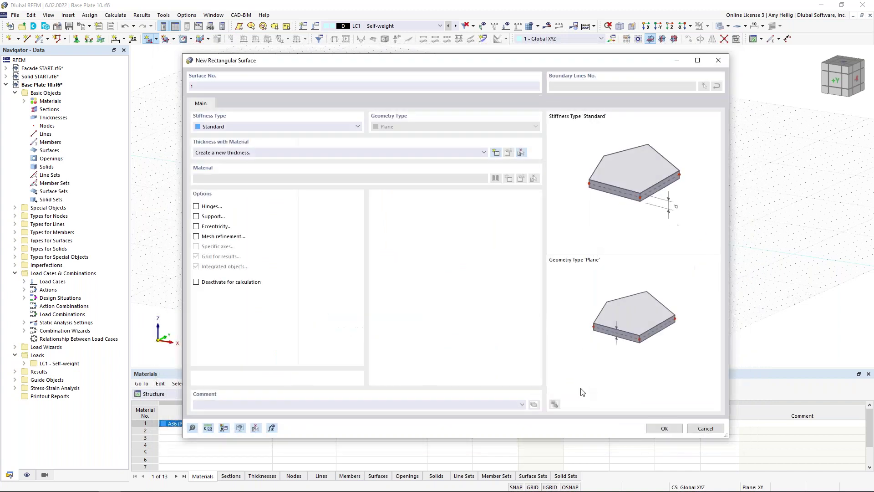
# Place the rectangular surface centered on the origin with a corner at X 10 in, Y 10 in
pyautogui.click(665, 428)
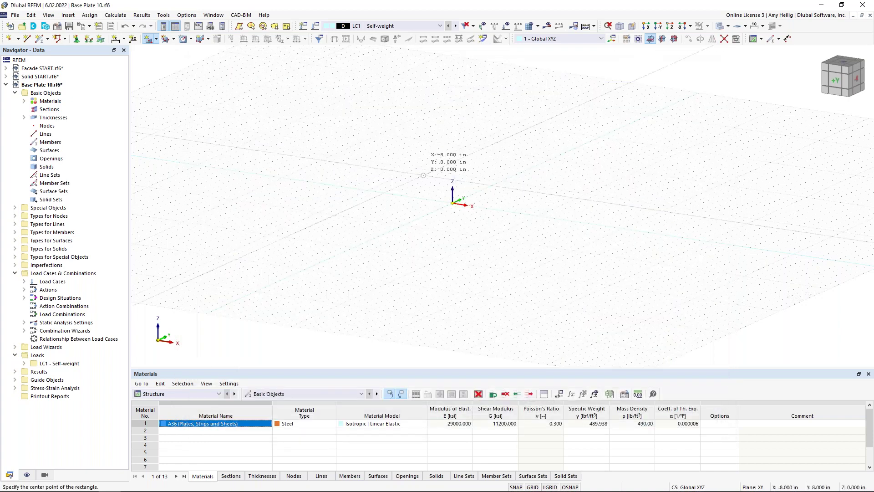
pyautogui.click(445, 197)
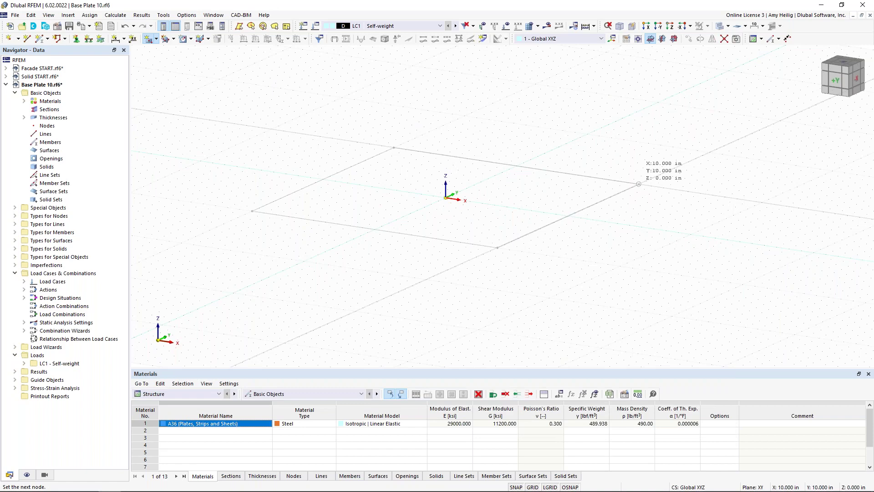
pyautogui.click(638, 184)
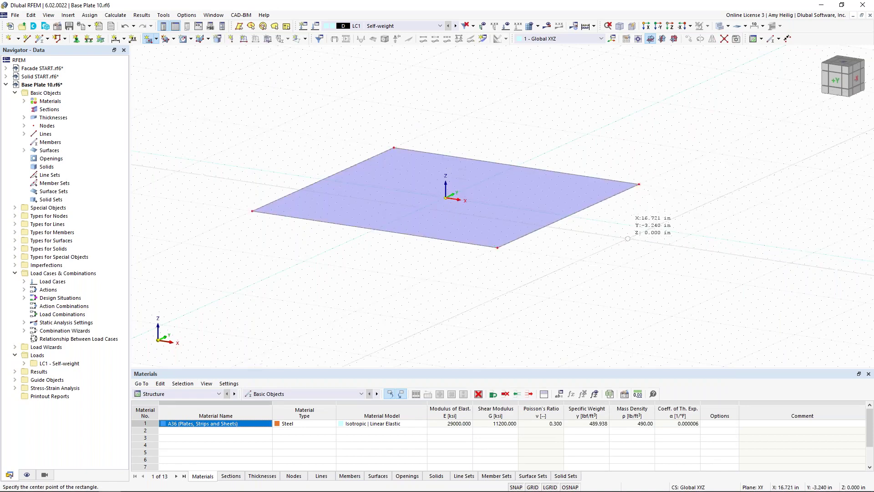
pyautogui.press('Escape')
# Create a circular opening with a 0.75 in radius in the plate, centered at X 7 in, Y -7 in
pyautogui.keyDown('ctrl'); pyautogui.moveTo(632, 239); pyautogui.dragTo(587, 258, button='middle'); pyautogui.keyUp('ctrl')
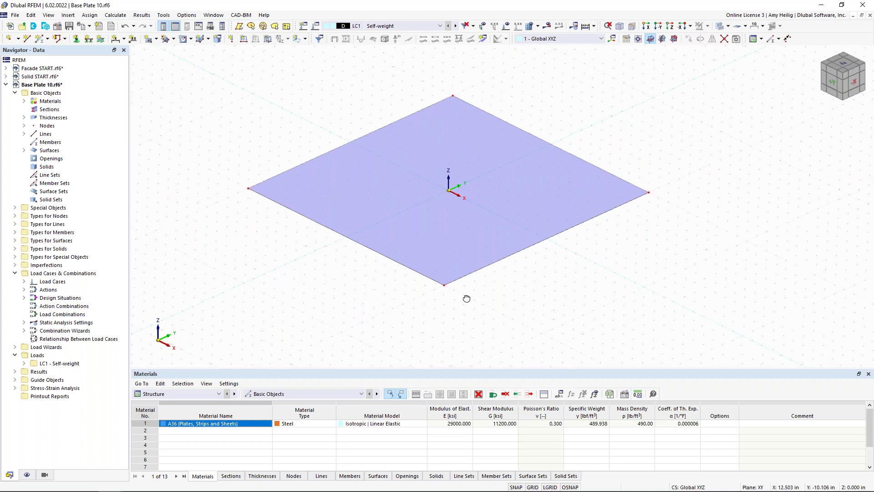
pyautogui.scroll(2, 459, 284)
pyautogui.scroll(2, 461, 284)
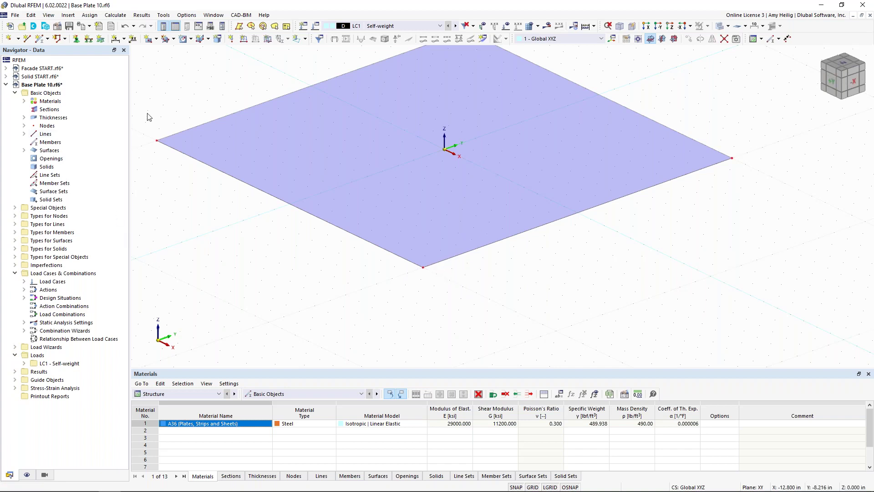
pyautogui.click(191, 40)
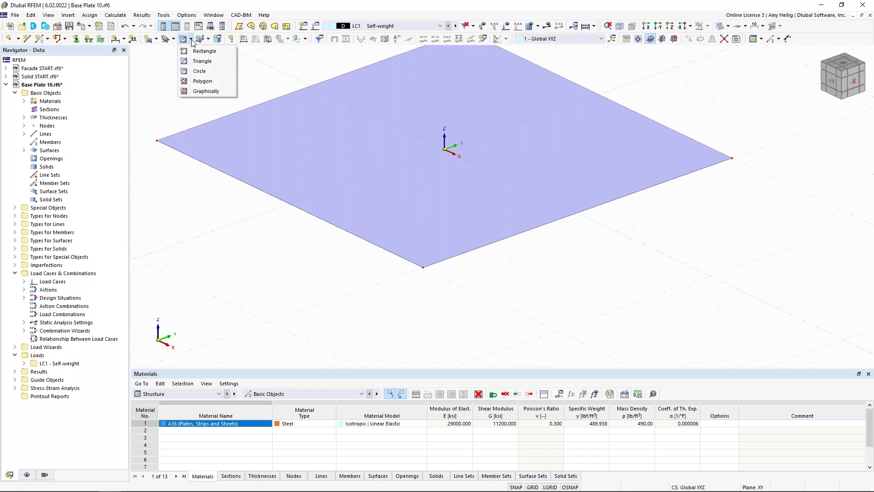
pyautogui.click(209, 72)
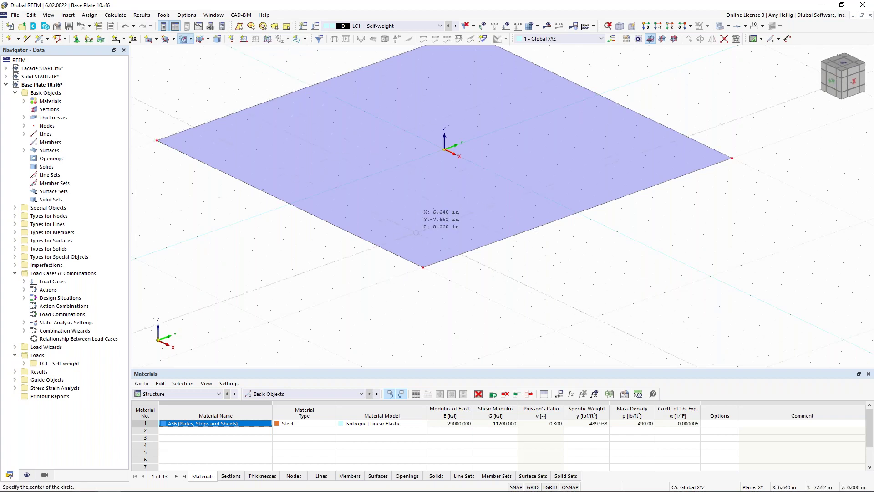
pyautogui.click(429, 232)
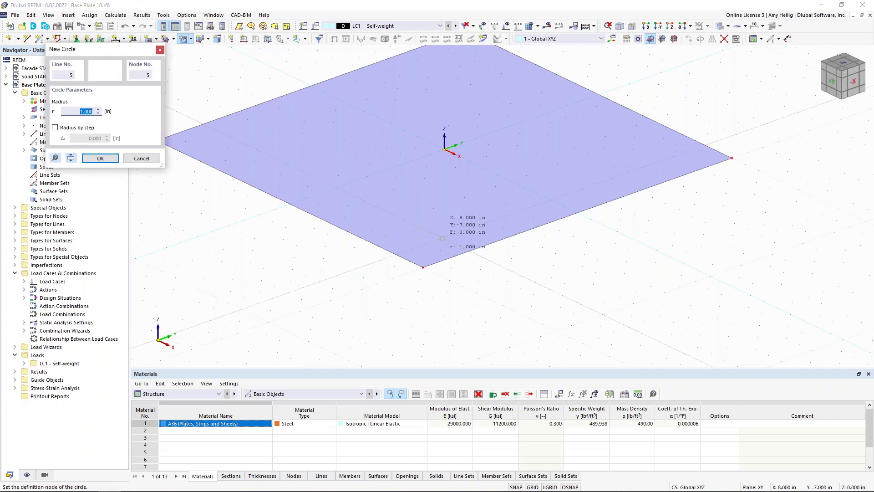
pyautogui.write('0.75')
pyautogui.press('Return')
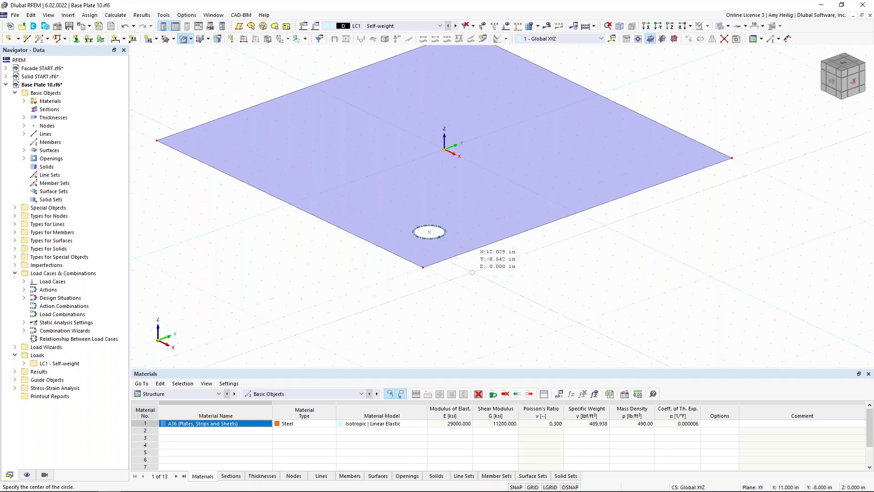
pyautogui.press('Escape')
# Place a node at the center of the circular opening, at X 7 in, Y -7 in
pyautogui.scroll(1, 453, 227)
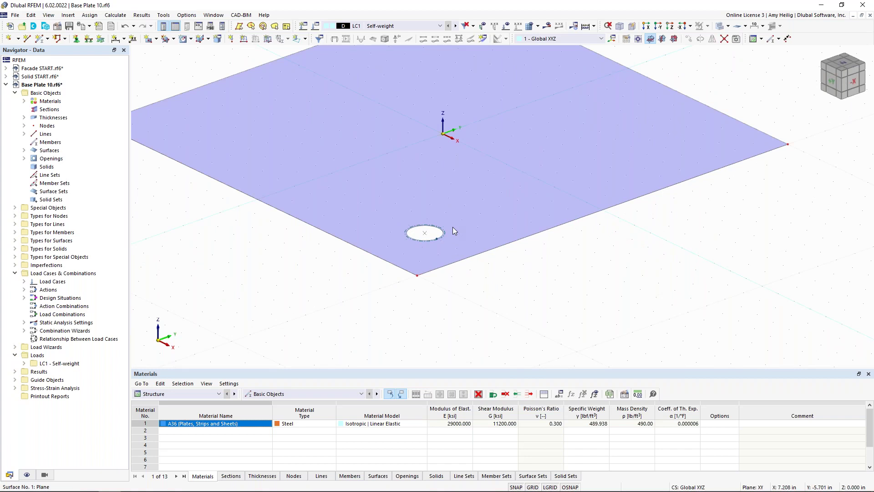
pyautogui.click(9, 40)
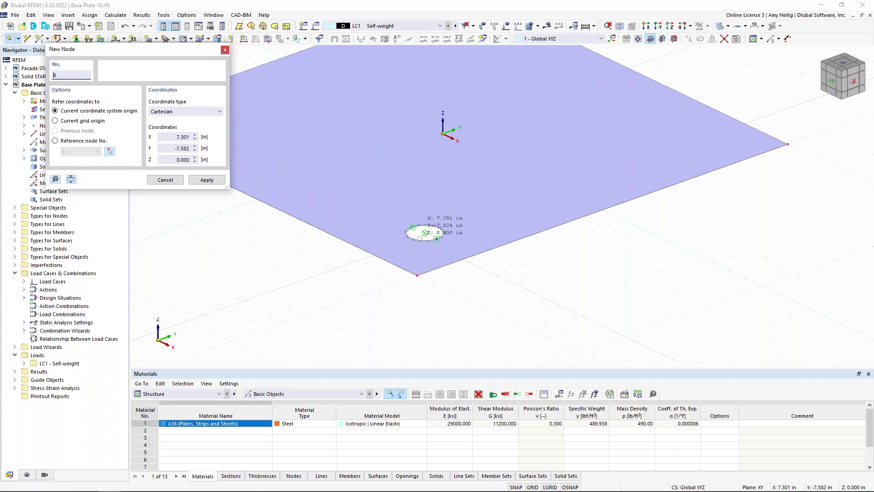
pyautogui.click(425, 233)
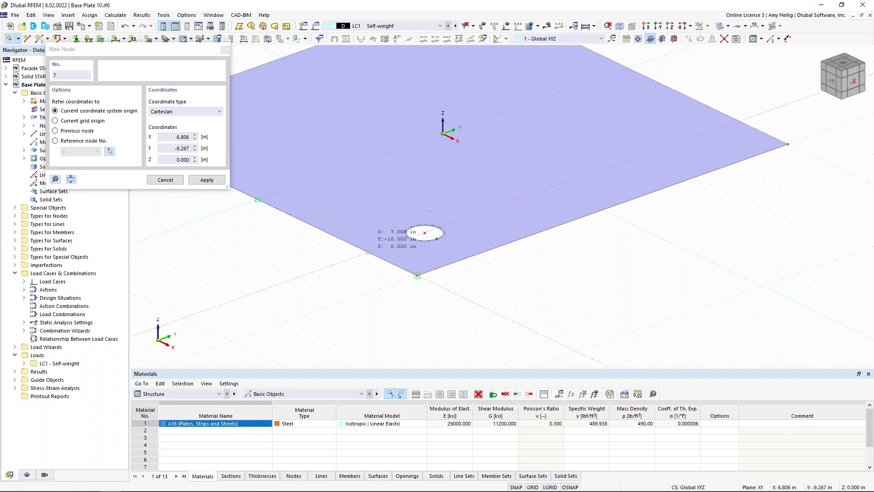
pyautogui.press('Escape')
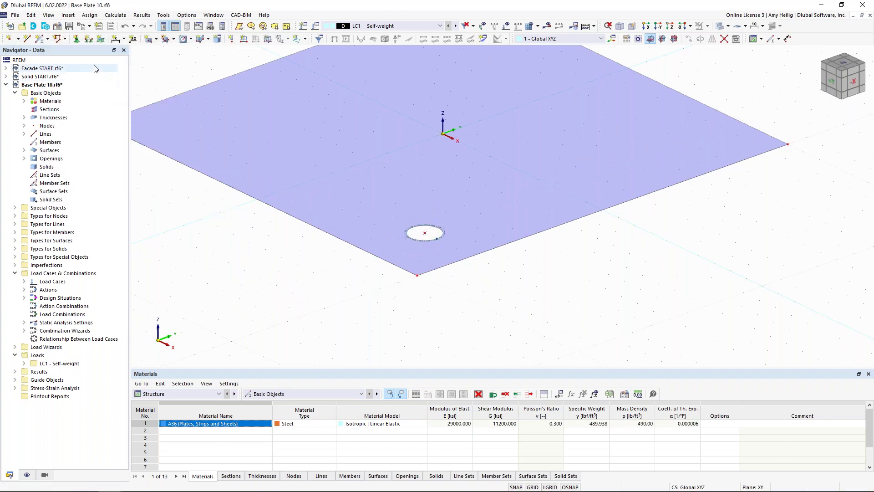
# Create a nodal support fixing uX, uY and uZ with all rotations free, and assign it to the opening's center node
pyautogui.click(77, 40)
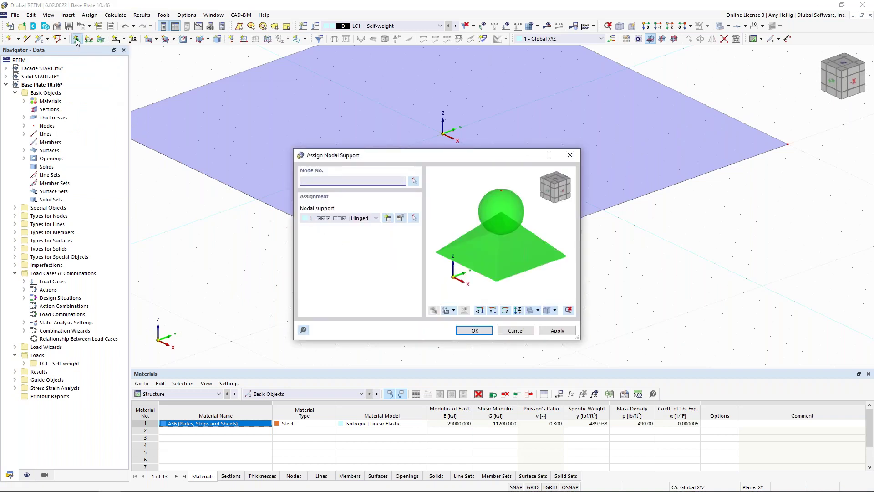
pyautogui.click(390, 219)
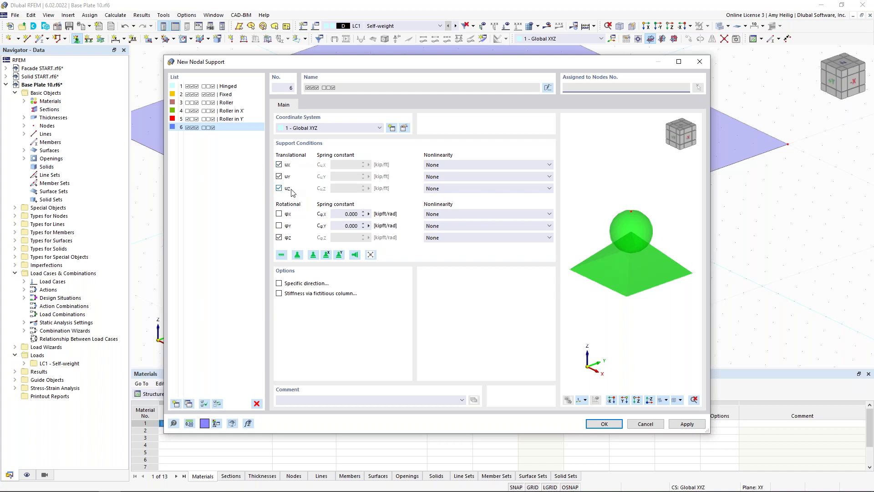
pyautogui.click(278, 237)
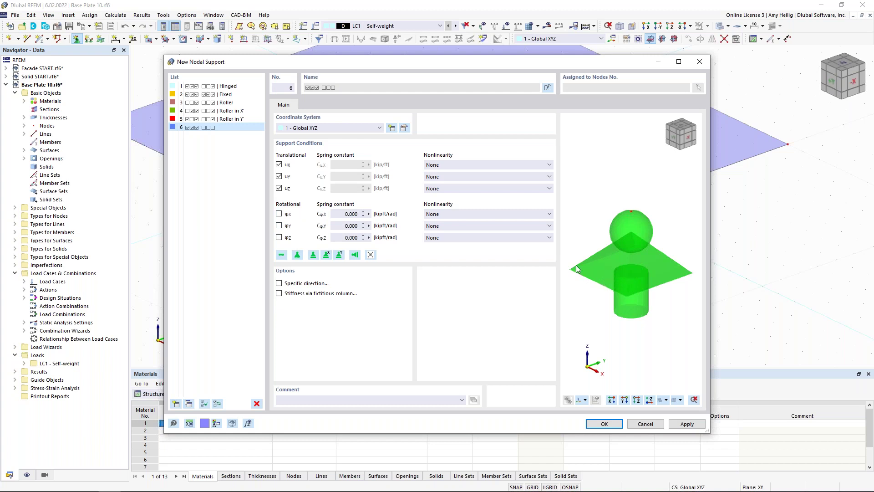
pyautogui.click(604, 424)
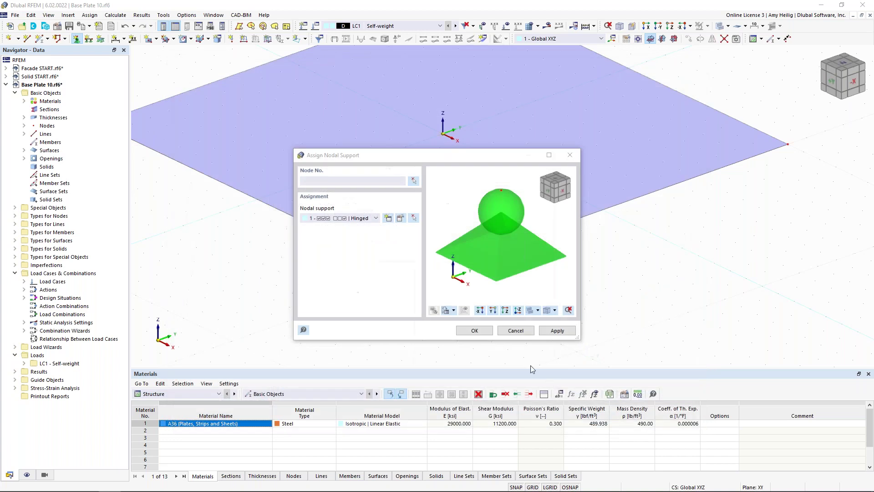
pyautogui.click(466, 330)
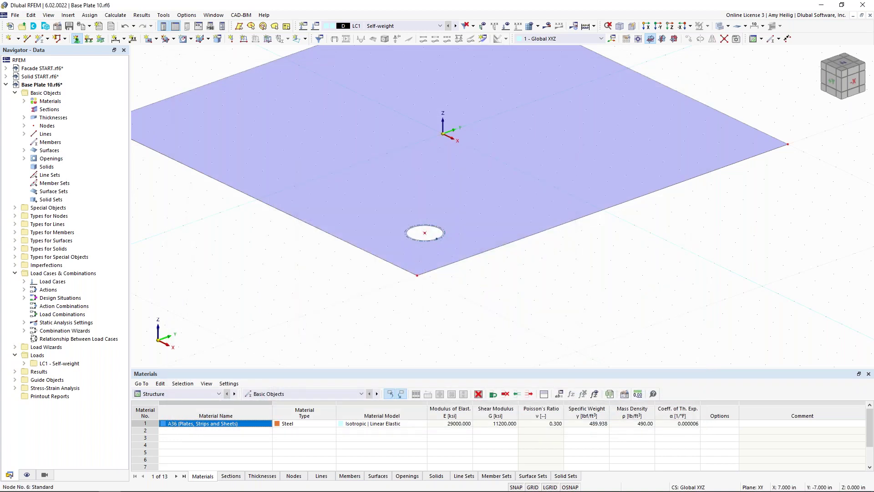
pyautogui.click(425, 232)
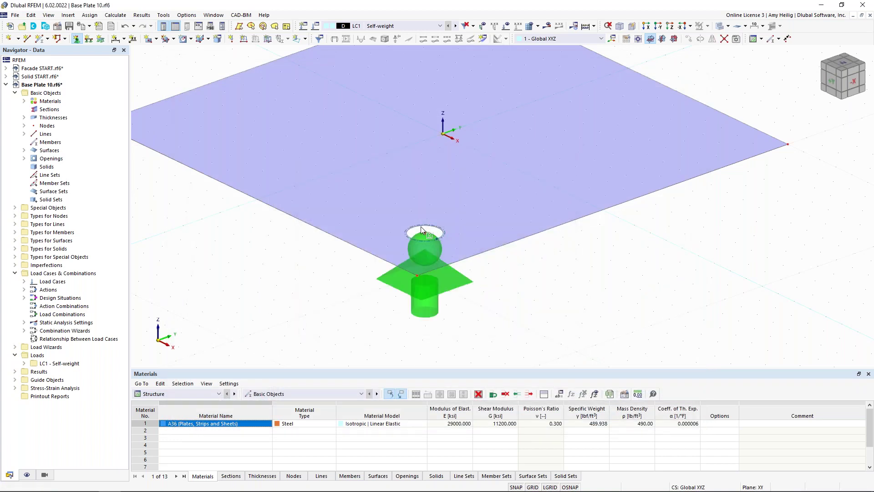
pyautogui.press('Escape')
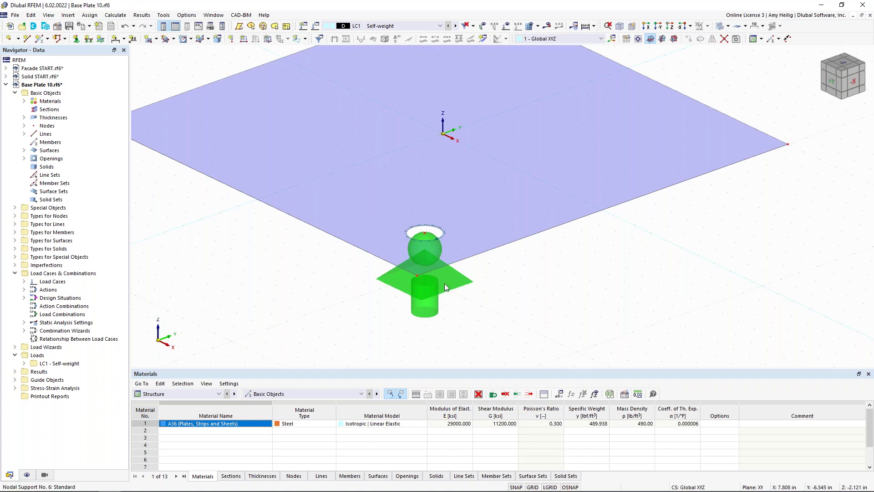
# Reduce the display size of the nodal support symbol
pyautogui.rightClick(444, 284)
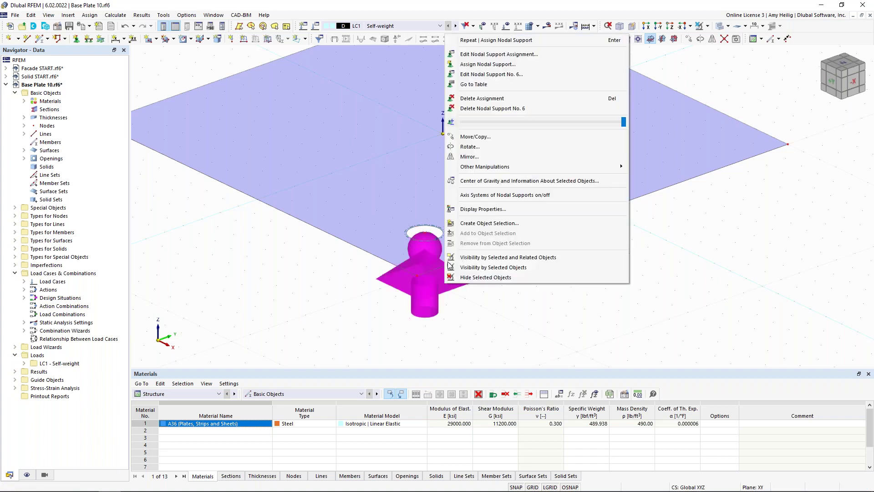
pyautogui.moveTo(625, 121); pyautogui.dragTo(507, 120)
pyautogui.click(536, 306)
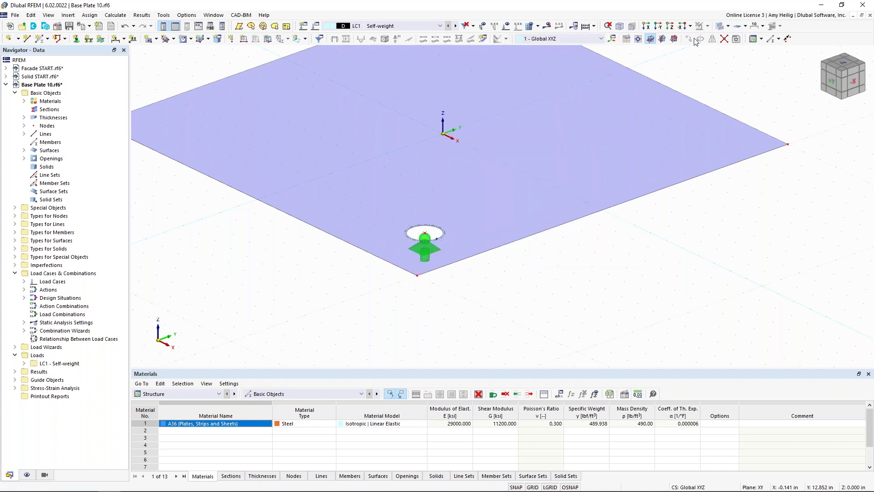
# In wireframe display, copy the opening with its supported center node by rotating it 90° about the Z axis through the origin, creating three copies
pyautogui.click(719, 26)
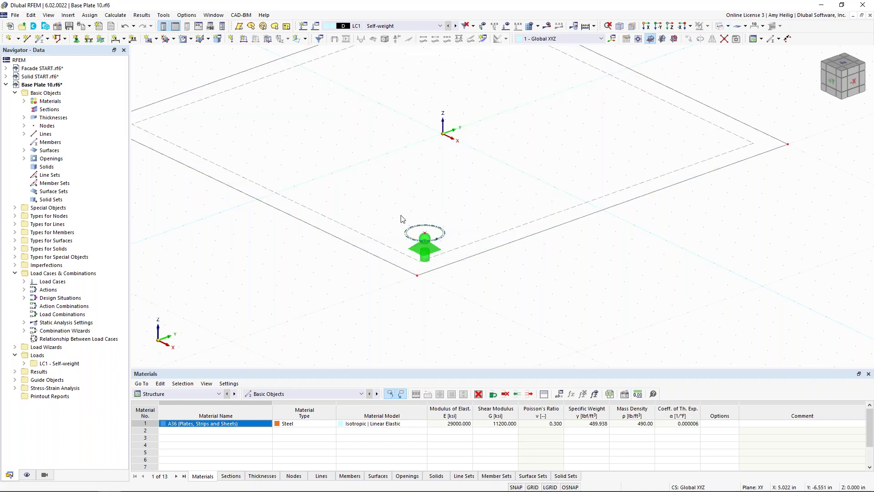
pyautogui.moveTo(399, 215); pyautogui.dragTo(449, 247)
pyautogui.moveTo(404, 198)
pyautogui.mouseDown(button='middle')
pyautogui.moveTo(411, 252)
pyautogui.moveTo(405, 206)
pyautogui.mouseUp(button='middle')
pyautogui.moveTo(399, 220); pyautogui.dragTo(447, 263)
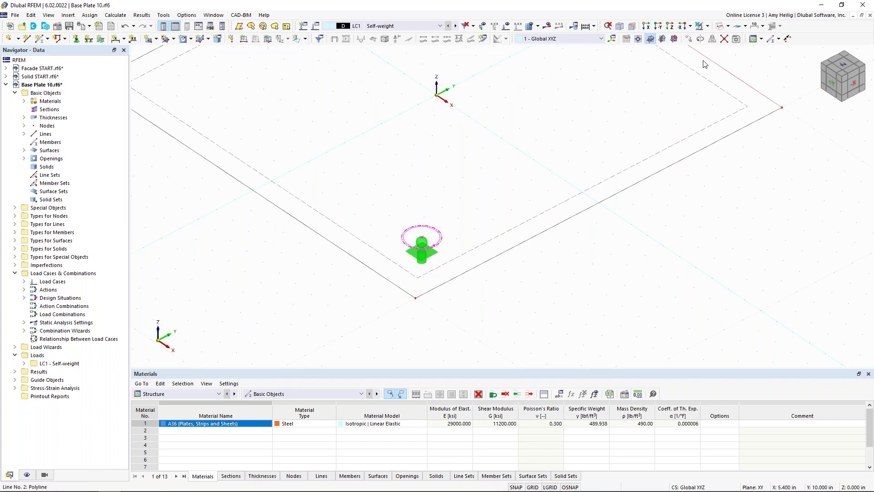
pyautogui.click(701, 40)
pyautogui.click(303, 167)
pyautogui.click(416, 174)
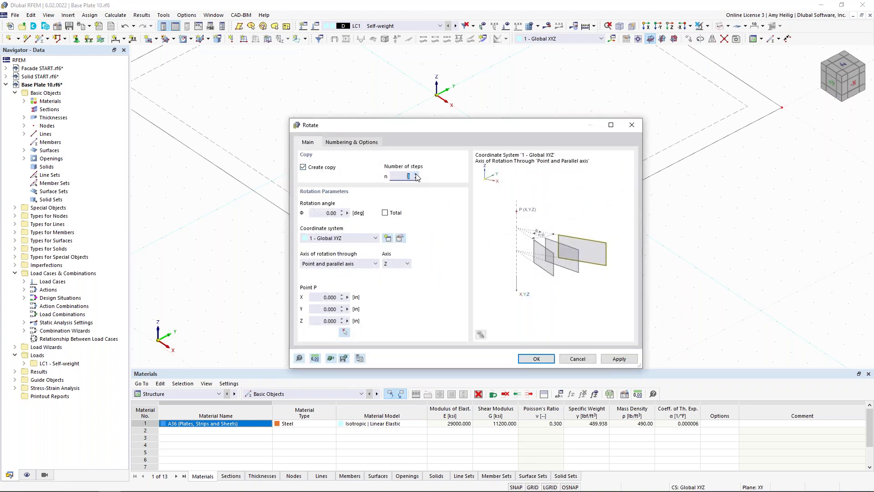
pyautogui.click(318, 212)
pyautogui.write('90')
pyautogui.click(542, 359)
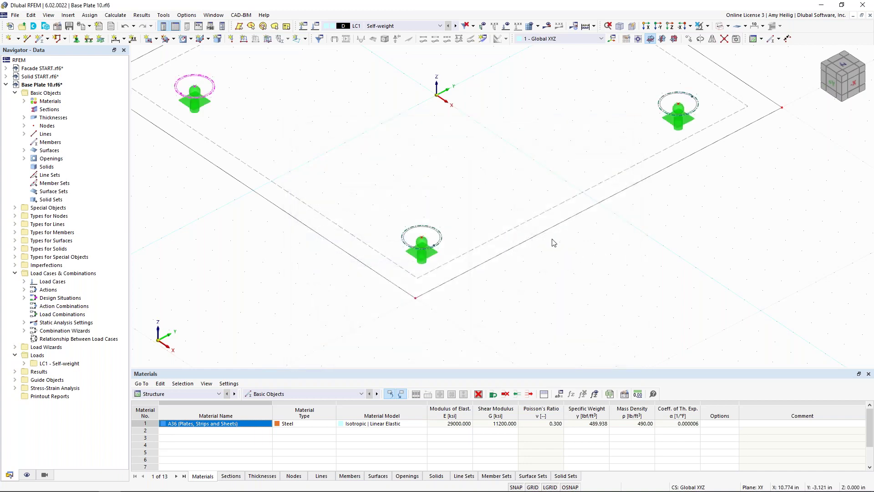
# Restore the solid shaded display of the plate
pyautogui.scroll(-2, 550, 242)
pyautogui.moveTo(550, 242); pyautogui.dragTo(500, 283, button='middle')
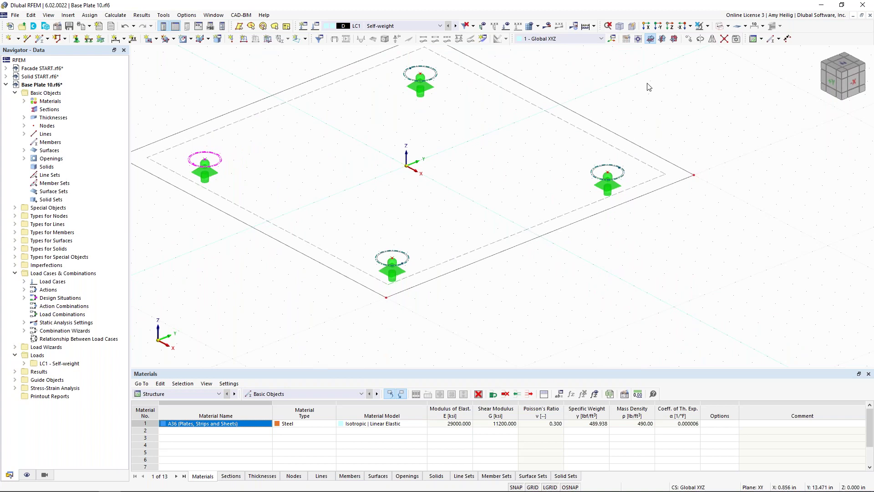
pyautogui.click(720, 27)
pyautogui.click(719, 27)
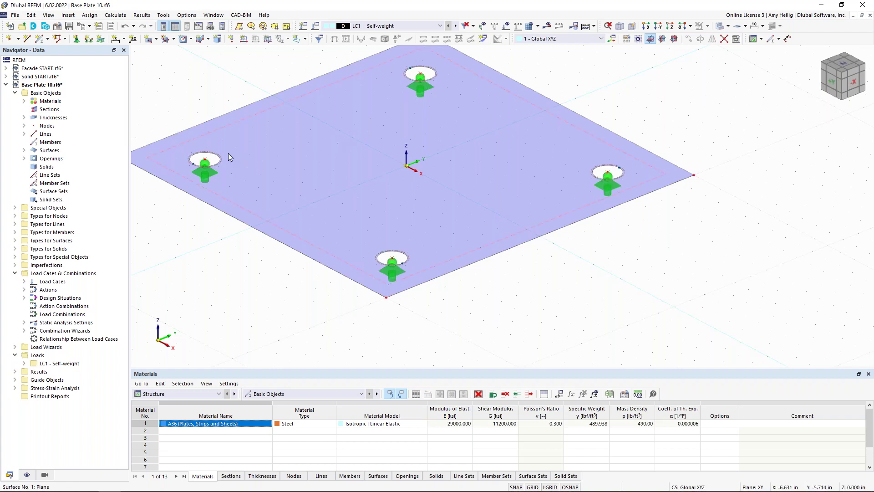
# Start a new plane surface defined via boundary lines, with the stiffness type Rigid
pyautogui.click(156, 40)
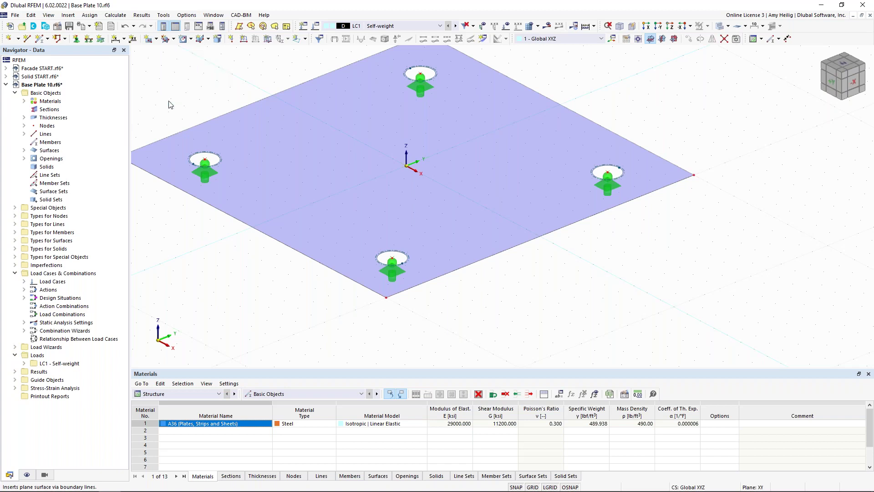
pyautogui.click(170, 101)
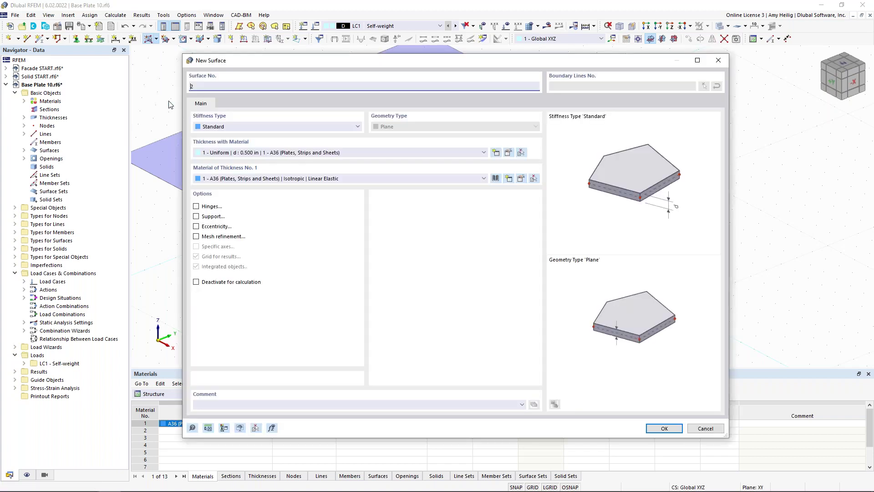
pyautogui.click(233, 126)
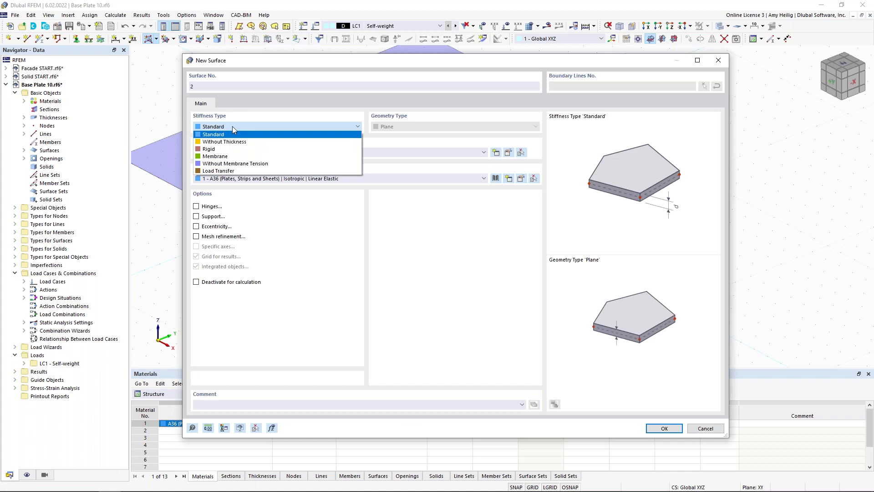
pyautogui.click(233, 149)
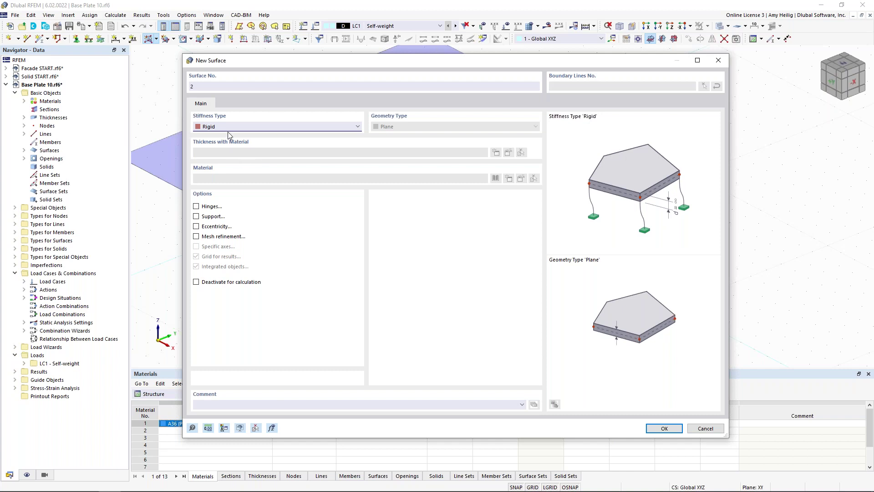
pyautogui.click(664, 428)
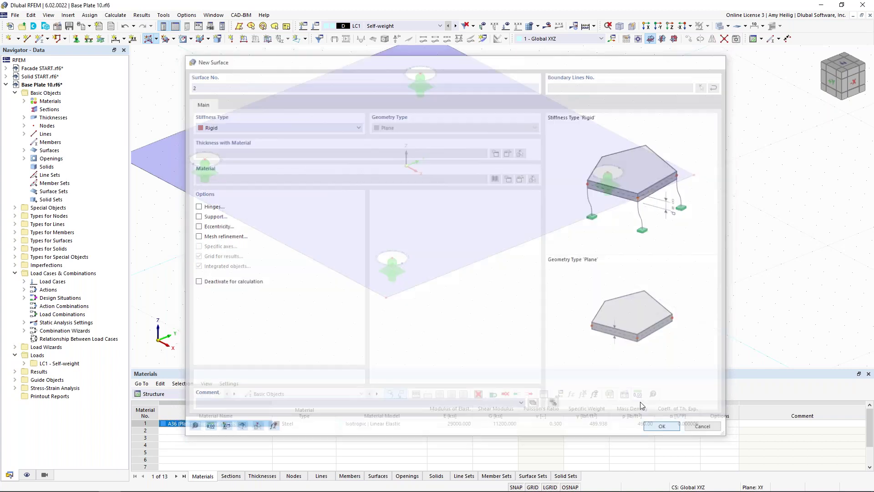
# Fill the four circular openings with rigid surfaces using their boundary circles
pyautogui.click(621, 177)
pyautogui.click(434, 72)
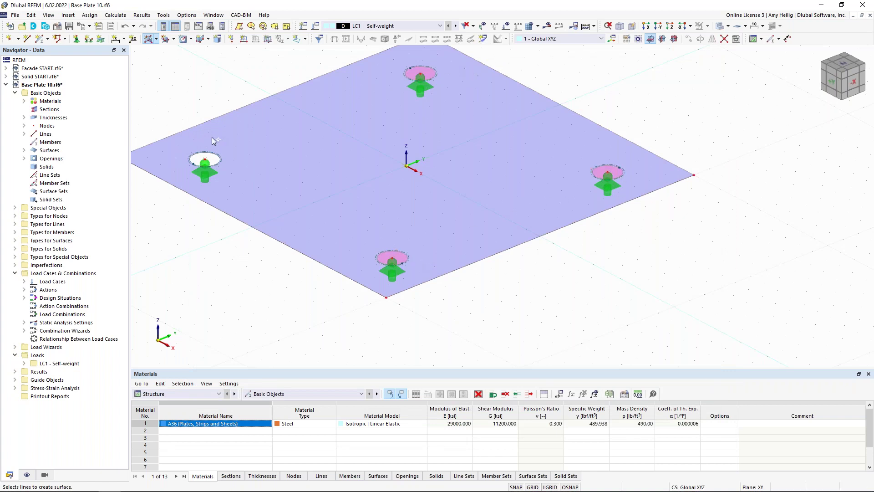
pyautogui.click(218, 157)
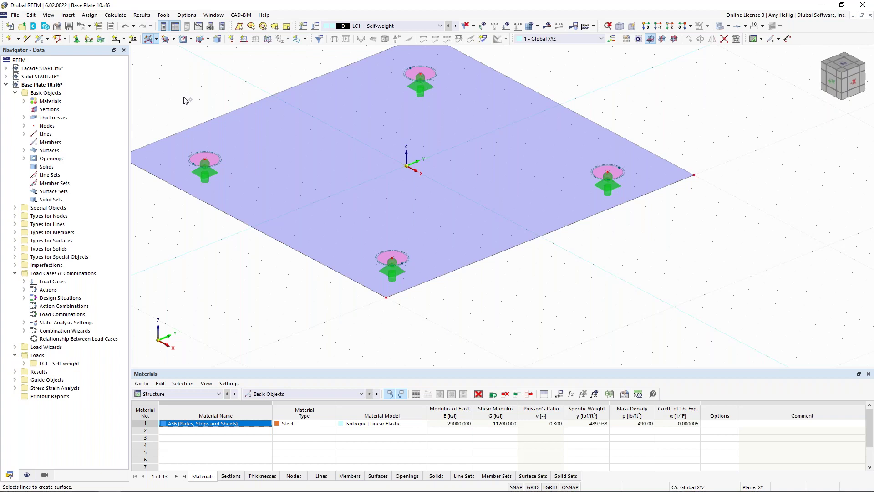
pyautogui.press('Escape')
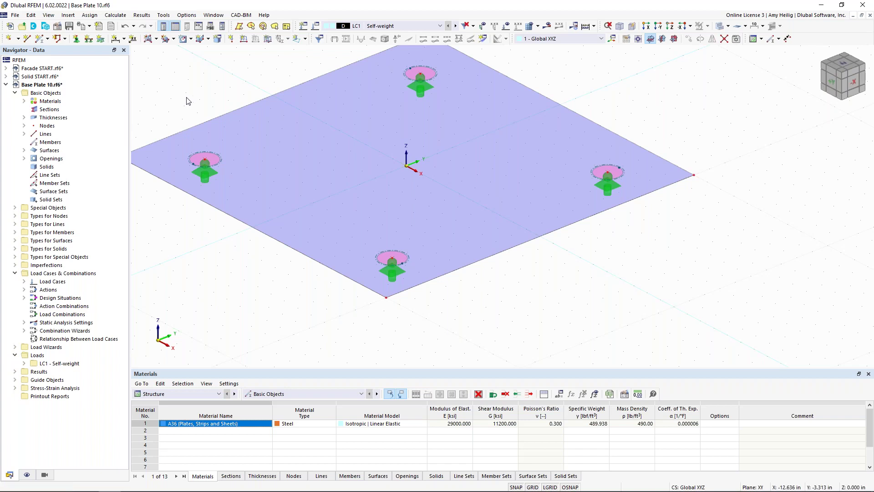
# Switch the work plane to YZ
pyautogui.middleClick(189, 101)
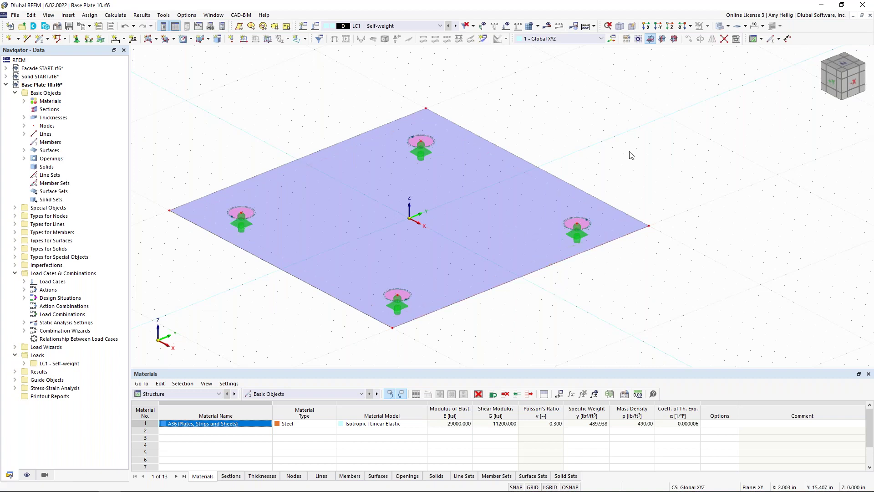
pyautogui.click(662, 39)
pyautogui.scroll(-3, 471, 220)
pyautogui.moveTo(428, 235)
pyautogui.keyDown('ctrl'); pyautogui.mouseDown(button='middle')
pyautogui.moveTo(513, 203)
pyautogui.moveTo(454, 211)
pyautogui.moveTo(421, 231)
pyautogui.mouseUp(button='middle'); pyautogui.keyUp('ctrl')
pyautogui.scroll(4, 421, 227)
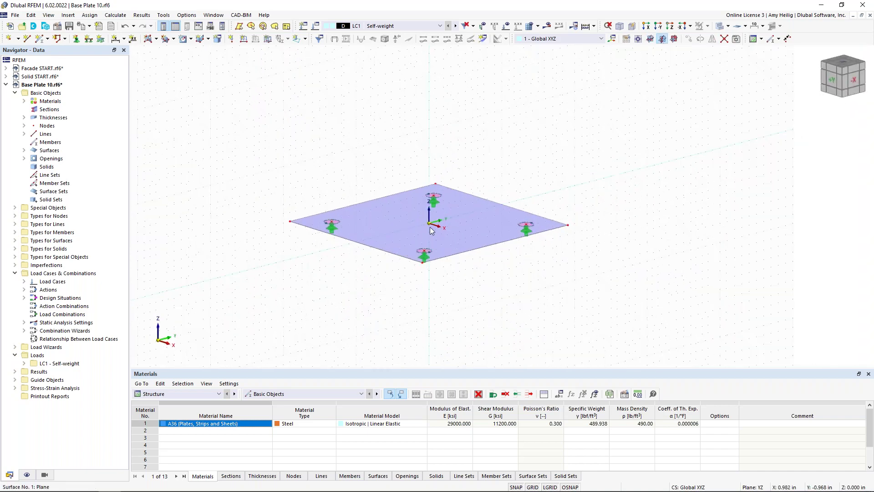
# Start a new single beam member and choose the W 8x35 section from the AISC 15 W series in the section library
pyautogui.click(40, 40)
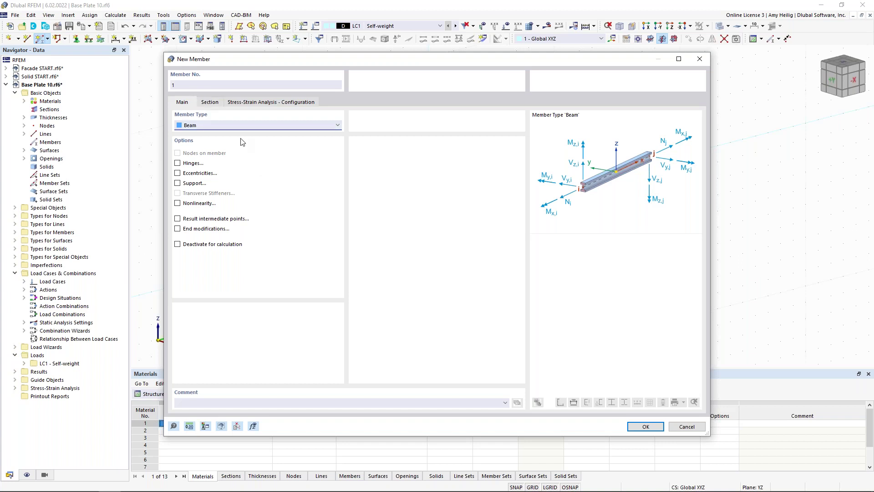
pyautogui.click(210, 102)
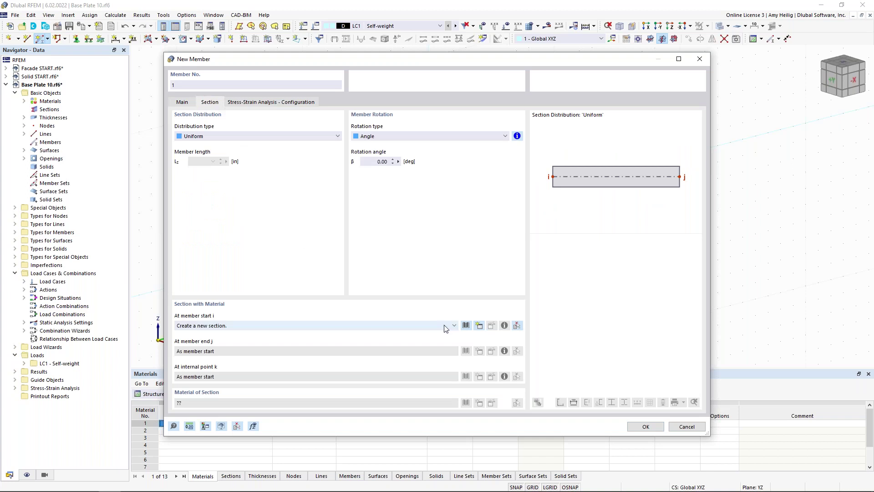
pyautogui.click(466, 326)
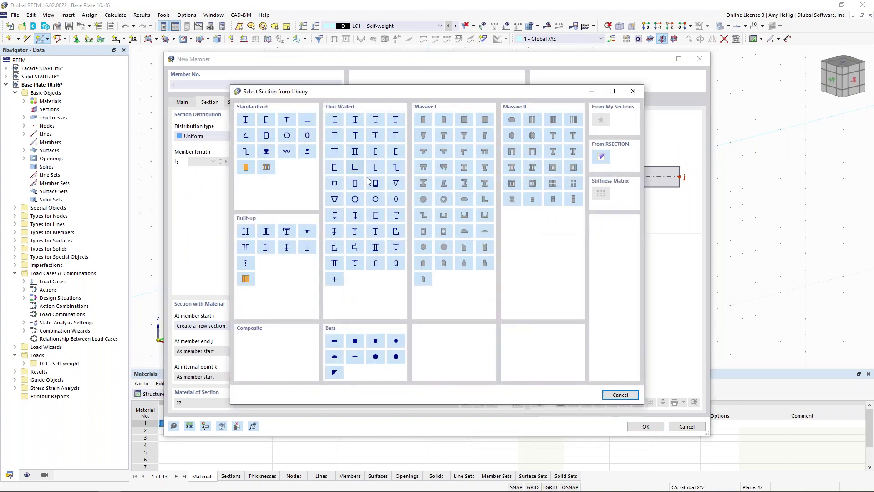
pyautogui.click(246, 121)
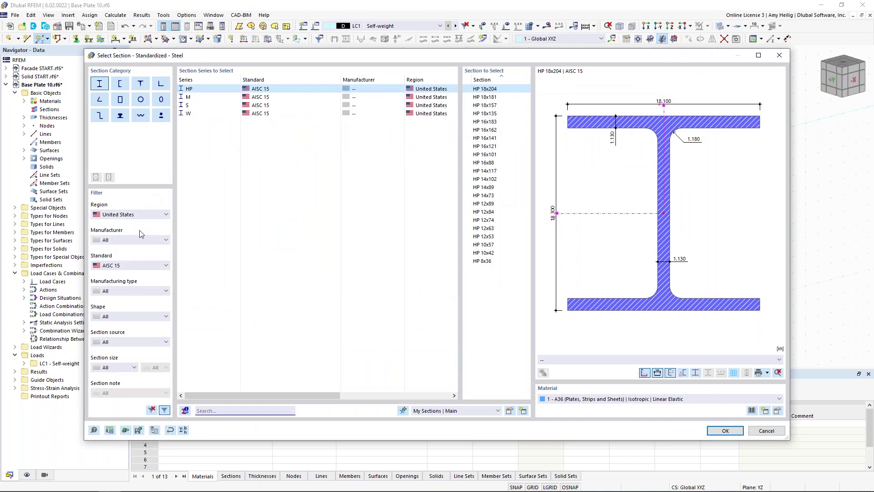
pyautogui.click(136, 270)
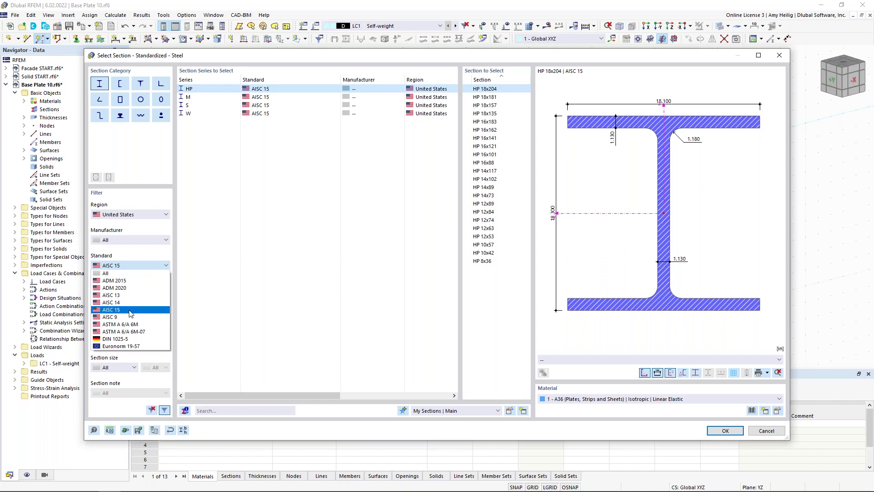
pyautogui.click(131, 314)
pyautogui.click(214, 114)
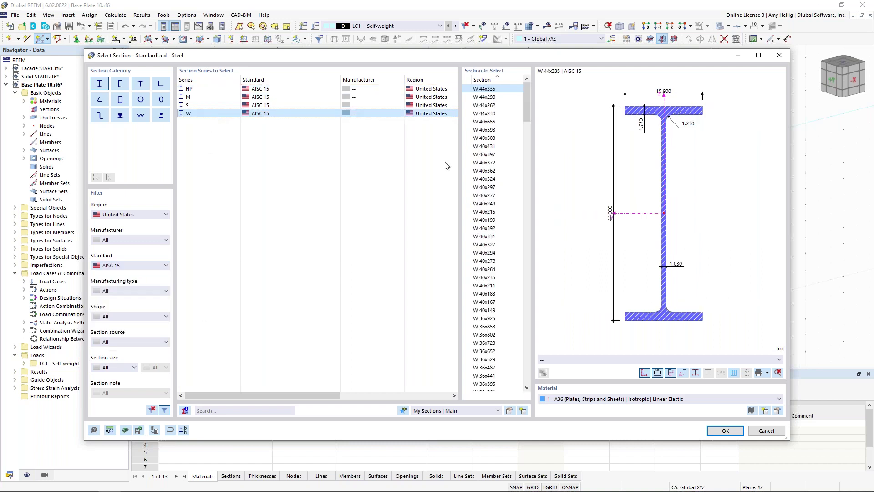
pyautogui.moveTo(526, 104); pyautogui.dragTo(526, 362)
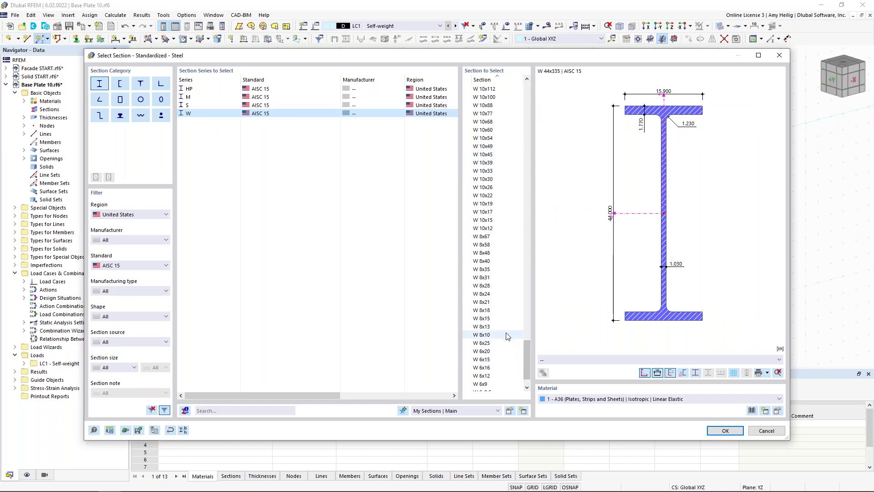
pyautogui.click(490, 269)
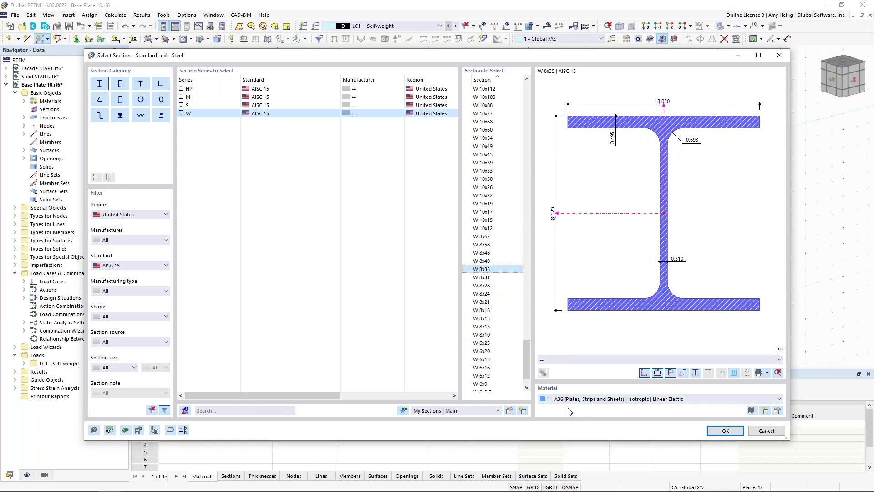
# Assign A992 steel from the material library to the W 8x35 section and accept the new member's definition
pyautogui.click(752, 411)
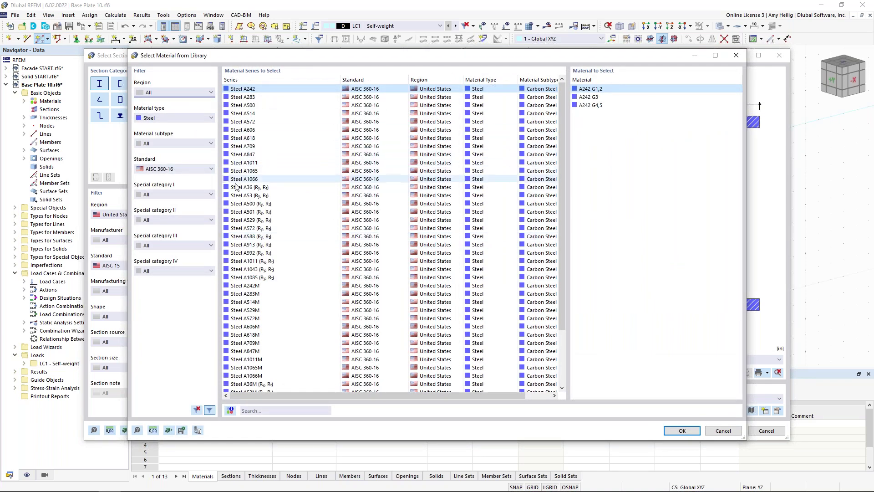
pyautogui.click(257, 253)
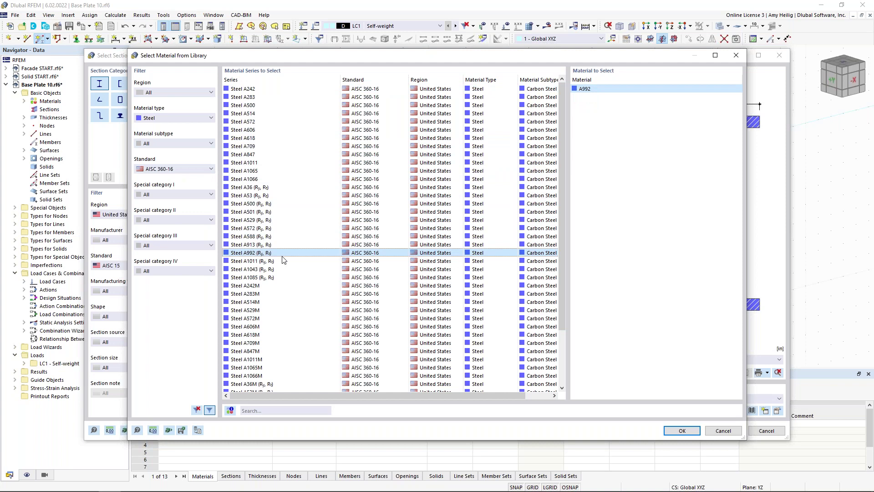
pyautogui.click(679, 431)
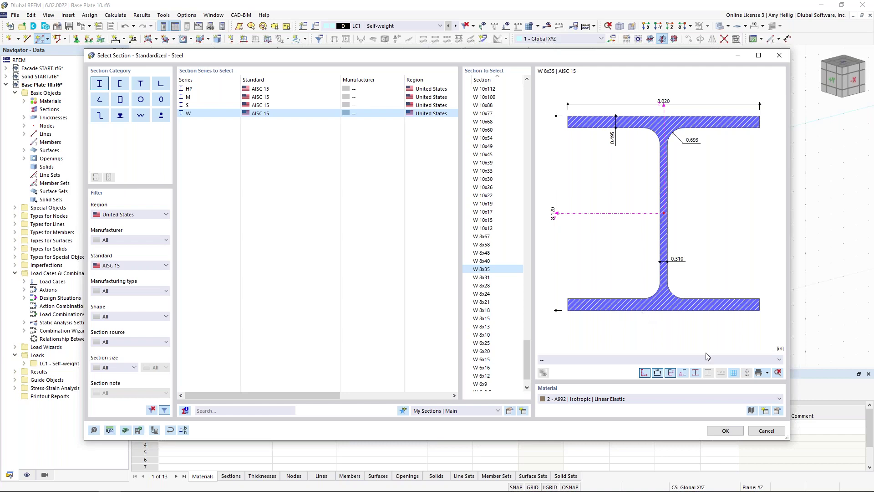
pyautogui.click(725, 430)
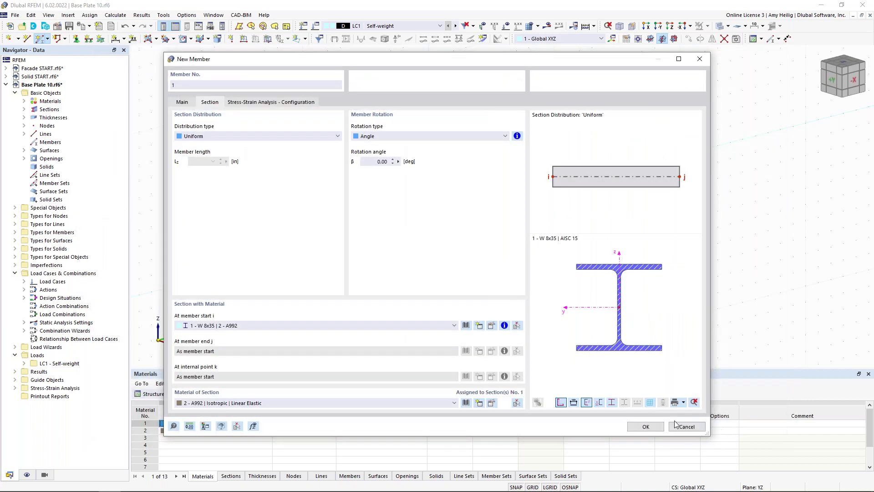
pyautogui.click(645, 426)
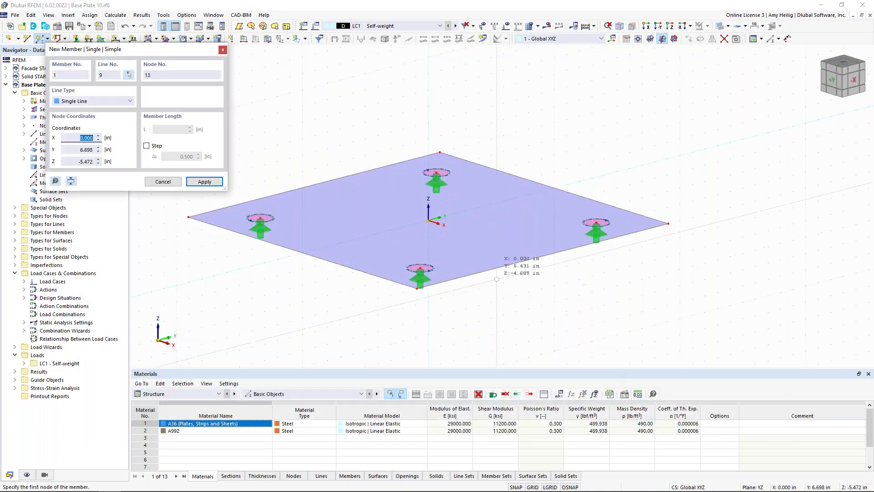
# Place the W 8x35 column vertically from the plate's centre at the origin to Z = 40 in
pyautogui.click(428, 220)
pyautogui.scroll(-1, 478, 216)
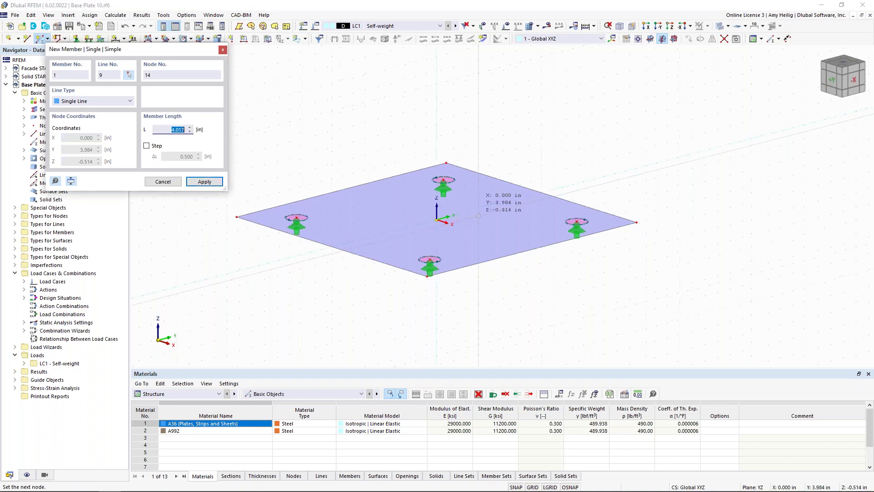
pyautogui.scroll(-3, 478, 215)
pyautogui.scroll(-1, 474, 281)
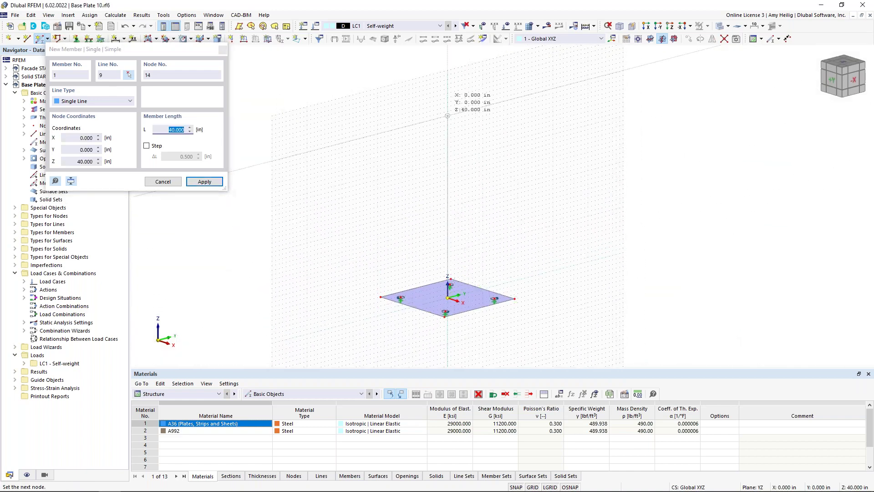
pyautogui.click(447, 116)
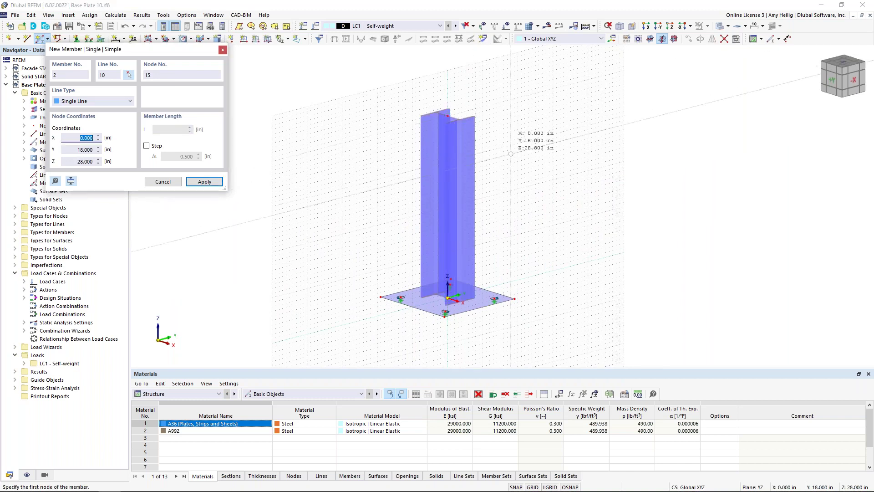
pyautogui.press('Escape')
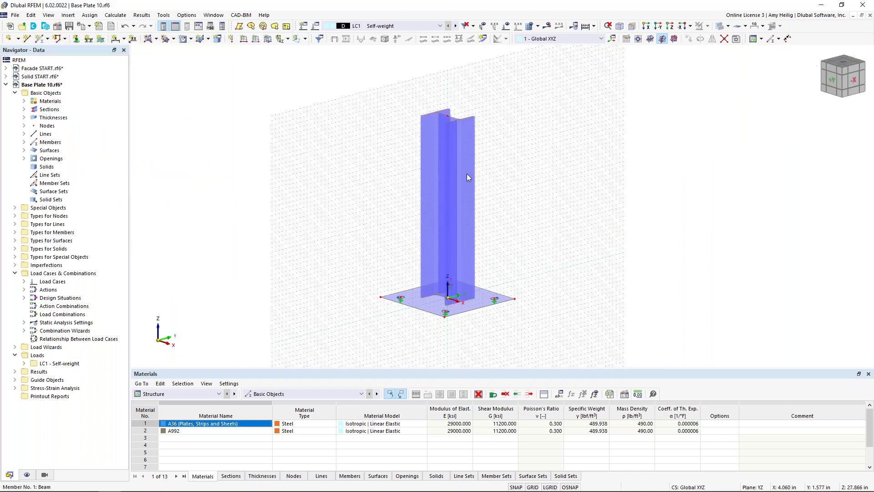
# Turn off the grid, show the model as wireframe, and generate surfaces from the column member
pyautogui.click(533, 486)
pyautogui.click(720, 26)
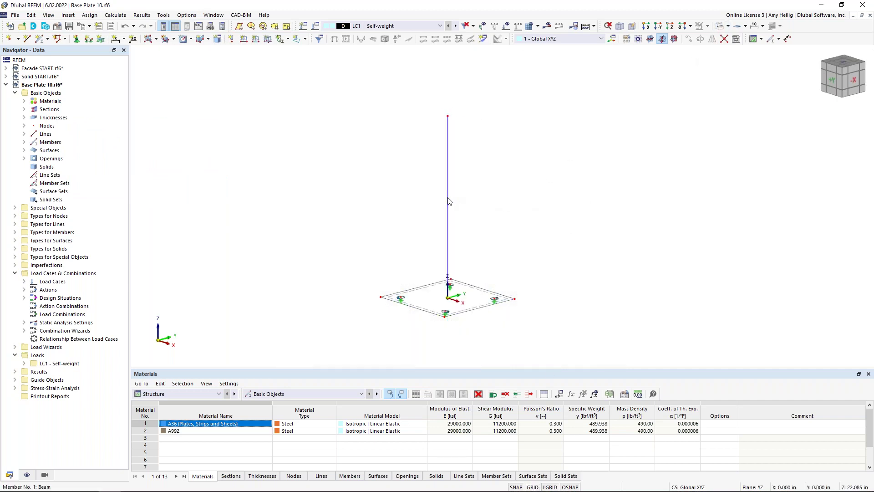
pyautogui.moveTo(449, 201)
pyautogui.moveTo(487, 230); pyautogui.dragTo(421, 195)
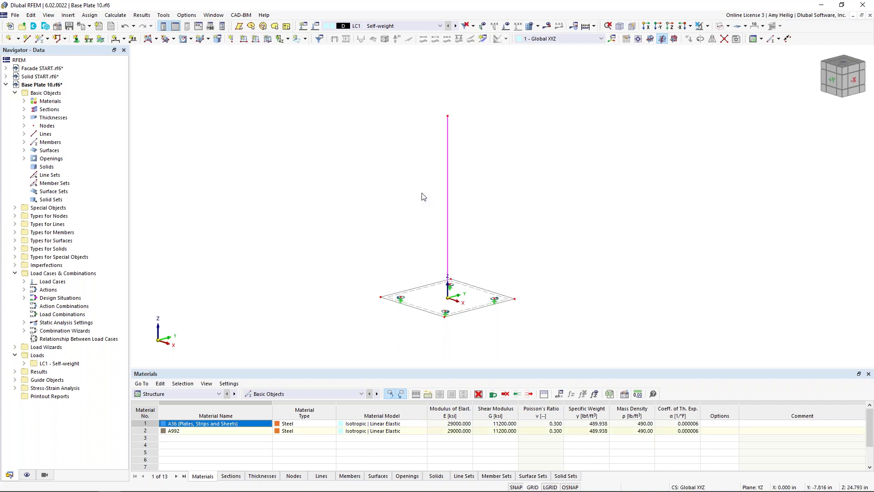
pyautogui.rightClick(447, 191)
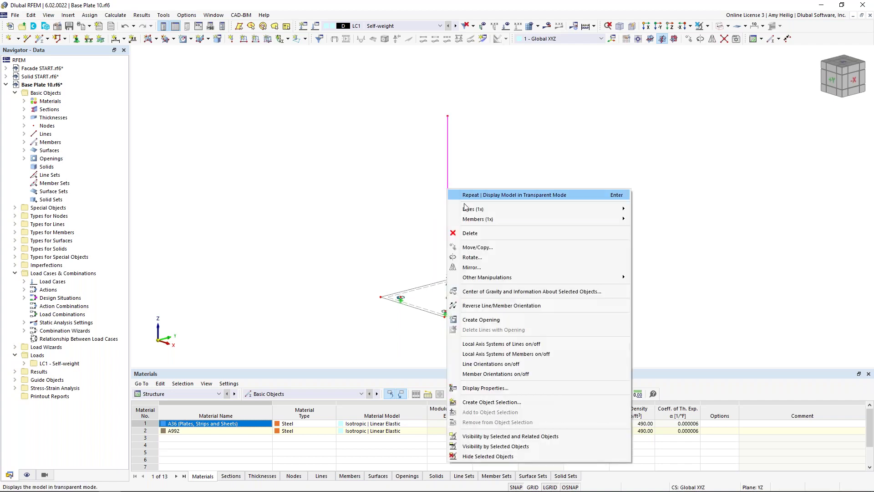
pyautogui.moveTo(491, 223)
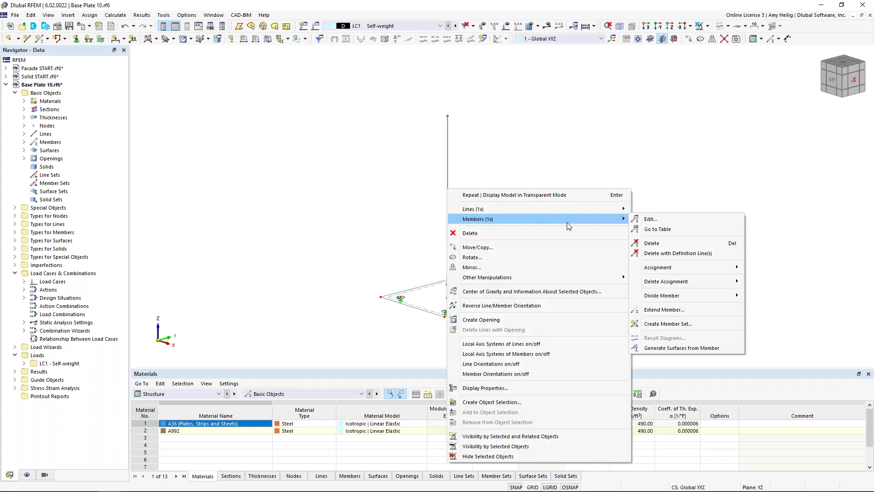
pyautogui.click(677, 349)
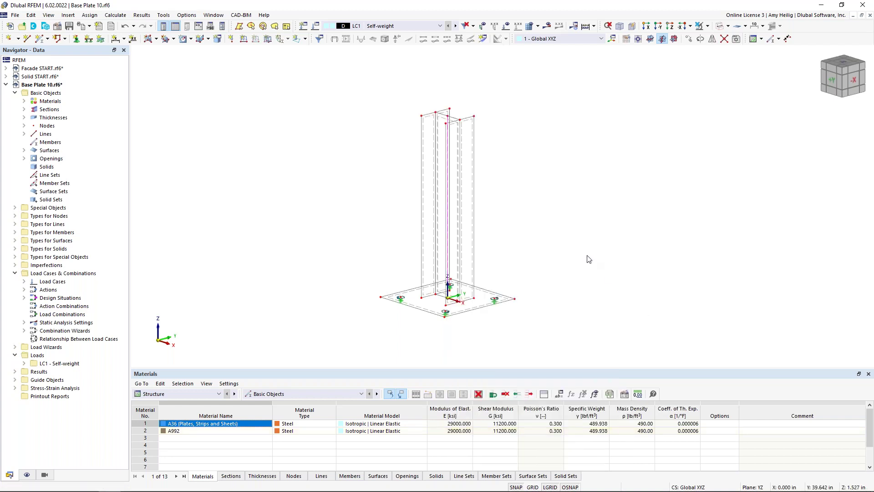
# Check the thickness and material of one of the generated column flange surfaces
pyautogui.scroll(3, 456, 163)
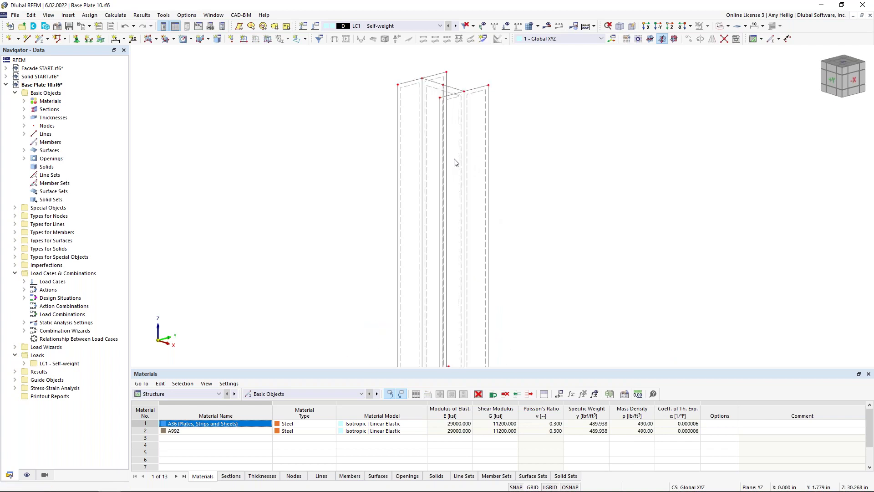
pyautogui.scroll(-2, 456, 162)
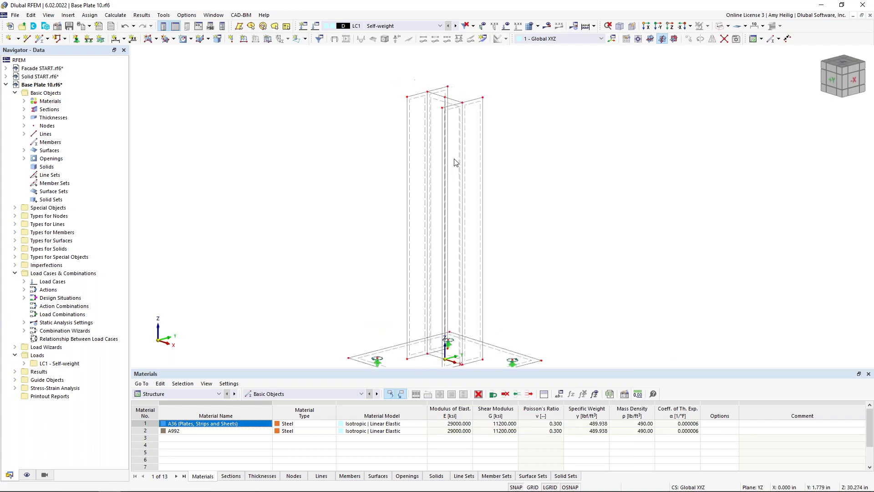
pyautogui.doubleClick(418, 101)
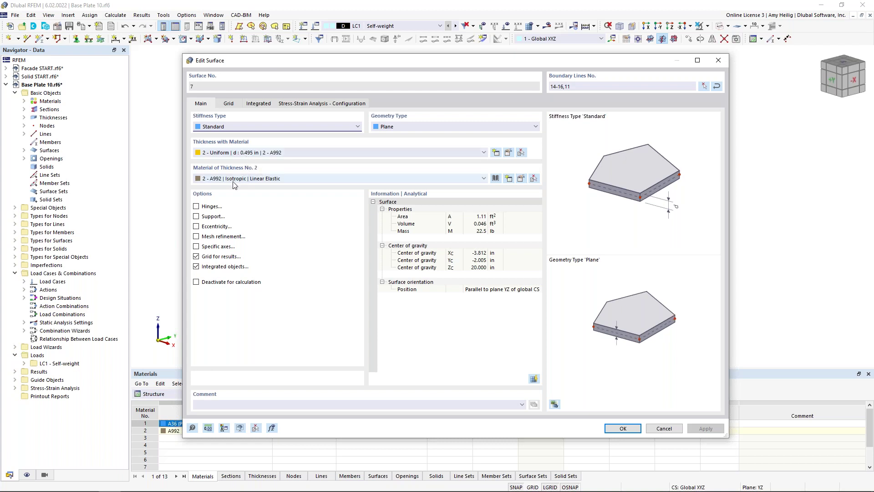
pyautogui.click(662, 428)
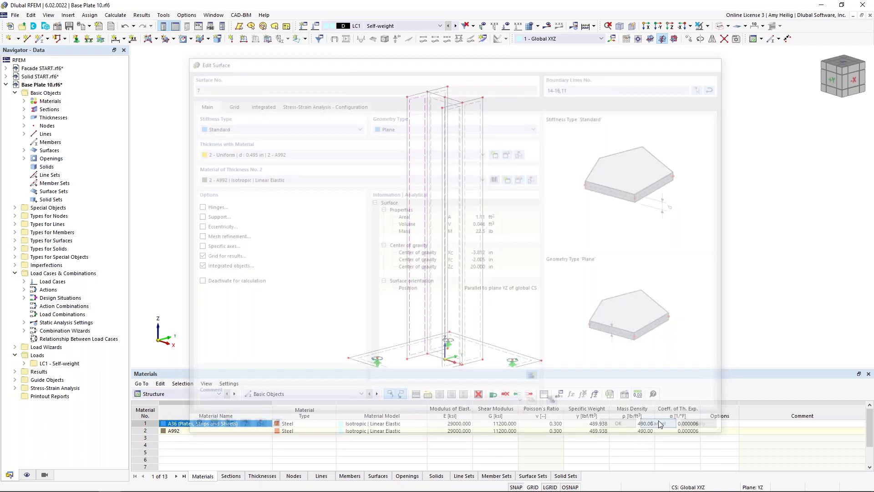
# Create a new surface support for the base plate with both shear components, vxz and vyz, fixed
pyautogui.moveTo(535, 297); pyautogui.dragTo(531, 268, button='middle')
pyautogui.scroll(-2, 531, 268)
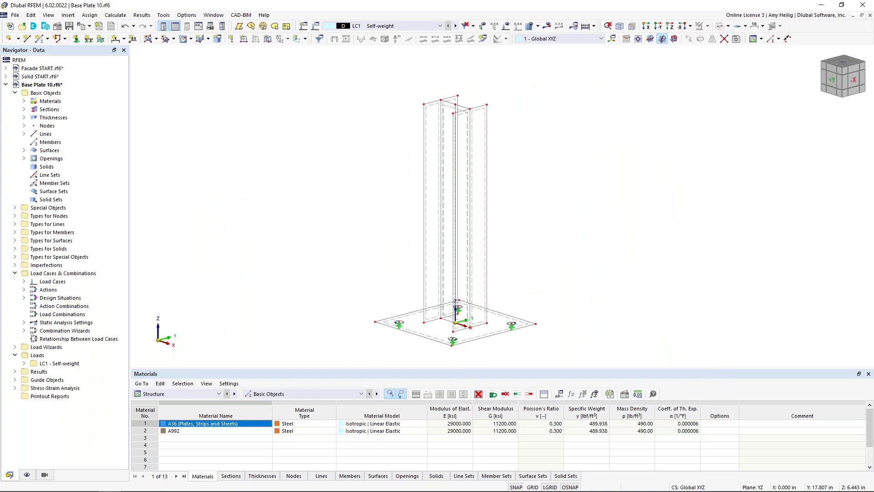
pyautogui.scroll(3, 521, 278)
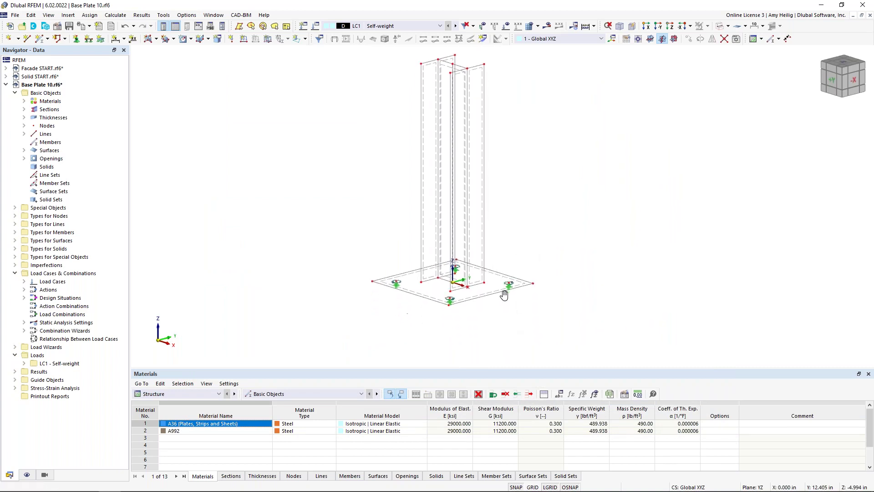
pyautogui.scroll(3, 475, 306)
pyautogui.scroll(1, 475, 307)
pyautogui.scroll(1, 471, 298)
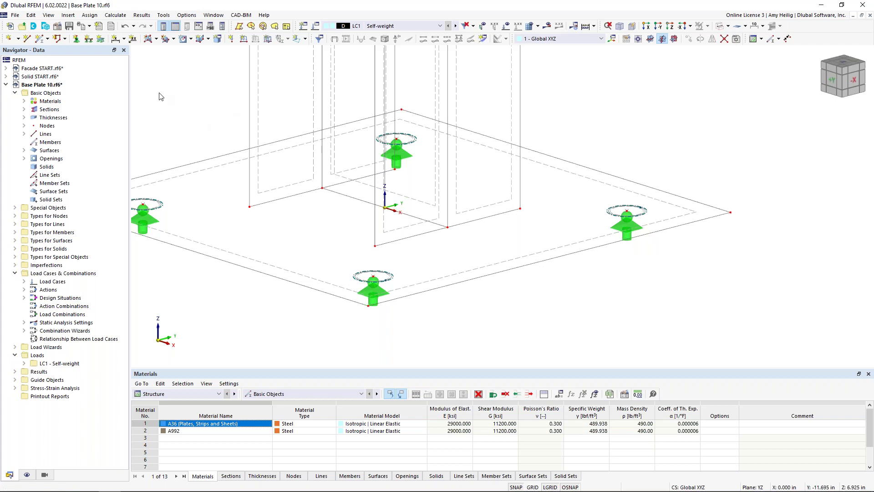
pyautogui.click(100, 39)
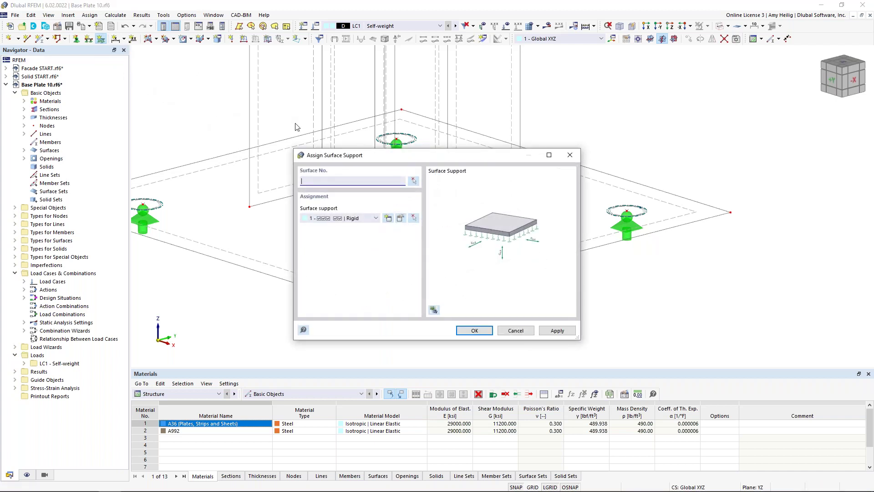
pyautogui.click(388, 218)
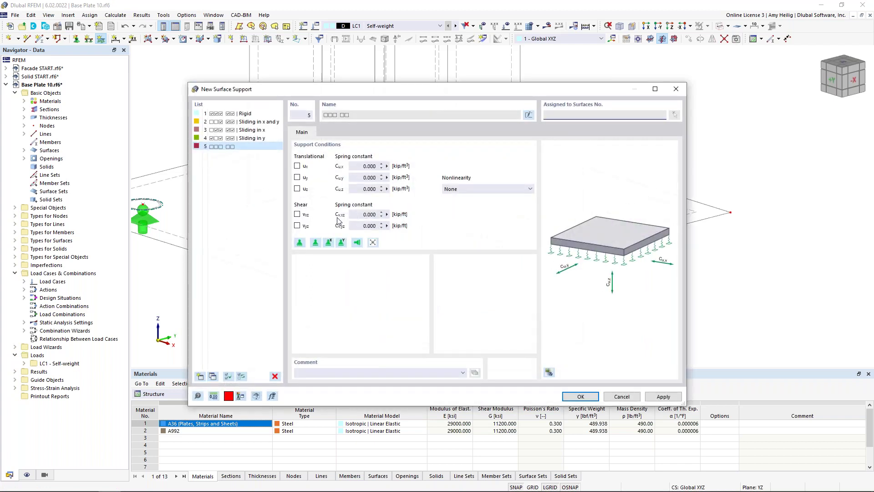
pyautogui.click(297, 214)
pyautogui.click(297, 226)
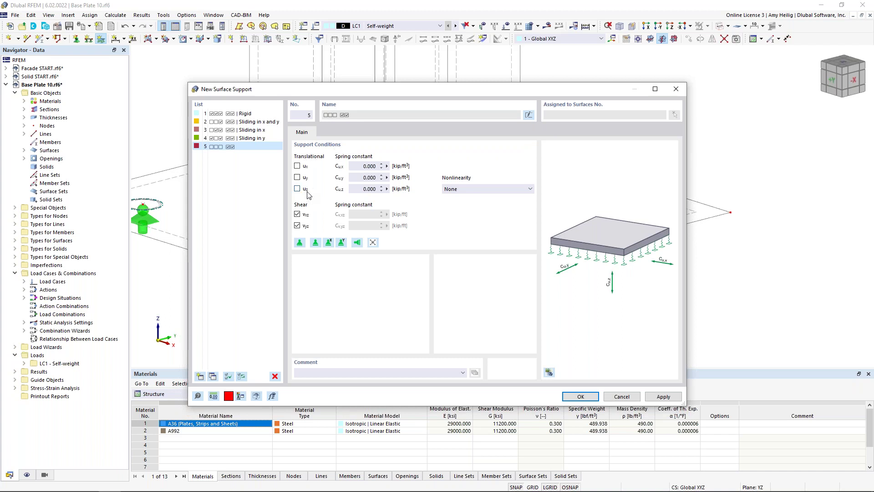
# Set the support's vertical spring constant Cu,z to 1000000 kip/ft³ with nonlinearity "Failure if positive contact stress σz", and accept the definition
pyautogui.click(370, 189)
pyautogui.write('100000')
pyautogui.click(470, 191)
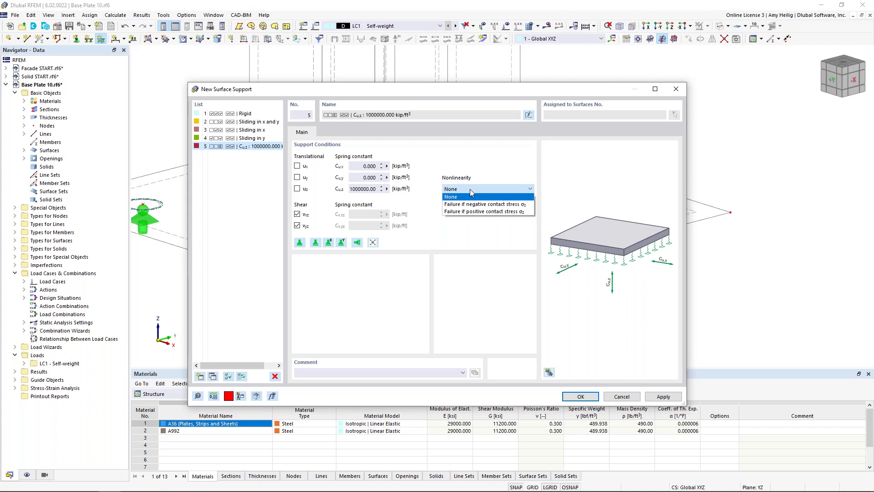
pyautogui.click(474, 212)
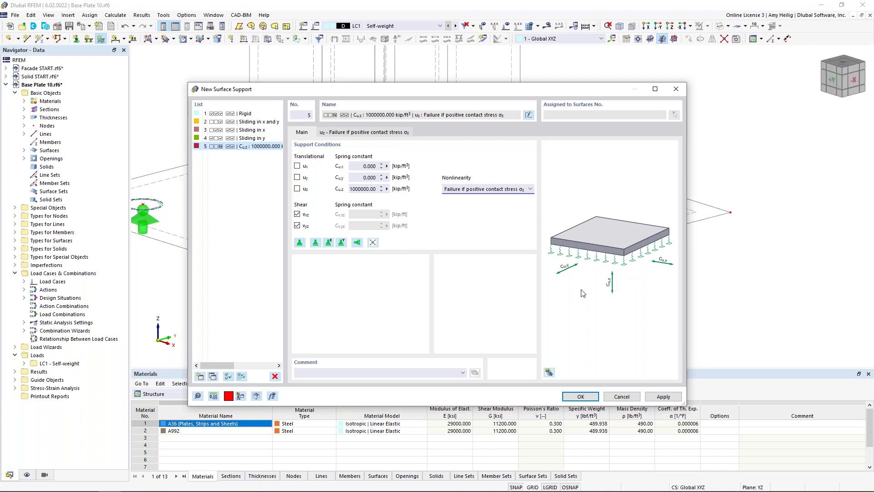
pyautogui.click(585, 400)
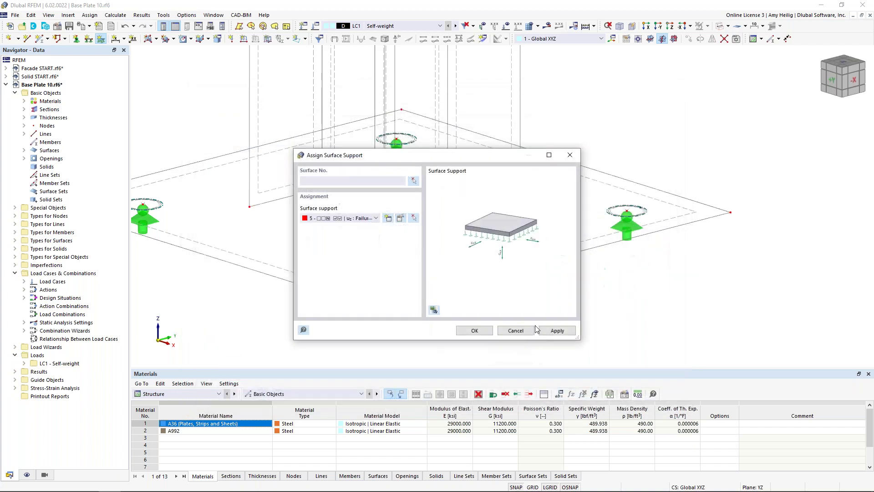
# Assign the new surface support to the base plate and reduce the size and spacing of its graphic symbols
pyautogui.click(482, 330)
pyautogui.scroll(-3, 501, 235)
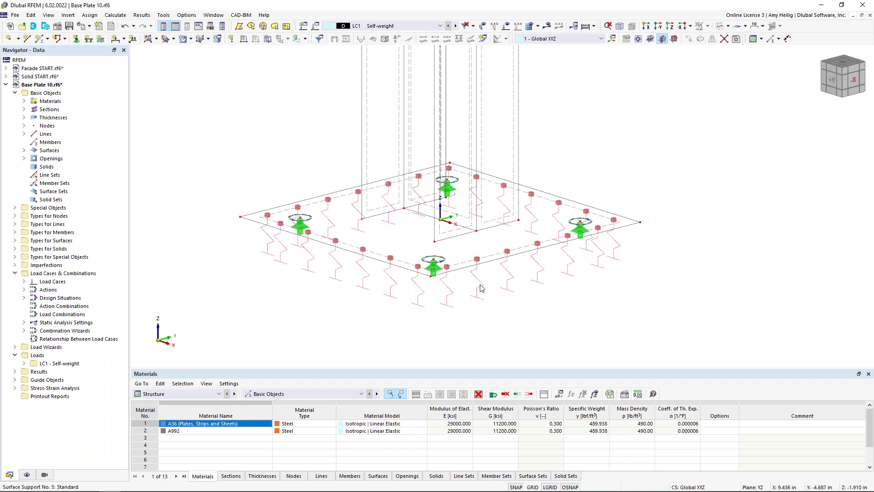
pyautogui.rightClick(481, 288)
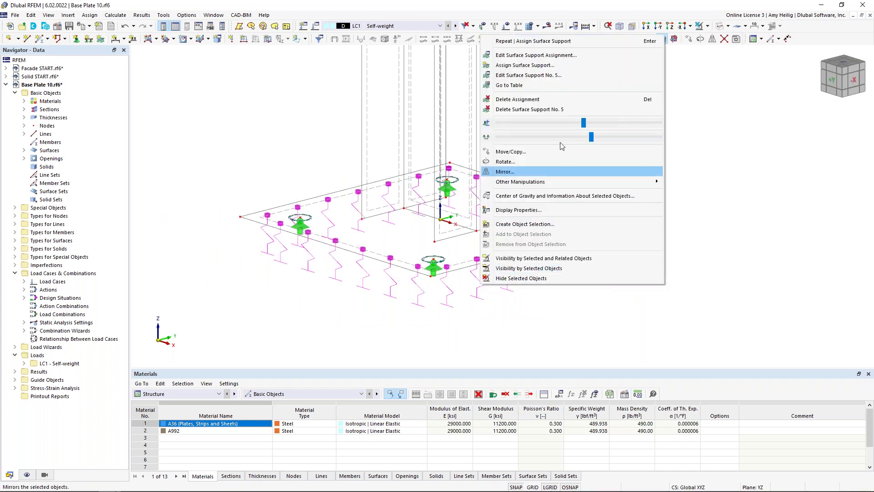
pyautogui.moveTo(583, 124); pyautogui.dragTo(525, 125)
pyautogui.moveTo(591, 136)
pyautogui.mouseDown()
pyautogui.moveTo(545, 141)
pyautogui.moveTo(585, 138)
pyautogui.mouseUp()
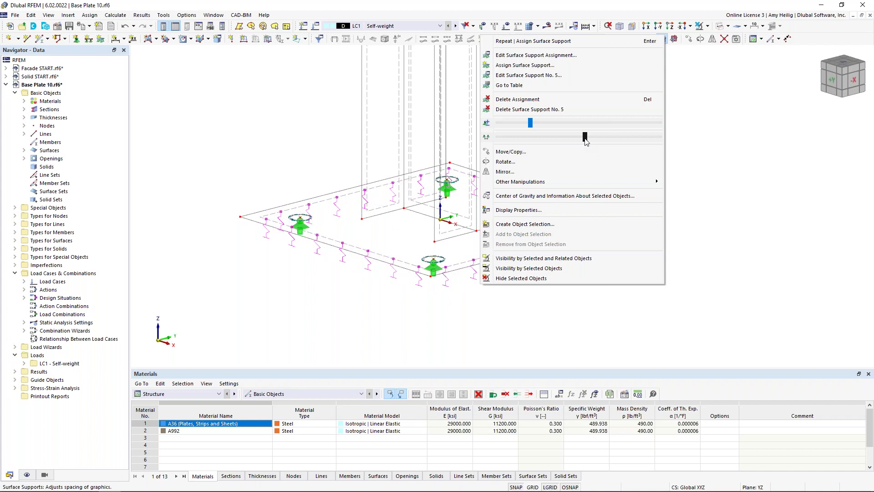
pyautogui.click(723, 257)
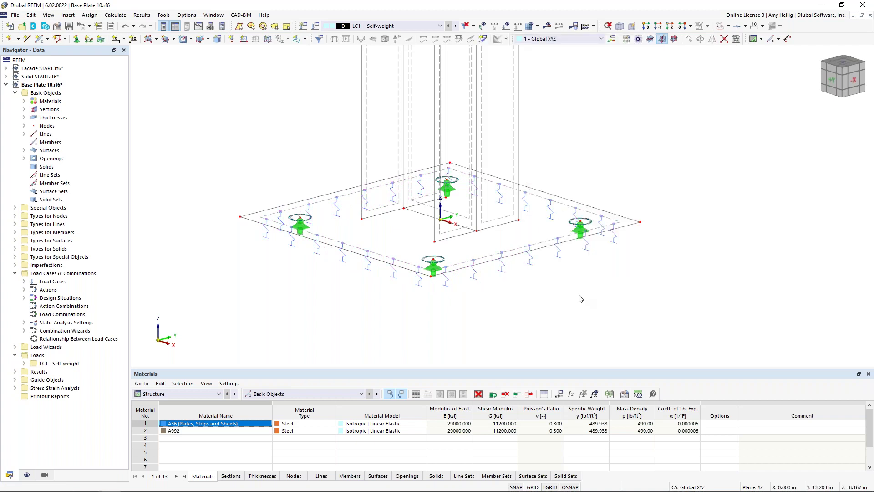
# Generate the finite element mesh with the current settings and inspect it on the base plate
pyautogui.scroll(-5, 580, 299)
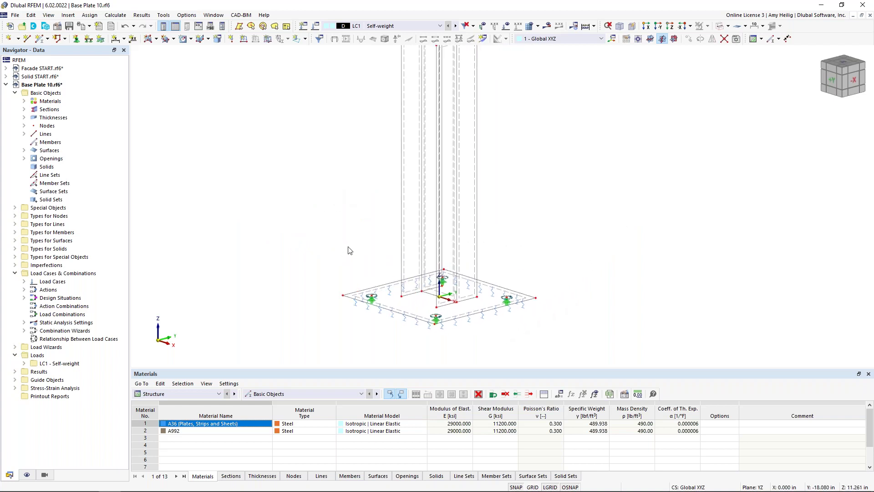
pyautogui.click(115, 15)
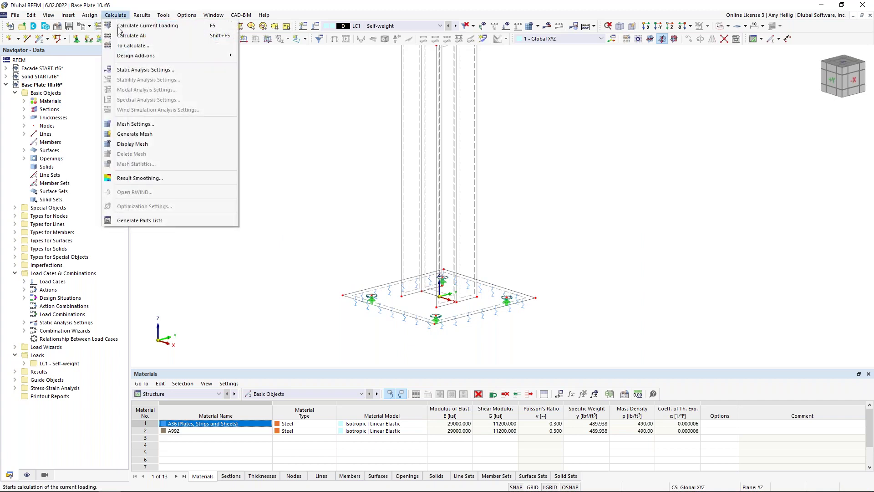
pyautogui.click(145, 134)
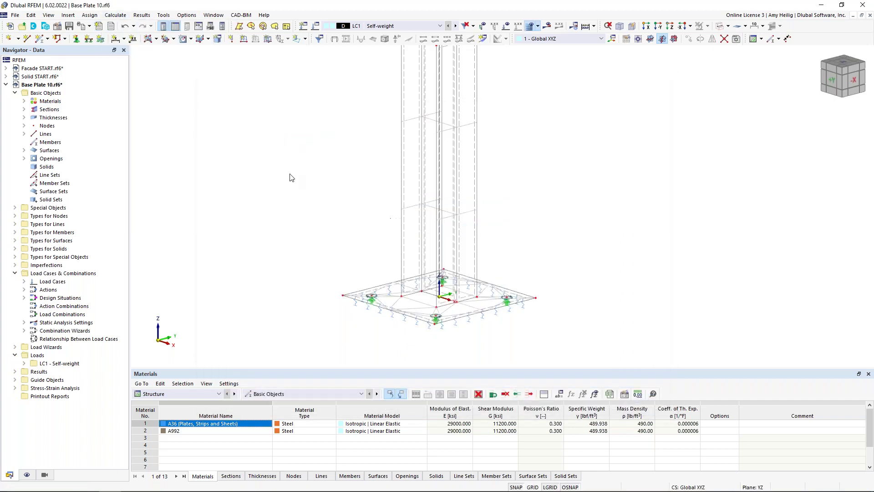
pyautogui.keyDown('ctrl'); pyautogui.moveTo(351, 194); pyautogui.dragTo(346, 217, button='middle'); pyautogui.keyUp('ctrl')
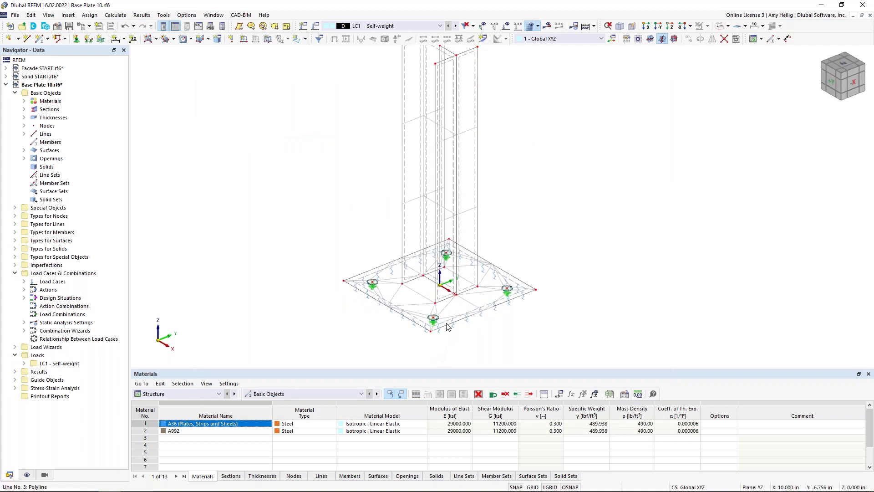
pyautogui.scroll(5, 447, 326)
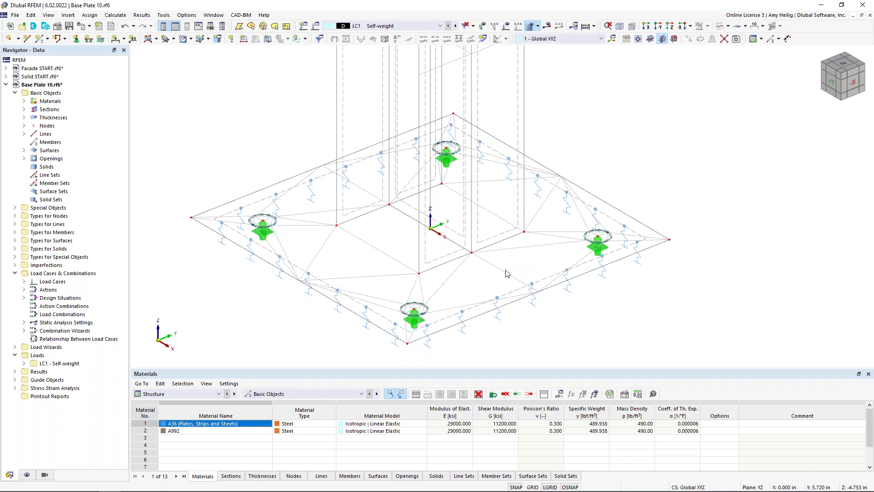
pyautogui.scroll(-4, 429, 322)
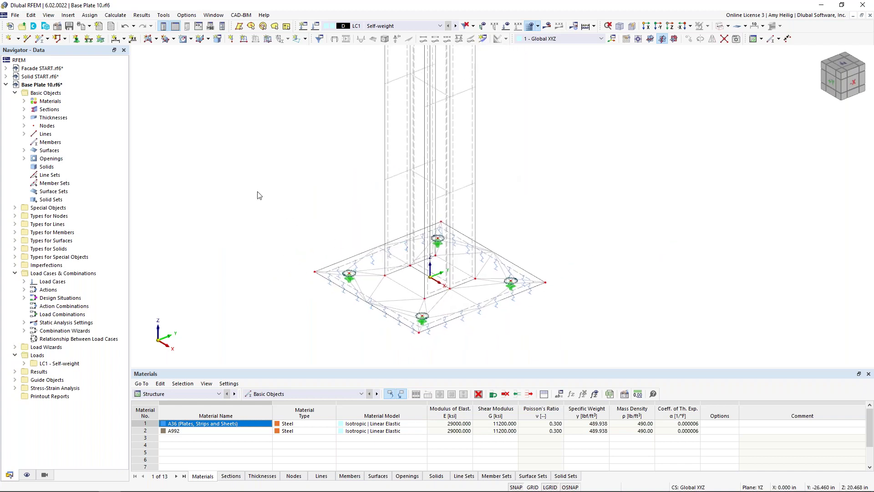
# Set the target length of finite elements to 1.0 in for the whole model and apply it to regenerate the mesh
pyautogui.click(116, 15)
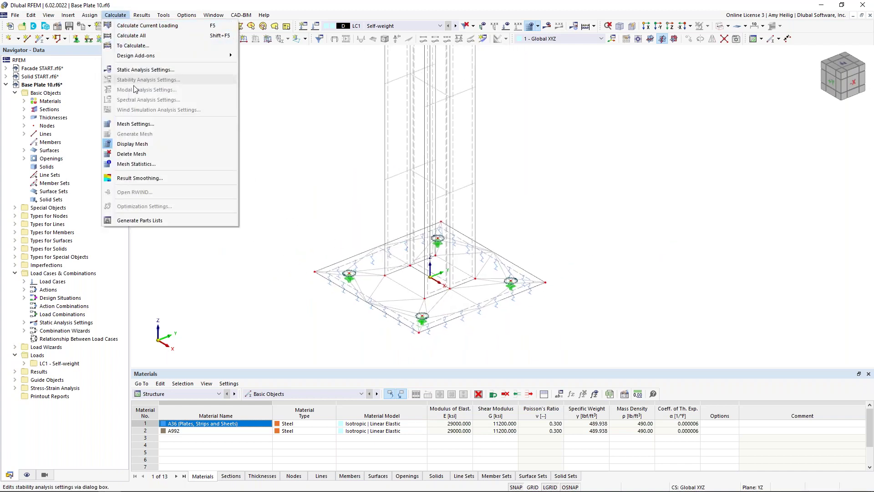
pyautogui.click(136, 123)
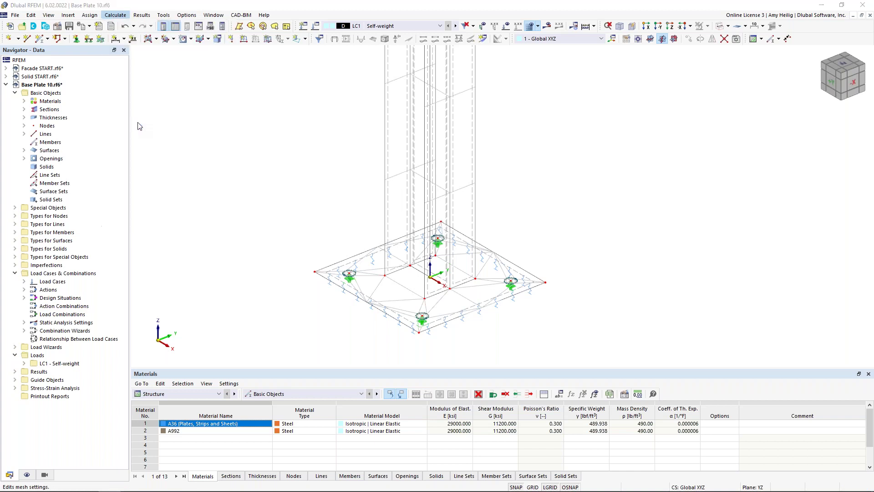
pyautogui.click(275, 126)
pyautogui.doubleClick(275, 126)
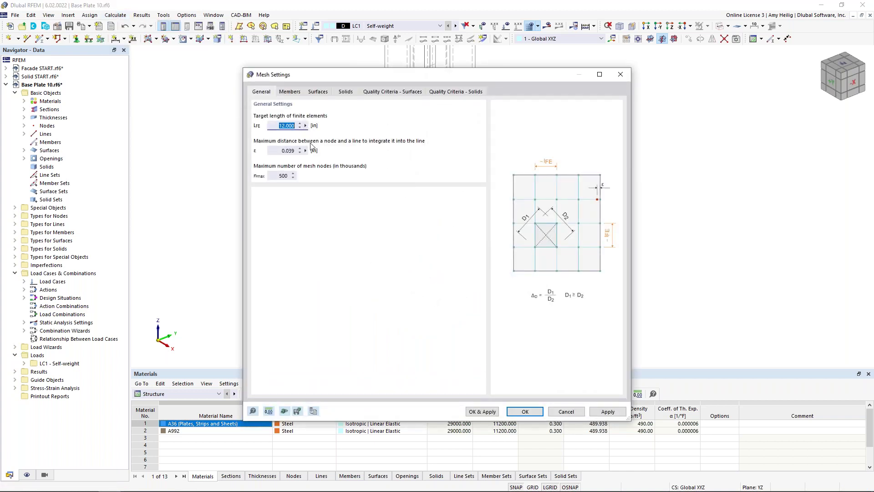
pyautogui.write('1.0')
pyautogui.click(483, 411)
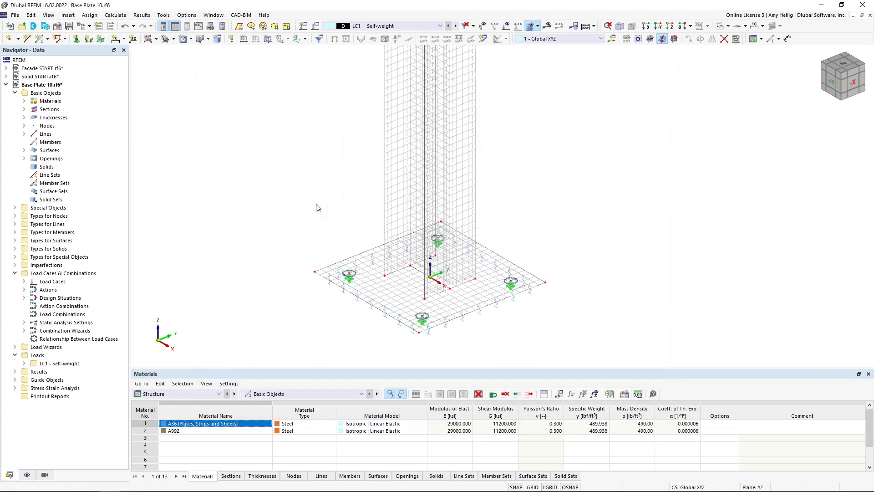
# Enable mesh refinement on the four bolt-opening centre nodes 6, 8, 10 and 12, and start a new circular nodal mesh refinement
pyautogui.moveTo(319, 209)
pyautogui.keyDown('ctrl'); pyautogui.mouseDown(button='middle')
pyautogui.moveTo(336, 195)
pyautogui.moveTo(320, 253)
pyautogui.moveTo(328, 206)
pyautogui.mouseUp(button='middle'); pyautogui.keyUp('ctrl')
pyautogui.scroll(10, 400, 304)
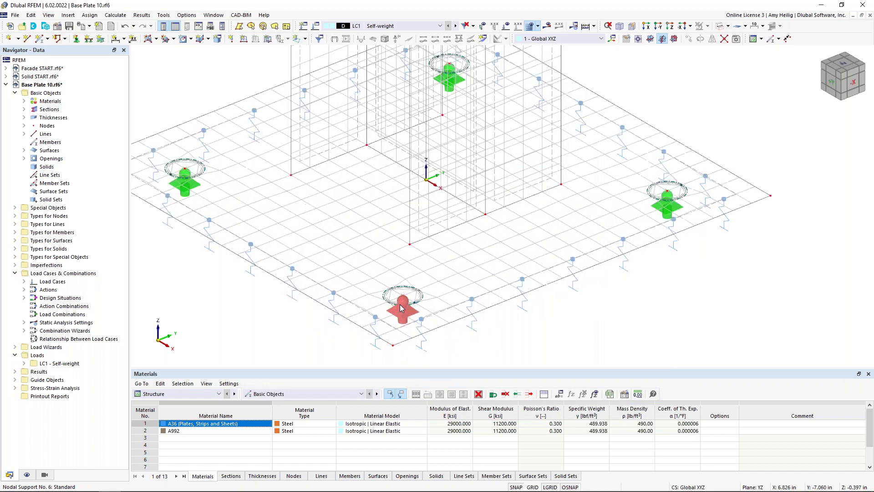
pyautogui.keyDown('ctrl'); pyautogui.moveTo(400, 304); pyautogui.dragTo(391, 231, button='middle'); pyautogui.keyUp('ctrl')
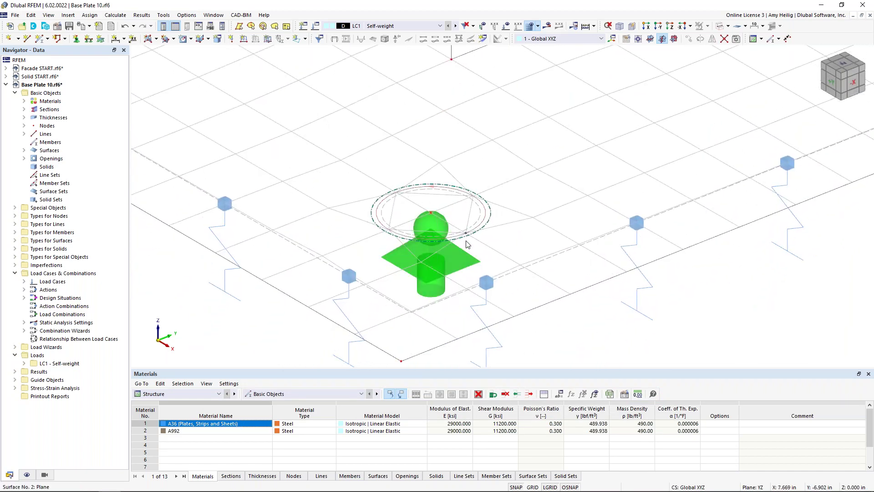
pyautogui.moveTo(468, 237)
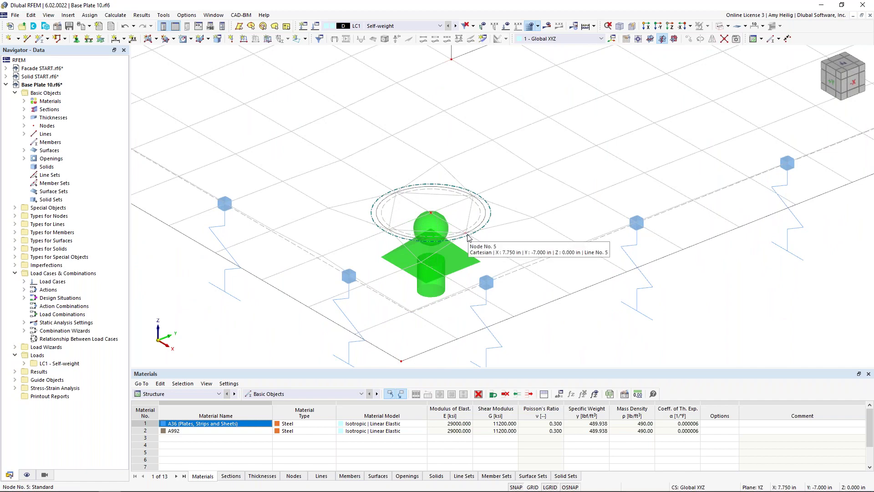
pyautogui.scroll(-6, 469, 237)
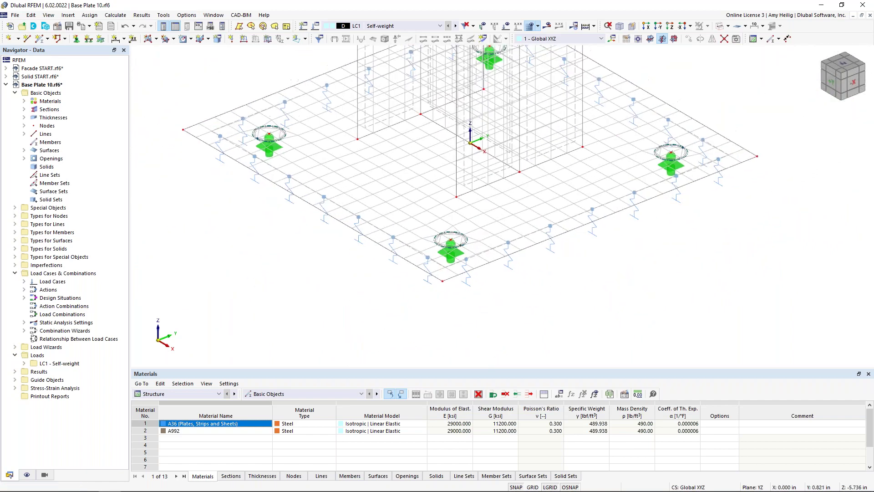
pyautogui.moveTo(452, 242); pyautogui.dragTo(415, 272, button='middle')
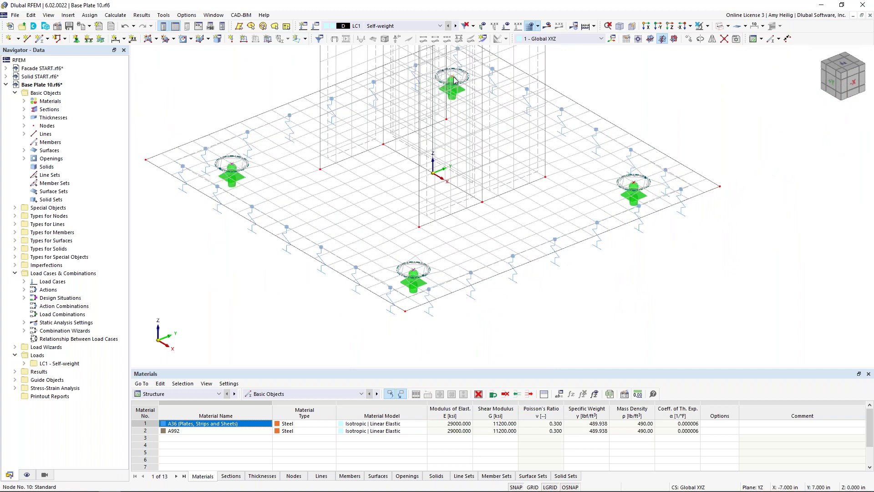
pyautogui.doubleClick(635, 186)
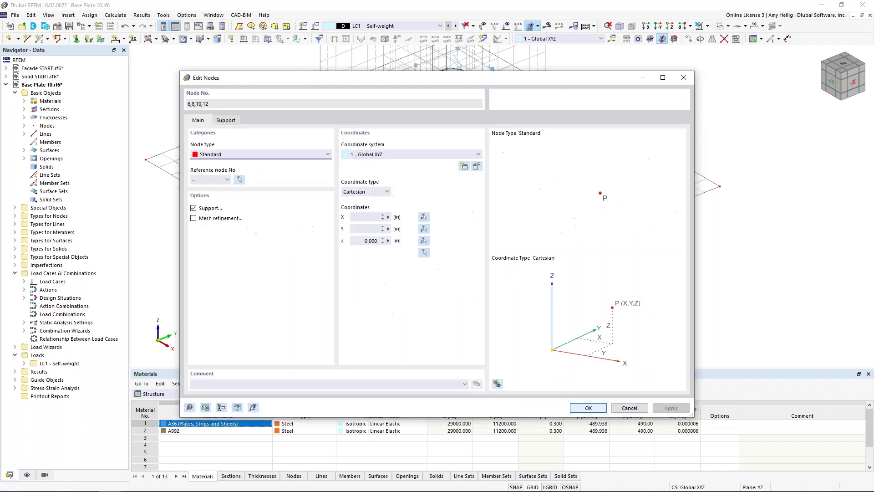
pyautogui.click(194, 218)
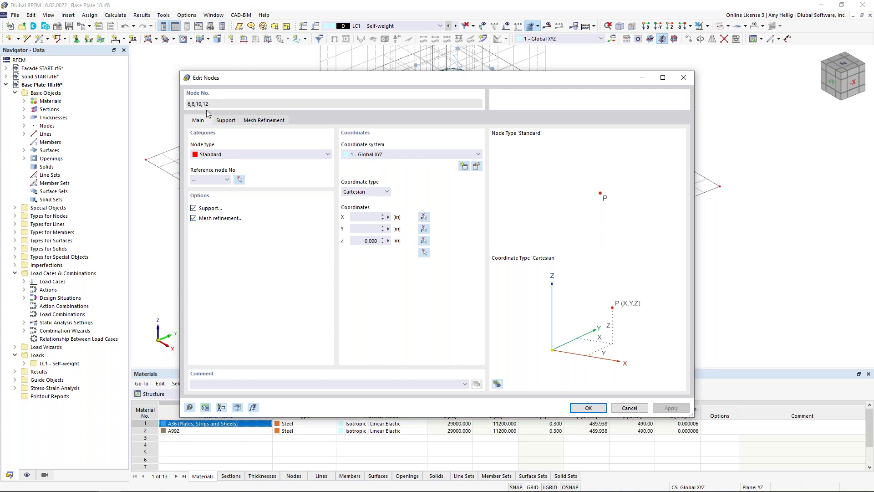
pyautogui.click(252, 121)
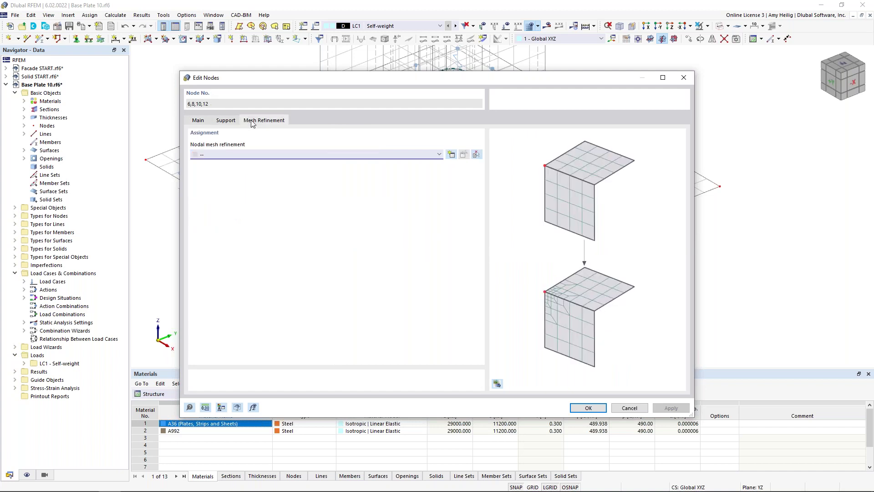
pyautogui.click(452, 155)
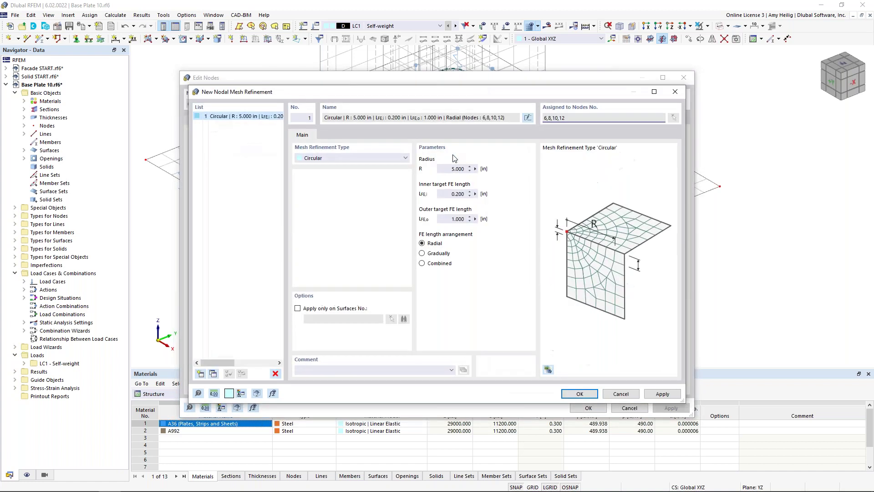
# Set the nodal mesh refinement's radius to 3.0 in and inner target FE length to 0.1 in, and accept it for the four nodes
pyautogui.doubleClick(456, 169)
pyautogui.write('3.0')
pyautogui.press('Tab')
pyautogui.write('0.1')
pyautogui.click(580, 394)
pyautogui.click(473, 289)
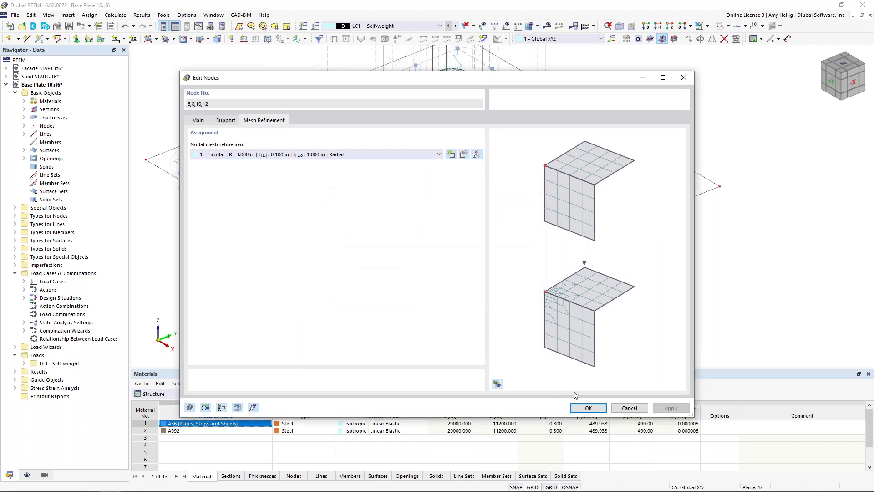
pyautogui.click(582, 406)
# Assign a new line mesh refinement with a target FE length of 0.2 in to the five lines where the column meets the base plate
pyautogui.scroll(-1, 516, 341)
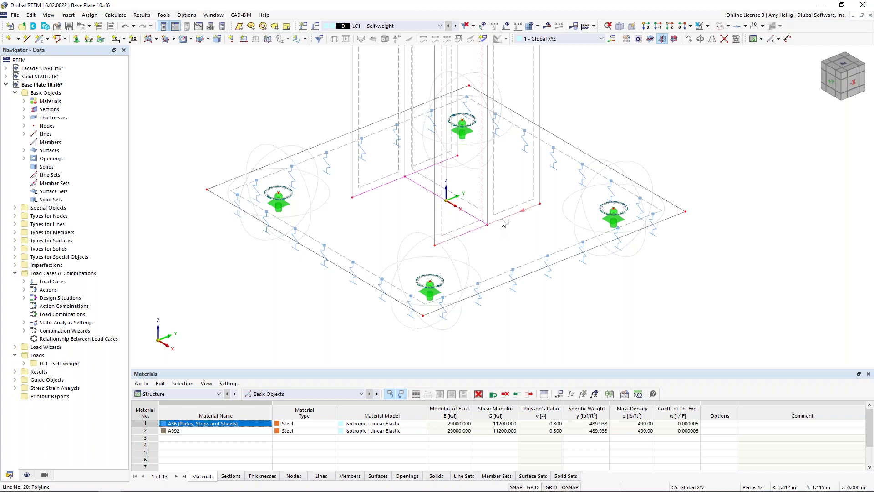
pyautogui.doubleClick(385, 188)
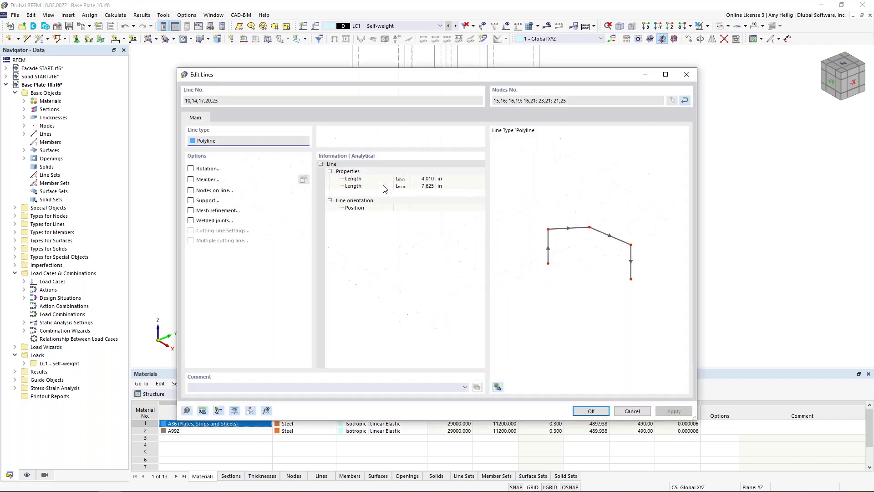
pyautogui.click(191, 211)
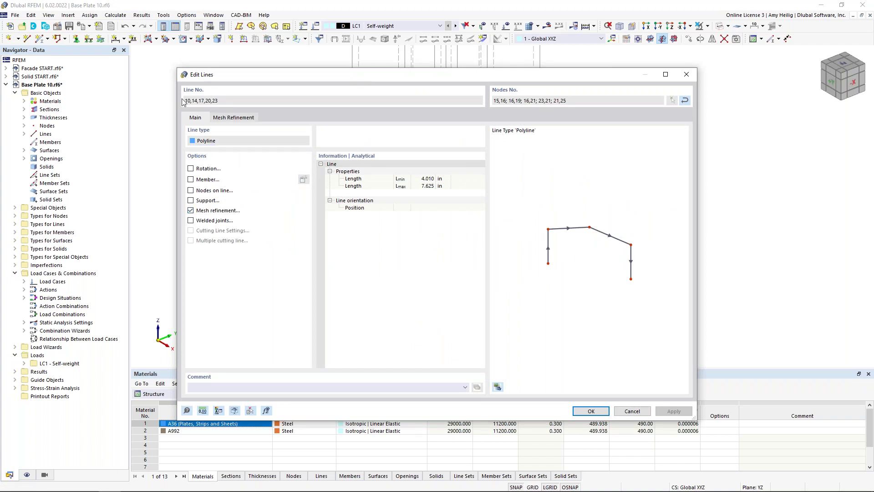
pyautogui.click(241, 118)
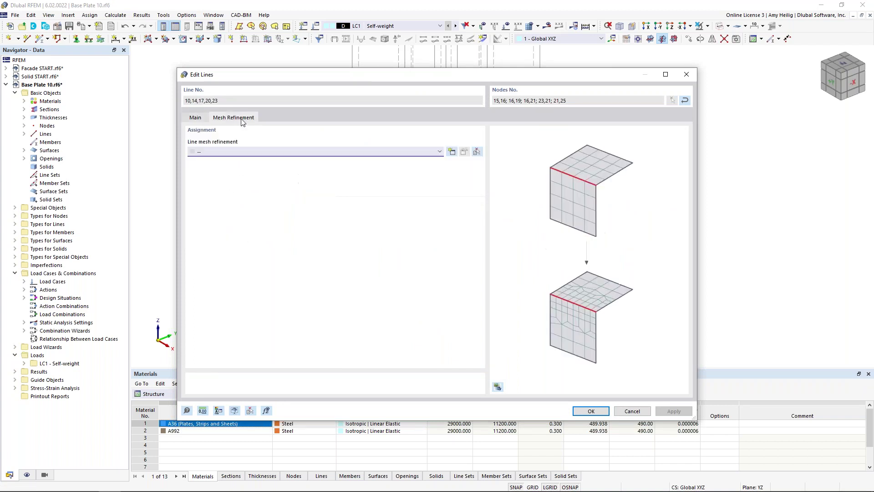
pyautogui.click(451, 151)
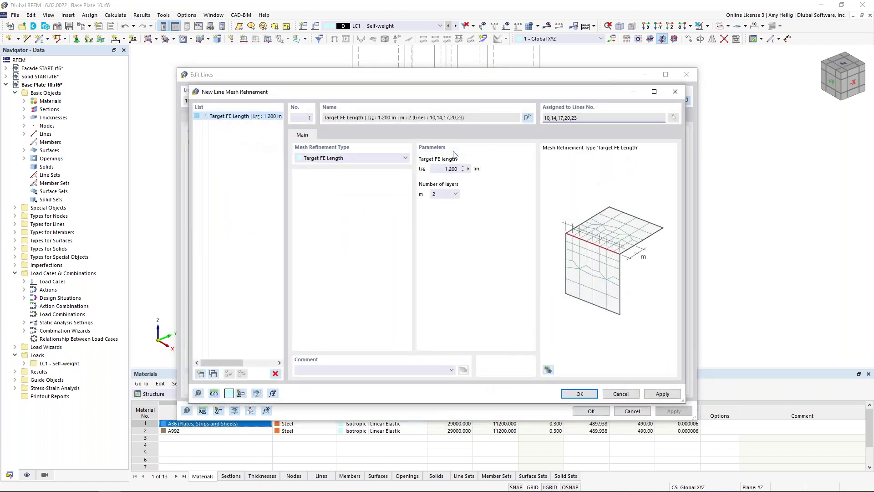
pyautogui.click(449, 169)
pyautogui.write('0.2')
pyautogui.click(581, 393)
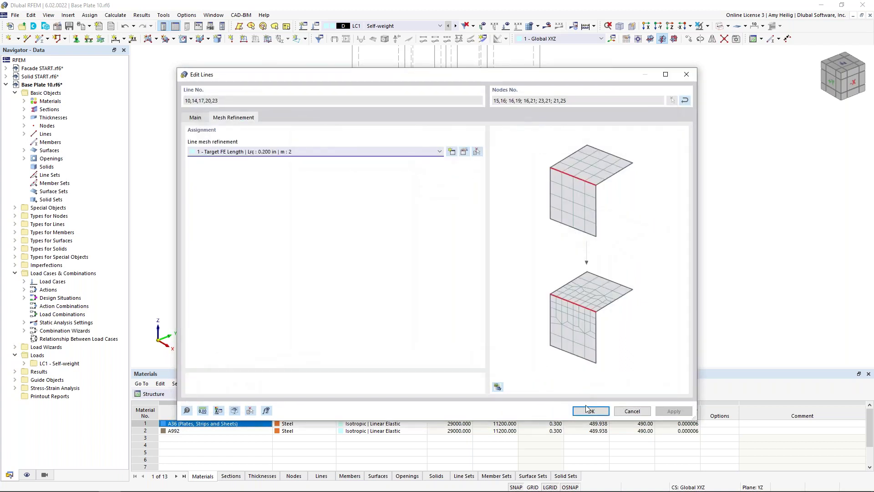
pyautogui.click(589, 411)
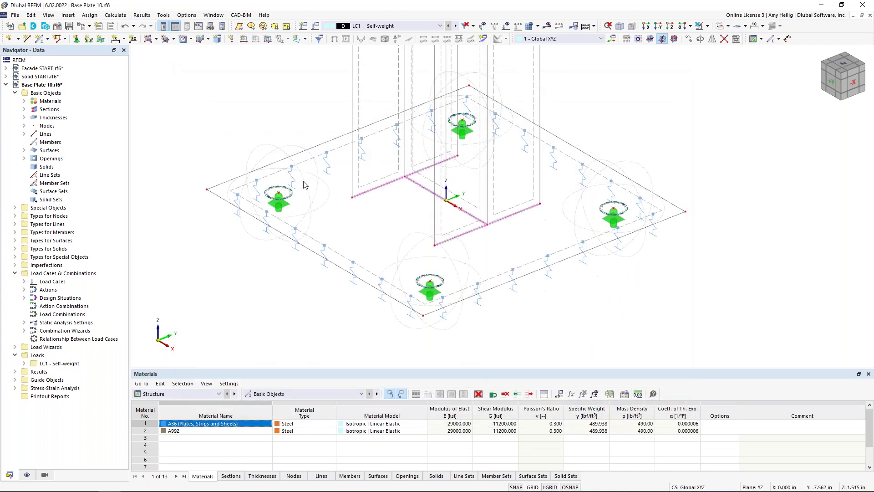
# Regenerate the mesh with the nodal and line refinements applied
pyautogui.click(117, 15)
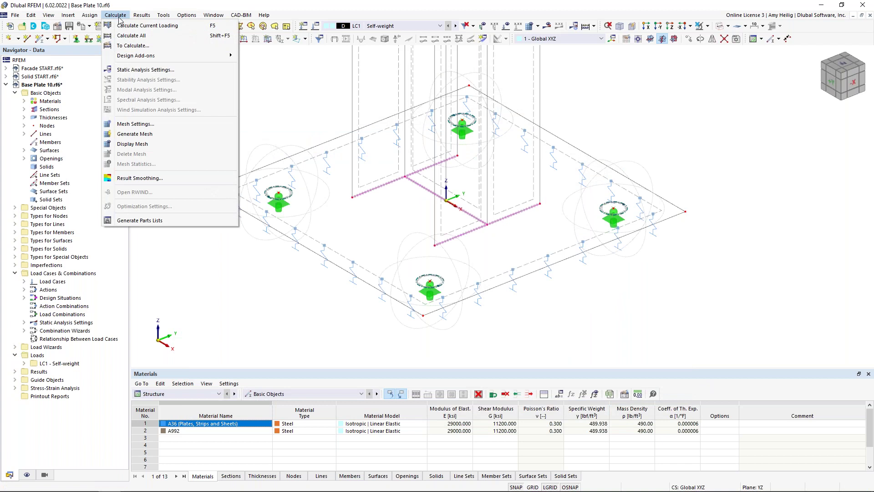
pyautogui.click(136, 134)
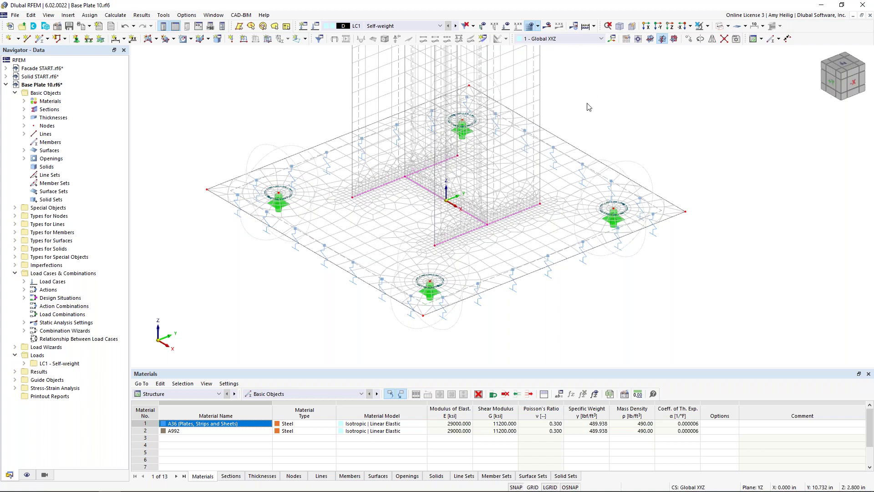
pyautogui.scroll(-5, 589, 107)
pyautogui.moveTo(551, 150); pyautogui.dragTo(487, 211, button='middle')
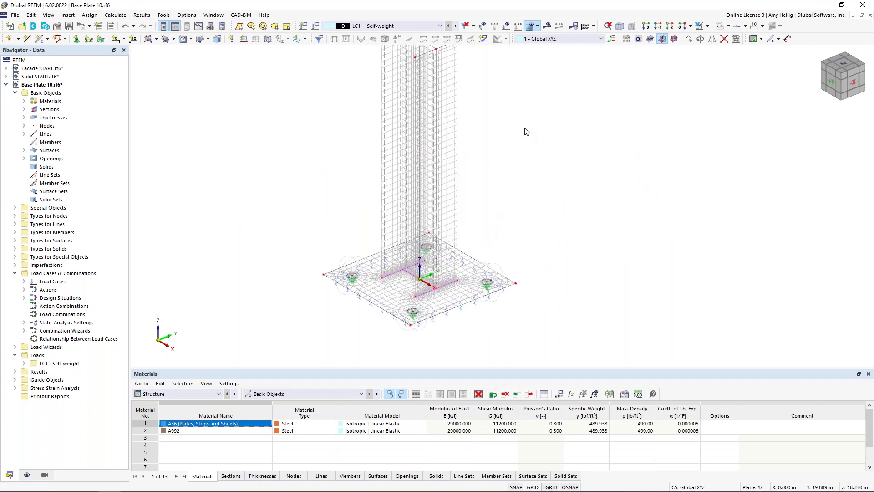
# Open the load case definitions and rename load case LC1 as Dead
pyautogui.click(315, 26)
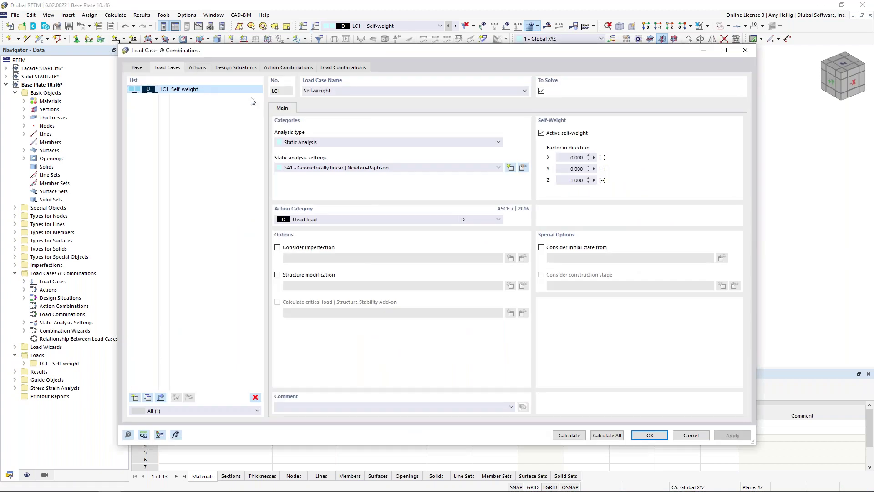
pyautogui.doubleClick(319, 91)
pyautogui.press('BackSpace')
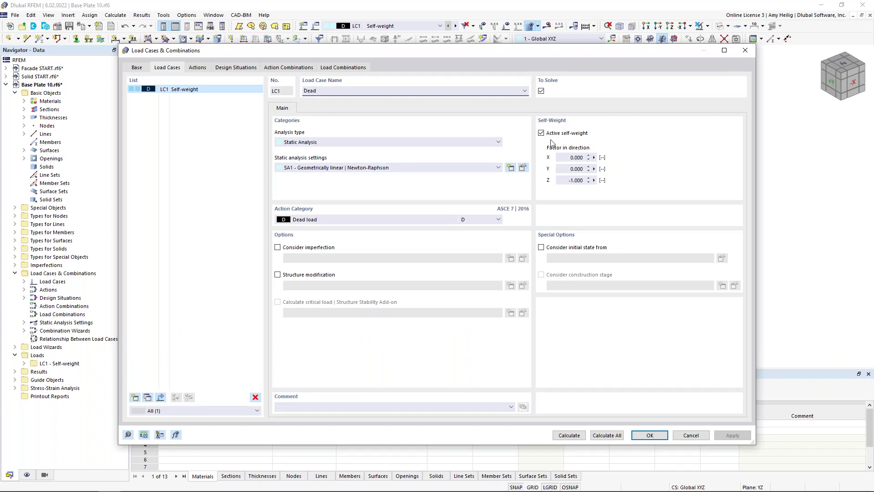
# Add load case LC2 named Live with the Live load action category, and accept the load cases
pyautogui.click(134, 397)
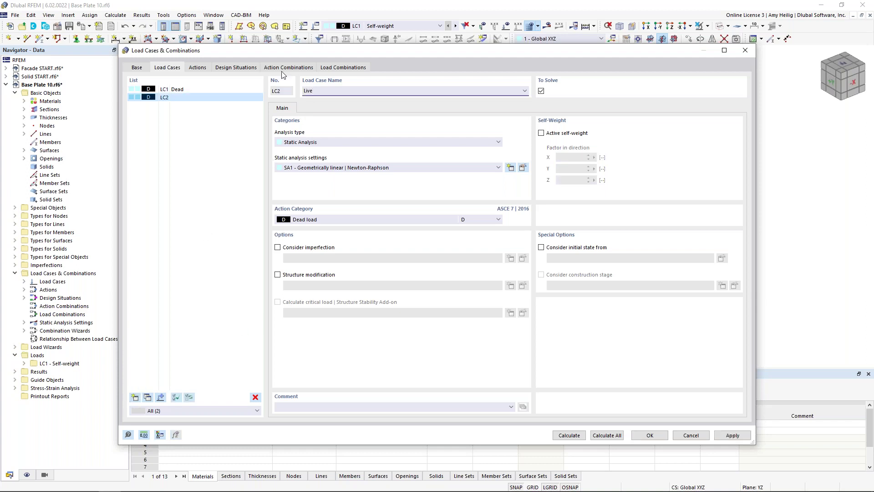
pyautogui.click(313, 221)
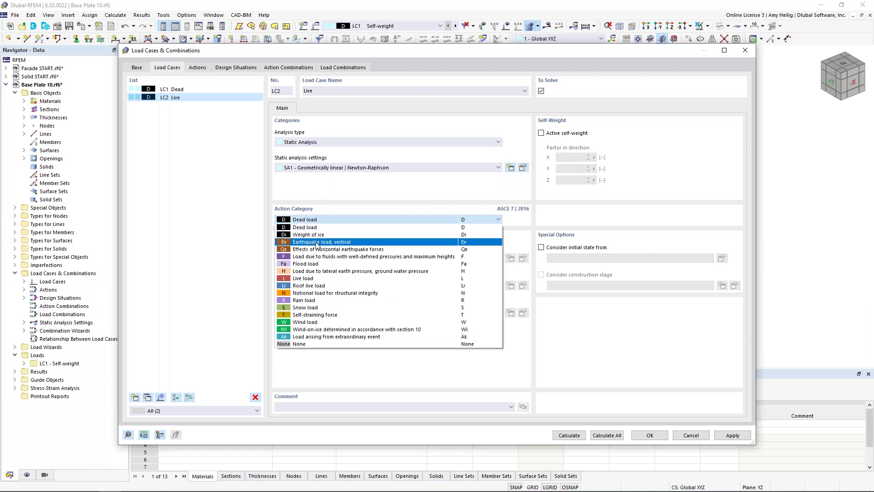
pyautogui.click(320, 279)
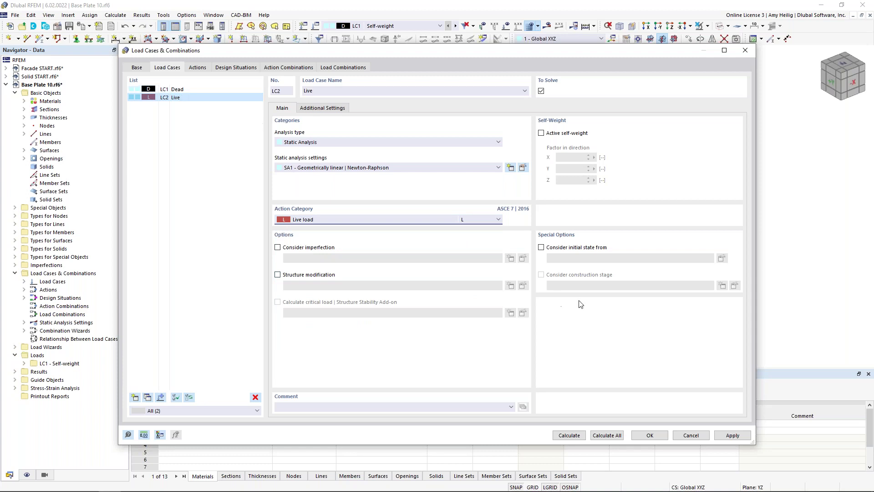
pyautogui.click(660, 438)
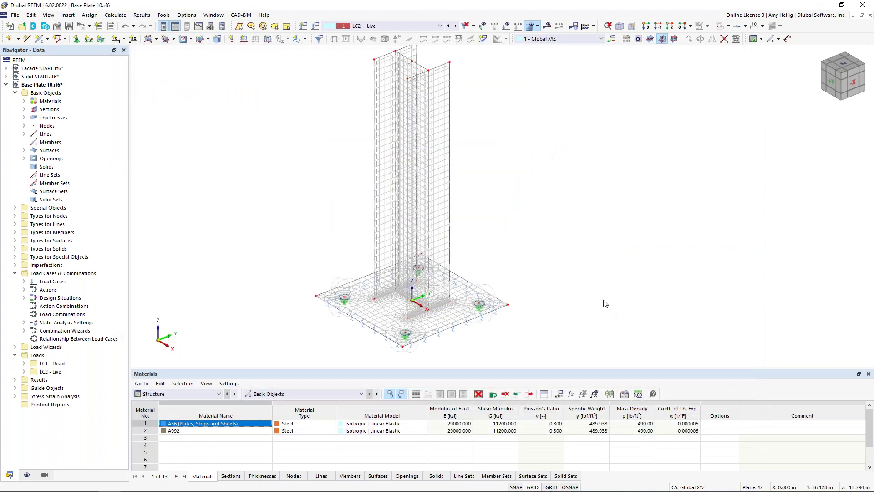
# Create a rectangular surface with Rigid stiffness across the column's top end, spanning diagonally opposite flange corner nodes
pyautogui.scroll(-5, 498, 153)
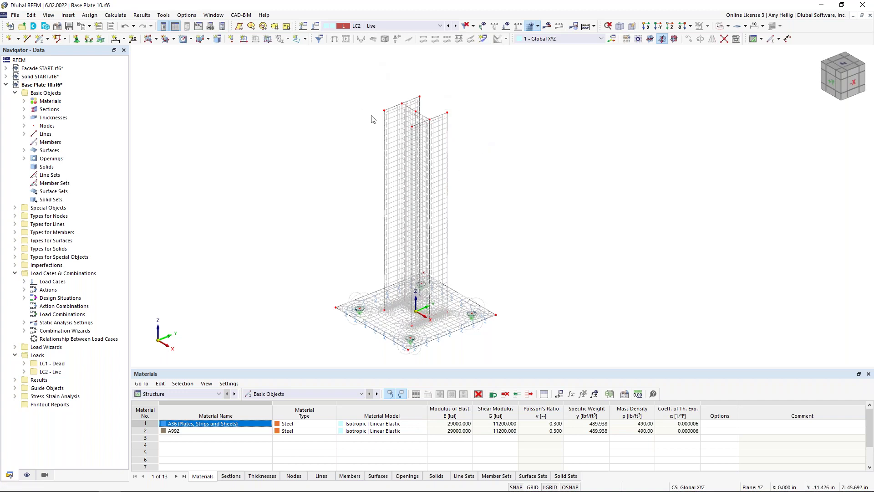
pyautogui.scroll(1, 417, 109)
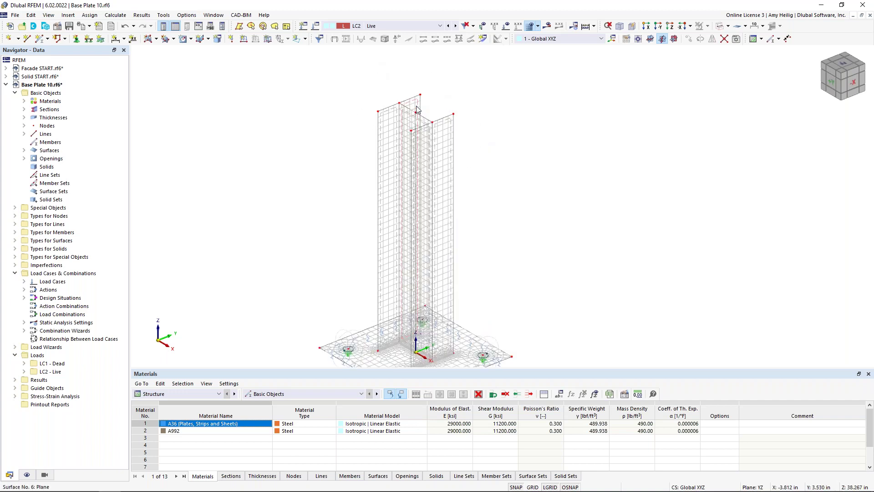
pyautogui.scroll(4, 418, 110)
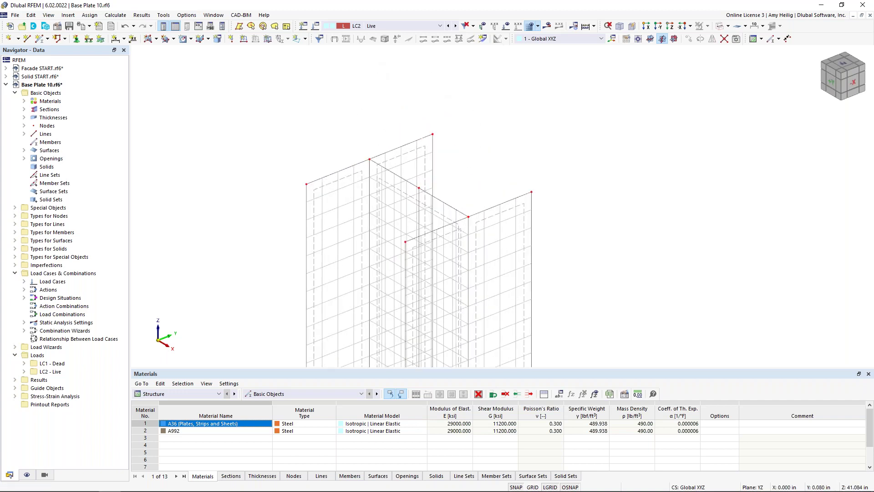
pyautogui.click(156, 39)
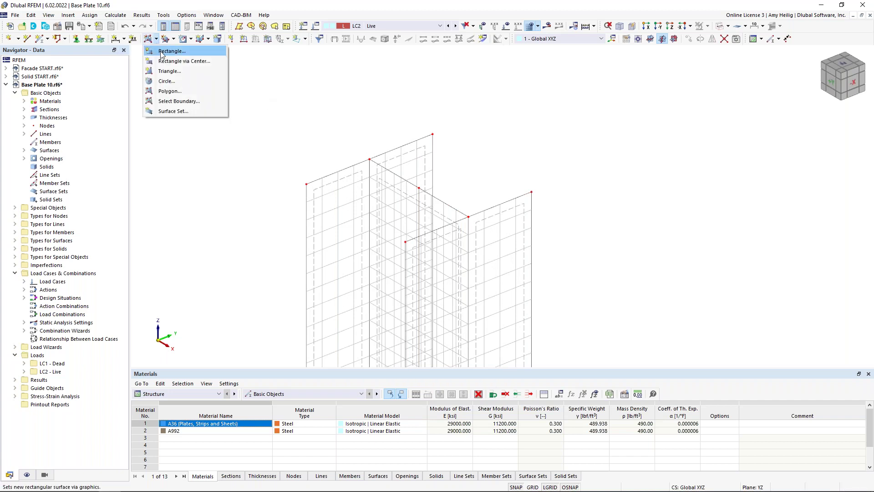
pyautogui.click(171, 51)
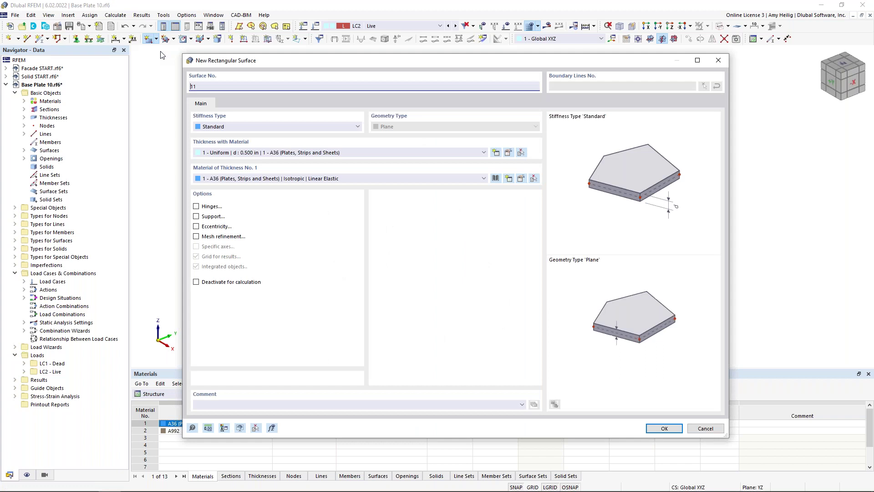
pyautogui.click(216, 128)
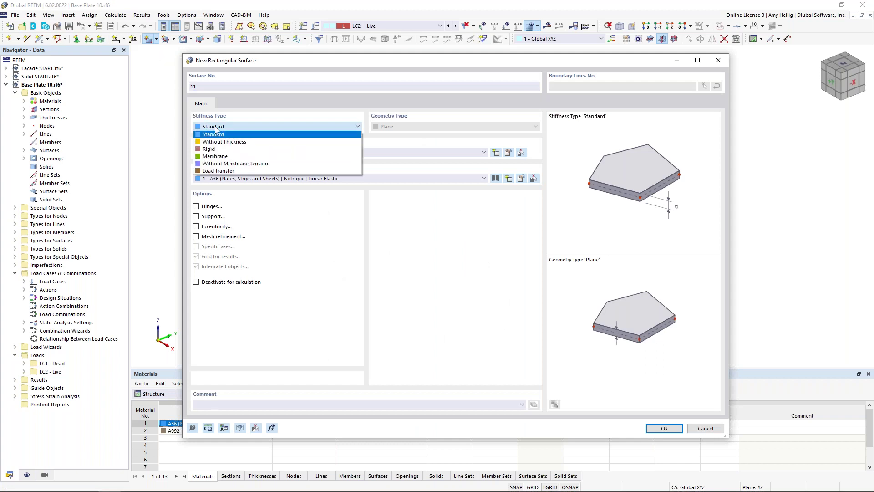
pyautogui.click(216, 148)
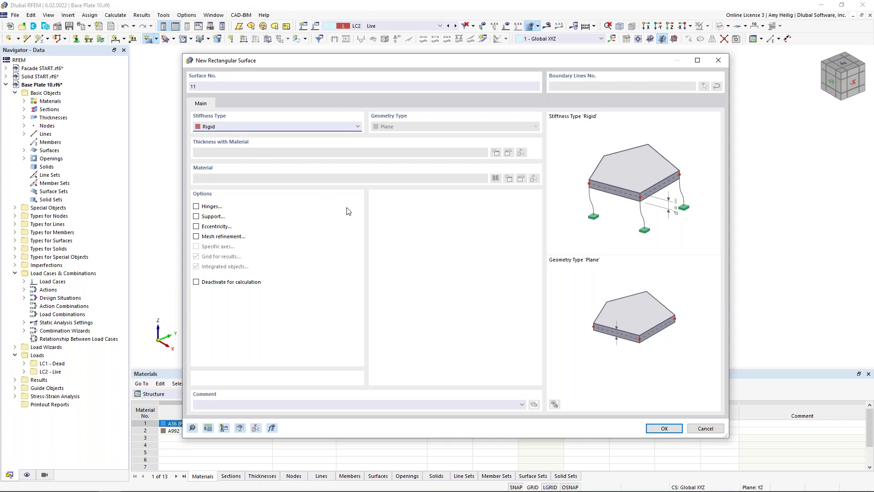
pyautogui.click(664, 428)
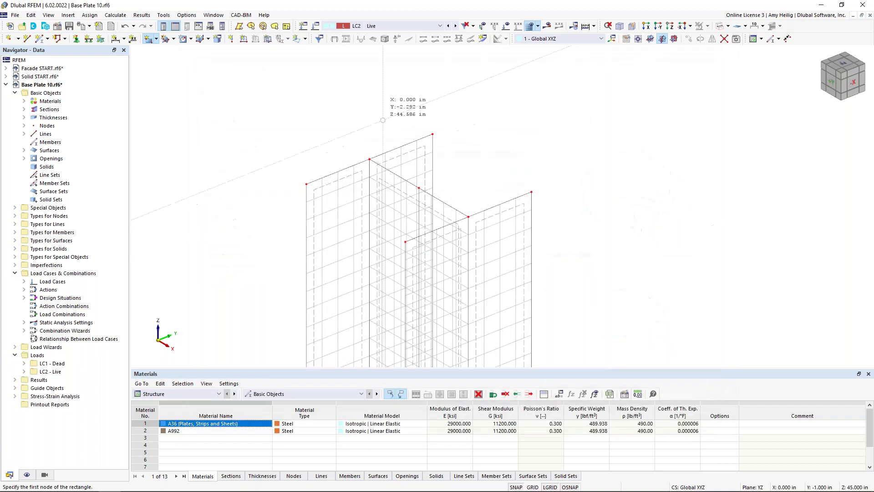
pyautogui.click(308, 177)
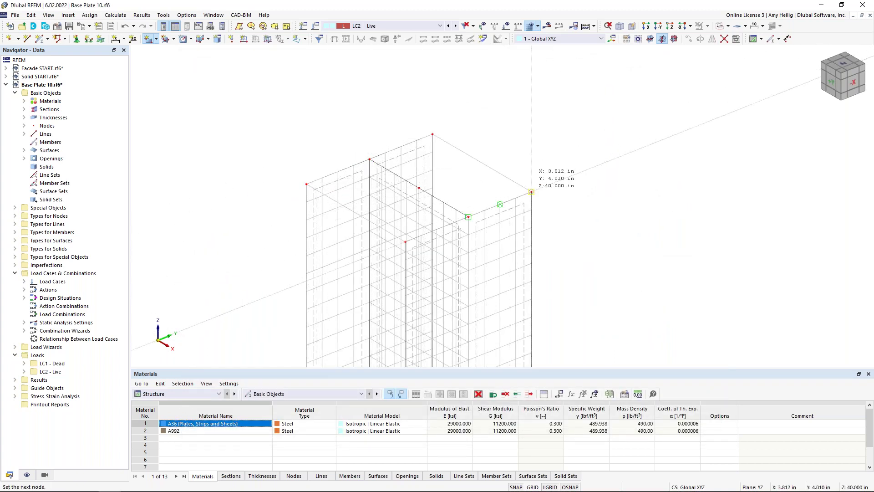
pyautogui.click(532, 192)
pyautogui.press('Return')
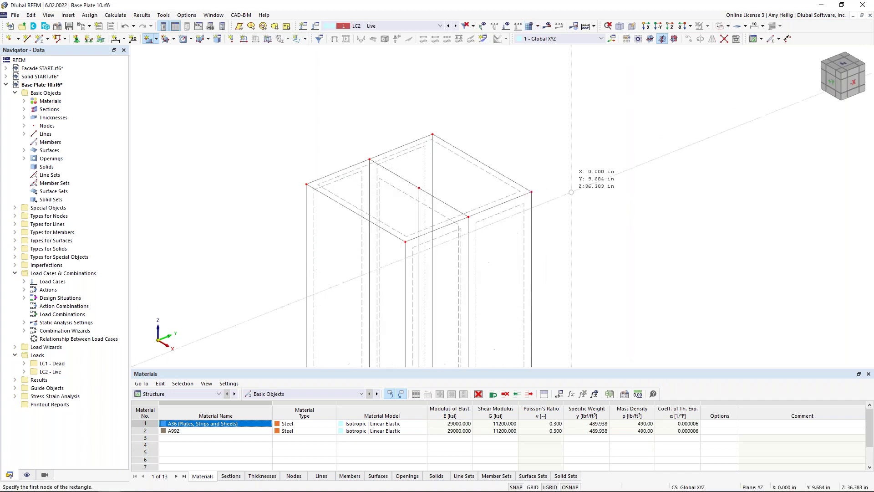
# Switch the model display from wireframe to transparent shaded surfaces and view the rigid surface on top of the column
pyautogui.click(720, 26)
pyautogui.click(720, 29)
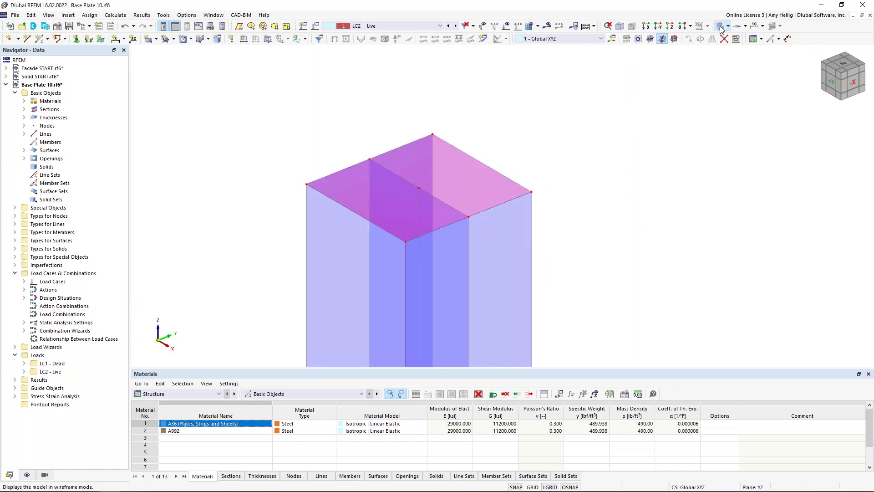
pyautogui.scroll(-1, 590, 195)
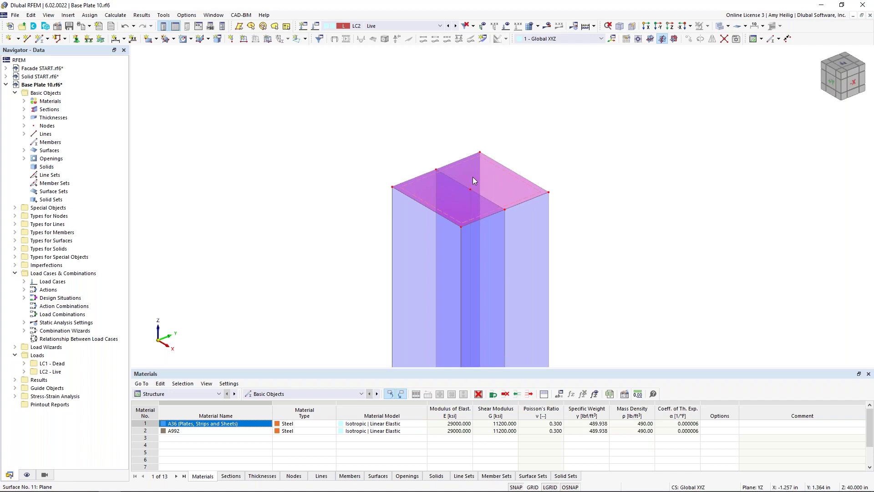
pyautogui.moveTo(455, 143); pyautogui.dragTo(374, 100, button='middle')
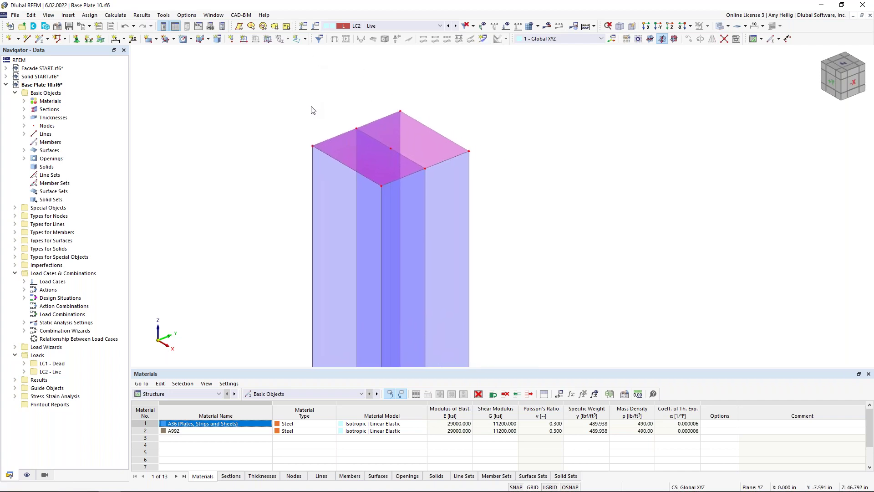
pyautogui.scroll(-3, 308, 97)
pyautogui.moveTo(365, 123); pyautogui.dragTo(402, 196, button='middle')
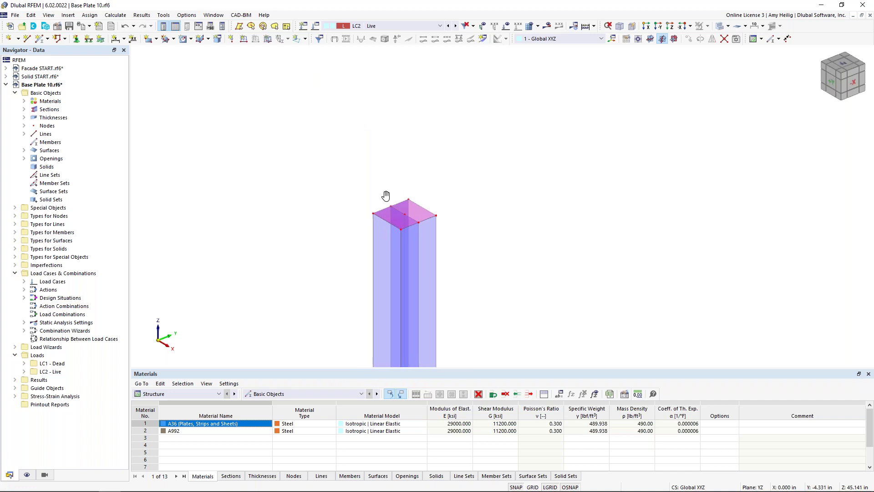
pyautogui.scroll(1, 408, 176)
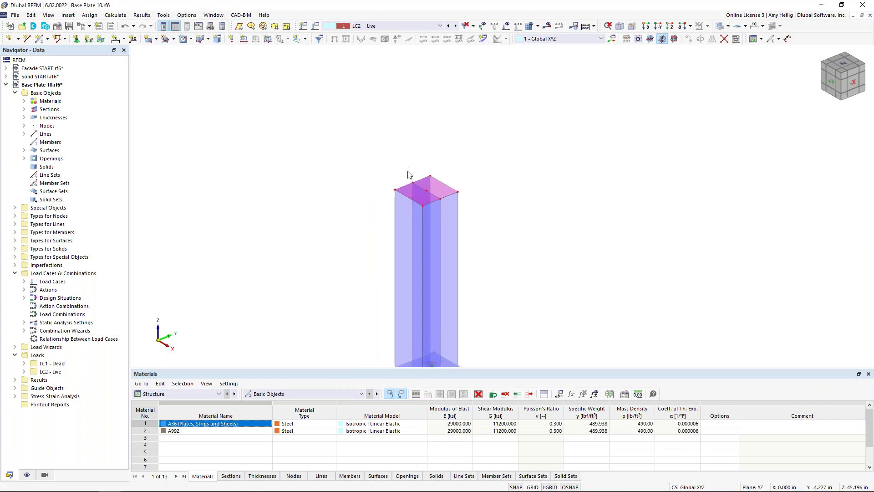
# Create a nodal force of -20 kip in the Z direction for load case LC1 - Dead at the column top's center node
pyautogui.click(231, 40)
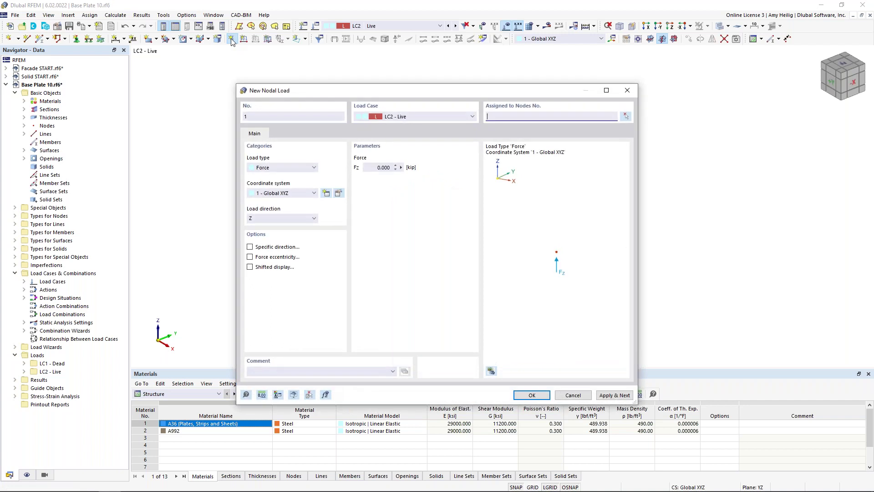
pyautogui.click(395, 117)
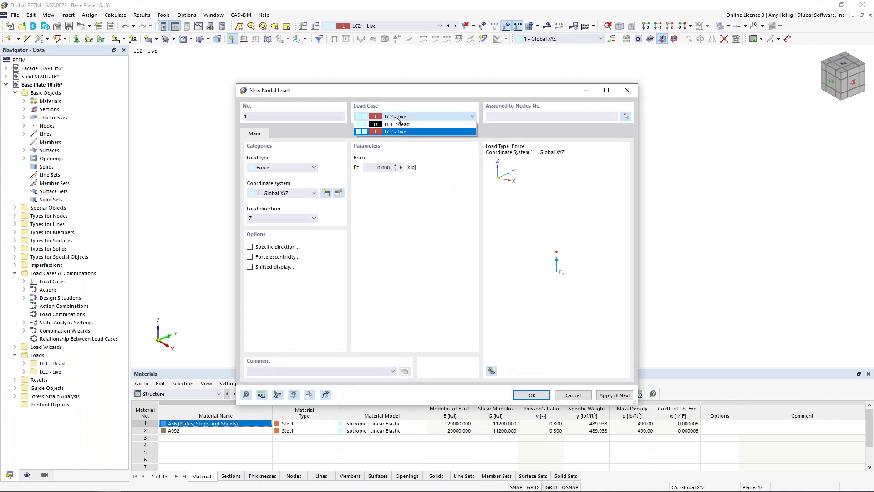
pyautogui.click(395, 125)
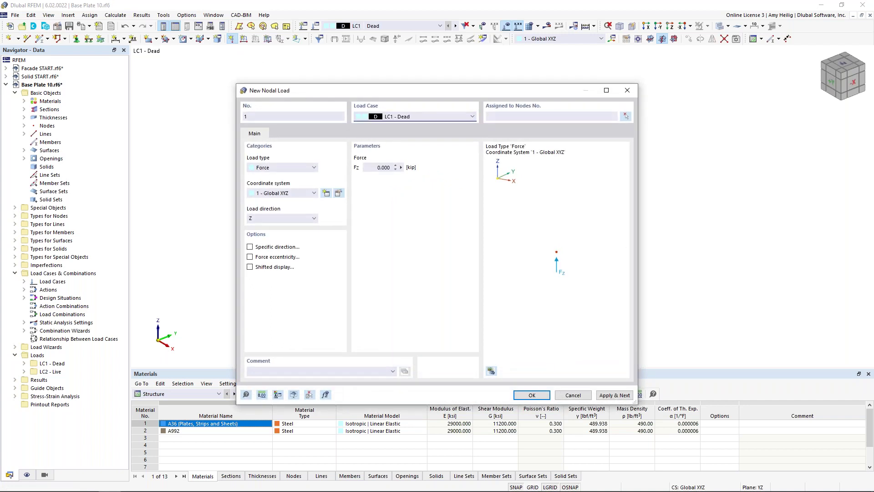
pyautogui.click(377, 167)
pyautogui.press('BackSpace')
pyautogui.click(625, 116)
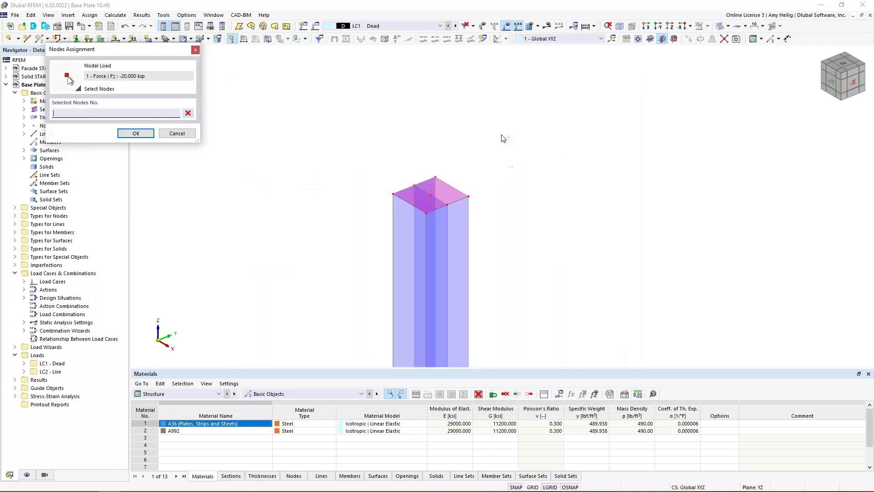
pyautogui.click(429, 195)
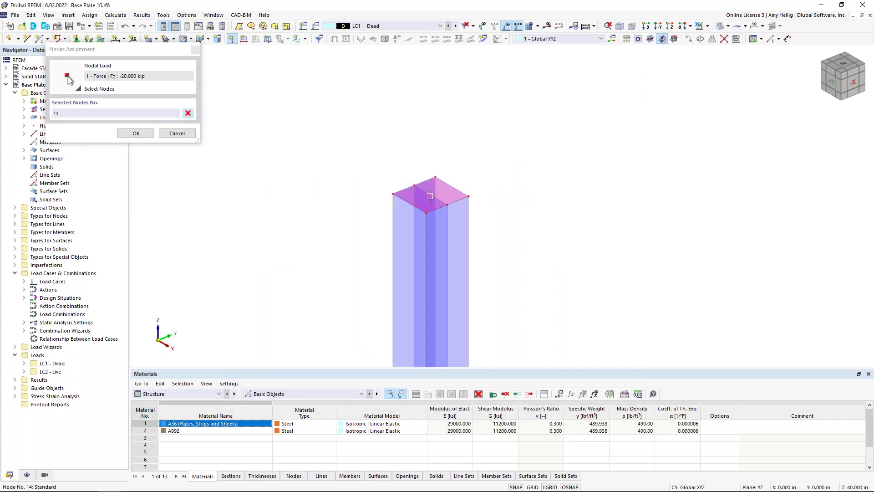
pyautogui.click(132, 133)
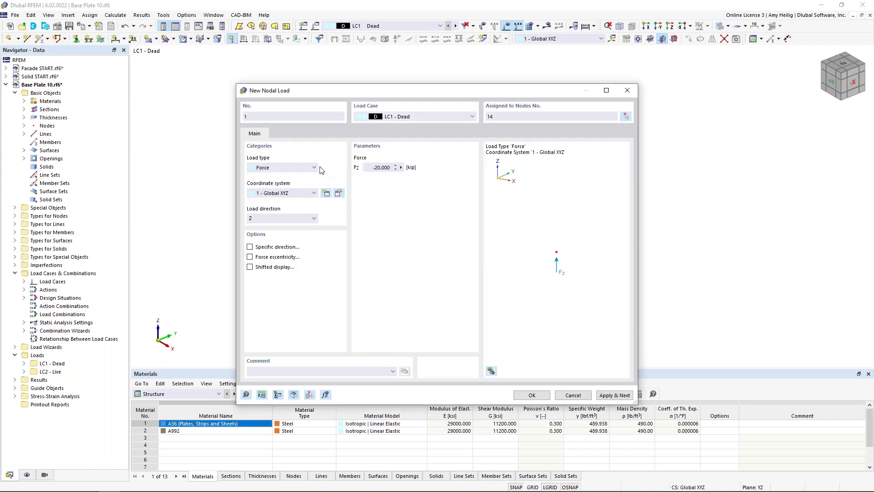
pyautogui.click(620, 395)
# Create a nodal force of 5 kip in the Y direction for load case LC2 - Live at the column top's center node
pyautogui.moveTo(537, 89); pyautogui.dragTo(547, 282)
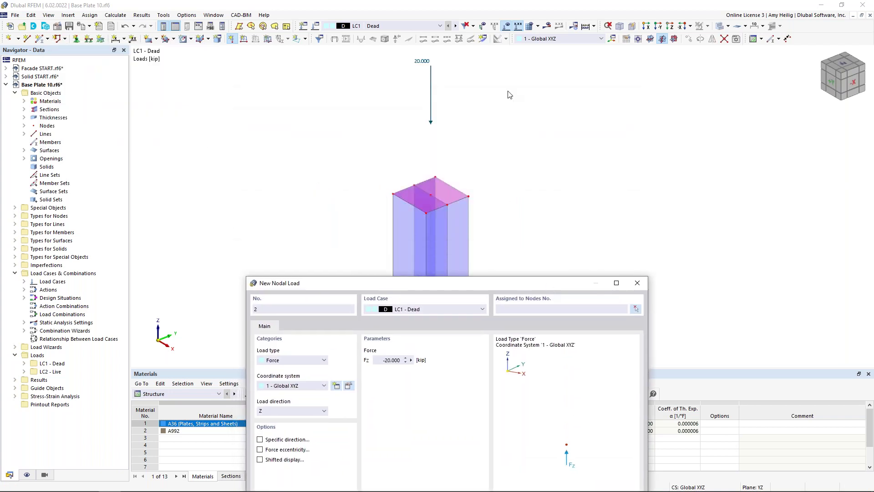
pyautogui.moveTo(487, 285); pyautogui.dragTo(488, 106)
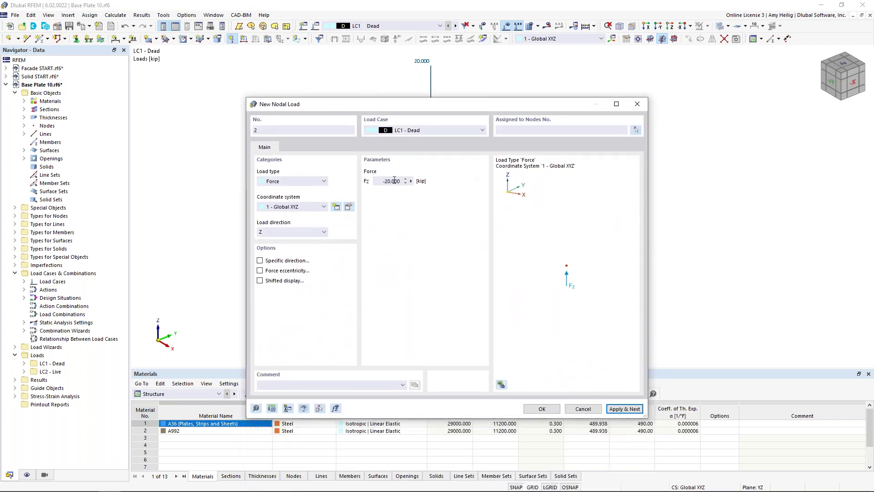
pyautogui.click(427, 128)
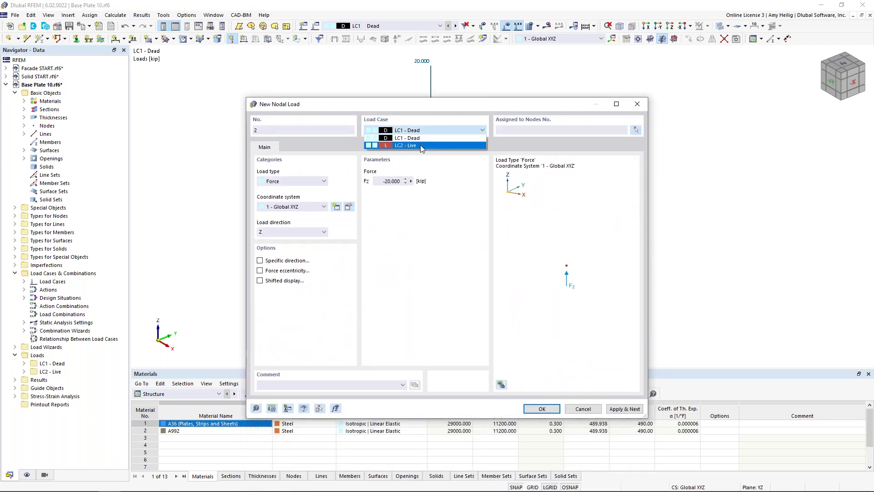
pyautogui.click(420, 145)
pyautogui.click(398, 180)
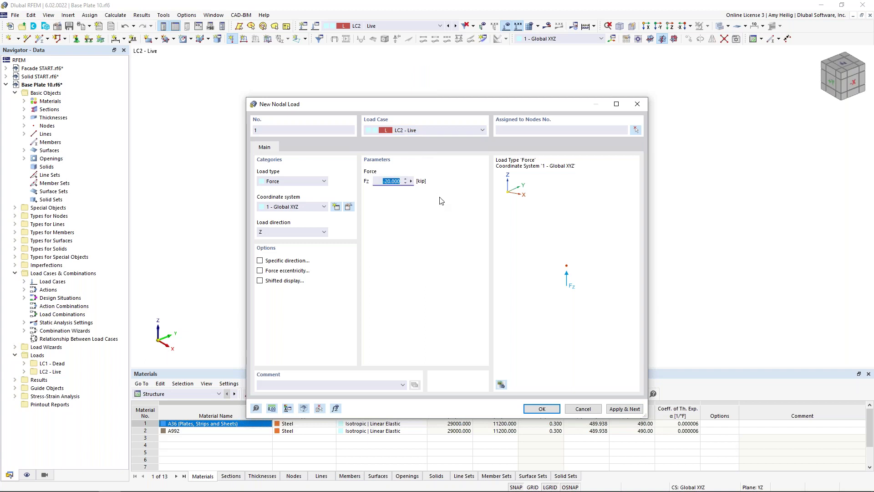
pyautogui.write('5')
pyautogui.click(315, 232)
pyautogui.click(542, 409)
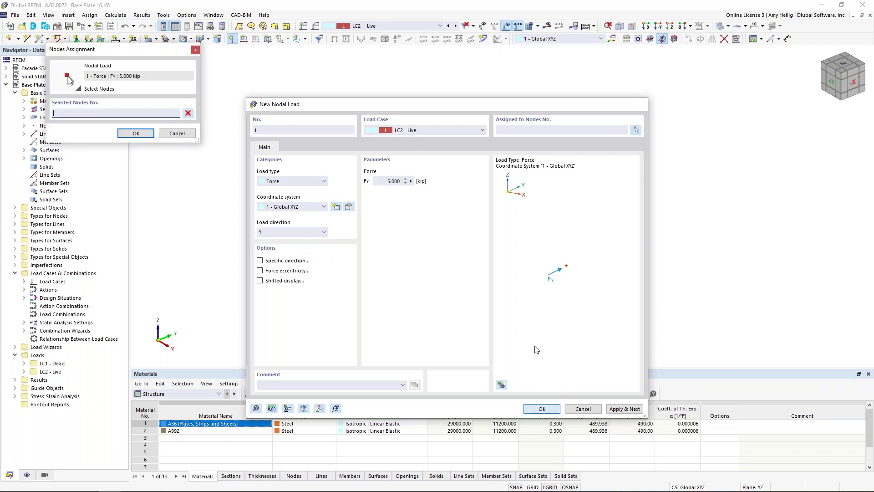
pyautogui.click(431, 196)
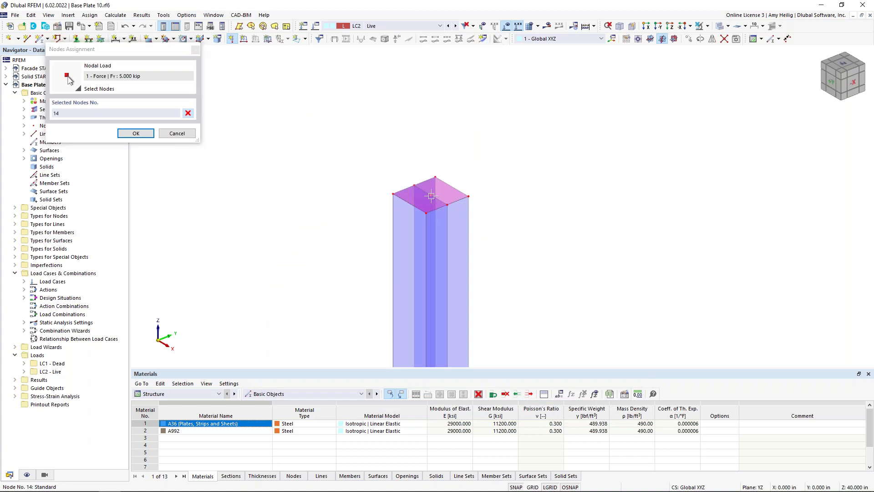
pyautogui.click(132, 133)
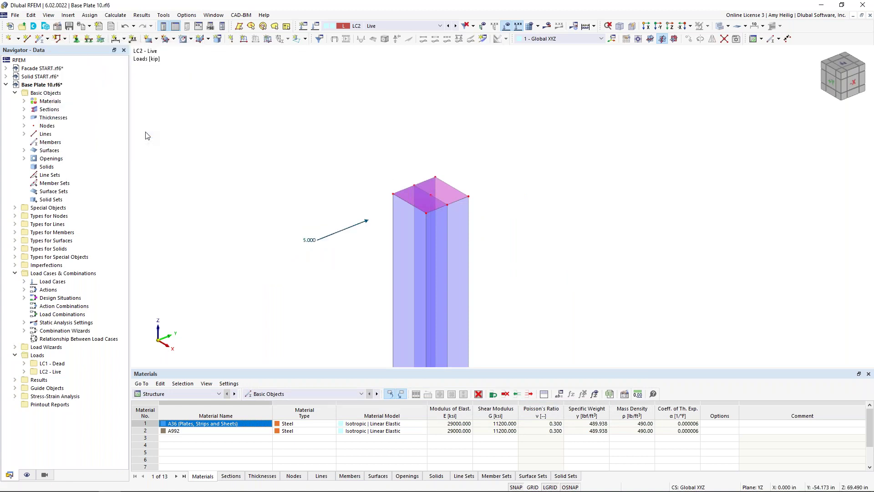
# Review the loads of both load cases and turn off the Combination wizard in the load case and combination base settings
pyautogui.scroll(-2, 293, 171)
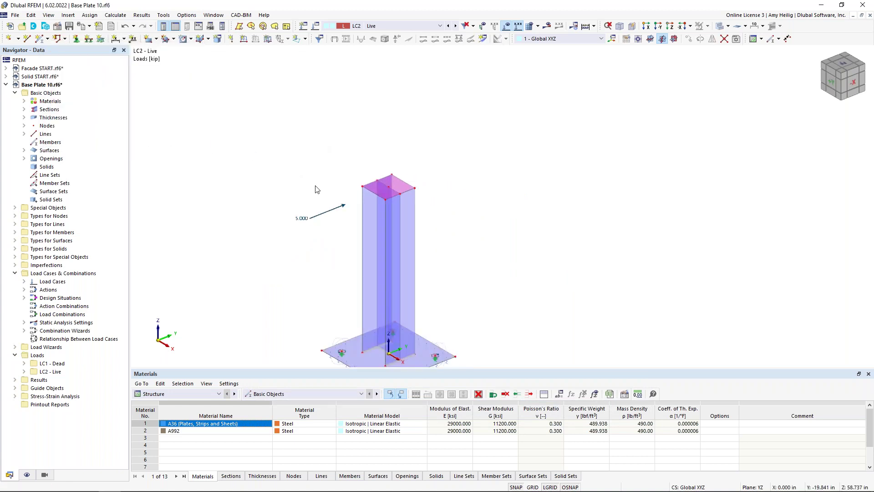
pyautogui.click(449, 26)
pyautogui.click(456, 26)
pyautogui.click(316, 26)
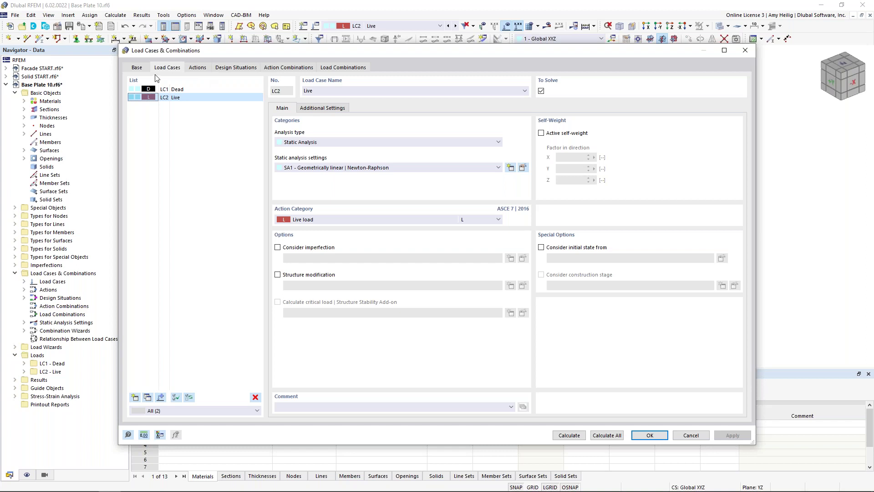
pyautogui.click(138, 68)
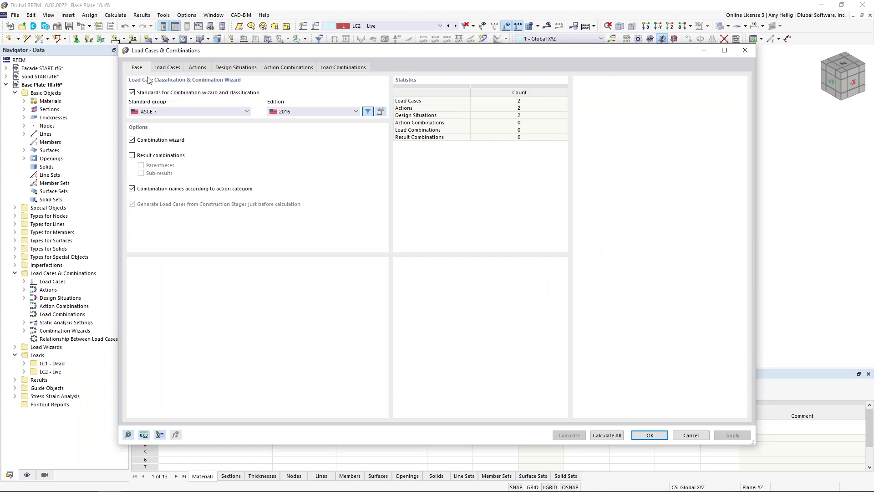
pyautogui.click(132, 141)
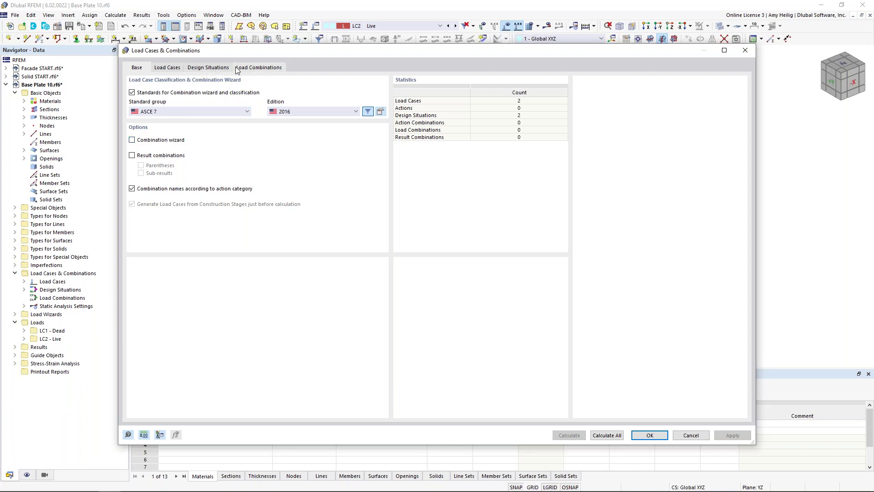
# Delete the Section 2.4 (ASD) design situation and confirm the deletion
pyautogui.click(212, 68)
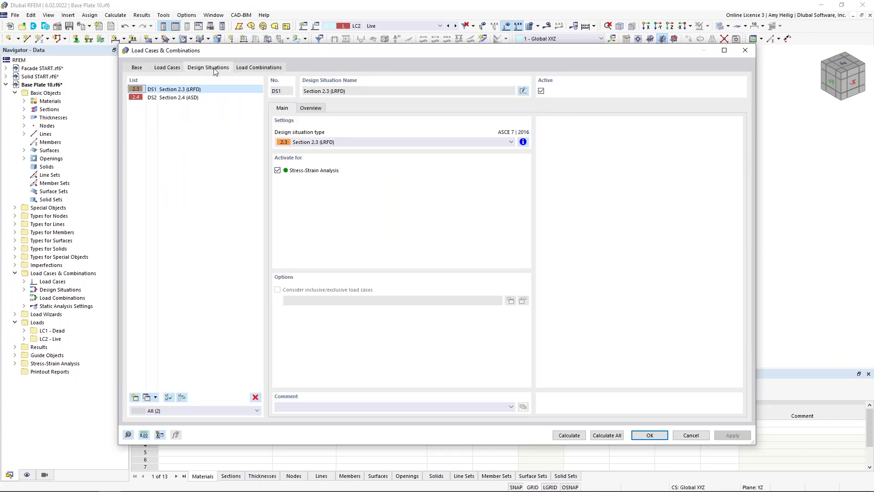
pyautogui.click(205, 100)
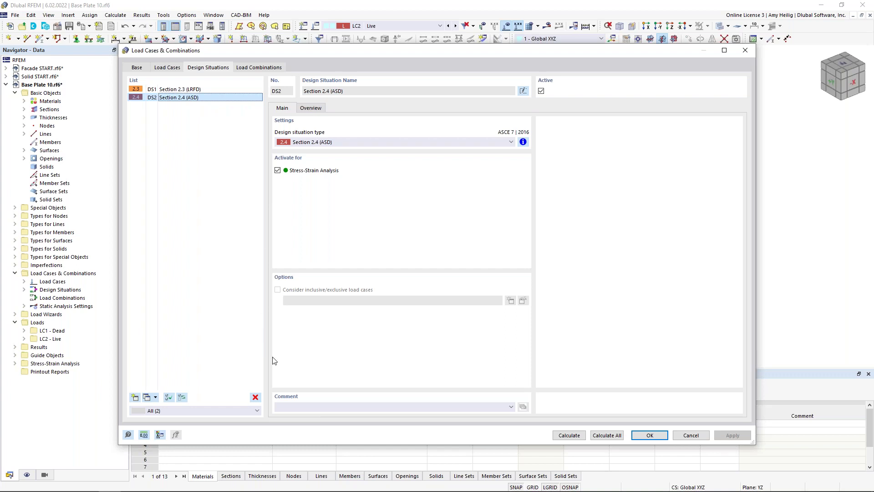
pyautogui.click(255, 397)
pyautogui.click(444, 282)
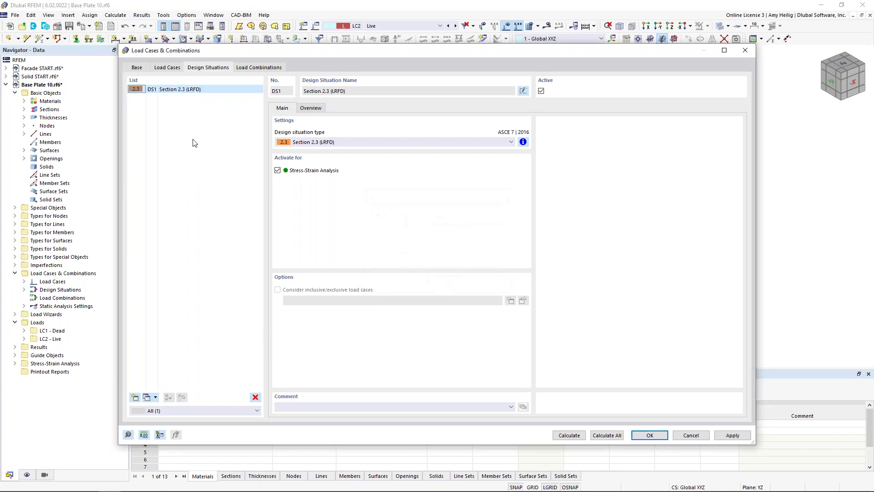
# Give the Section 2.3 (LRFD) design situation the user-defined name "Design Situation 1"
pyautogui.click(207, 93)
pyautogui.click(524, 91)
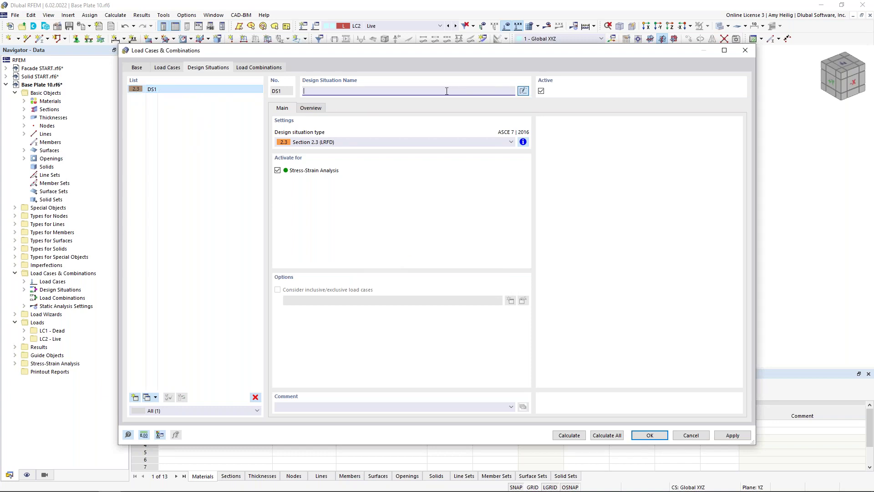
pyautogui.write('Design Situation 1')
# Add a load combination with the static analysis settings SA1 - Geometrically linear | Newton-Raphson
pyautogui.click(259, 67)
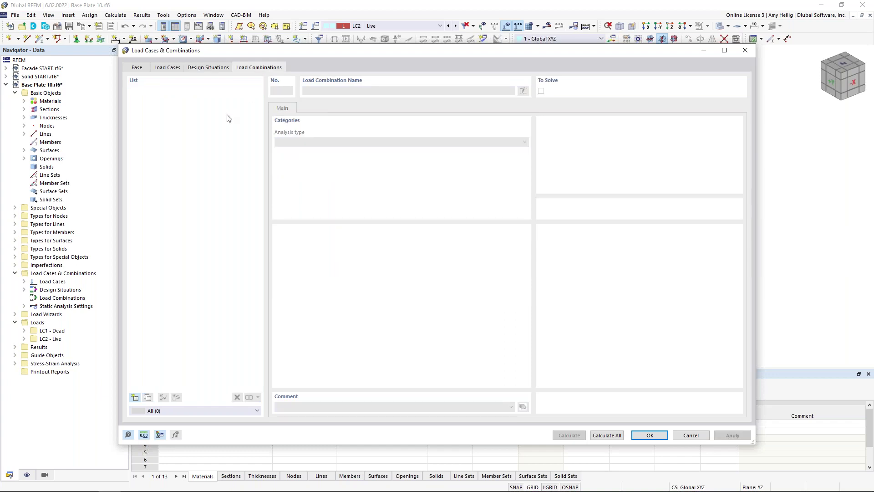
pyautogui.click(134, 396)
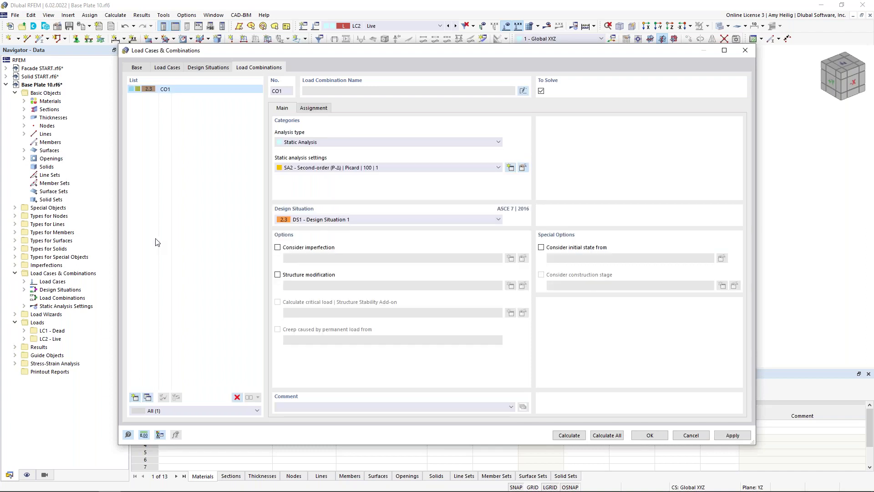
pyautogui.click(304, 169)
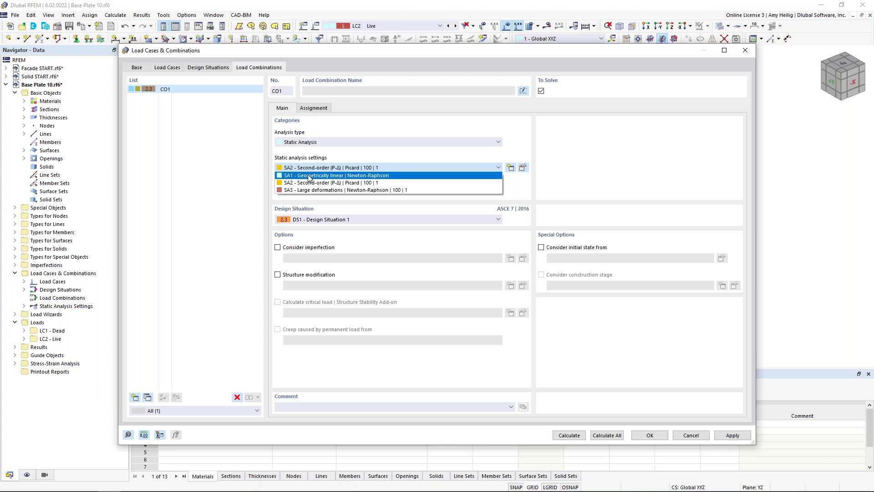
pyautogui.click(309, 176)
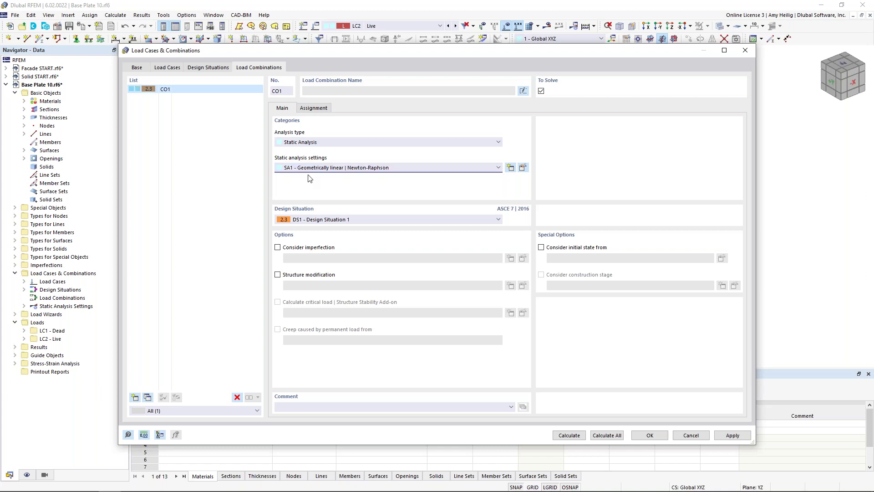
# Assign load cases LC1 Dead and LC2 Live to the new load combination and accept the load case settings
pyautogui.click(321, 111)
pyautogui.doubleClick(326, 131)
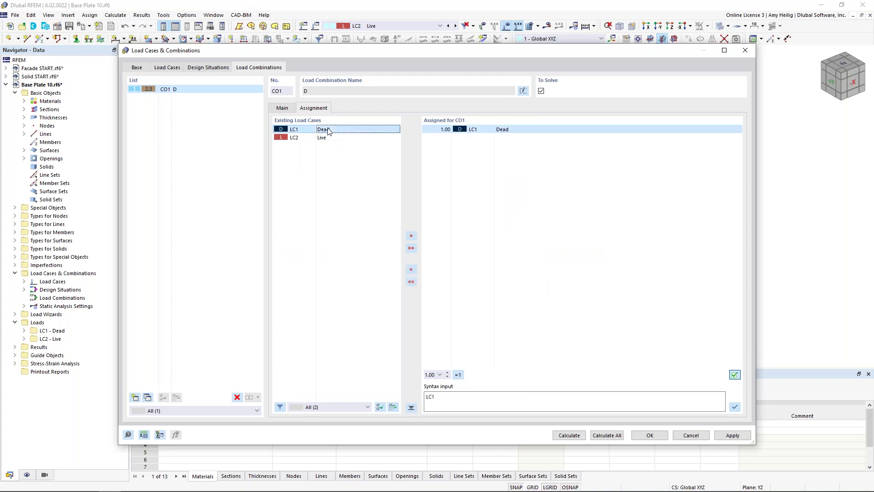
pyautogui.doubleClick(330, 138)
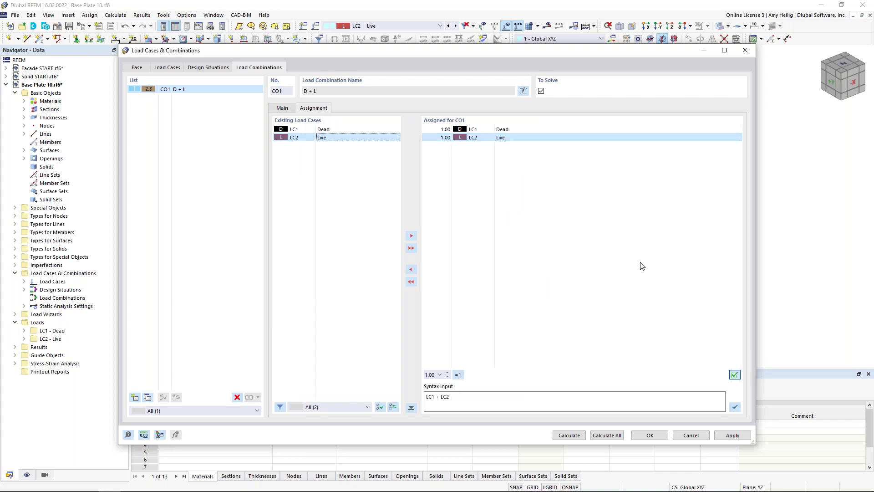
pyautogui.click(650, 435)
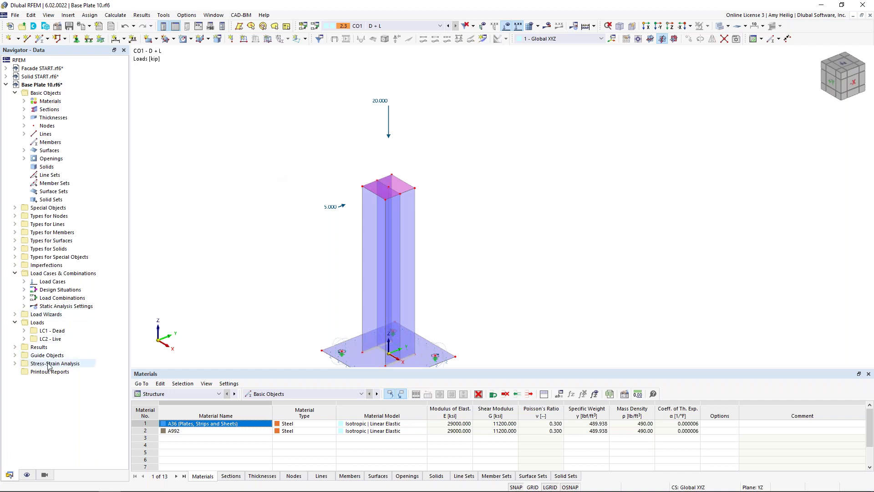
# Enable strain analysis in the global settings of the Stress-Strain Analysis add-on
pyautogui.click(15, 363)
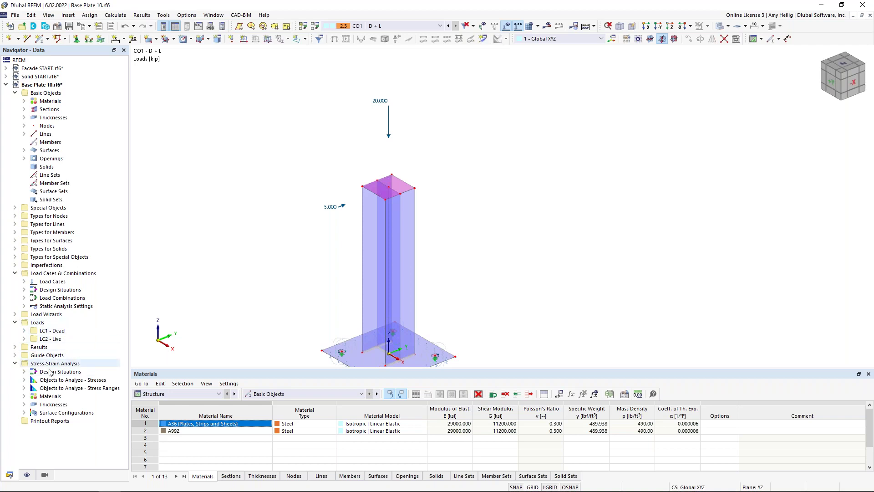
pyautogui.rightClick(71, 232)
pyautogui.click(112, 311)
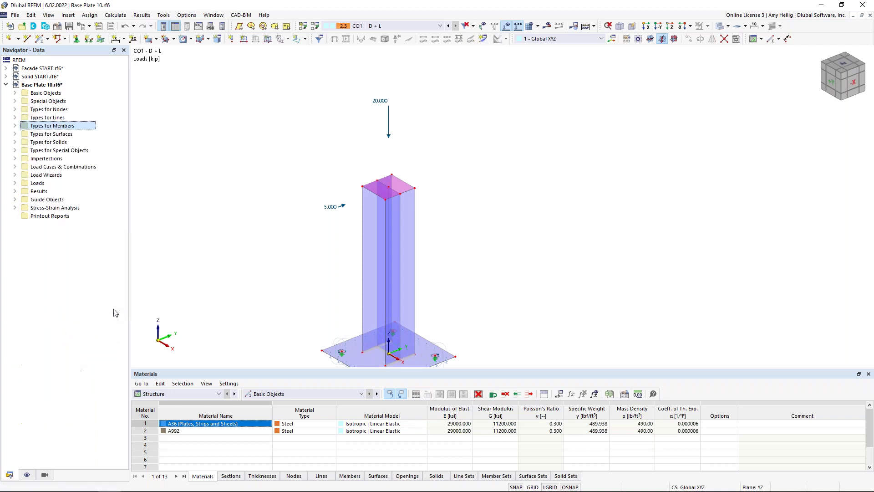
pyautogui.click(15, 208)
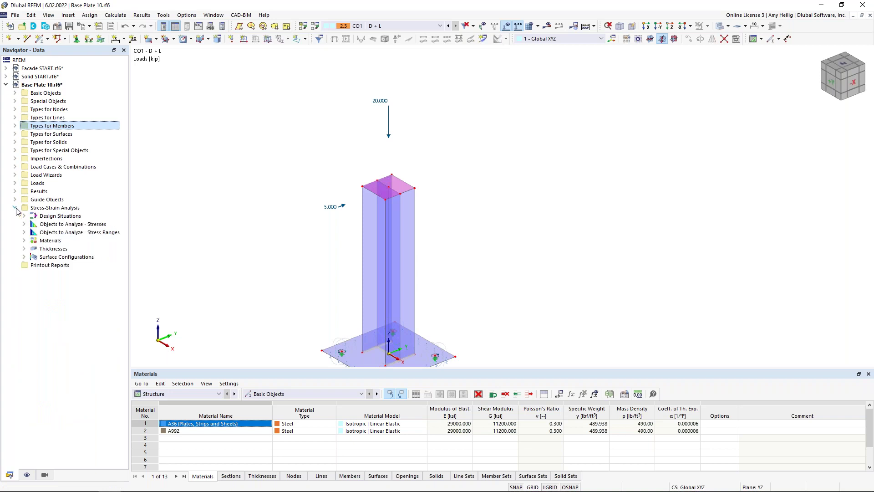
pyautogui.rightClick(60, 209)
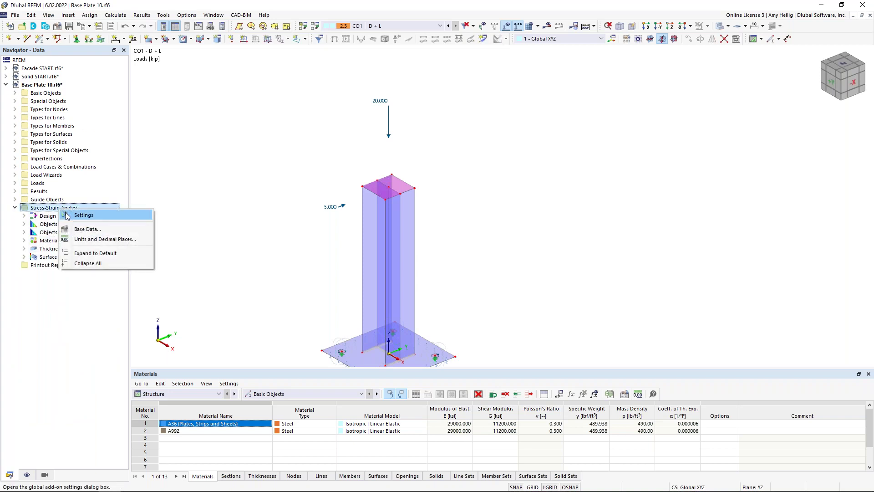
pyautogui.click(82, 215)
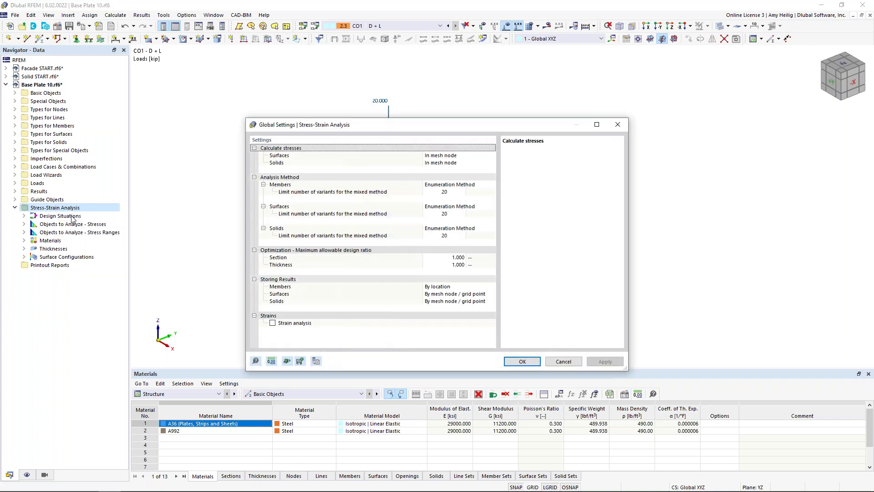
pyautogui.click(272, 323)
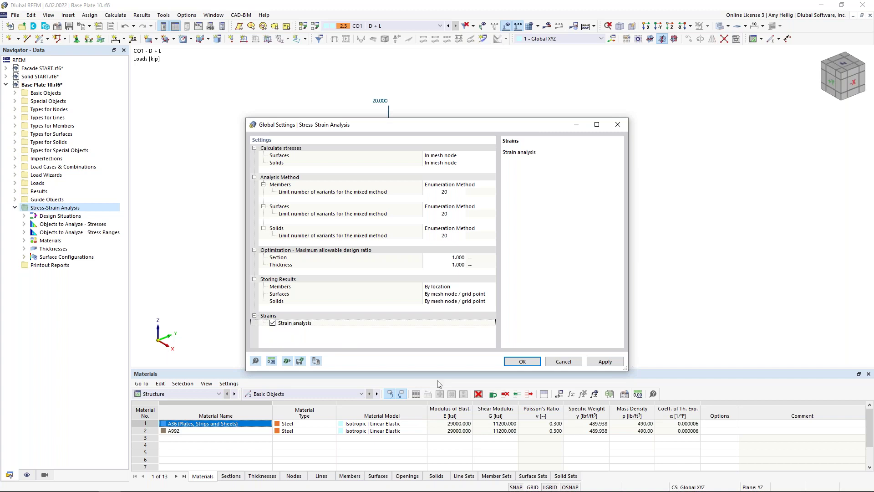
pyautogui.click(517, 363)
# In the Default surface configuration, restrict the stresses to calculate to σeqv,max,von Mises with the limit equivalent stress type
pyautogui.click(24, 257)
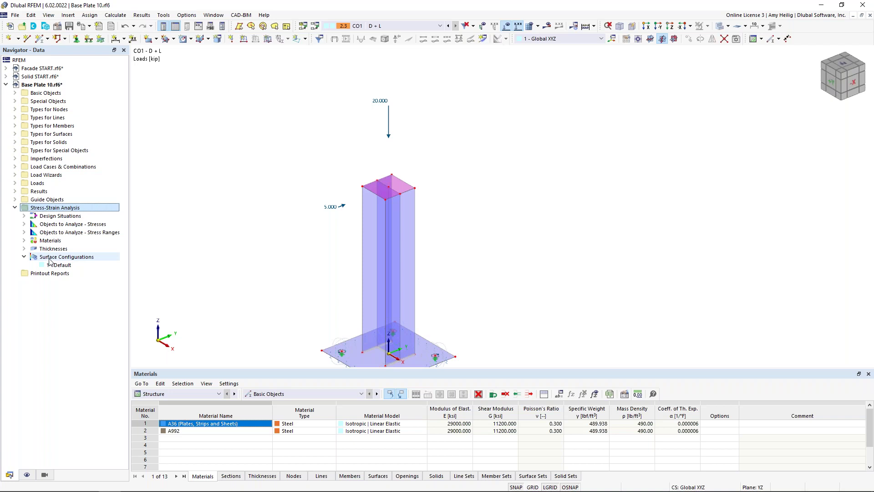
pyautogui.moveTo(223, 302); pyautogui.dragTo(433, 212, button='middle')
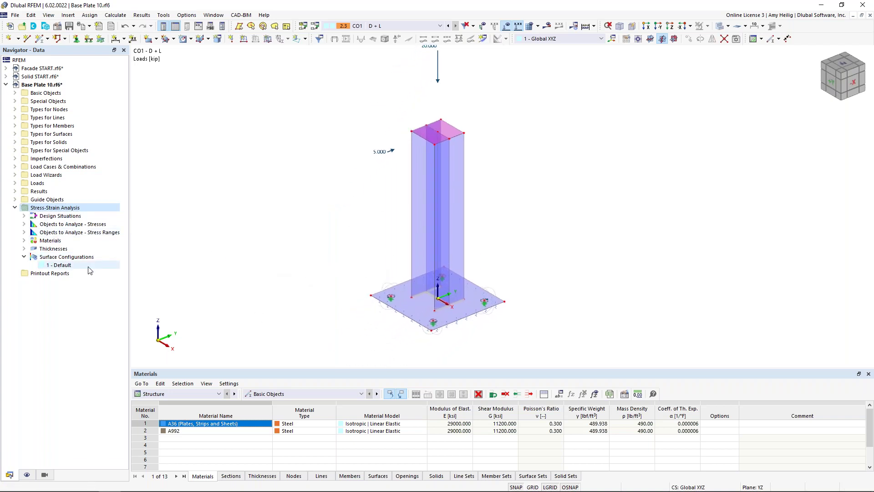
pyautogui.doubleClick(64, 265)
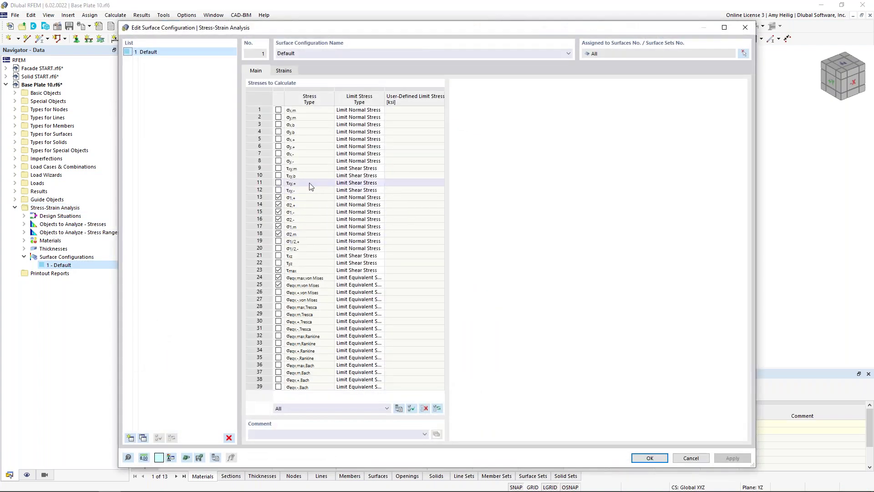
pyautogui.click(310, 198)
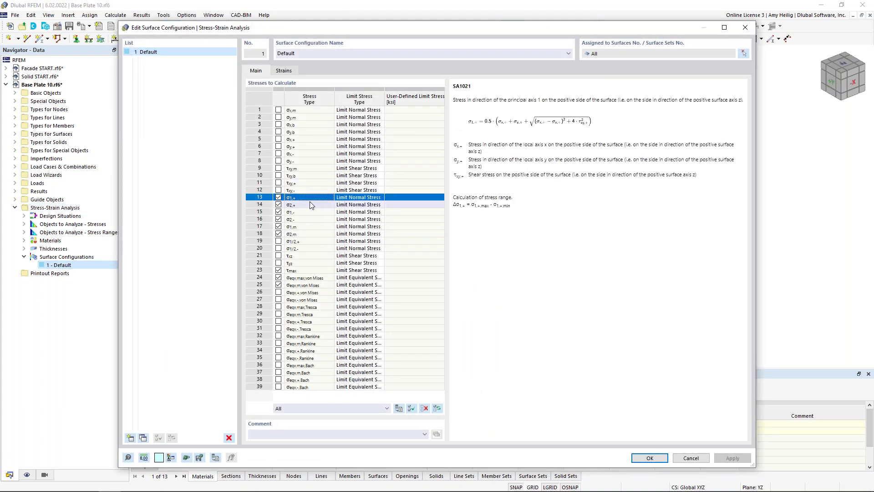
pyautogui.click(310, 204)
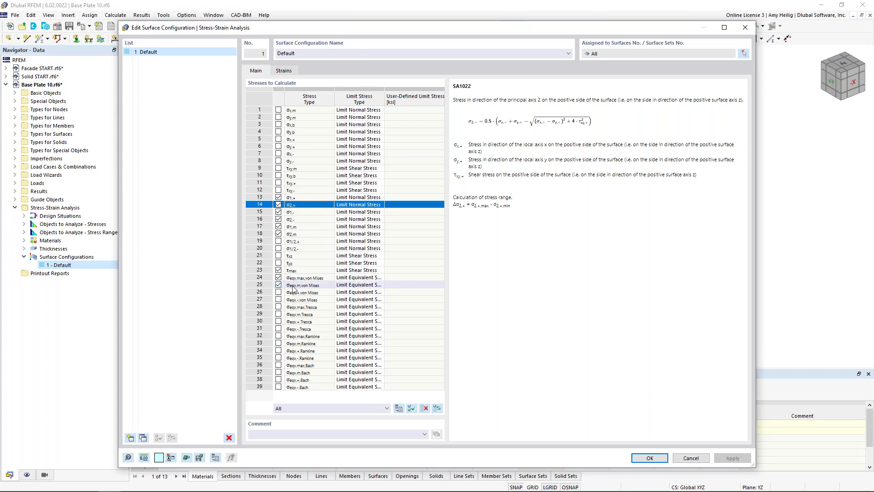
pyautogui.click(425, 409)
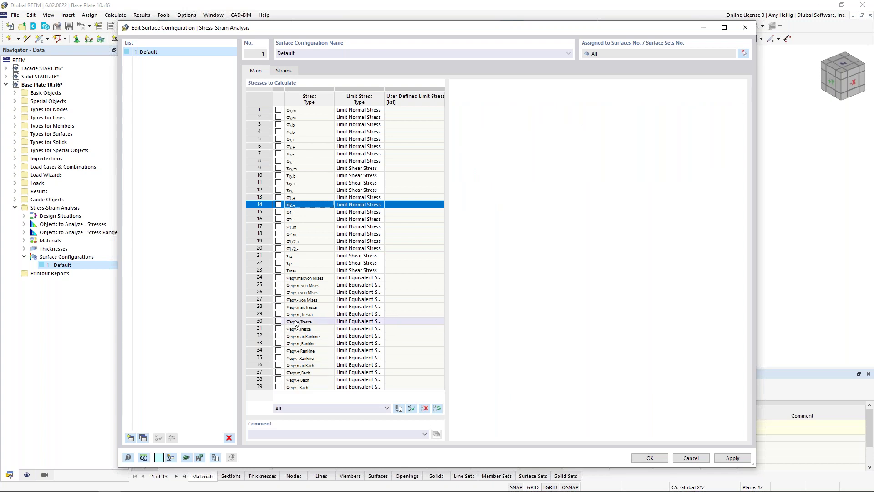
pyautogui.click(279, 278)
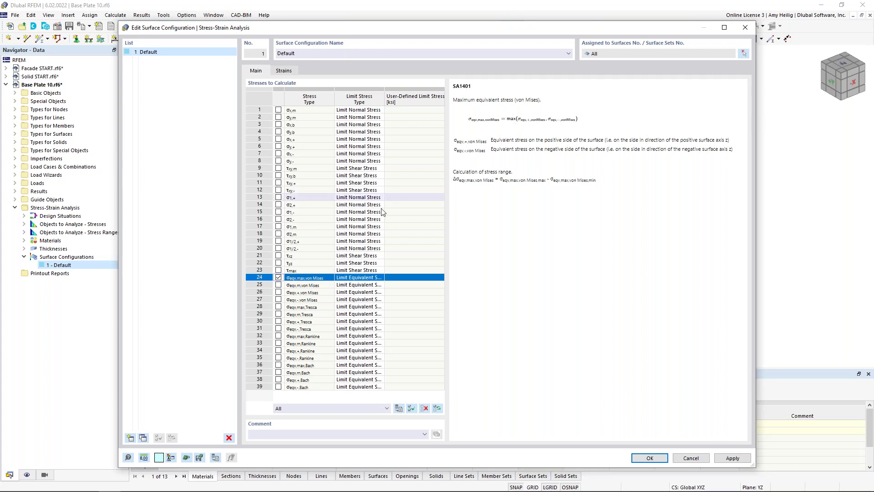
pyautogui.click(362, 280)
pyautogui.click(380, 277)
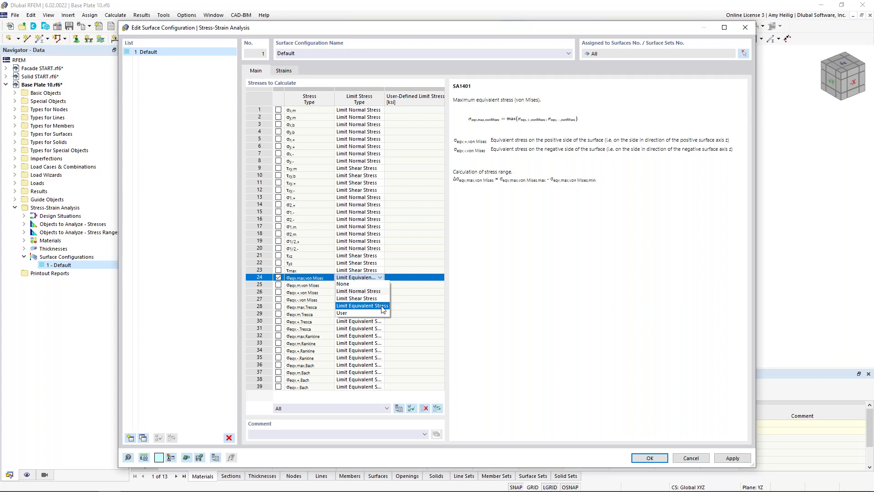
pyautogui.click(499, 303)
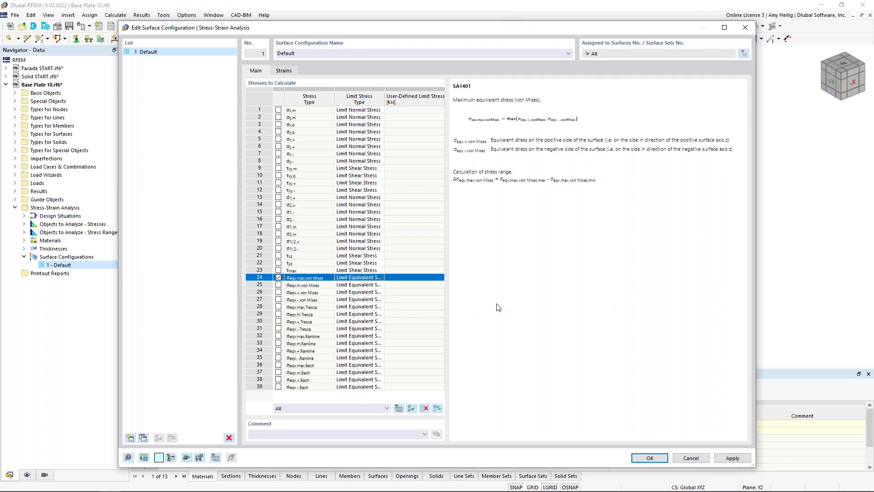
# Restrict the surface configuration's strains to calculate to εMises only and accept the configuration
pyautogui.click(284, 71)
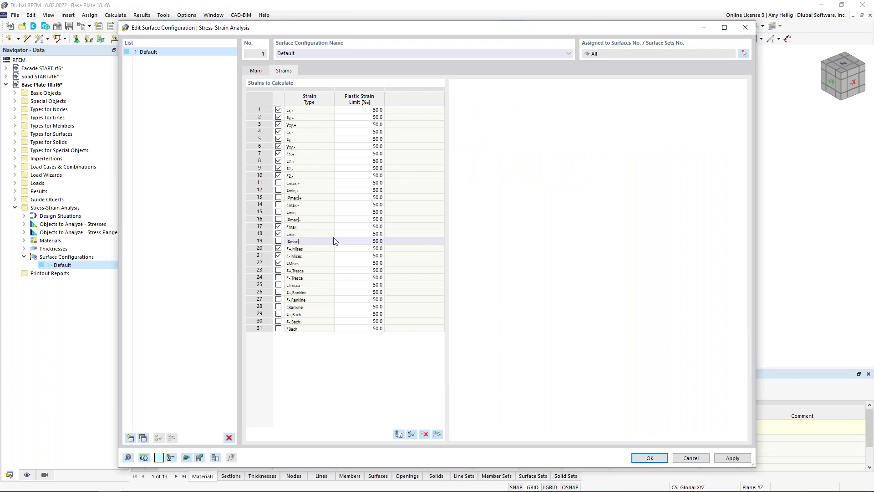
pyautogui.click(424, 434)
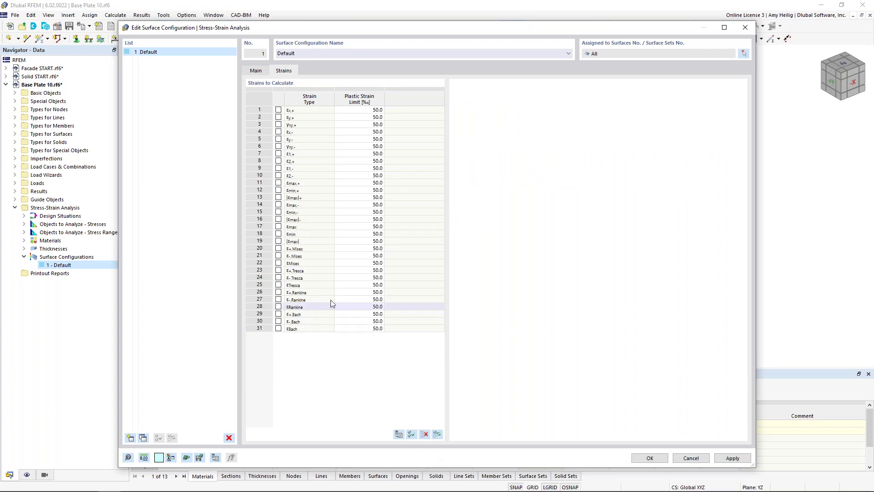
pyautogui.click(278, 264)
pyautogui.click(278, 264)
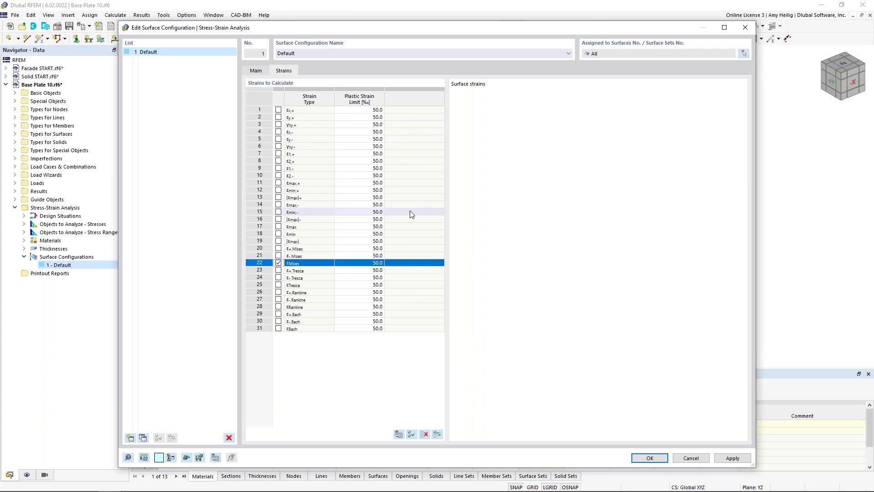
pyautogui.click(255, 72)
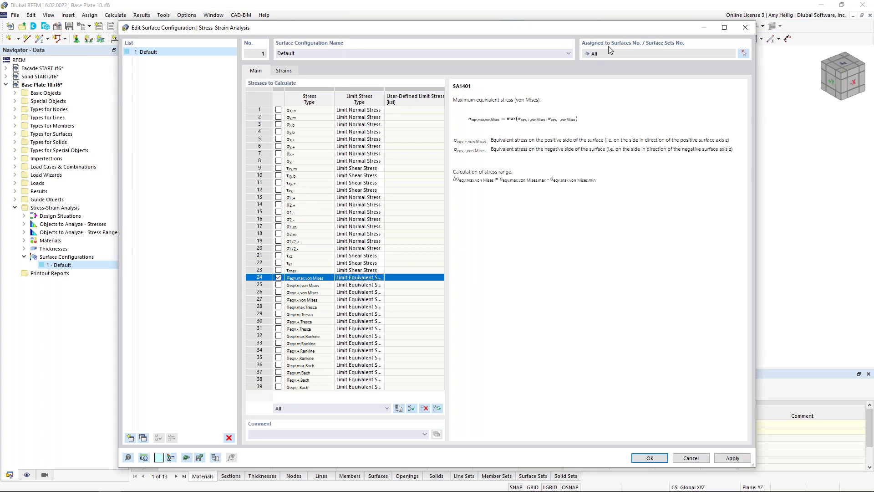
pyautogui.click(656, 459)
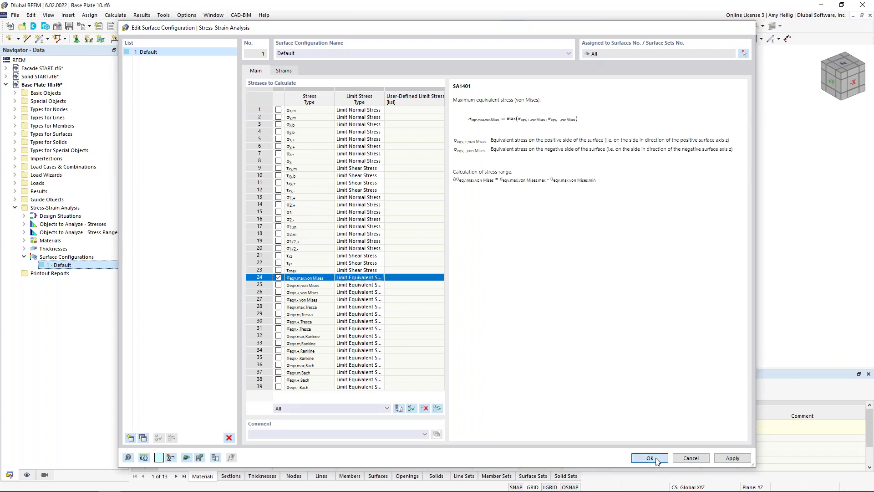
# Go through the Stress-Strain Analysis input tables and include all surfaces in the stress range analysis
pyautogui.moveTo(280, 370); pyautogui.dragTo(280, 286)
pyautogui.click(217, 310)
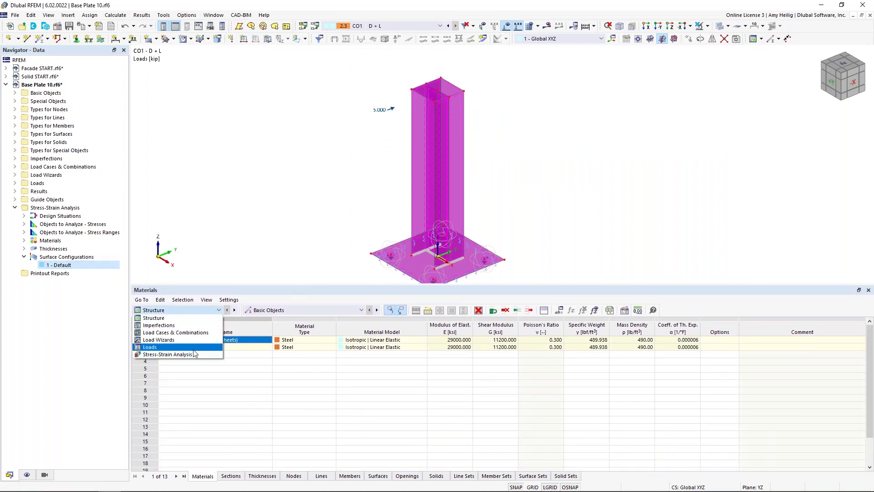
pyautogui.click(192, 355)
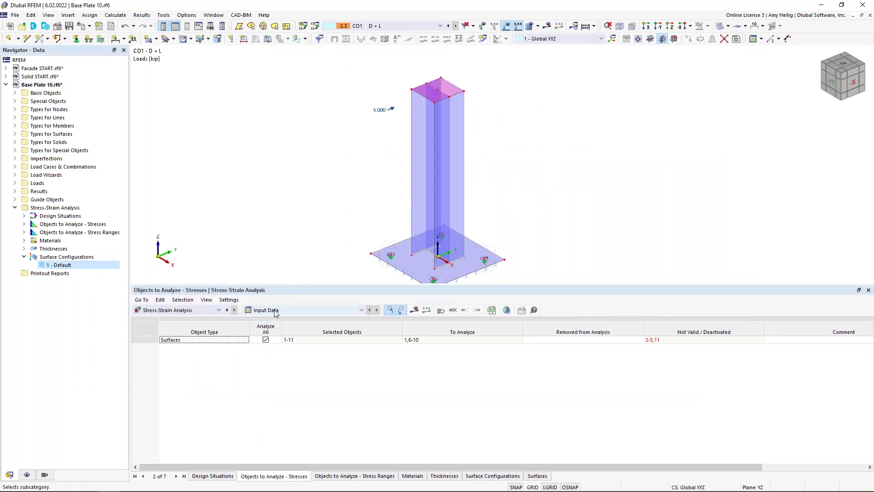
pyautogui.click(218, 475)
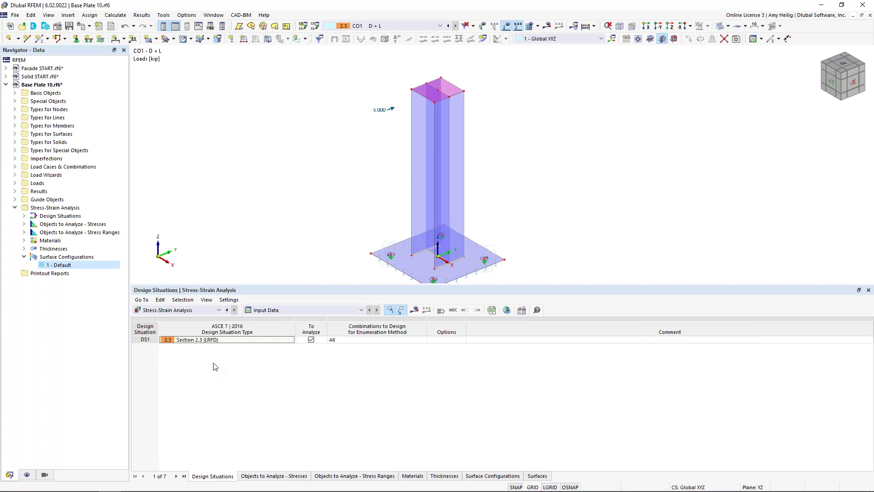
pyautogui.click(278, 476)
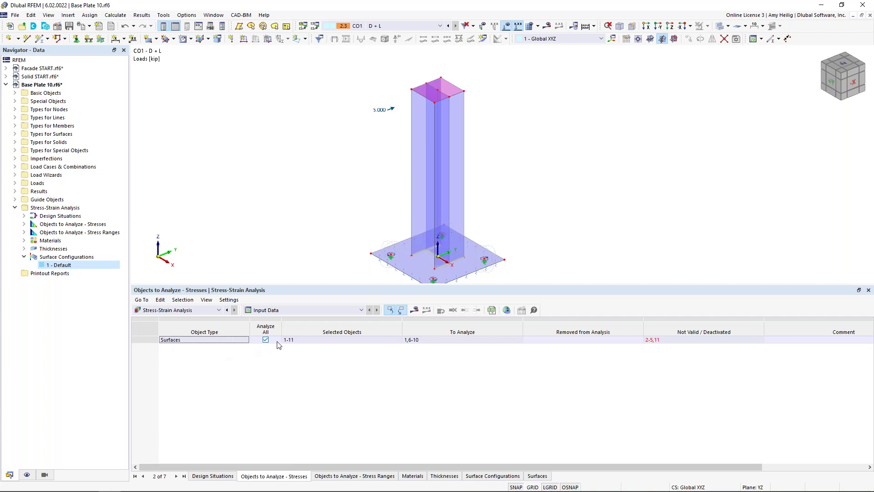
pyautogui.click(344, 476)
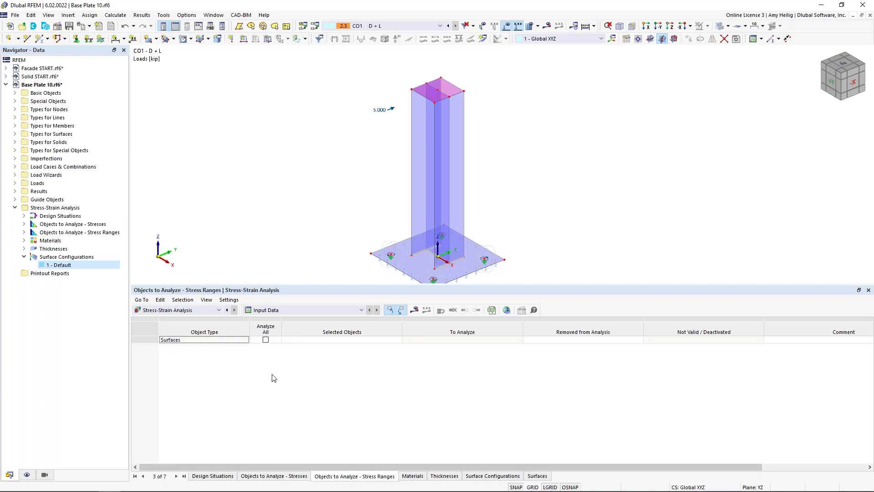
pyautogui.click(265, 340)
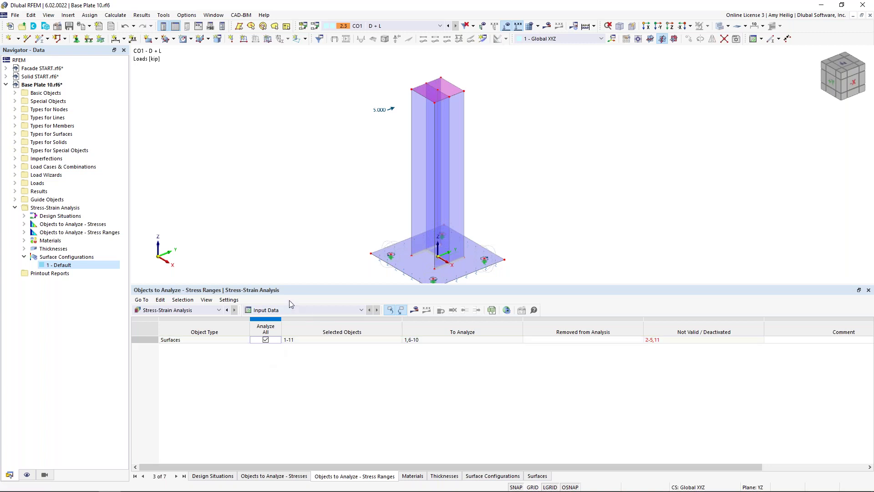
# Calculate the whole model and display the static analysis global deformations for CO1
pyautogui.click(115, 15)
pyautogui.click(128, 36)
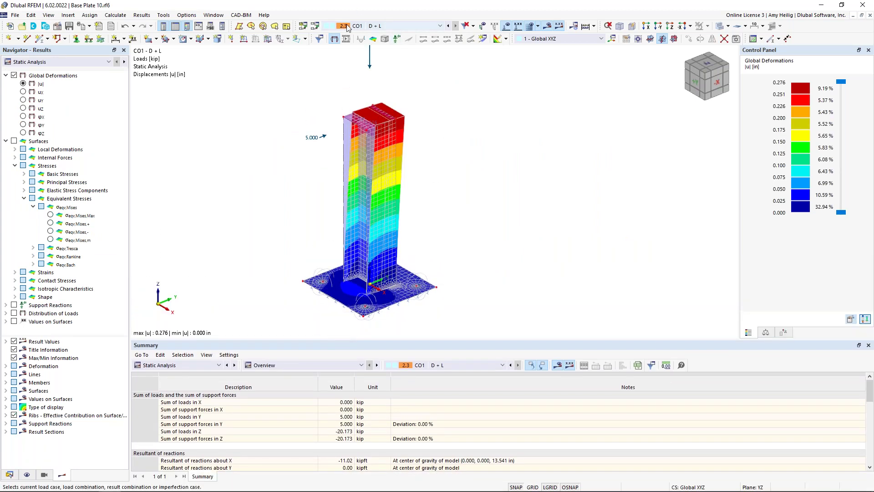
pyautogui.click(99, 63)
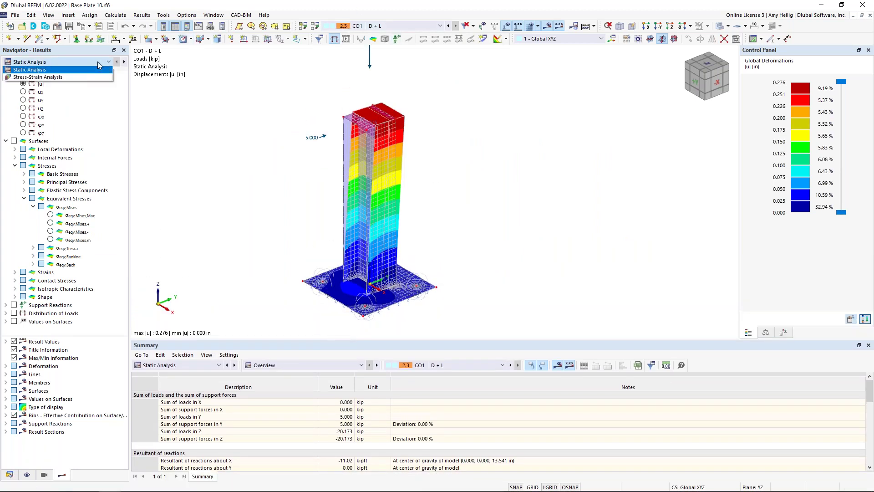
pyautogui.click(51, 72)
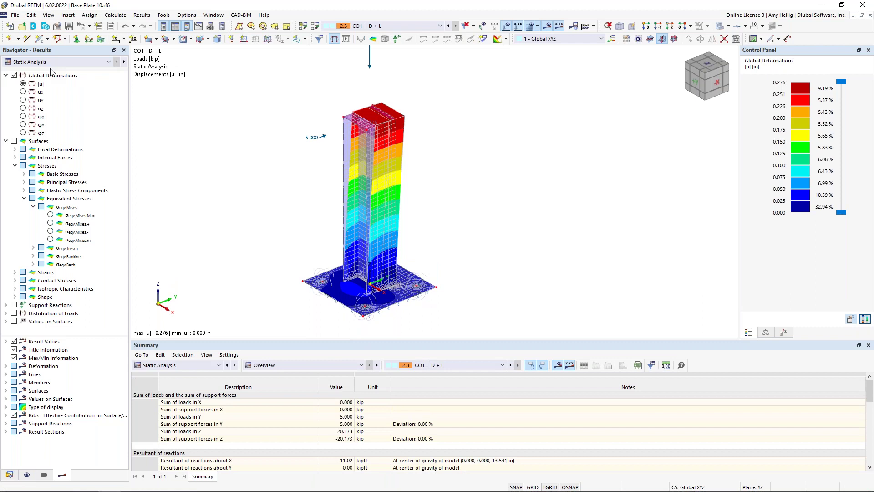
pyautogui.moveTo(282, 250); pyautogui.dragTo(347, 254, button='middle')
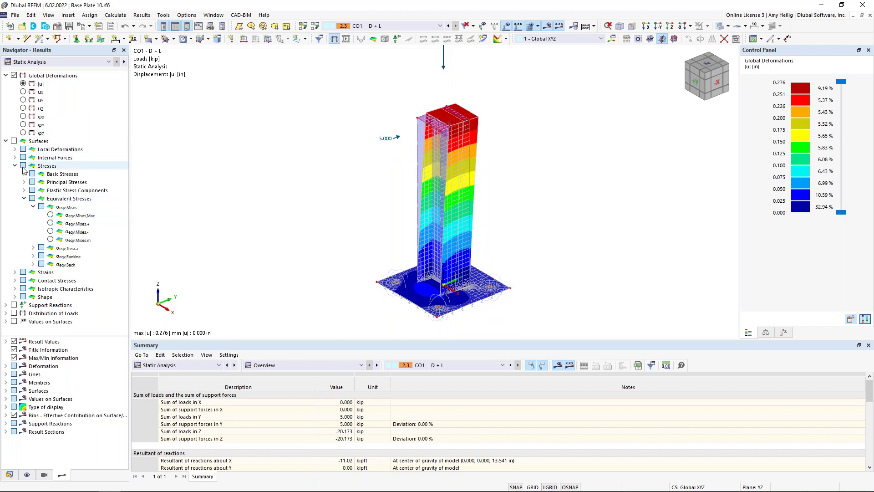
# Display the equivalent surface stresses σeqv,Mises,Max and examine the stress concentrations where the column meets the base plate
pyautogui.click(14, 141)
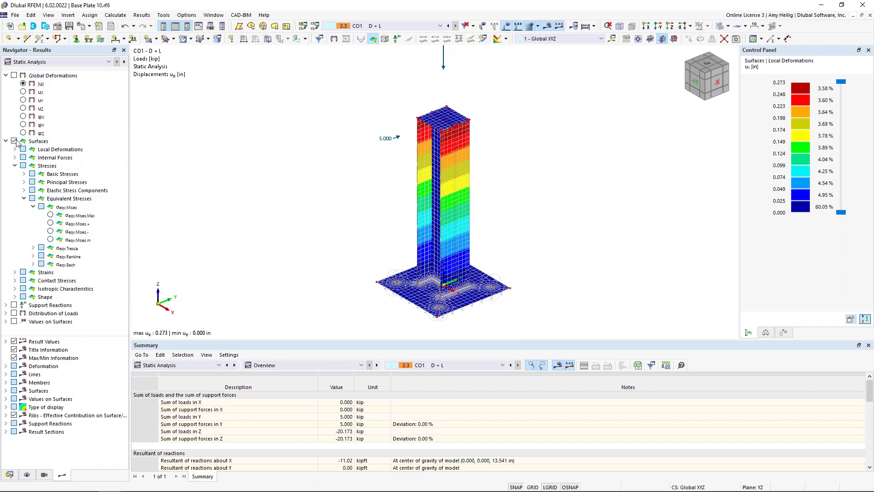
pyautogui.click(14, 272)
pyautogui.scroll(-1, 62, 295)
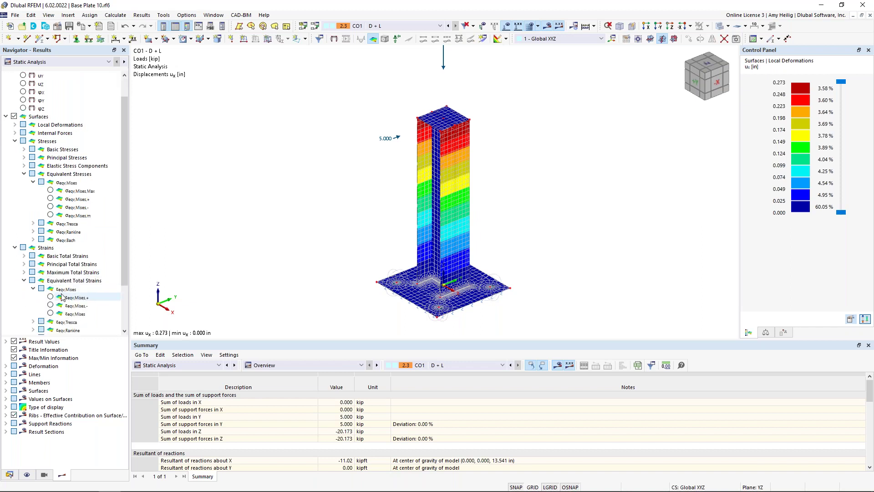
pyautogui.click(50, 191)
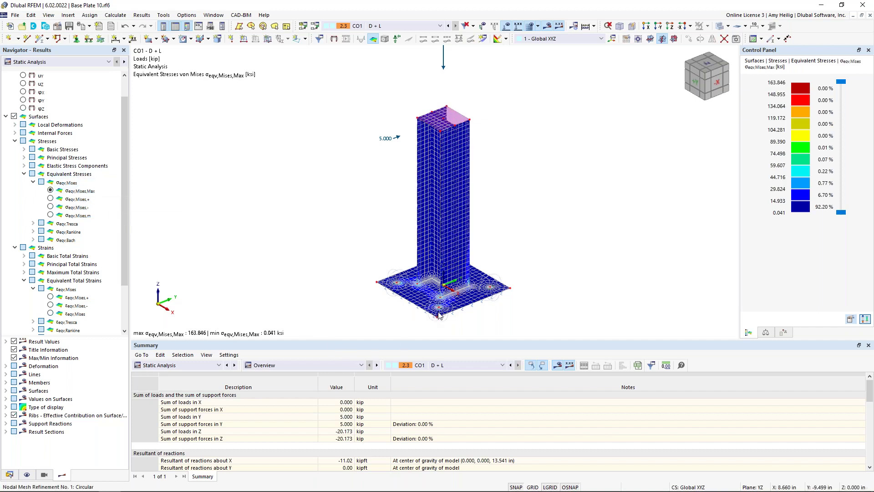
pyautogui.scroll(2, 446, 304)
pyautogui.scroll(3, 446, 304)
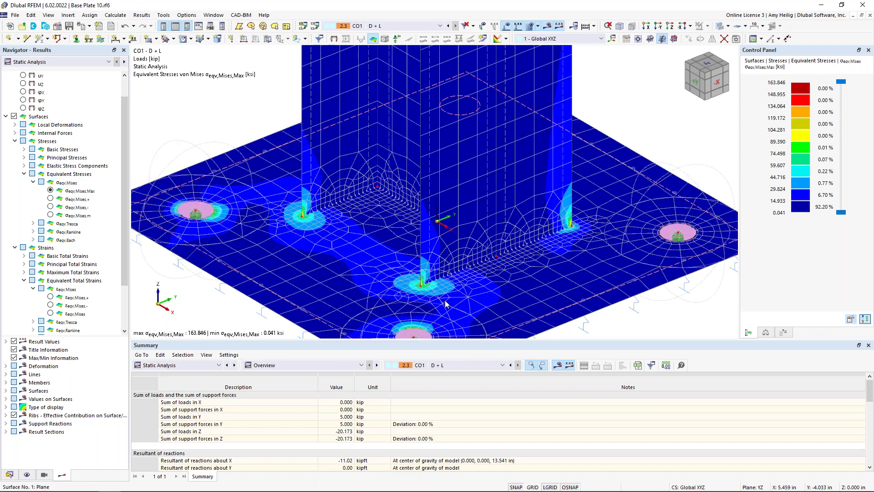
pyautogui.scroll(3, 438, 291)
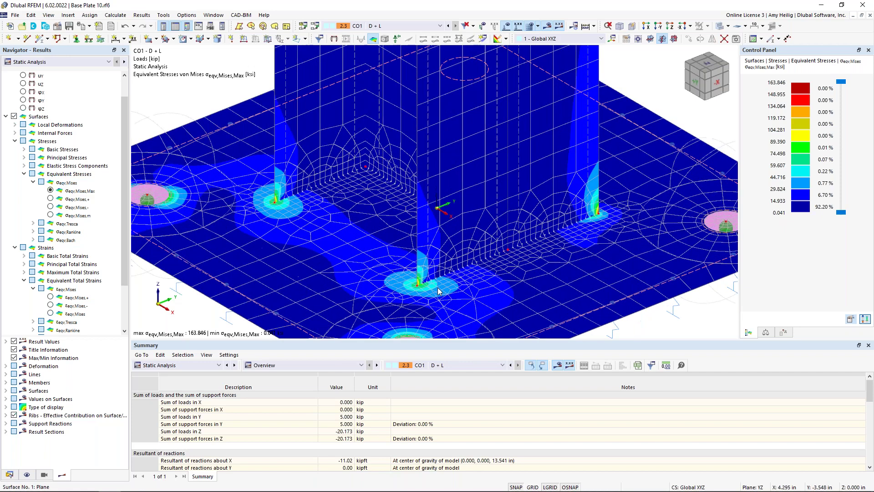
pyautogui.scroll(-3, 433, 289)
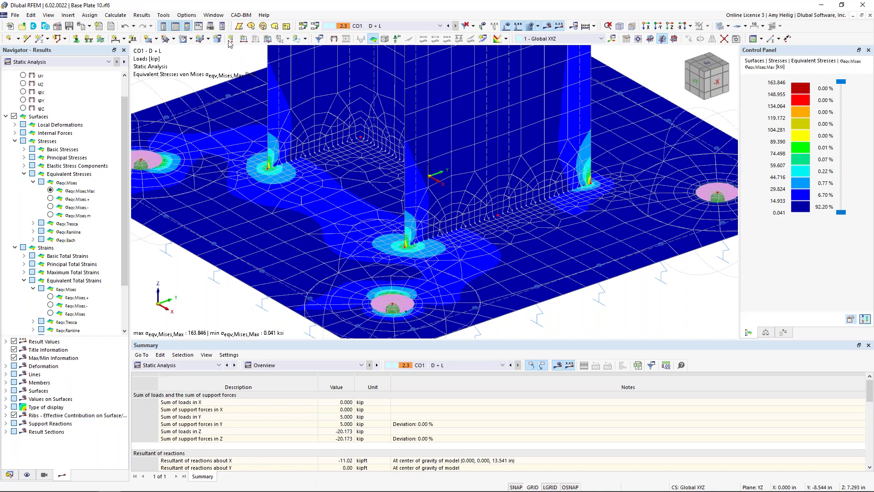
# Set the surface result smoothing to Constant on mesh elements and inspect the stresses at the column's bottom corner
pyautogui.click(117, 16)
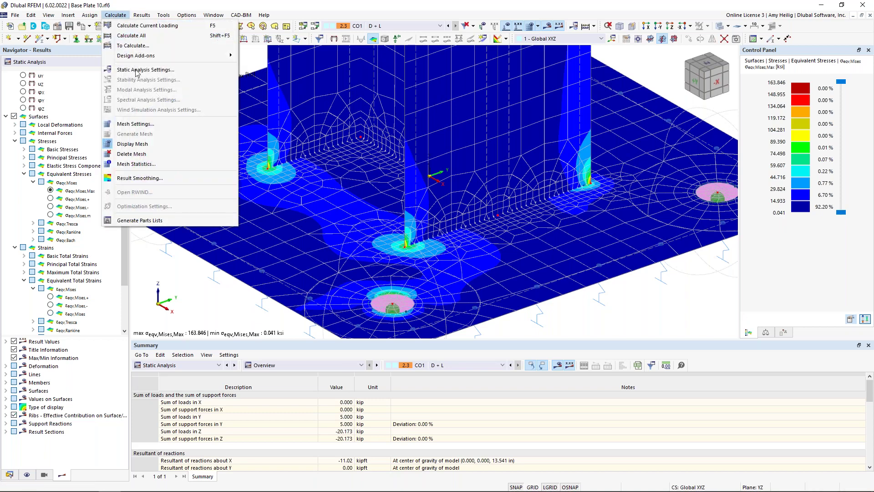
pyautogui.click(152, 180)
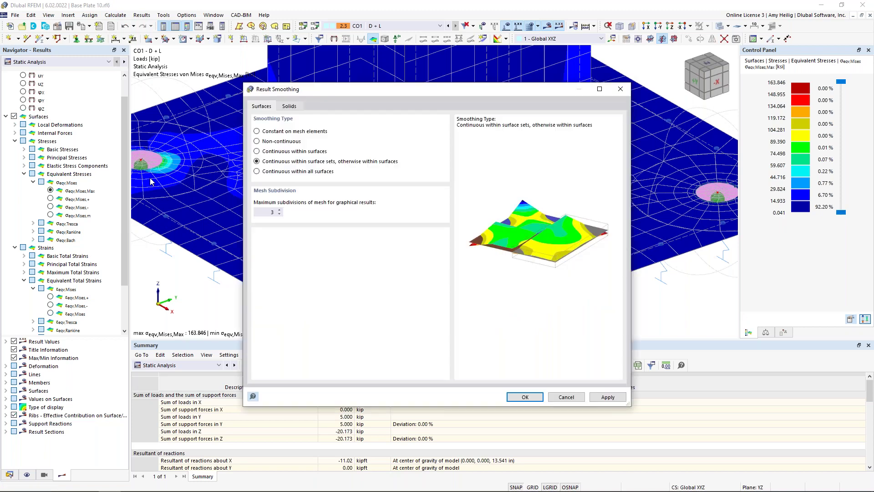
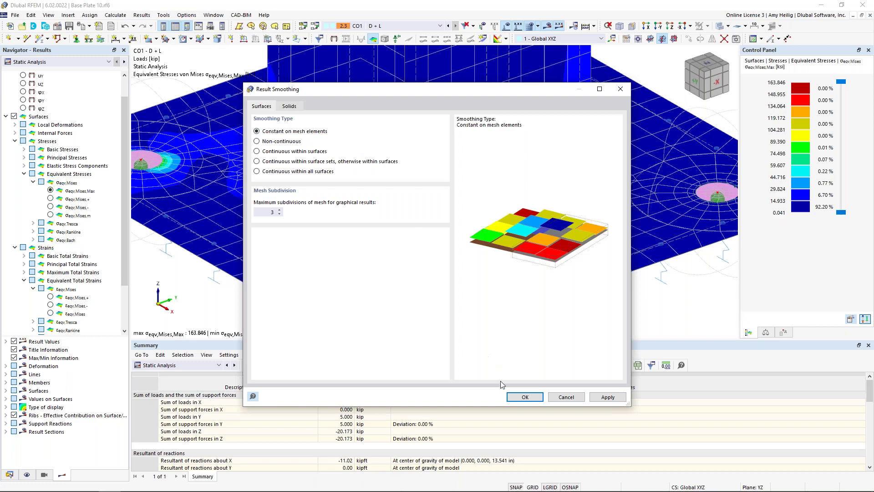
pyautogui.click(524, 397)
pyautogui.click(475, 290)
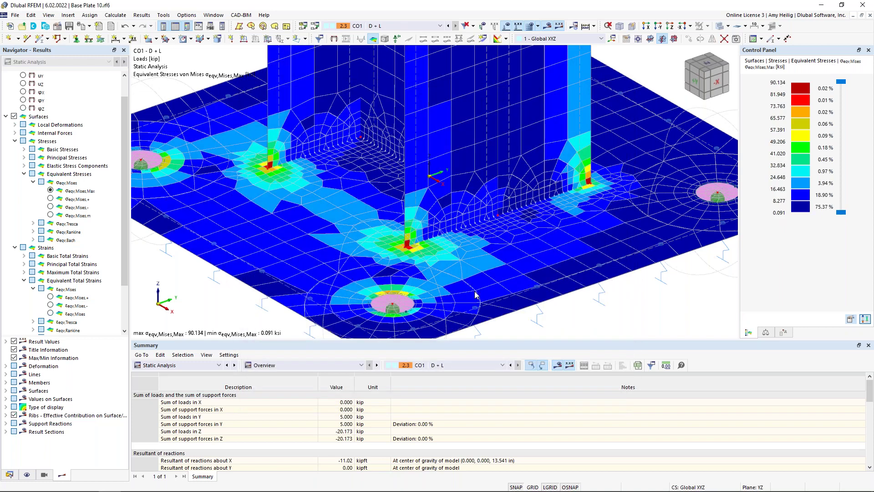
pyautogui.scroll(5, 403, 245)
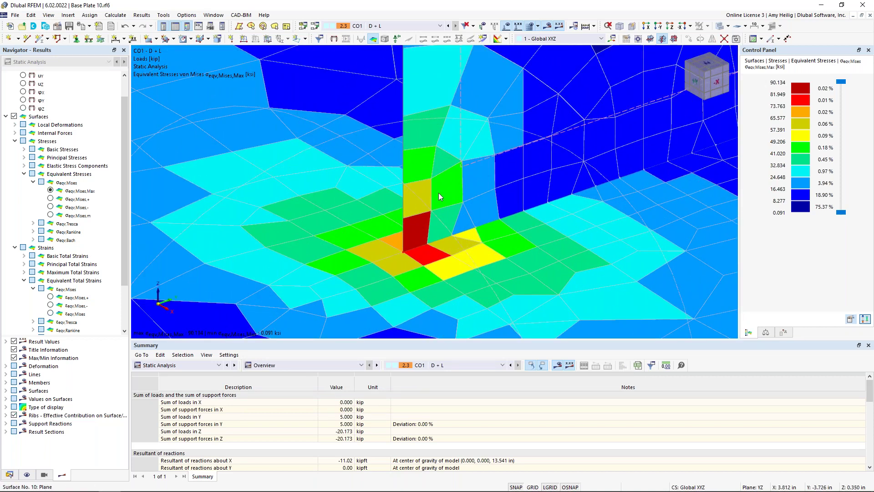
# Switch the tables to Stress-Strain Analysis and display its surface stress results for the whole base plate area
pyautogui.scroll(-5, 438, 192)
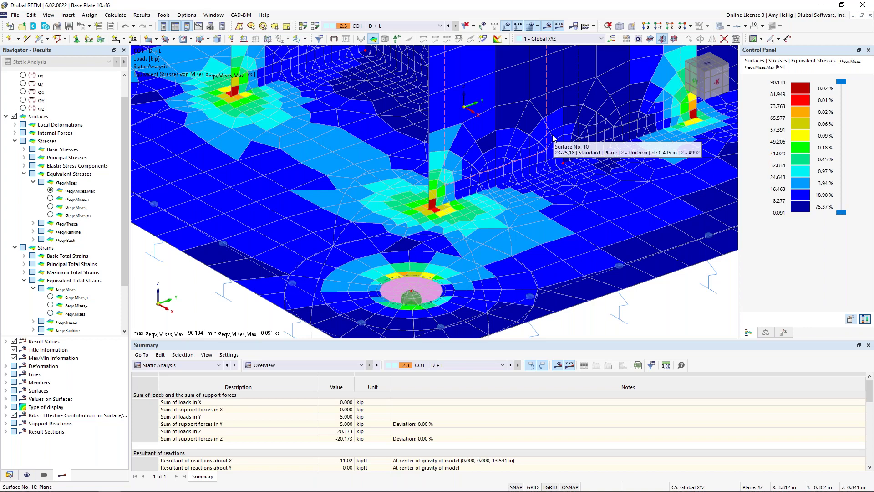
pyautogui.scroll(-1, 496, 186)
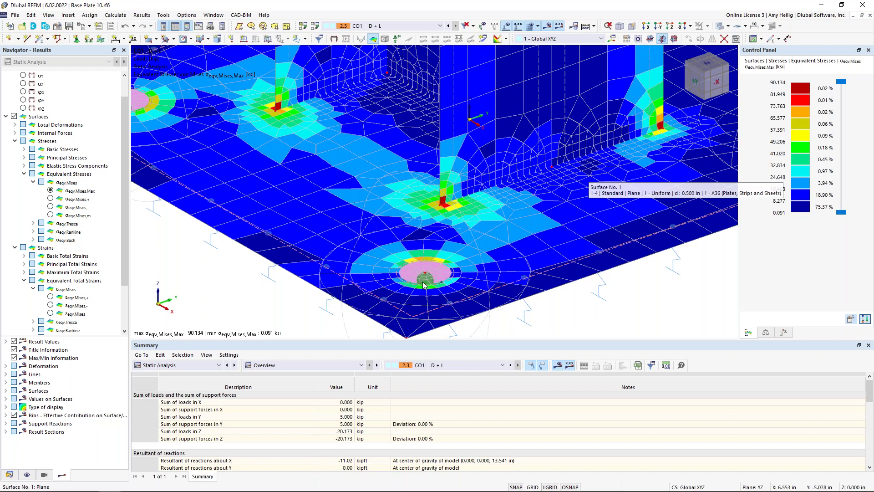
pyautogui.click(201, 366)
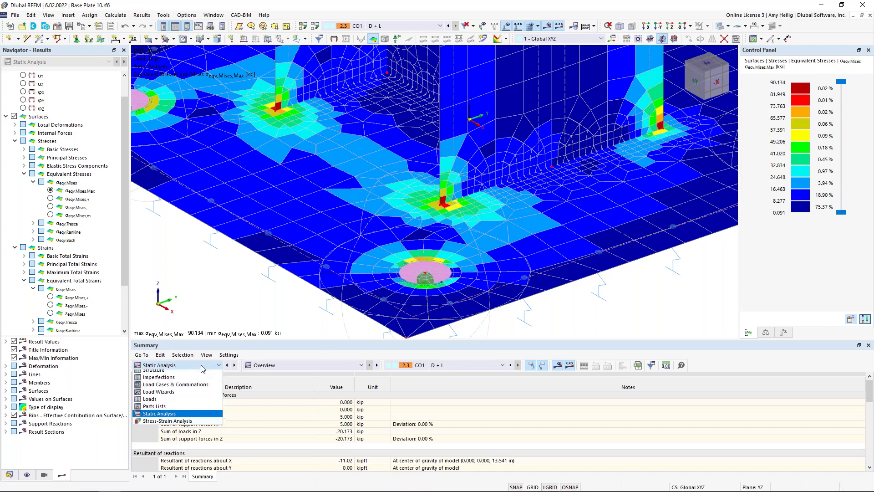
pyautogui.click(193, 424)
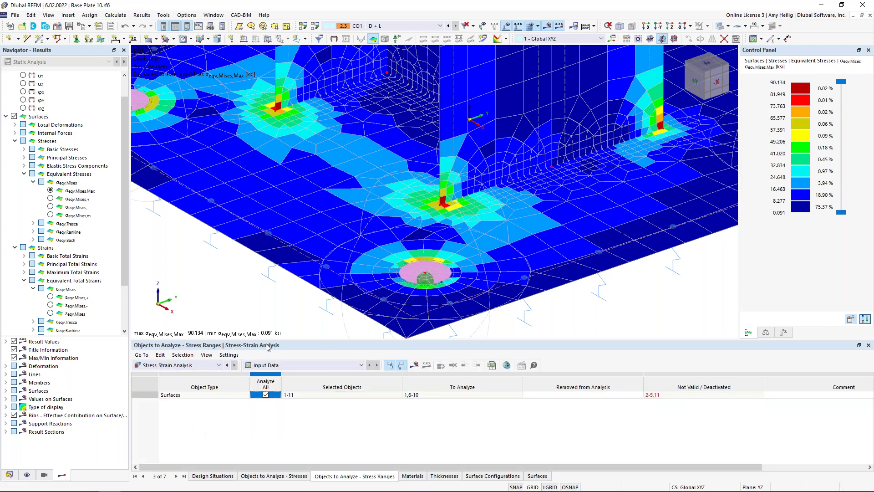
pyautogui.click(414, 365)
pyautogui.click(474, 289)
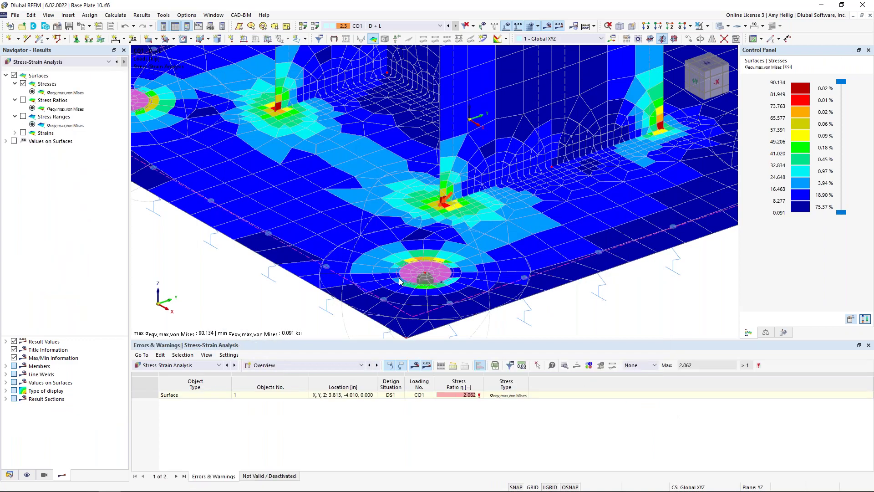
# Show the stresses on surfaces listed by surface and review the existing stresses and stress ratios against their limits
pyautogui.click(316, 364)
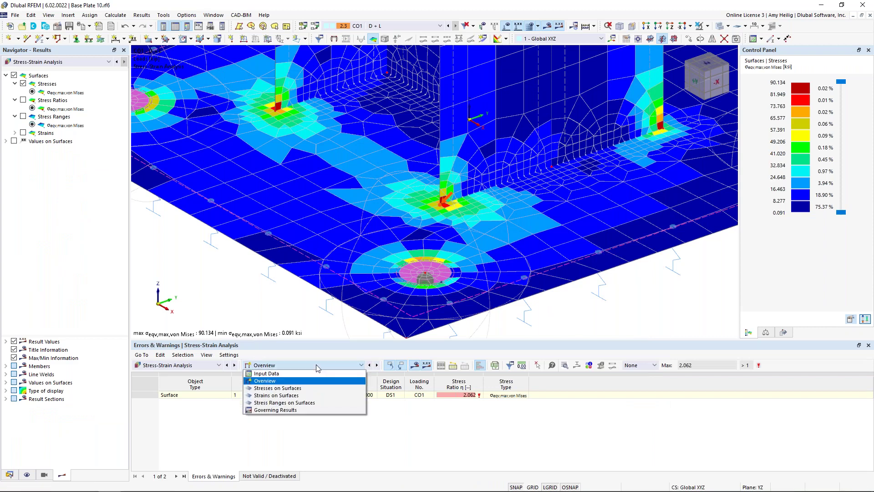
pyautogui.click(313, 388)
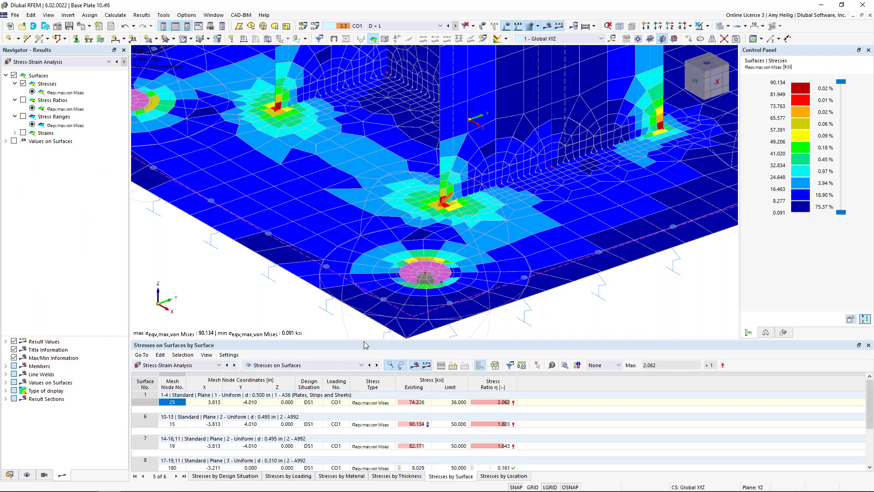
pyautogui.moveTo(364, 340); pyautogui.dragTo(401, 248)
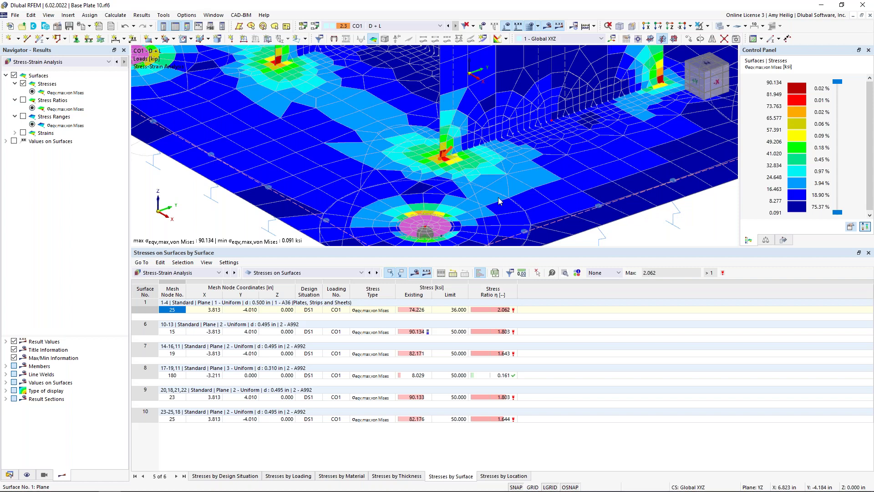
pyautogui.scroll(-5, 498, 197)
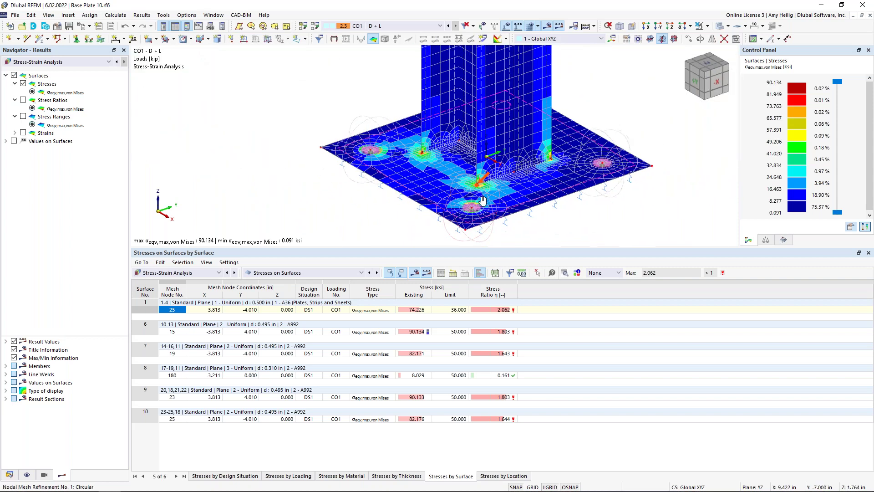
pyautogui.moveTo(483, 200); pyautogui.dragTo(437, 205, button='middle')
pyautogui.moveTo(439, 247); pyautogui.dragTo(438, 327)
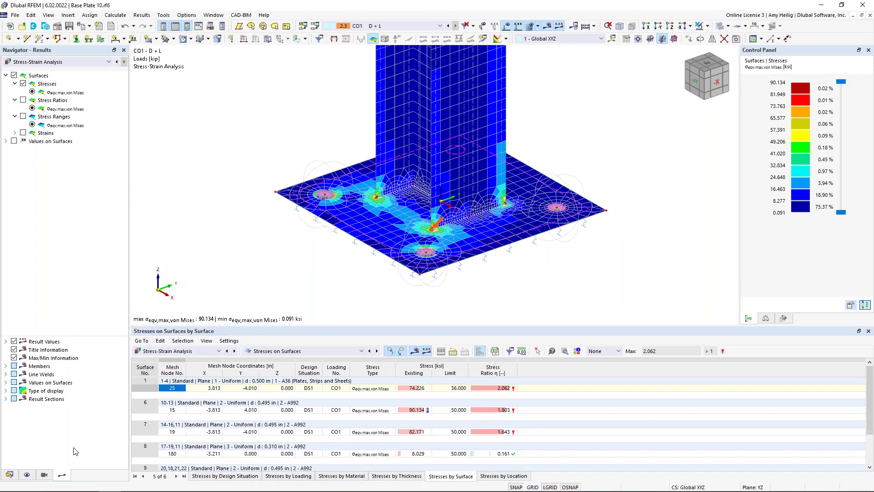
# Change the A36 plate material's model to Isotropic | Plastic (Surfaces/Solids) and check its plastic parameters
pyautogui.click(9, 475)
pyautogui.click(15, 94)
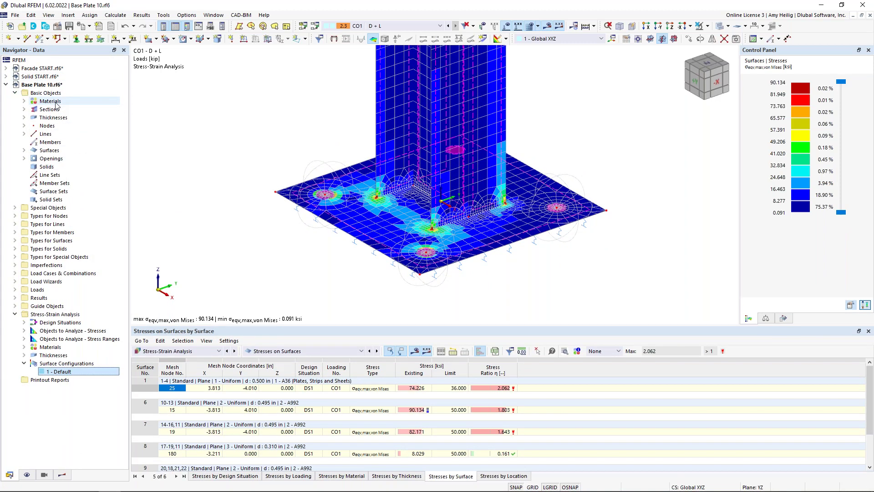
pyautogui.click(25, 101)
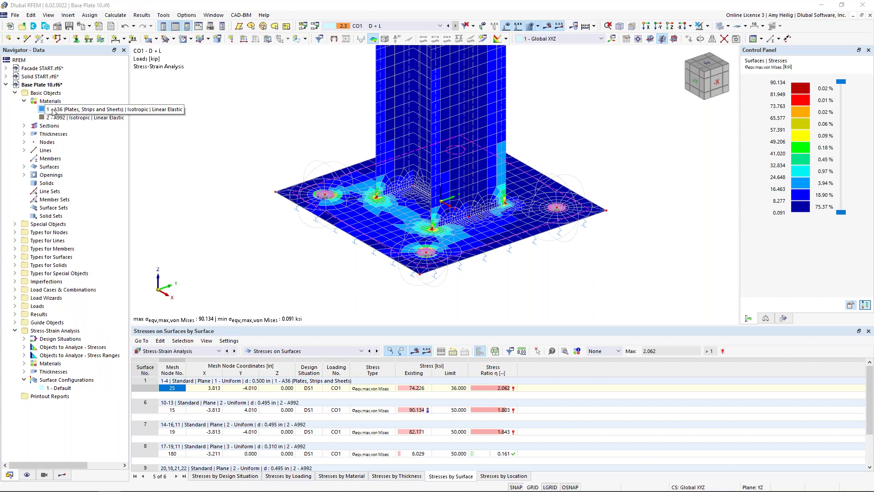
pyautogui.doubleClick(53, 111)
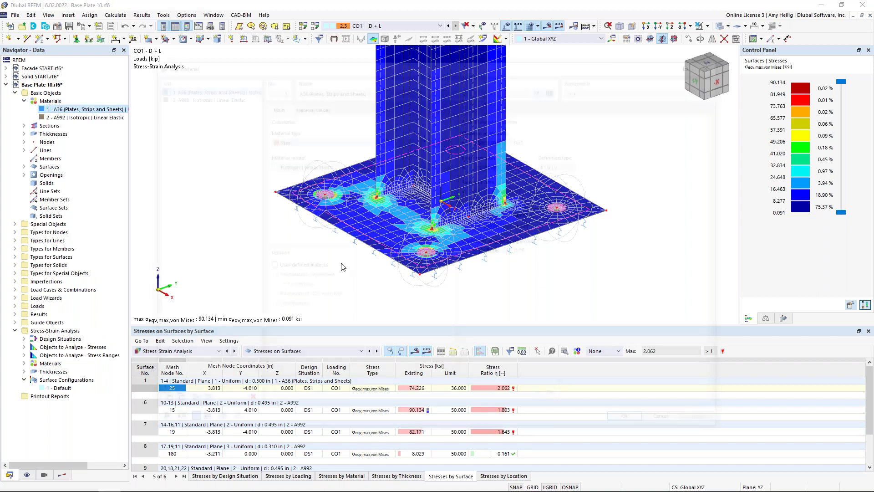
pyautogui.click(310, 165)
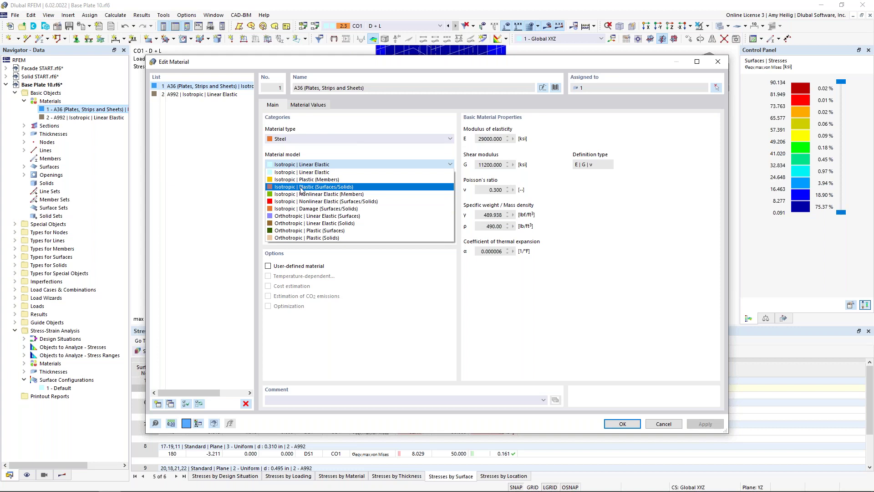
pyautogui.click(300, 187)
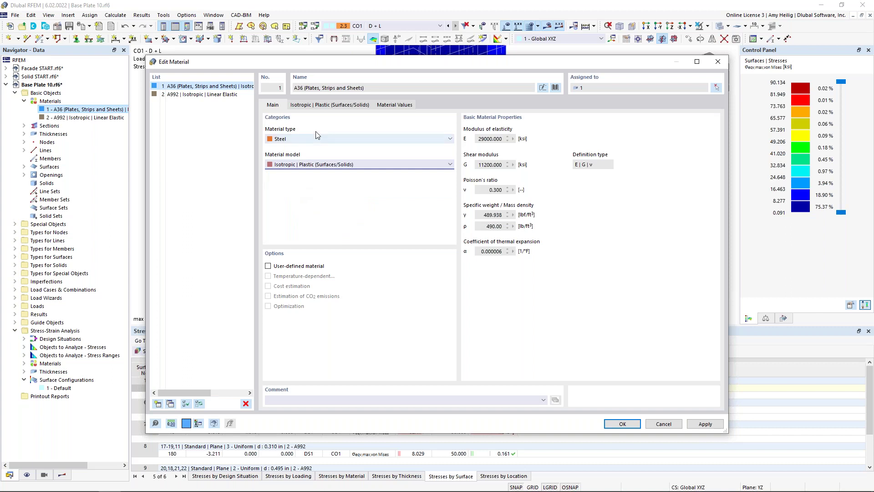
pyautogui.click(318, 106)
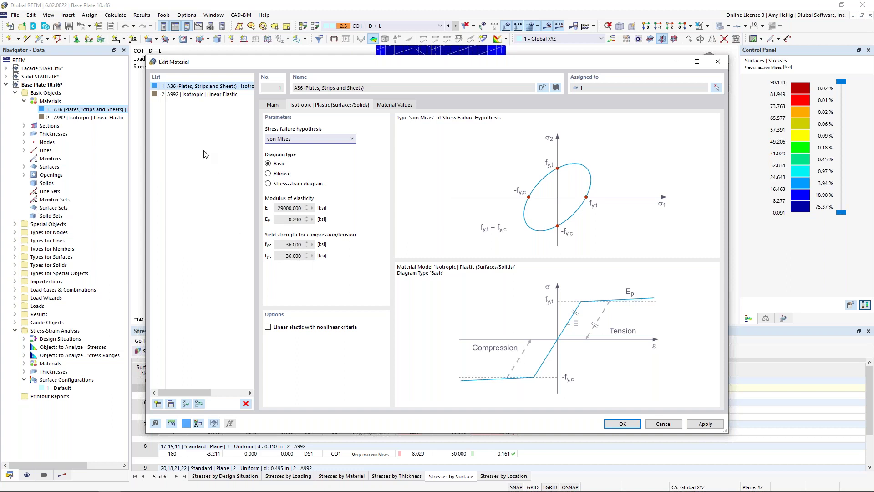
# Set material A992 to the Isotropic | Plastic (Surfaces/Solids) model, check its plastic parameters, and accept the material changes
pyautogui.click(173, 94)
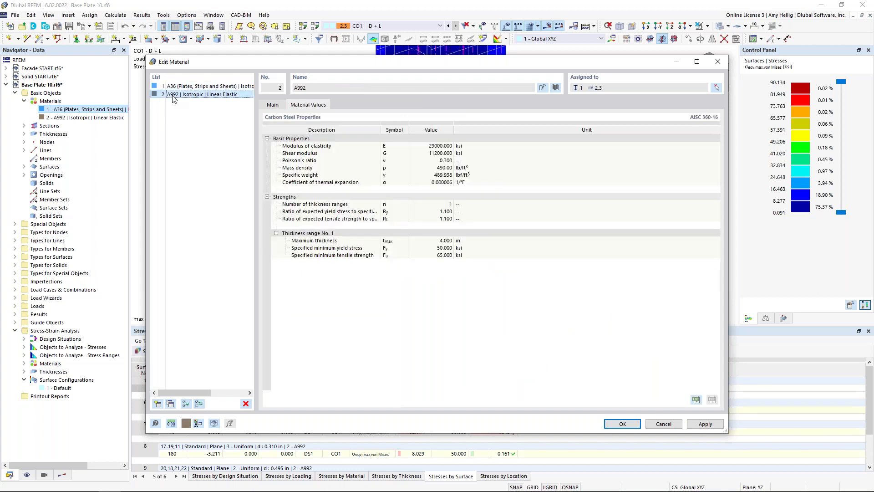
pyautogui.click(273, 105)
pyautogui.click(318, 164)
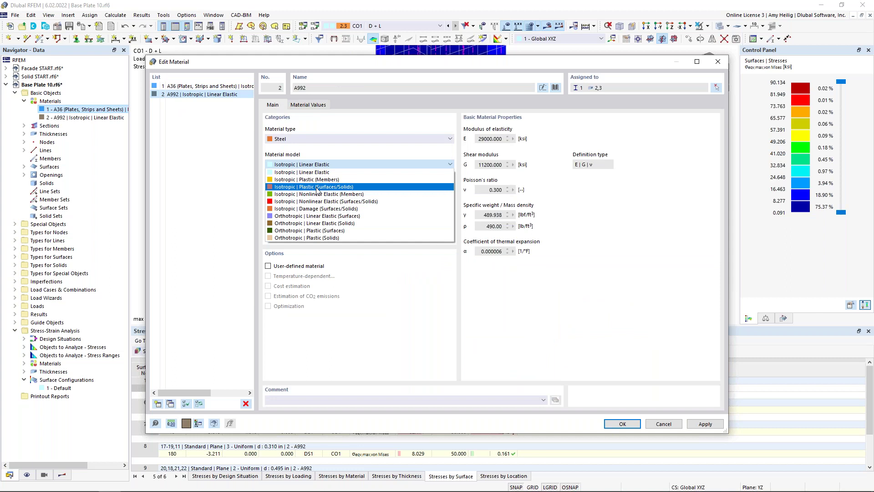
pyautogui.click(318, 188)
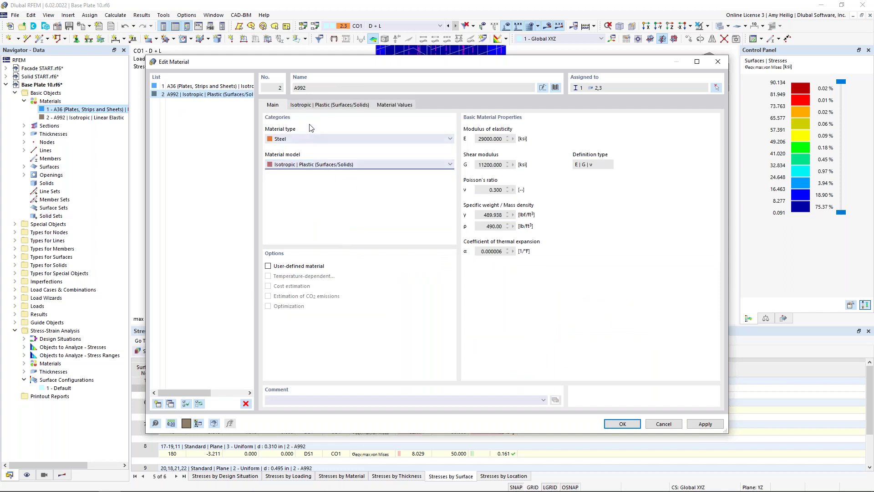
pyautogui.click(313, 105)
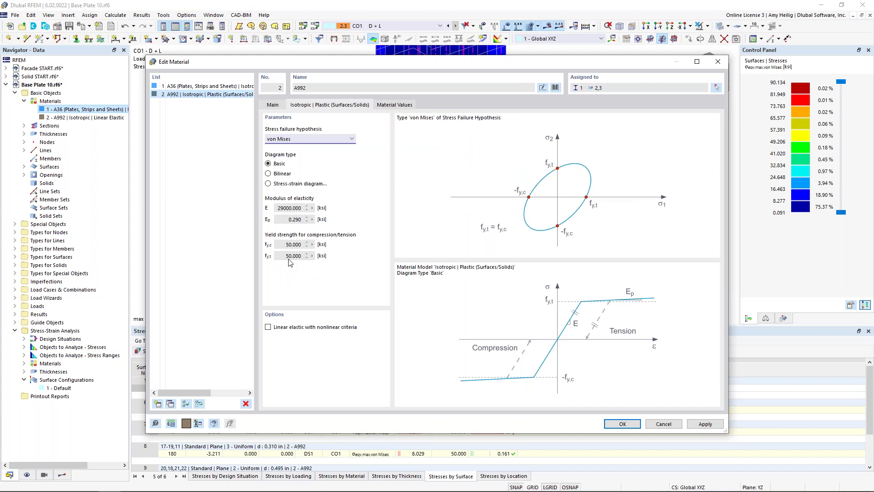
pyautogui.click(611, 424)
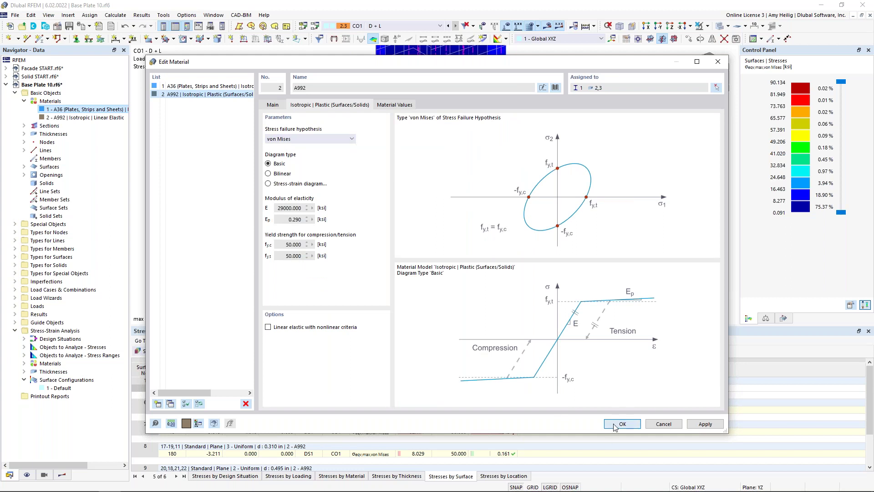
pyautogui.click(474, 289)
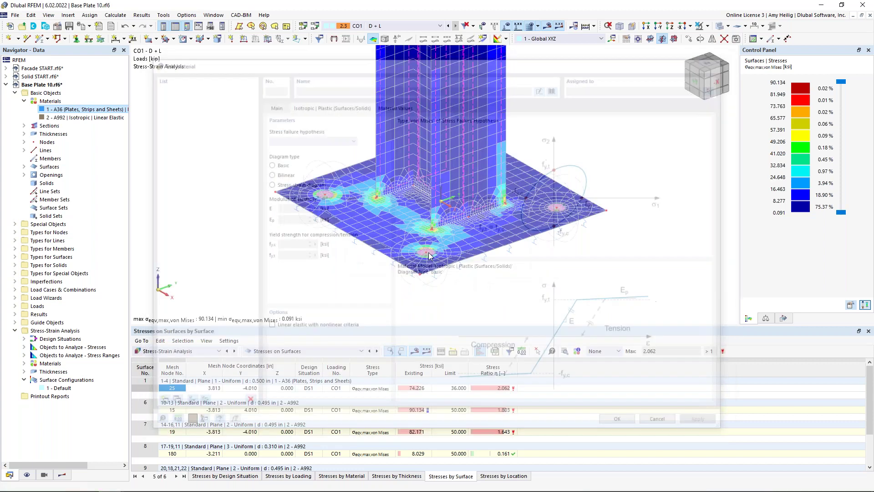
# Recalculate the whole model and view the von Mises stresses where the column meets the base plate
pyautogui.click(122, 15)
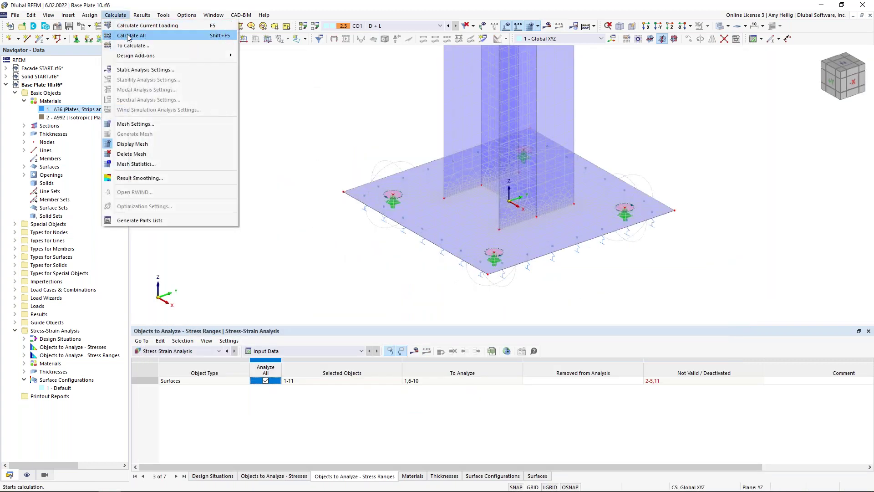
pyautogui.click(128, 36)
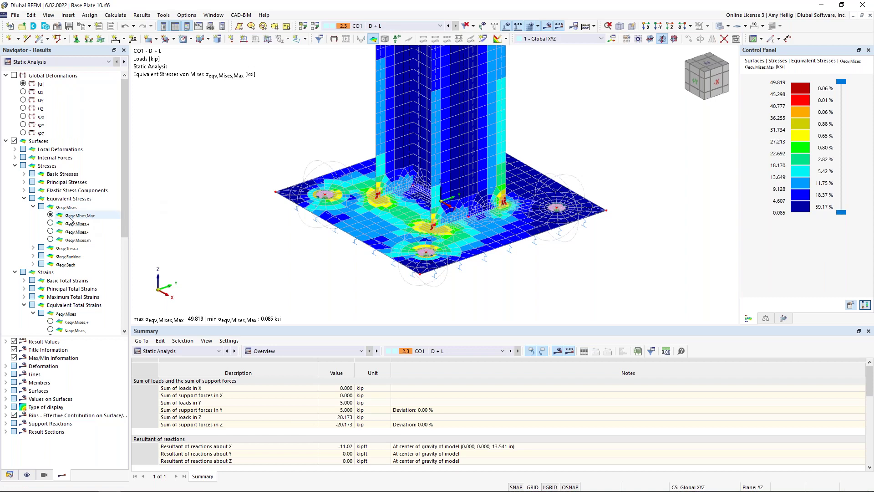
pyautogui.scroll(3, 487, 263)
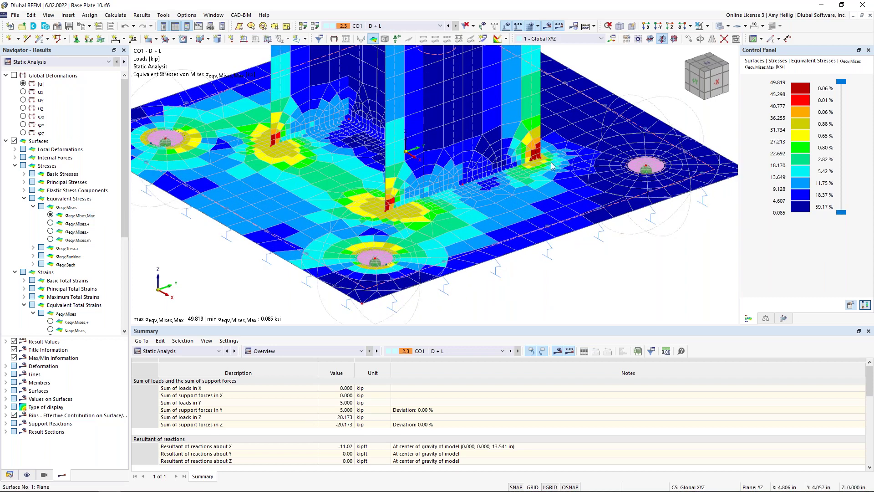
# Isolate the base plate with Visibility by Selected and Related Objects and display its nonlinearity rate ηpl
pyautogui.click(708, 26)
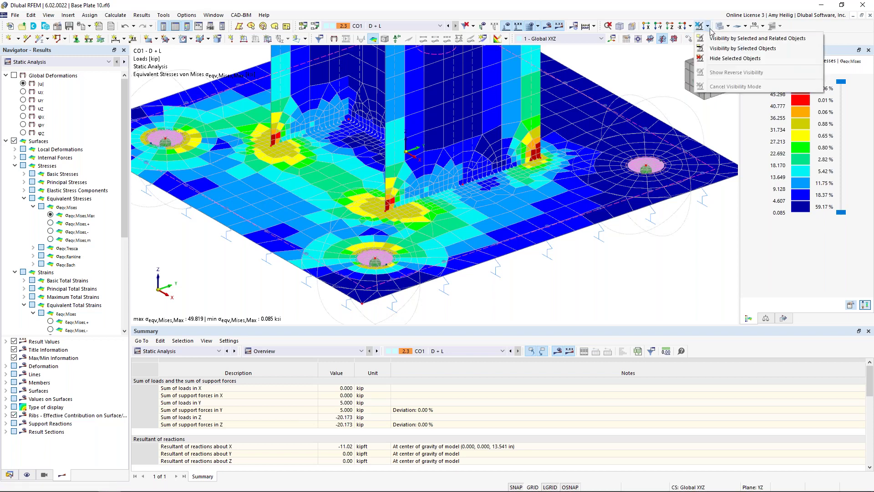
pyautogui.click(723, 39)
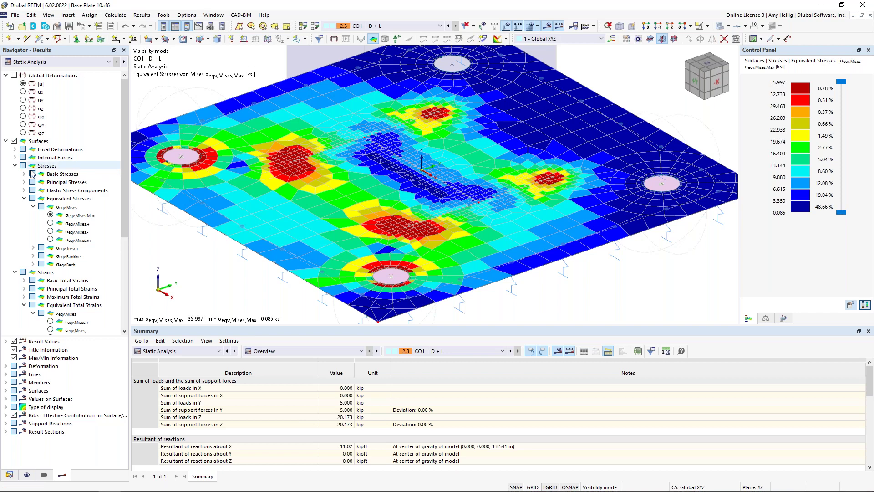
pyautogui.click(15, 271)
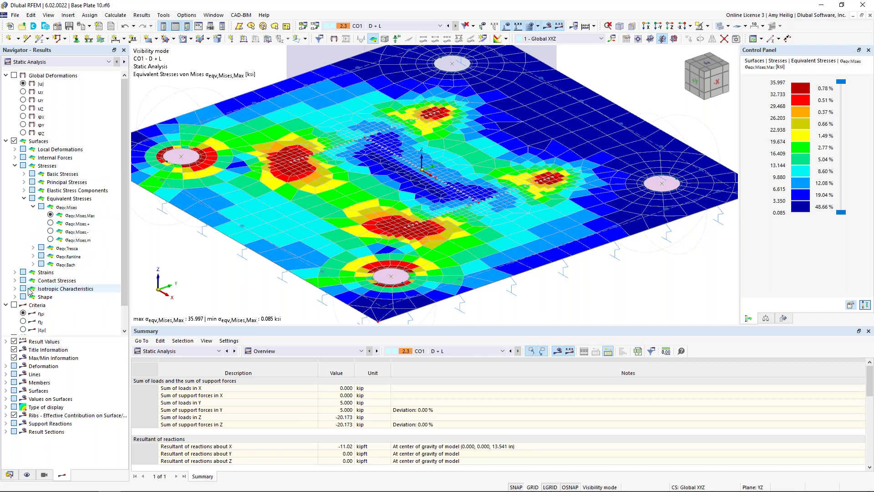
pyautogui.scroll(-1, 31, 289)
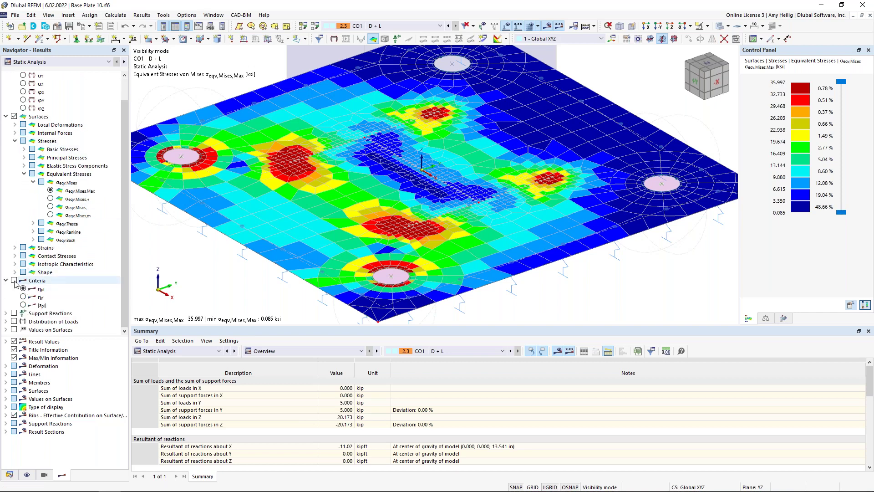
pyautogui.click(15, 280)
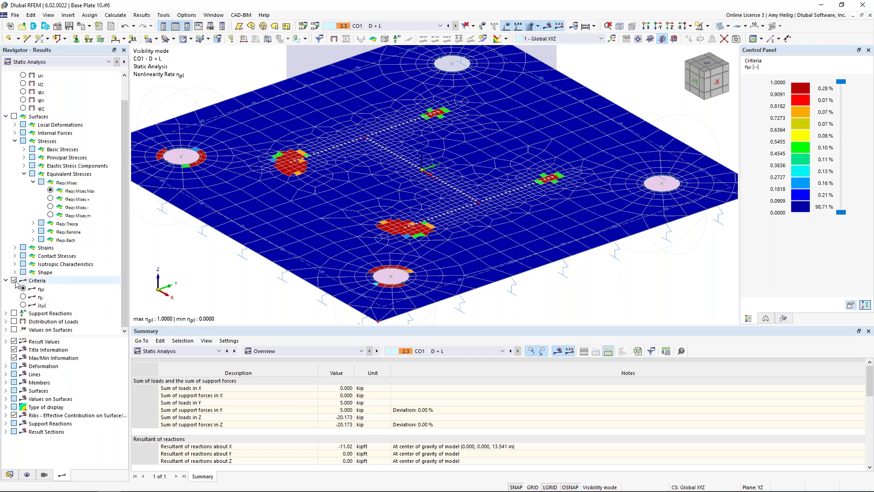
pyautogui.scroll(1, 398, 240)
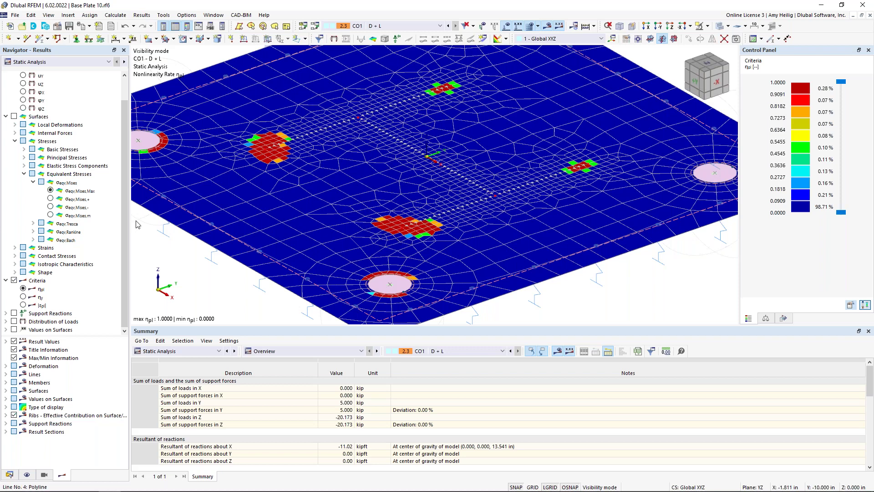
# Return to the σeqv,Mises,Max surface stresses and reverse the visibility to show only the column
pyautogui.click(51, 192)
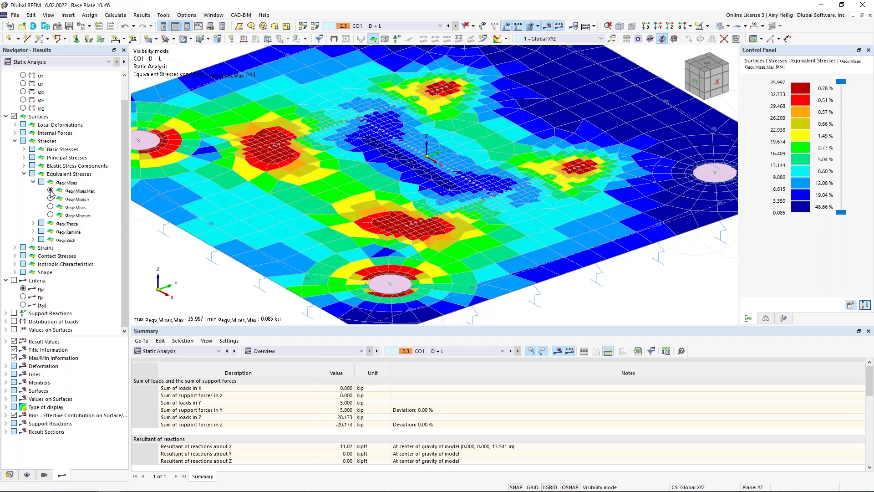
pyautogui.click(707, 26)
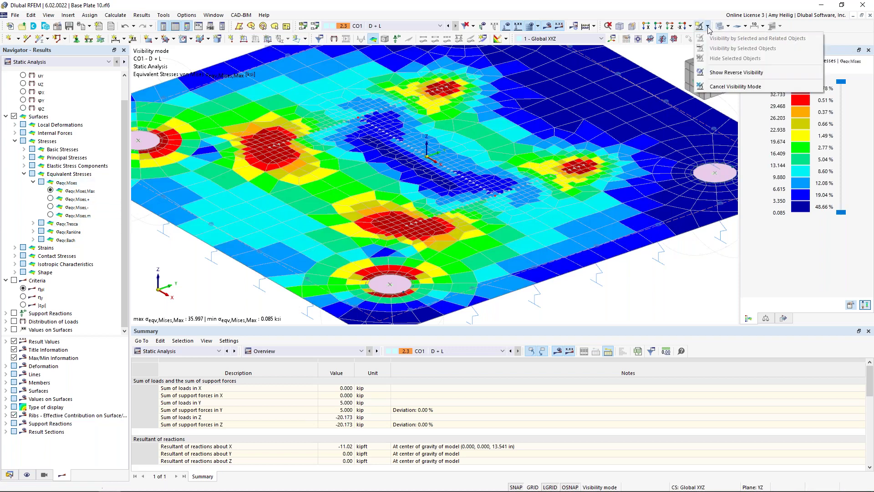
pyautogui.click(722, 72)
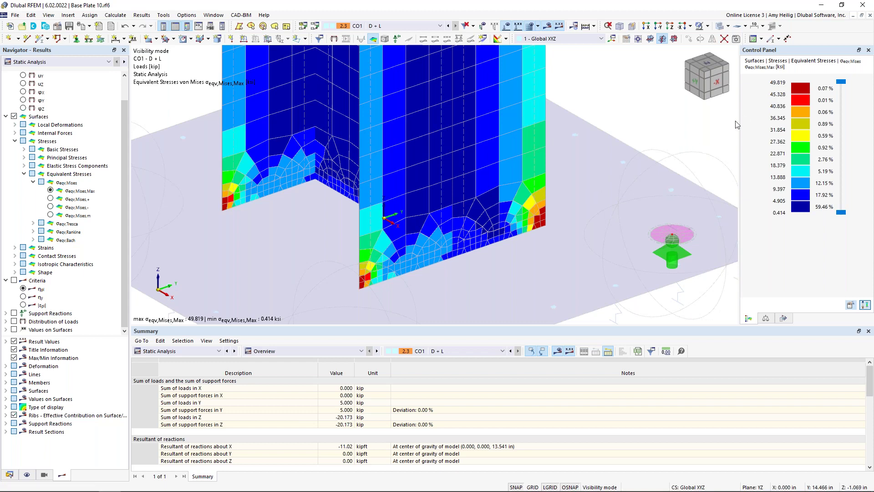
# Show the Stress-Strain Analysis results for stresses on surfaces by surface and enlarge the results table
pyautogui.click(209, 353)
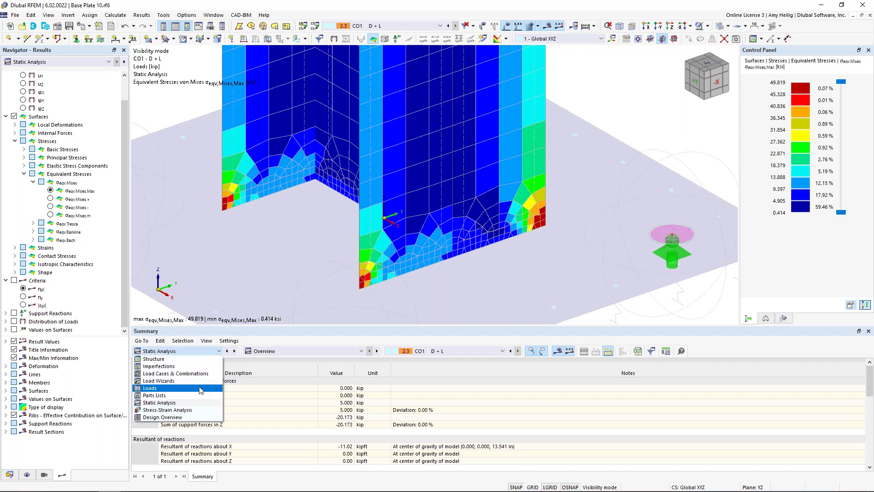
pyautogui.click(196, 409)
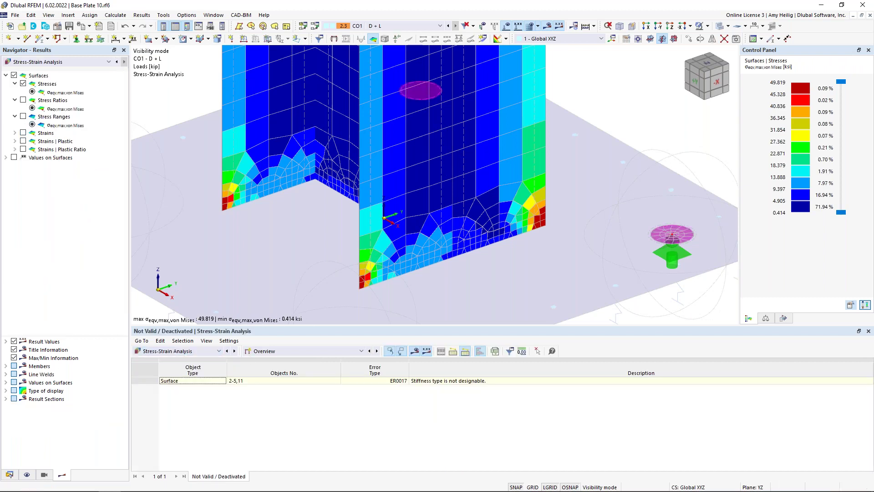
pyautogui.moveTo(309, 326); pyautogui.dragTo(310, 246)
pyautogui.click(309, 271)
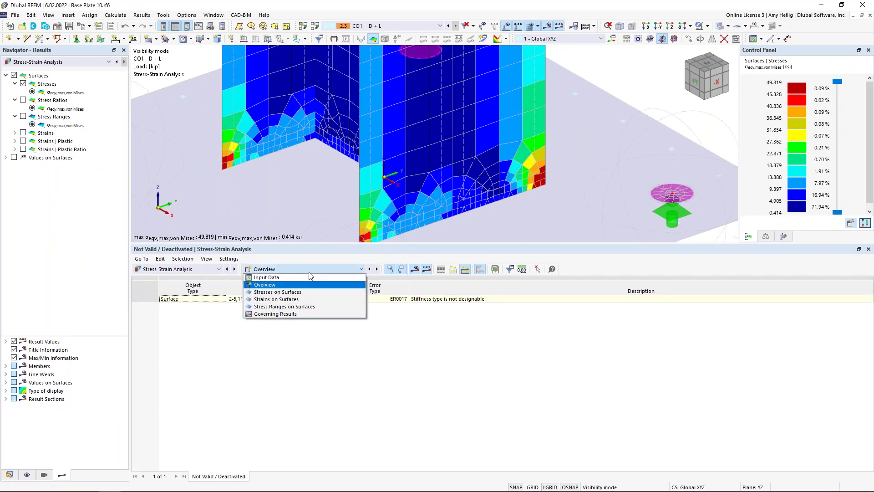
pyautogui.click(309, 292)
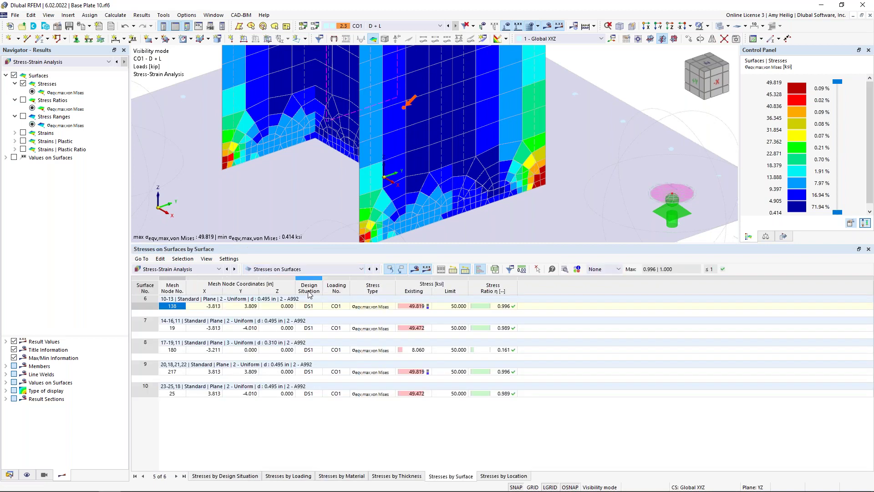
# Cancel the visibility mode to show the whole model and list the strains on surfaces by surface
pyautogui.click(709, 26)
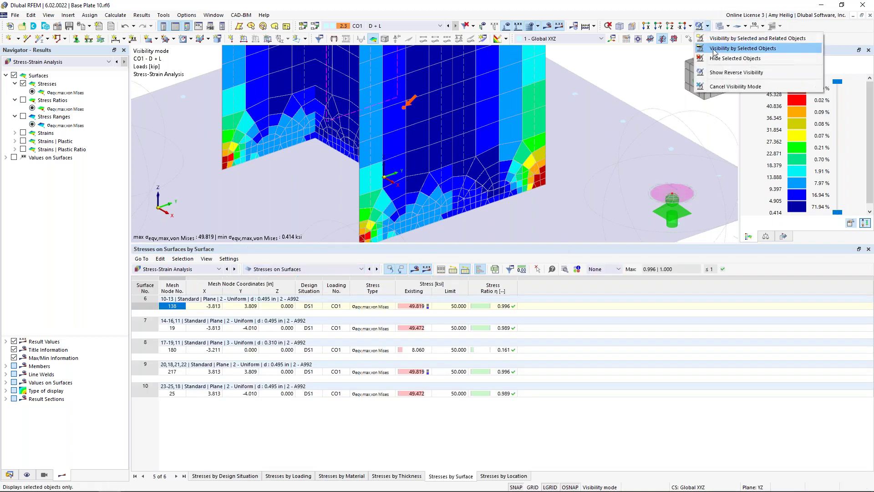
pyautogui.click(735, 87)
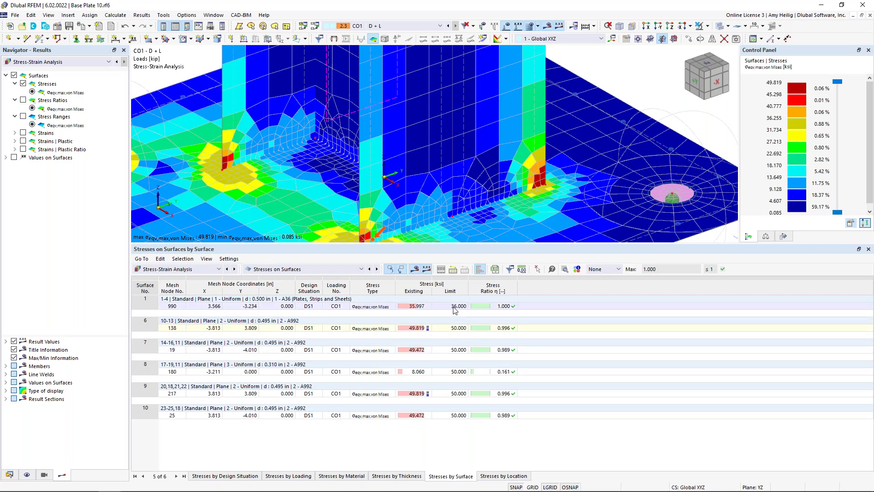
pyautogui.click(361, 270)
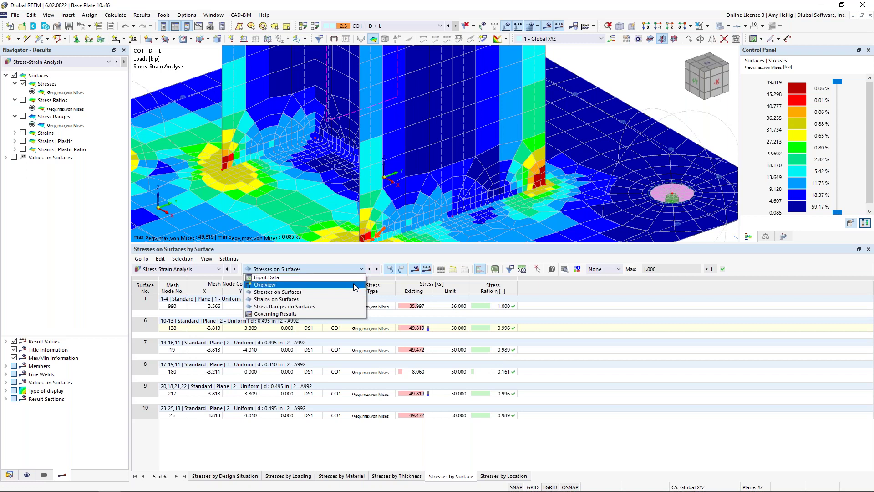
pyautogui.click(351, 300)
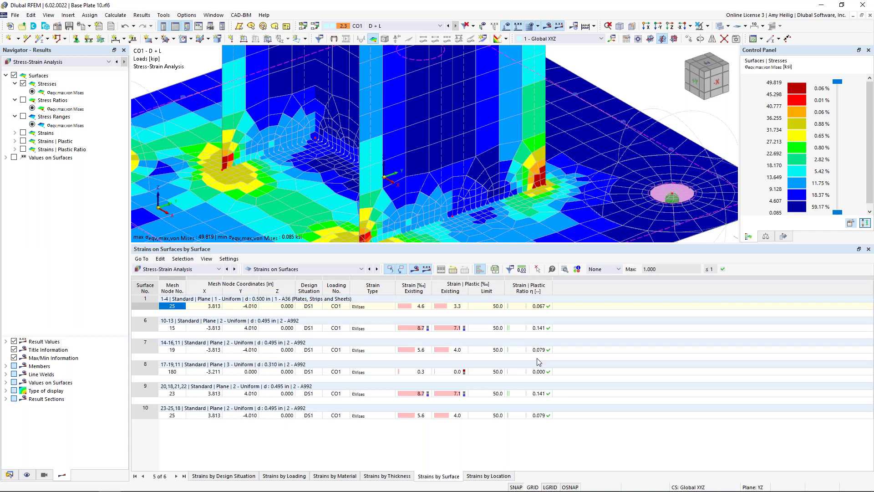
# List the stress ranges on surfaces by surface and check the base plate's minimum and maximum stresses against the model
pyautogui.click(294, 269)
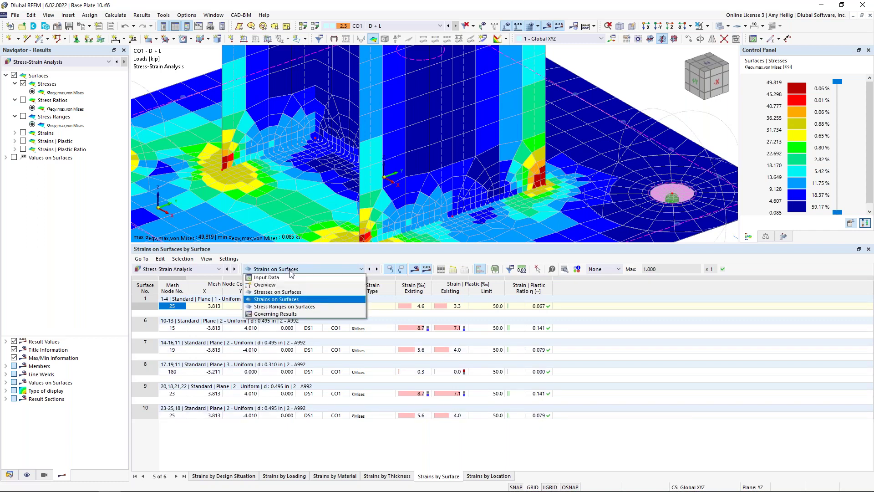
pyautogui.click(284, 307)
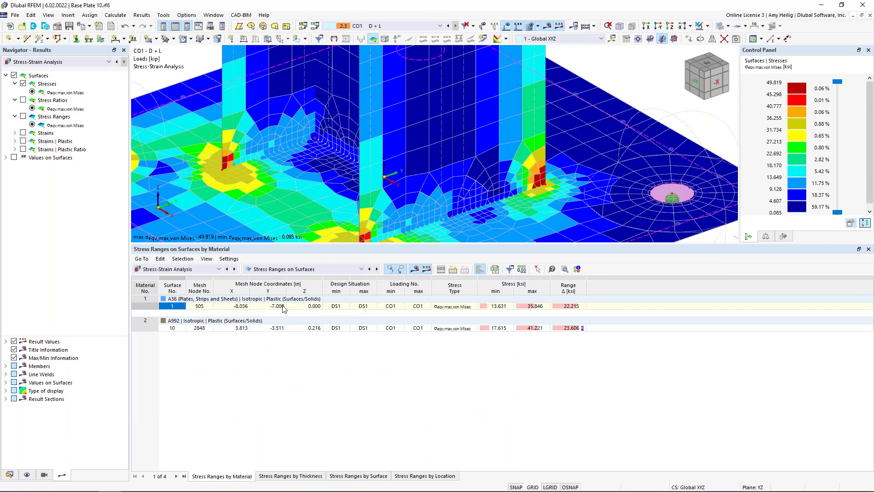
pyautogui.click(384, 476)
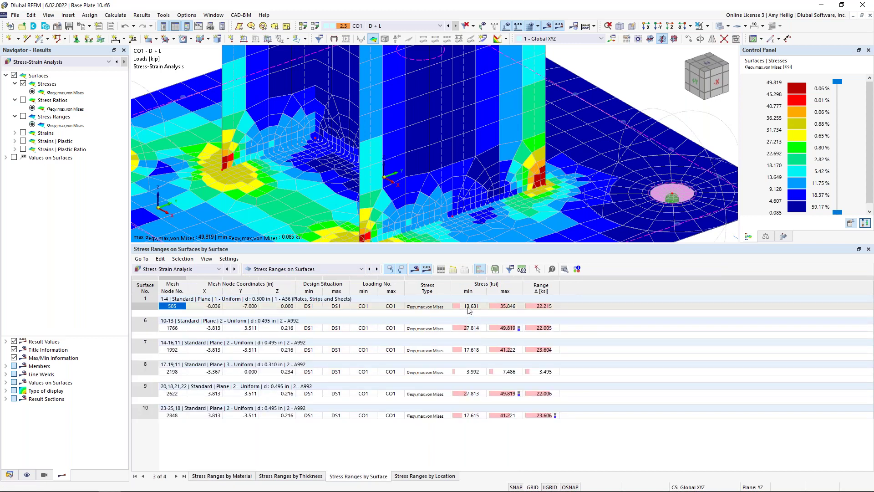
pyautogui.click(469, 307)
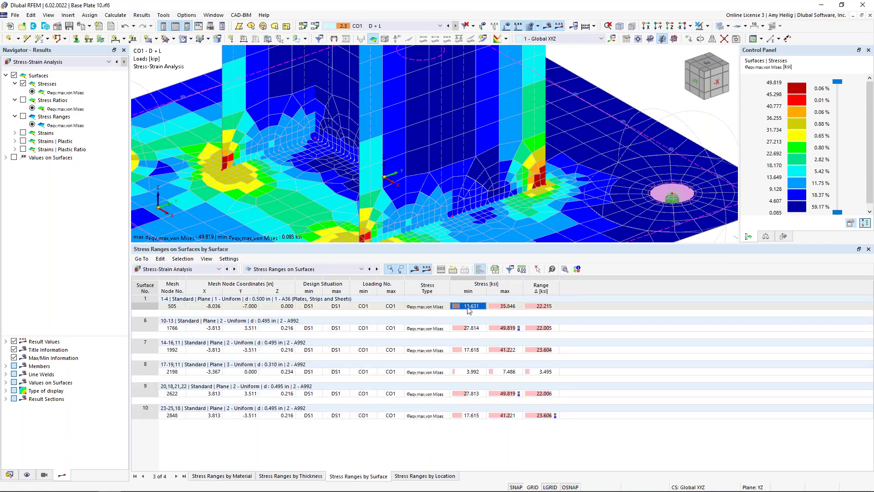
pyautogui.click(503, 306)
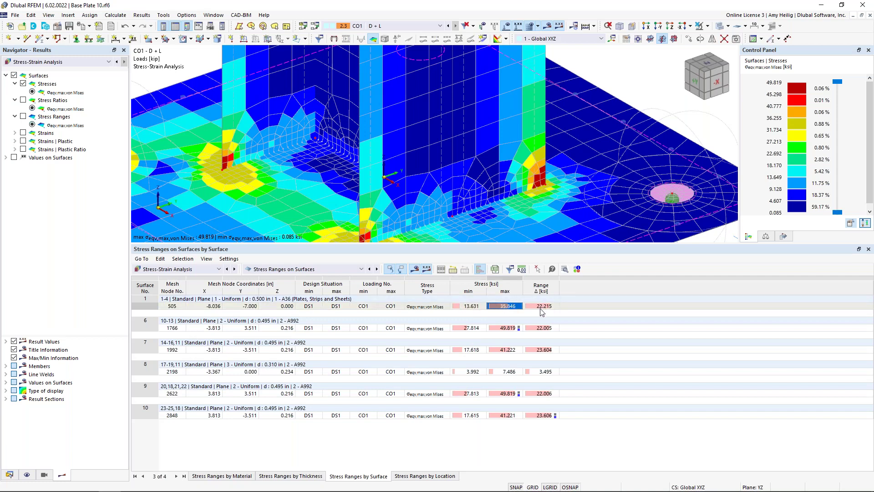
pyautogui.scroll(-5, 487, 159)
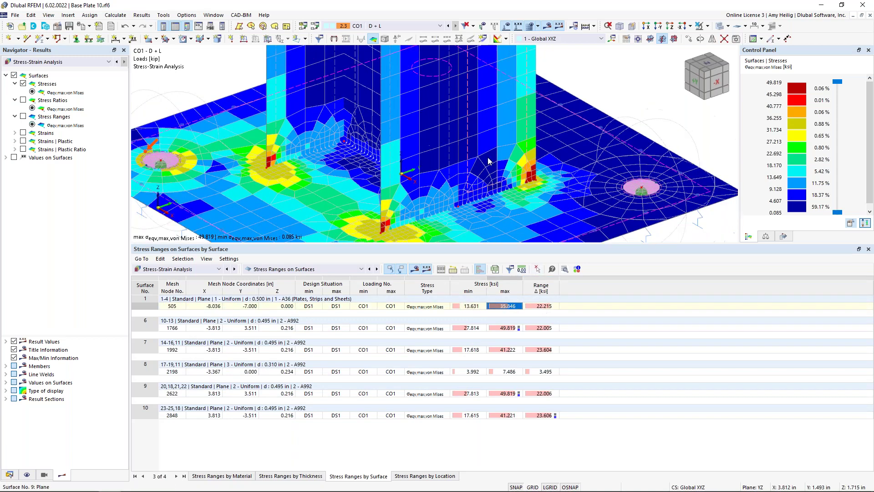
pyautogui.keyDown('ctrl'); pyautogui.moveTo(315, 160); pyautogui.dragTo(295, 208, button='middle'); pyautogui.keyUp('ctrl')
pyautogui.click(436, 191)
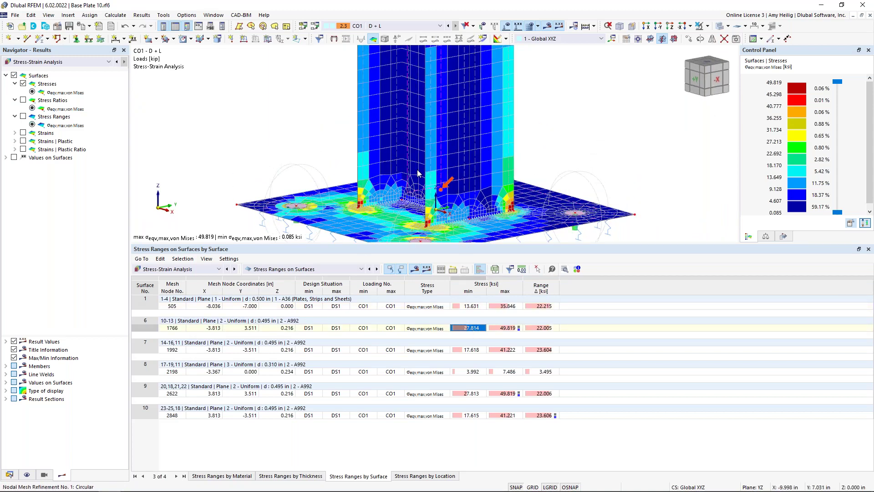
# Display the surface stress ranges on the model, then the von Mises stress ratios in an enlarged model view
pyautogui.click(23, 116)
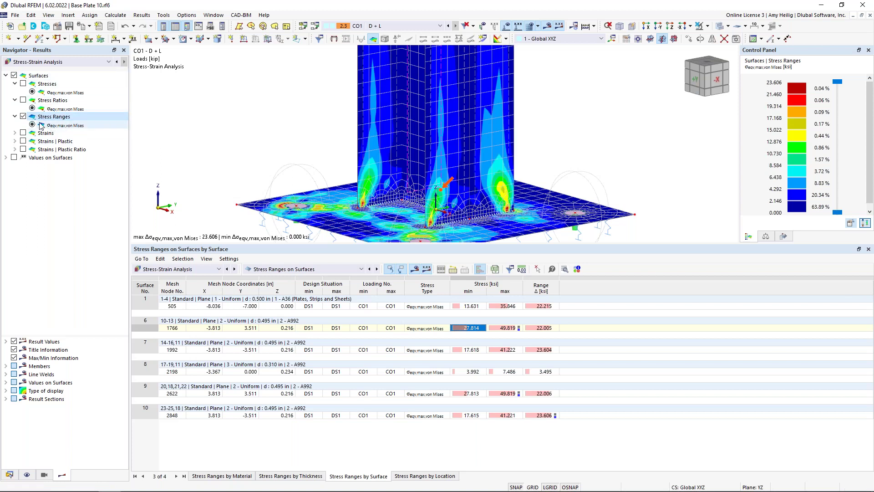
pyautogui.click(22, 99)
pyautogui.keyDown('ctrl'); pyautogui.moveTo(305, 153); pyautogui.dragTo(357, 244, button='middle'); pyautogui.keyUp('ctrl')
pyautogui.moveTo(356, 244); pyautogui.dragTo(356, 322)
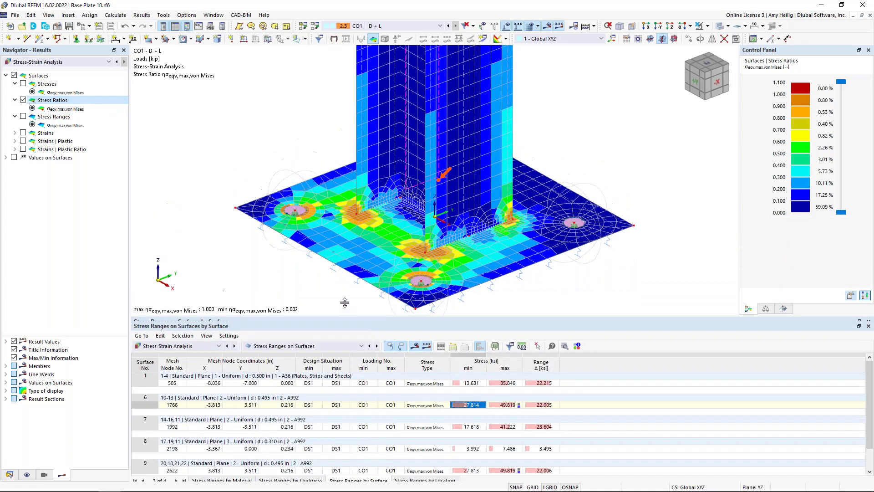
pyautogui.click(55, 61)
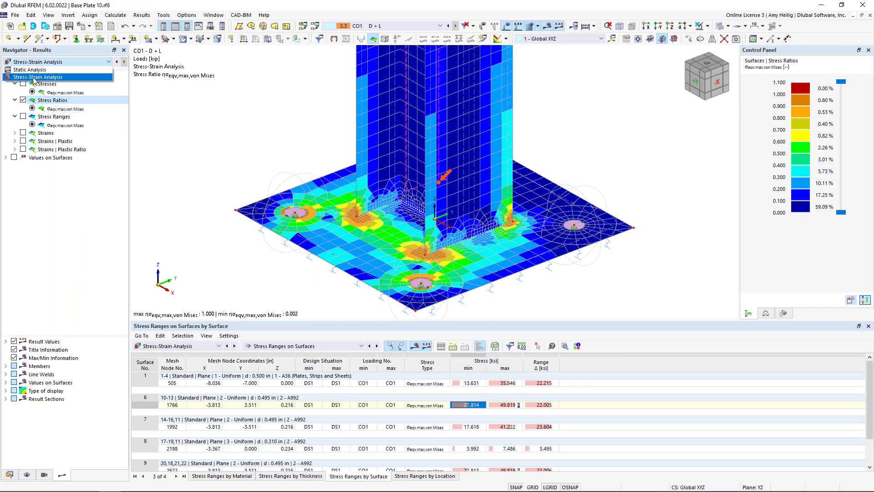
pyautogui.click(248, 160)
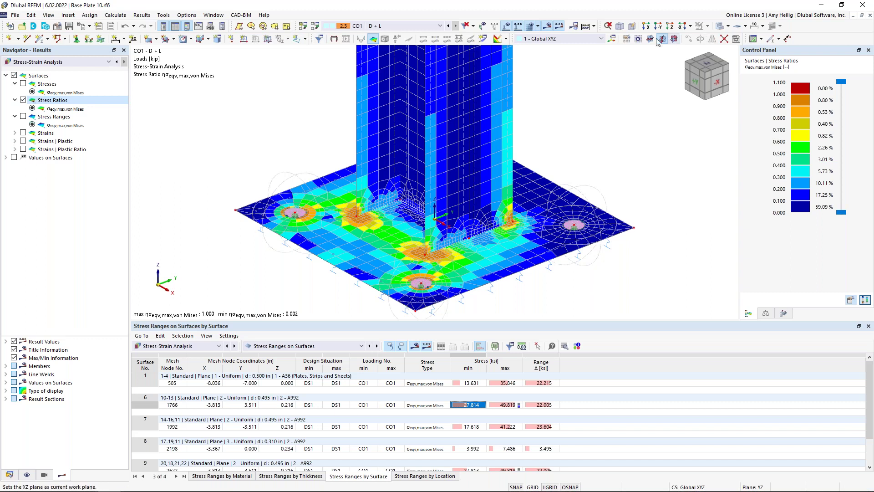
# Turn off the results display and hide the mesh so only the plain column and base plate model is shown
pyautogui.click(673, 38)
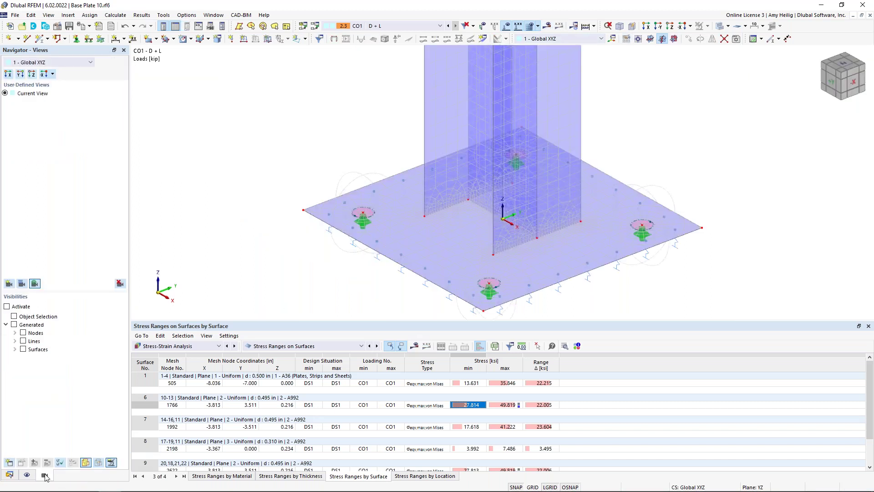
pyautogui.click(27, 474)
pyautogui.scroll(-3, 45, 291)
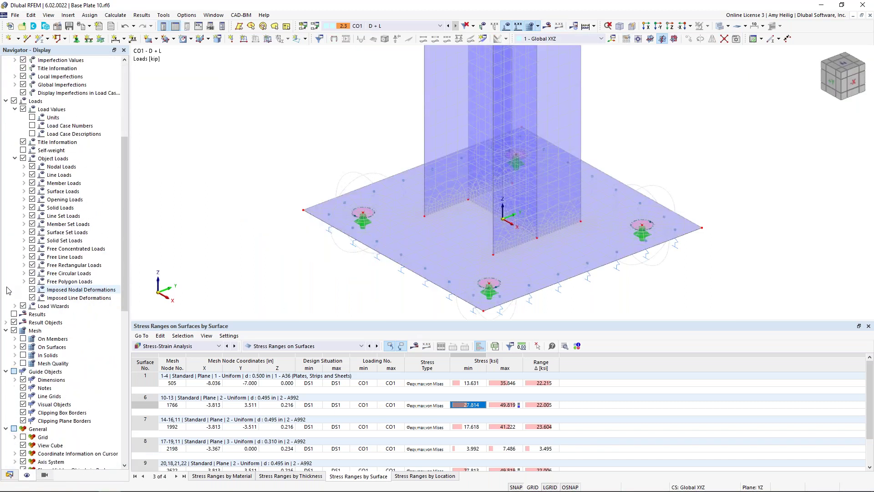
pyautogui.click(14, 330)
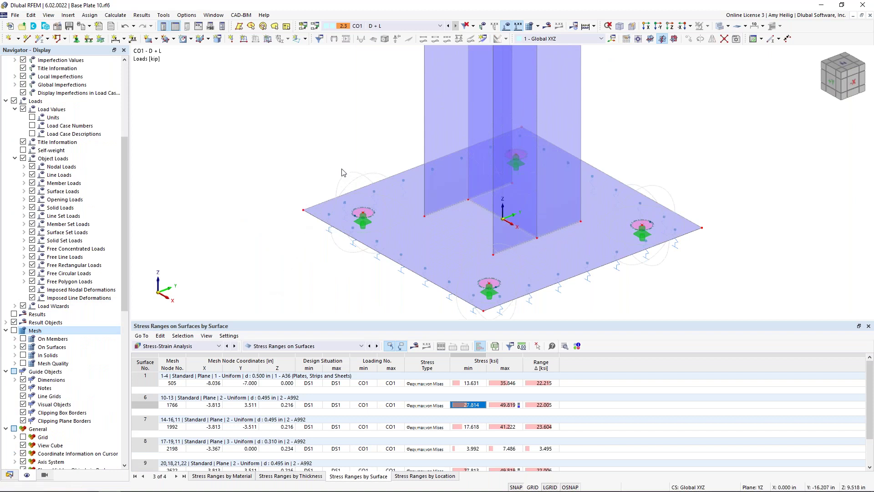
pyautogui.moveTo(328, 171); pyautogui.dragTo(287, 169, button='middle')
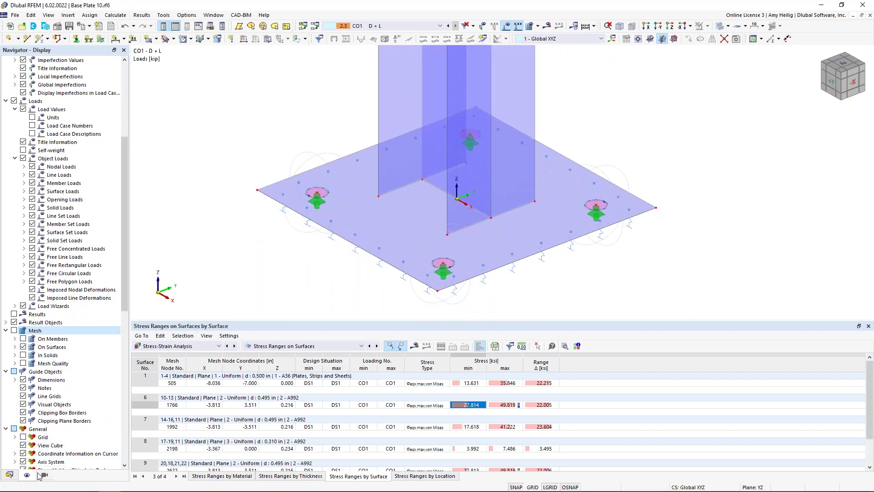
# Create a new line welded joint, previewing the Corner Joint and Lap Joint types before setting the joint type to Tee Joint
pyautogui.click(9, 475)
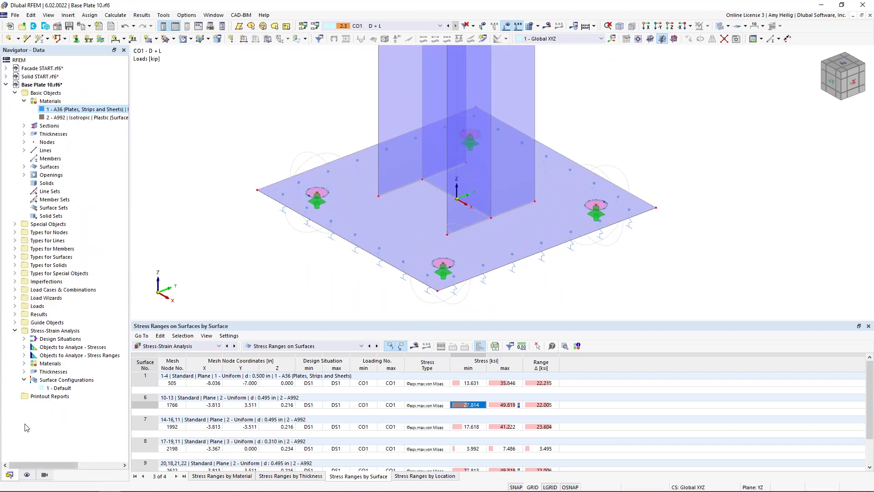
pyautogui.click(16, 241)
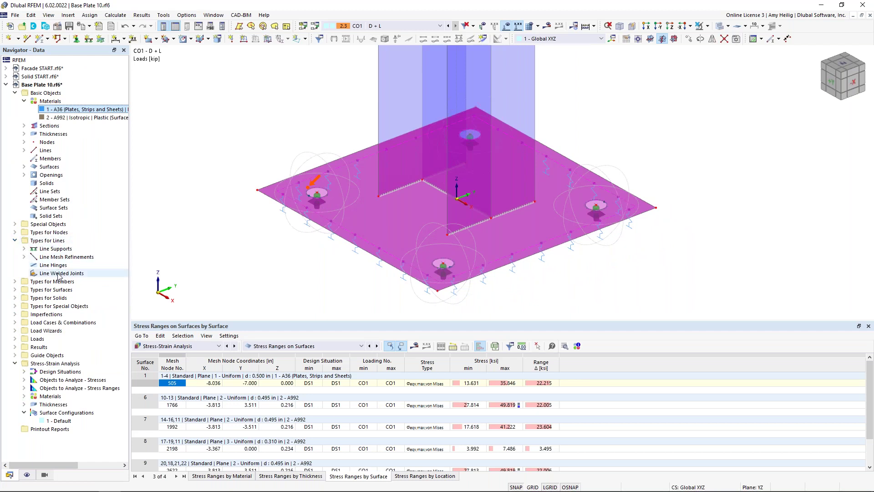
pyautogui.click(59, 273)
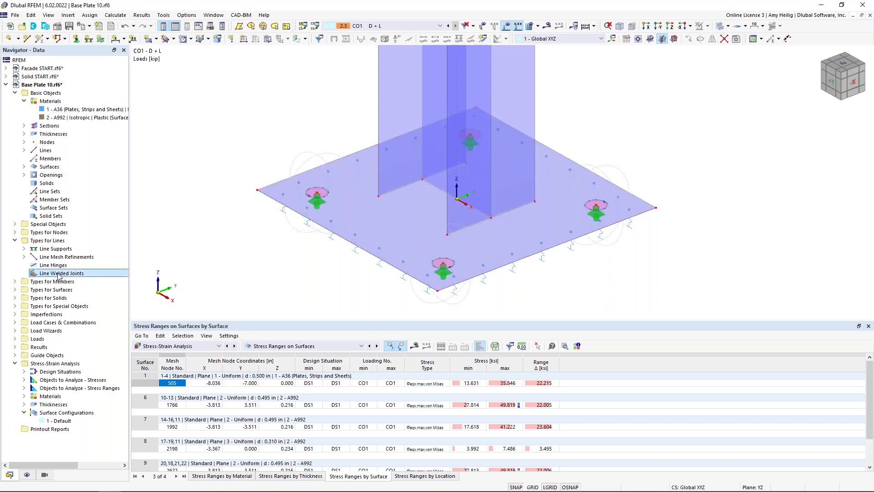
pyautogui.doubleClick(59, 273)
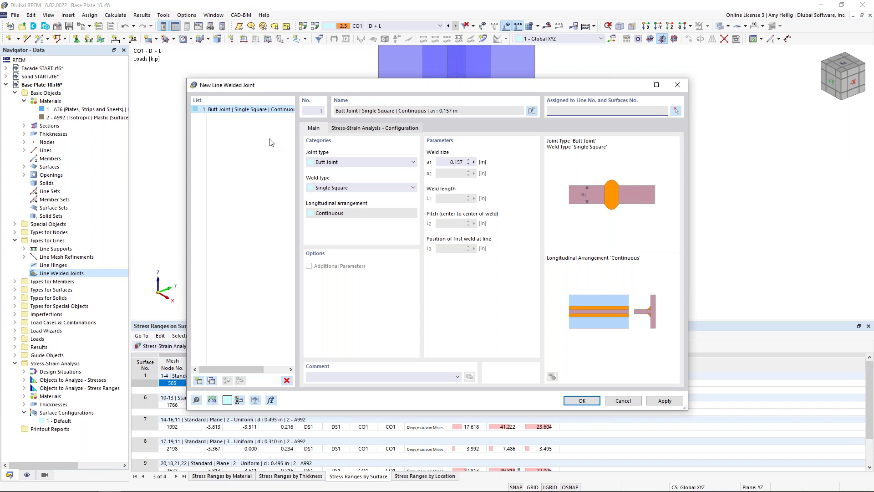
pyautogui.click(337, 163)
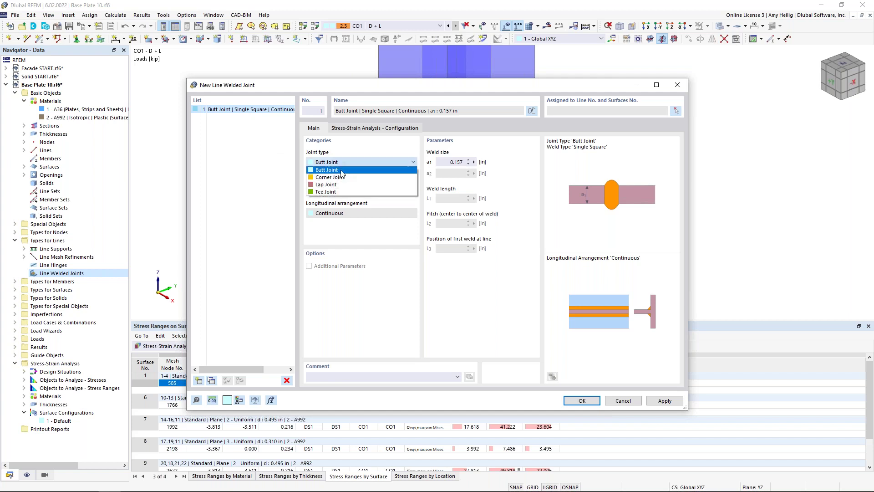
pyautogui.click(345, 179)
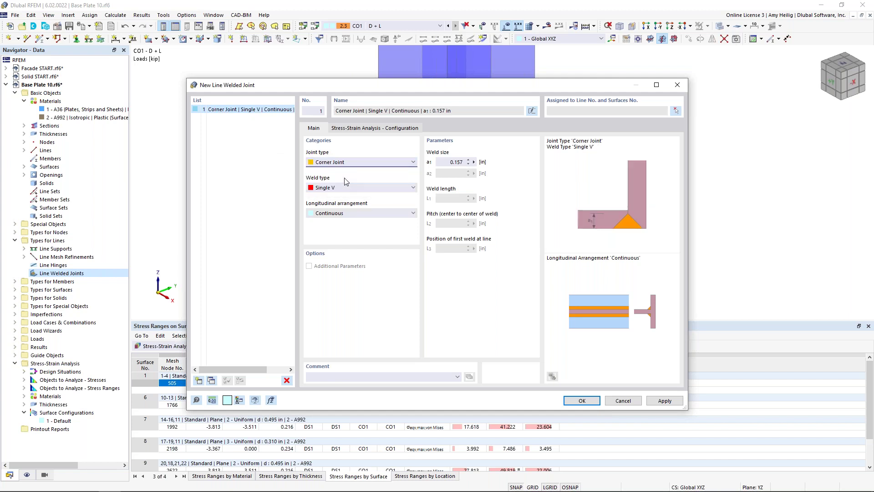
pyautogui.click(377, 164)
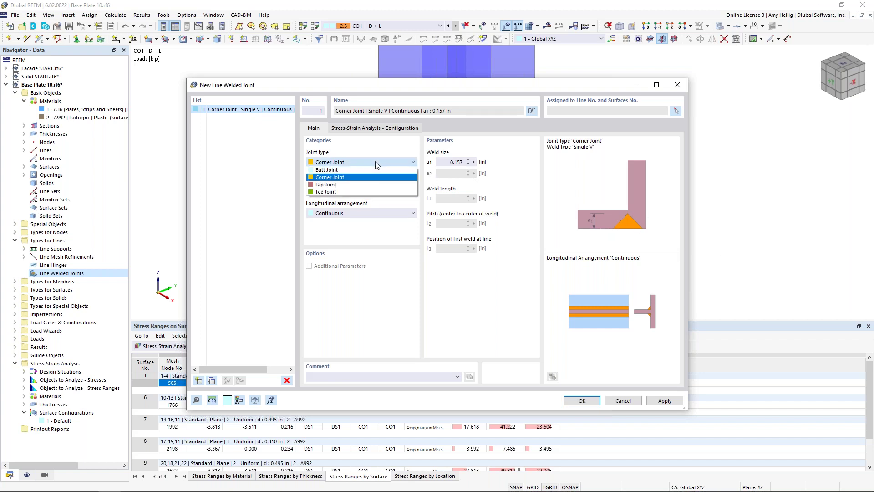
pyautogui.click(367, 184)
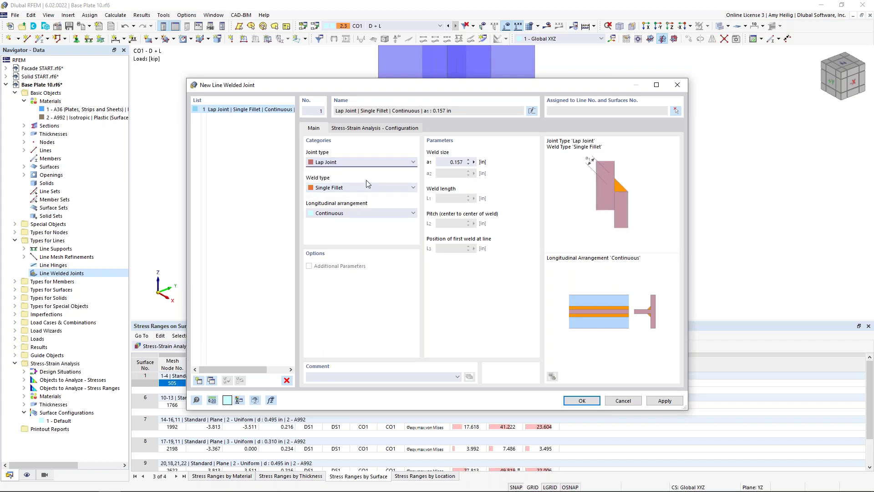
pyautogui.click(367, 163)
pyautogui.click(362, 191)
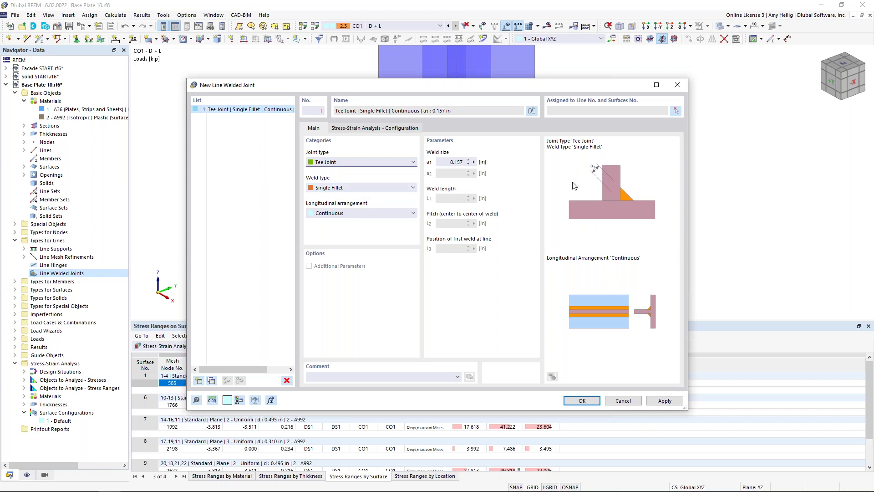
# Set the welded joint's weld type to Double Fillet and its weld size a1 to 0.167 in
pyautogui.click(378, 188)
pyautogui.click(353, 232)
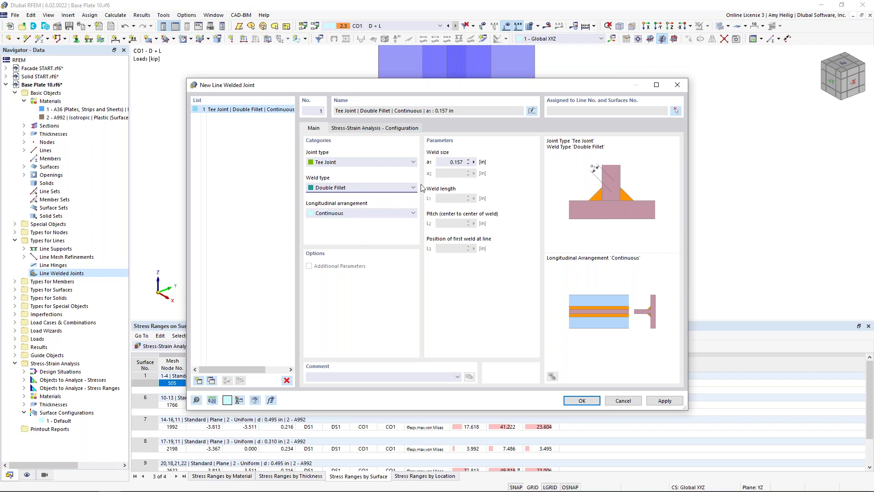
pyautogui.click(443, 161)
pyautogui.write('0.167')
# Assign the first line welded joint to the column web's base line, line 17, joining surfaces 8 and 1
pyautogui.click(676, 112)
pyautogui.keyDown('ctrl'); pyautogui.moveTo(592, 183); pyautogui.dragTo(571, 187, button='middle'); pyautogui.keyUp('ctrl')
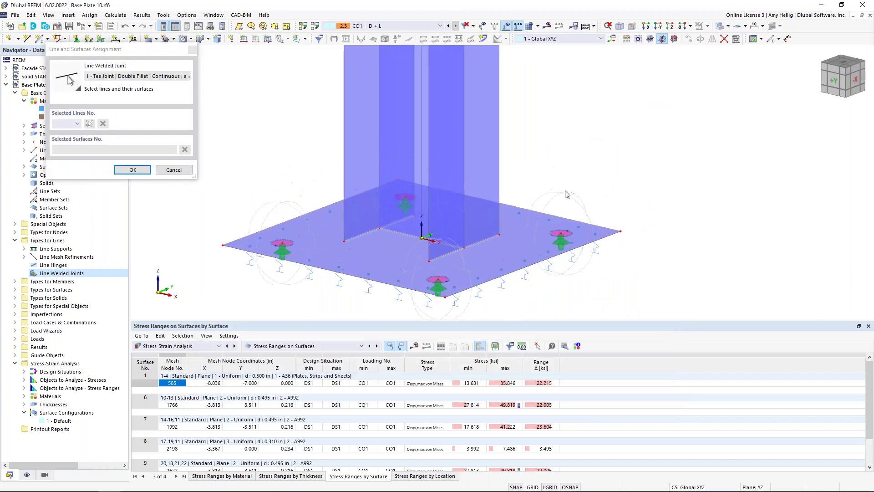
pyautogui.scroll(2, 418, 248)
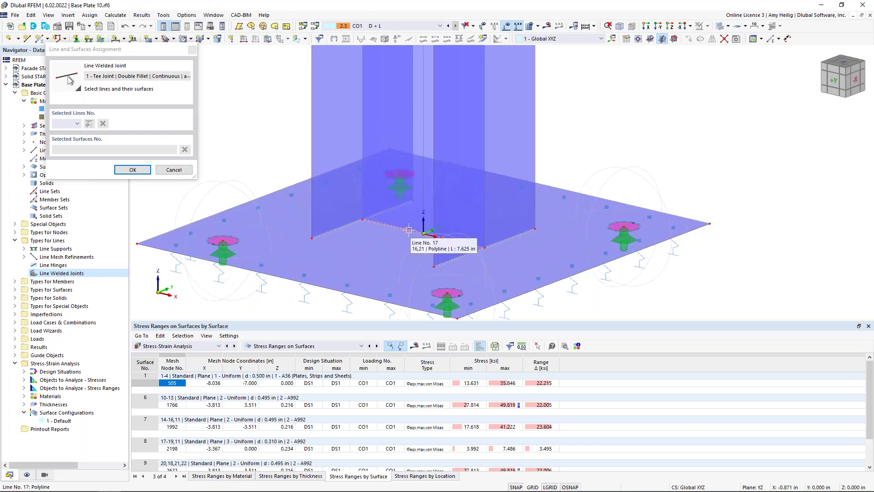
pyautogui.click(408, 230)
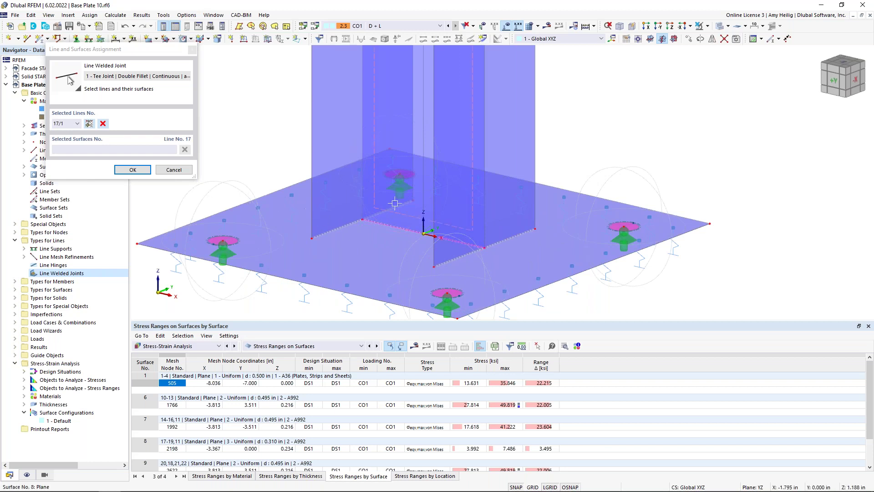
pyautogui.click(410, 212)
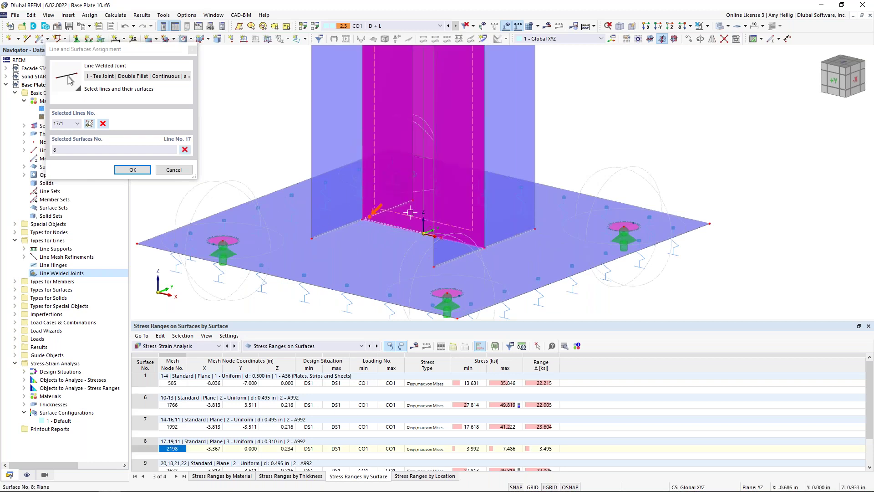
pyautogui.click(391, 257)
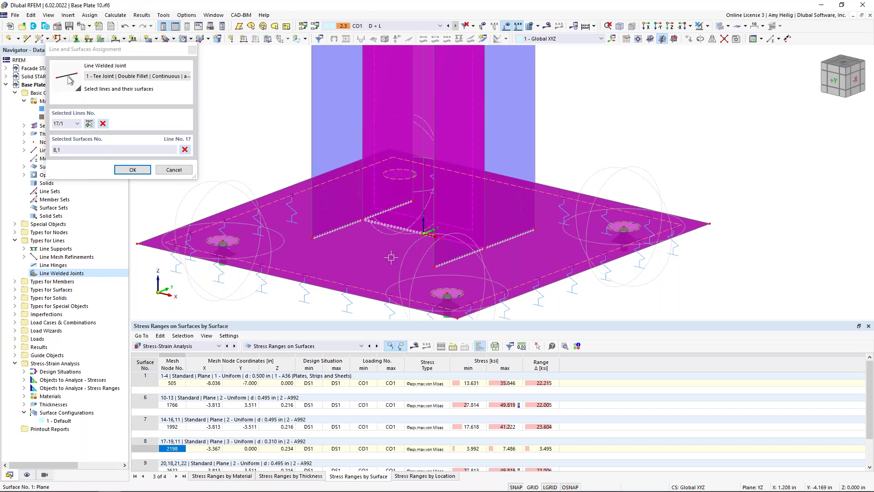
pyautogui.click(130, 170)
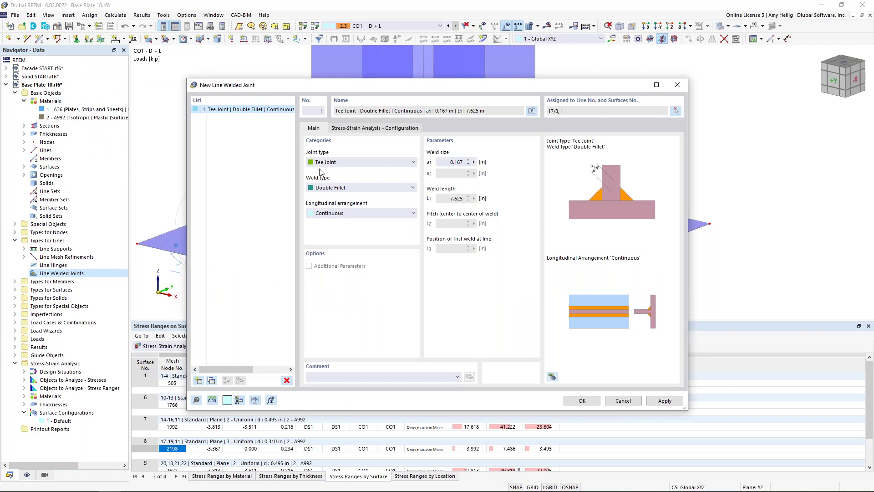
# Copy the Tee Joint, Double Fillet welded joint as a second one and set its weld size a1 to 0.250 in
pyautogui.click(211, 380)
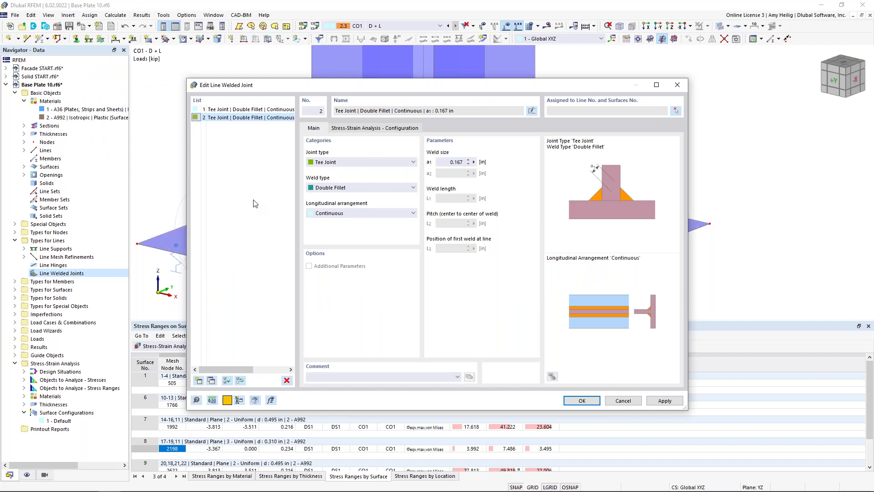
pyautogui.click(443, 161)
pyautogui.write('0.250')
# Assign the second welded joint to flange base line 14 between surfaces 7 and 1
pyautogui.click(675, 111)
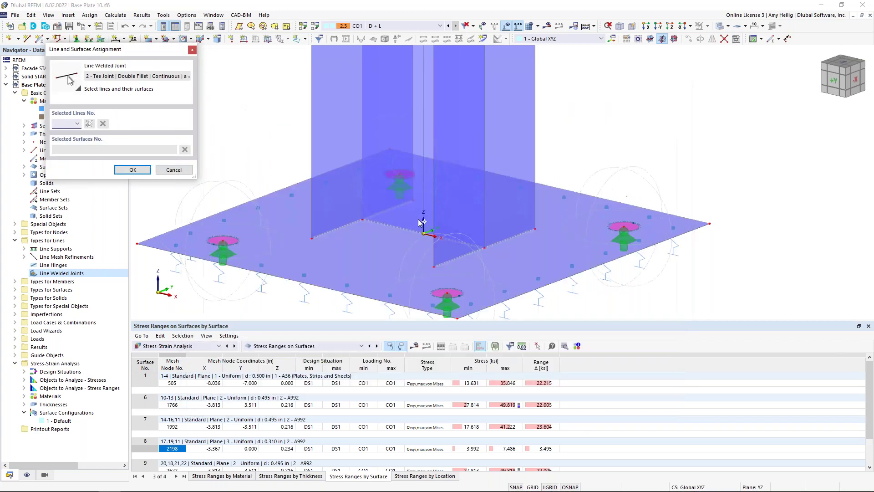
pyautogui.click(346, 223)
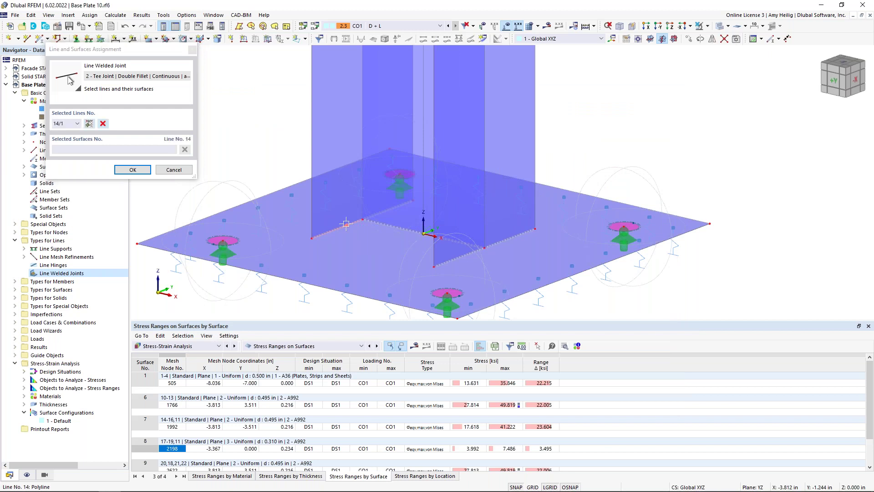
pyautogui.click(337, 144)
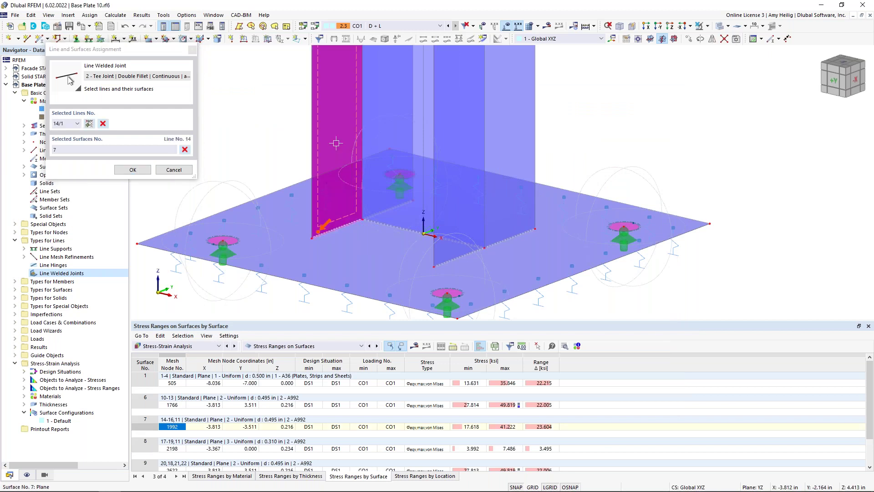
pyautogui.click(351, 251)
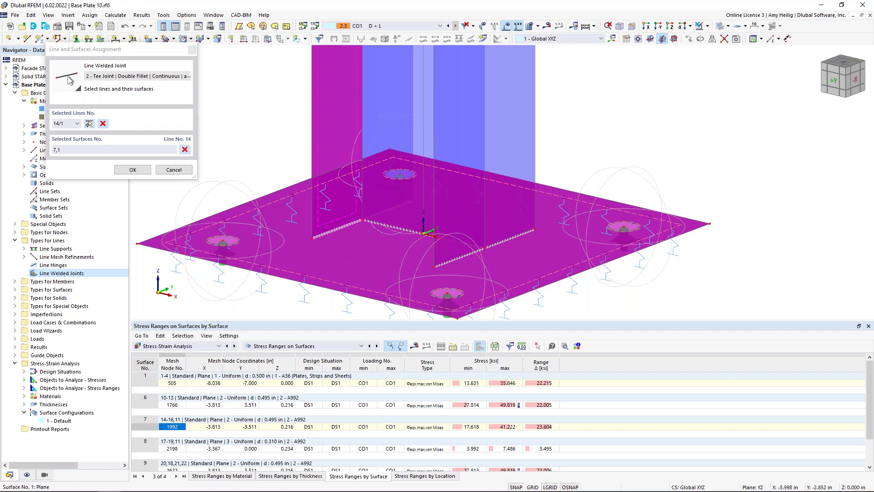
pyautogui.click(89, 123)
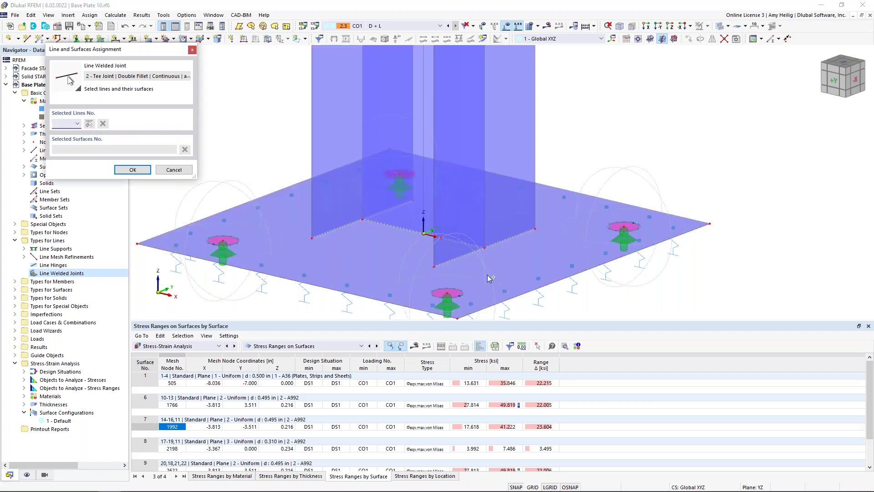
# Add flange base line 10 with surfaces 6 and 1 to the second welded joint's assignment
pyautogui.keyDown('ctrl'); pyautogui.moveTo(578, 234); pyautogui.dragTo(455, 228, button='middle'); pyautogui.keyUp('ctrl')
pyautogui.click(461, 212)
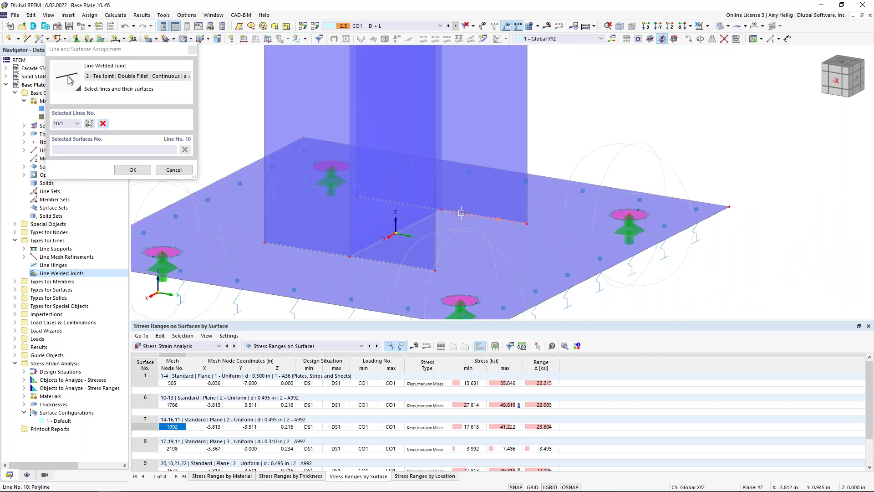
pyautogui.click(474, 142)
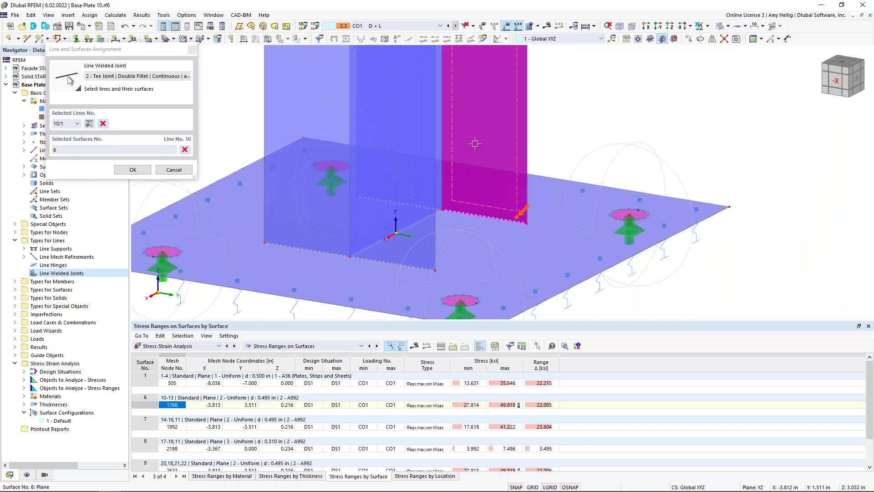
pyautogui.click(526, 241)
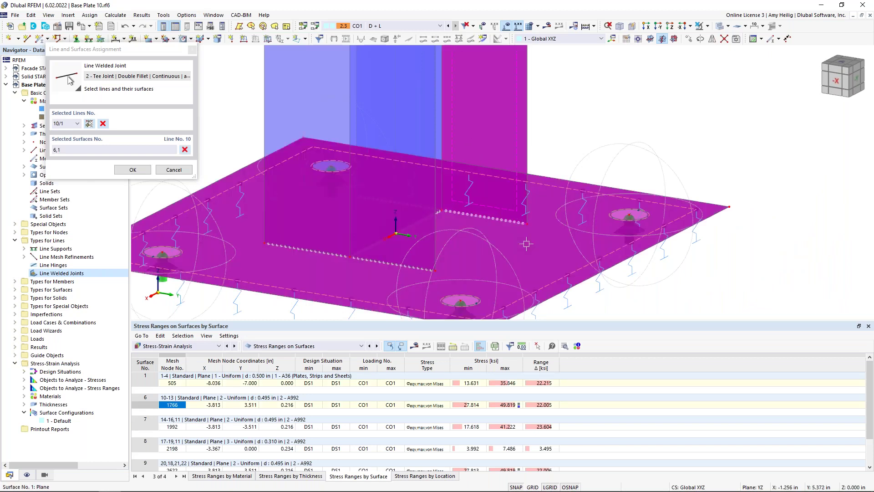
pyautogui.click(89, 124)
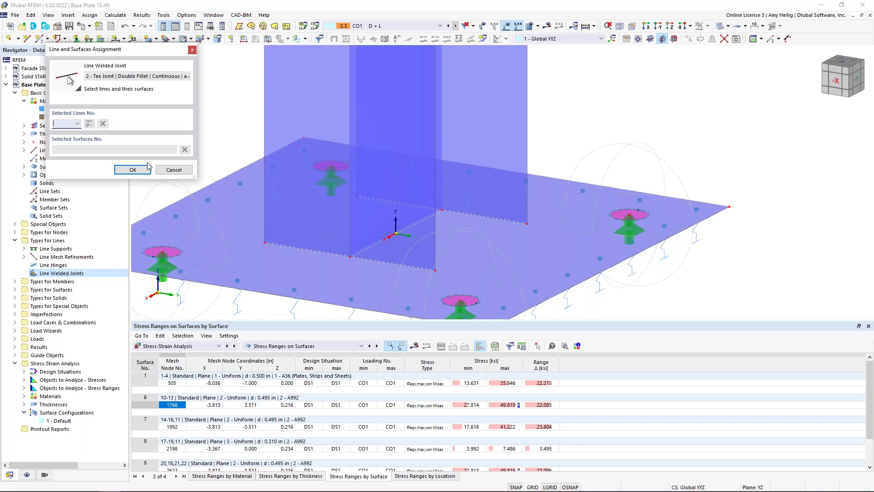
# Add line 23 at the base of the opposite flange, with surfaces 10 and 1, to the second welded joint
pyautogui.click(280, 245)
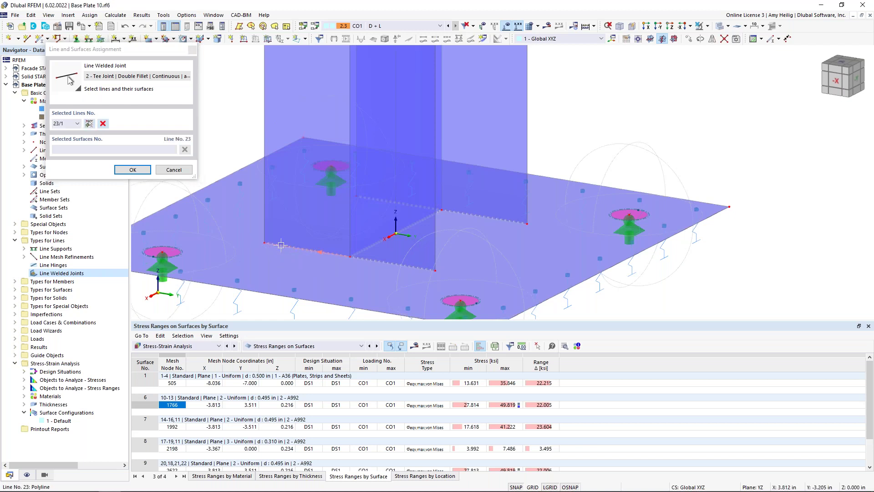
pyautogui.click(279, 127)
pyautogui.click(251, 221)
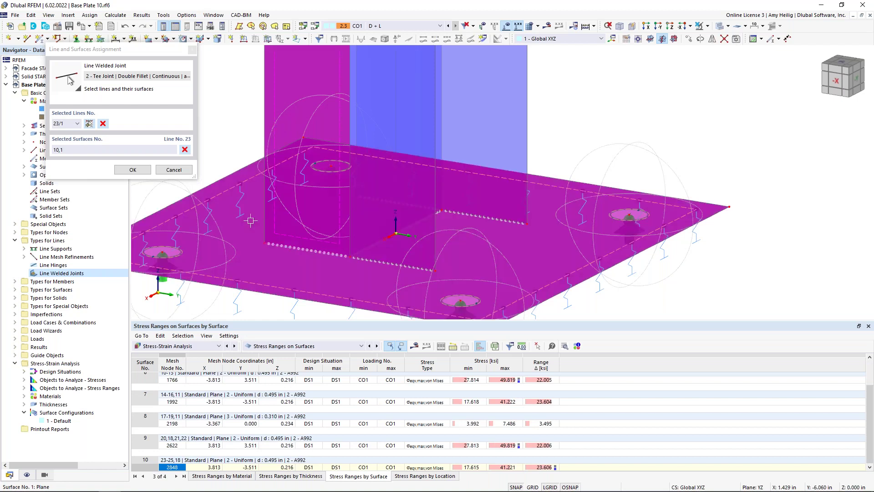
pyautogui.click(89, 124)
# Add flange base line 20 with surfaces 9 and 1, and save both line welded joints, accepting deletion of the existing results
pyautogui.click(370, 260)
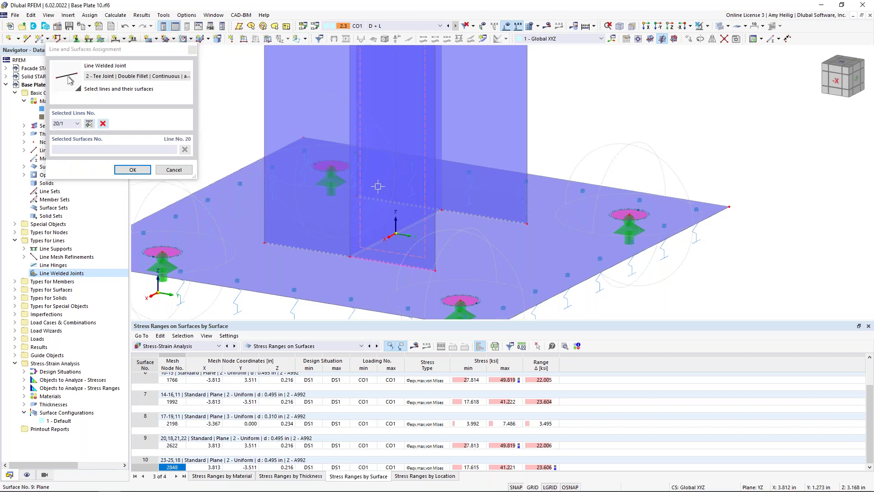
pyautogui.click(361, 250)
pyautogui.click(350, 272)
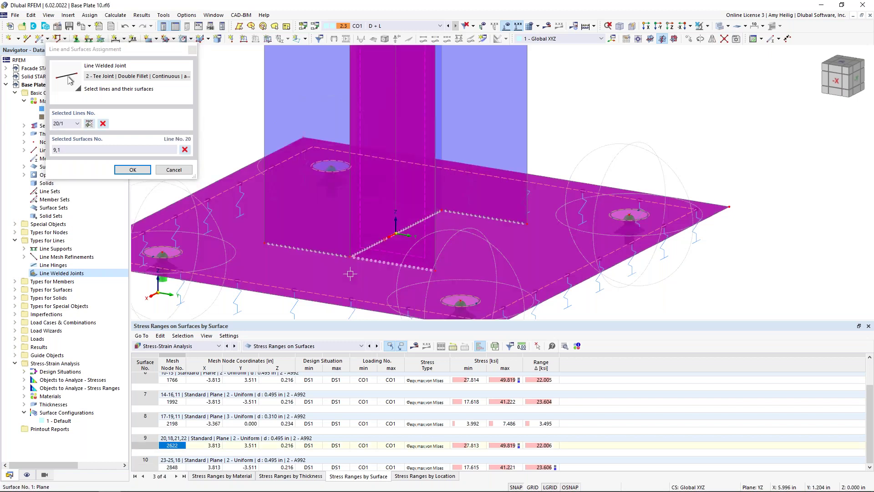
pyautogui.click(142, 172)
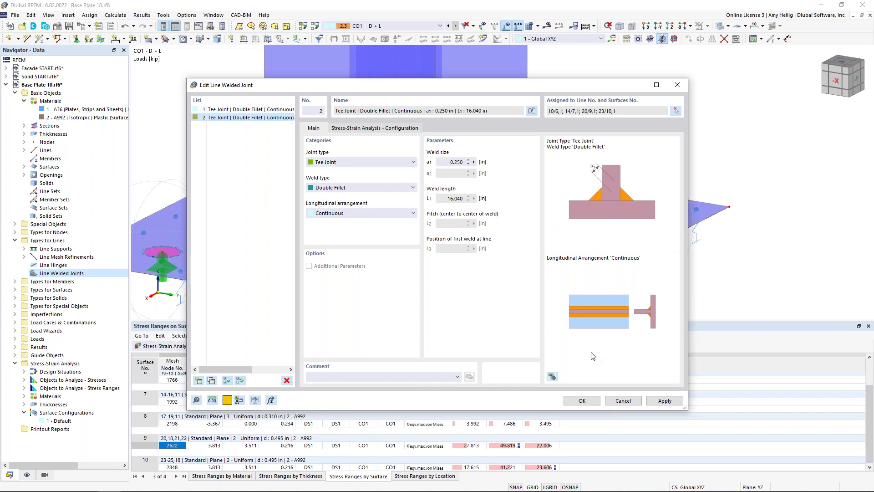
pyautogui.click(582, 400)
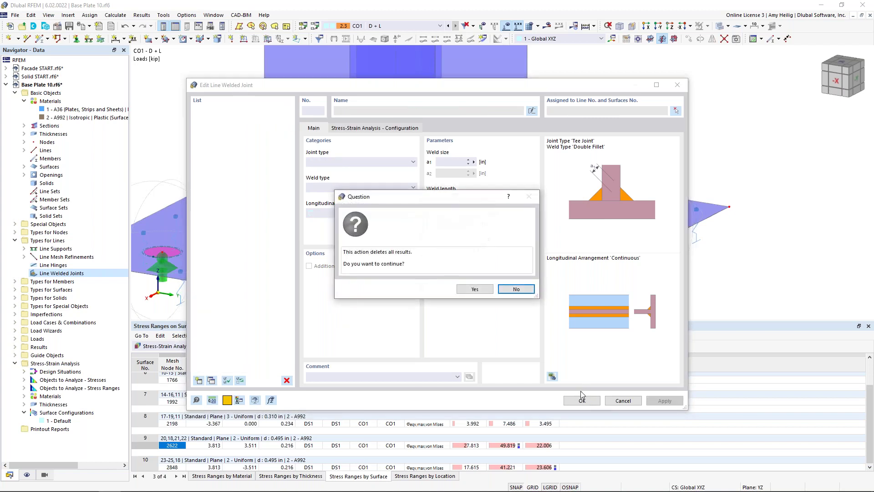
pyautogui.click(474, 289)
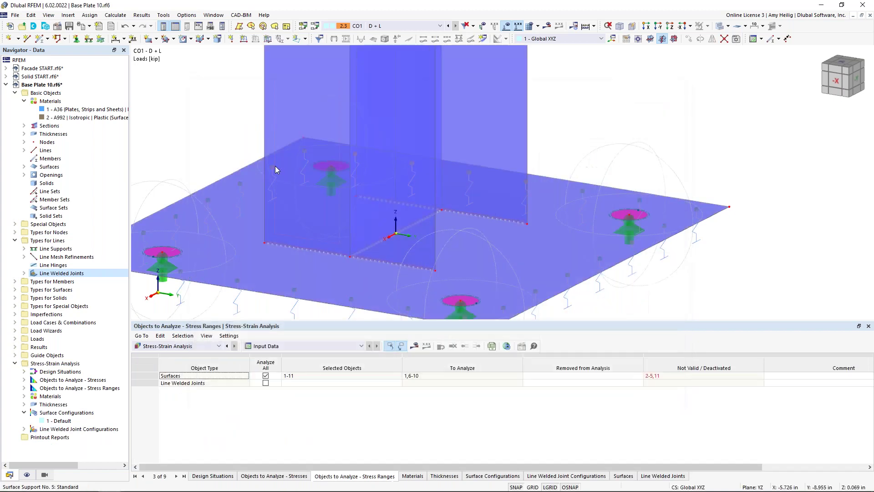
# In the default line welded joint configuration, limit the stresses to calculate to fnormal, fbending, fs,shear, fw,shear and σw,Ed
pyautogui.keyDown('ctrl'); pyautogui.moveTo(297, 205); pyautogui.dragTo(299, 250, button='middle'); pyautogui.keyUp('ctrl')
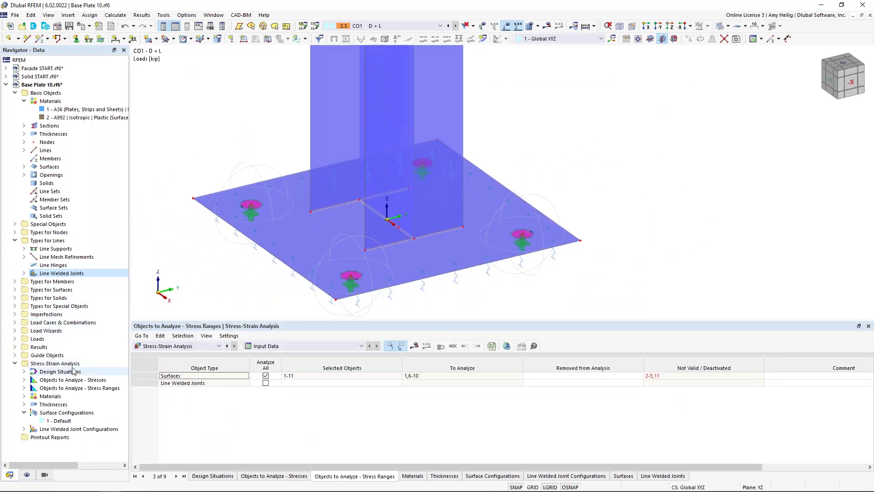
pyautogui.click(24, 429)
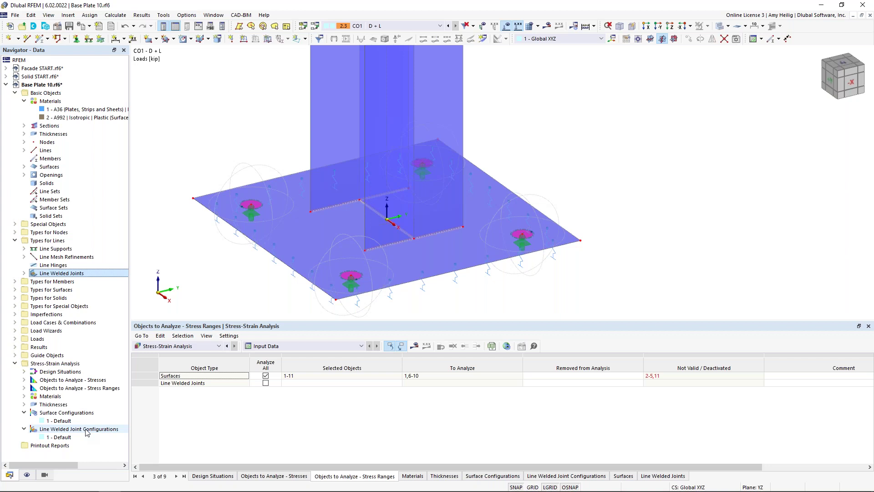
pyautogui.doubleClick(66, 438)
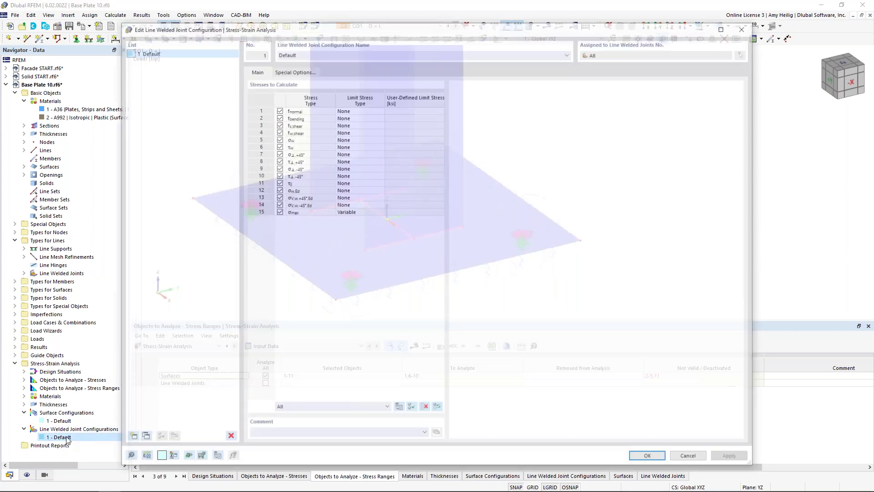
pyautogui.click(302, 111)
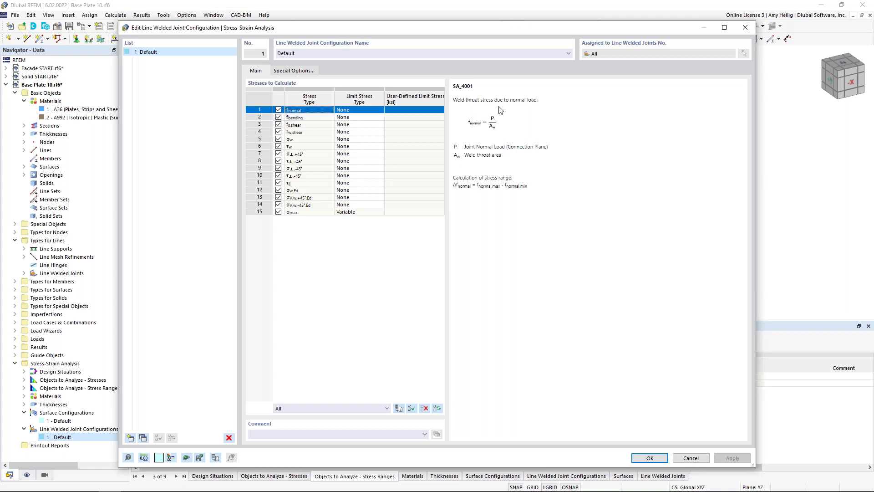
pyautogui.click(359, 117)
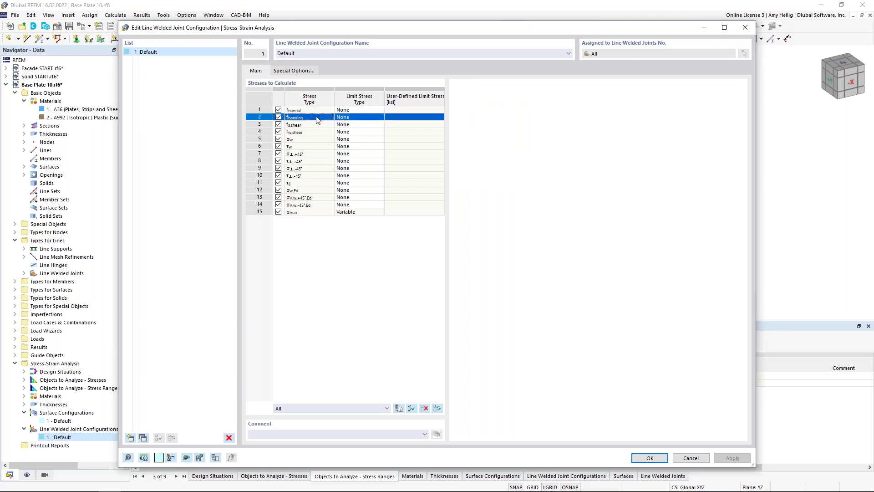
pyautogui.click(325, 127)
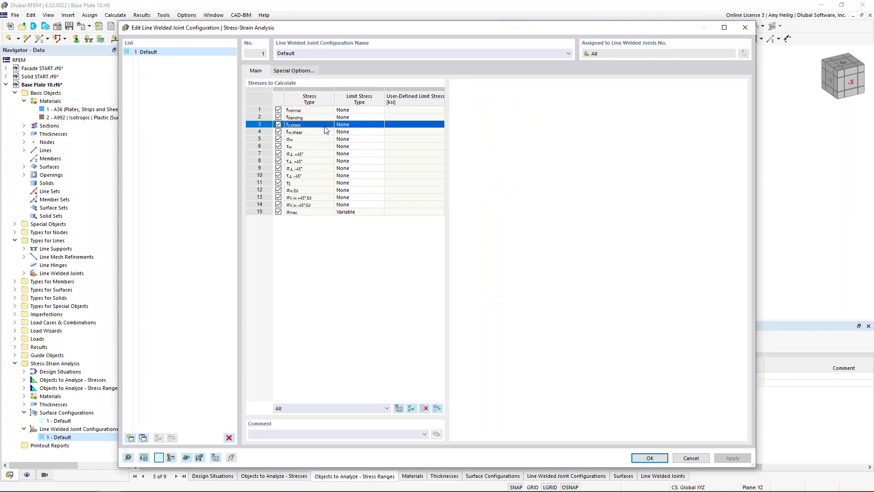
pyautogui.click(424, 408)
pyautogui.click(278, 110)
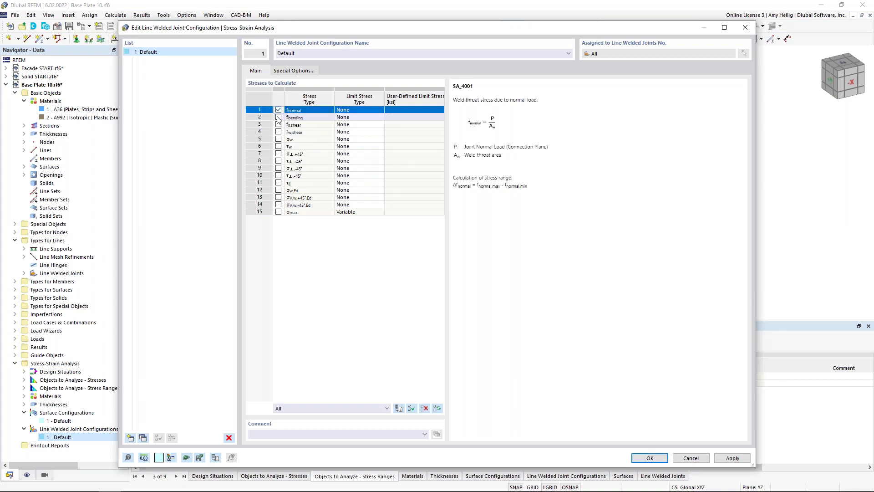
pyautogui.click(278, 117)
pyautogui.click(278, 125)
pyautogui.click(278, 131)
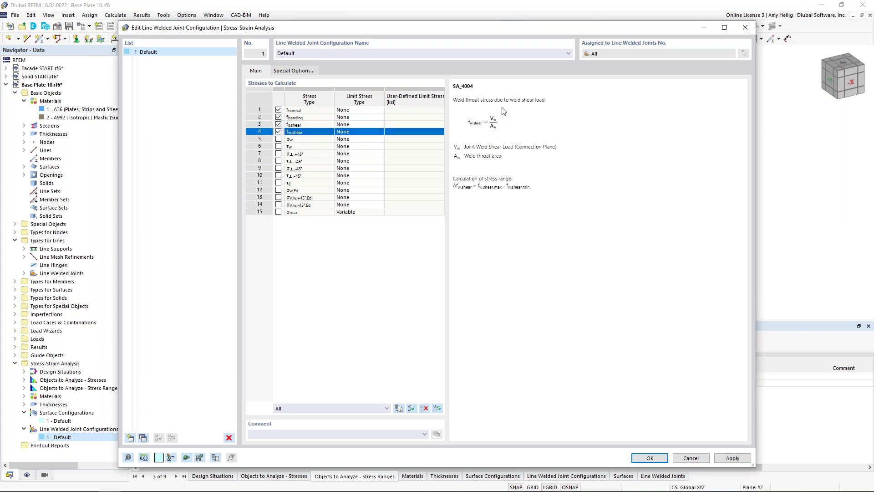
pyautogui.click(279, 191)
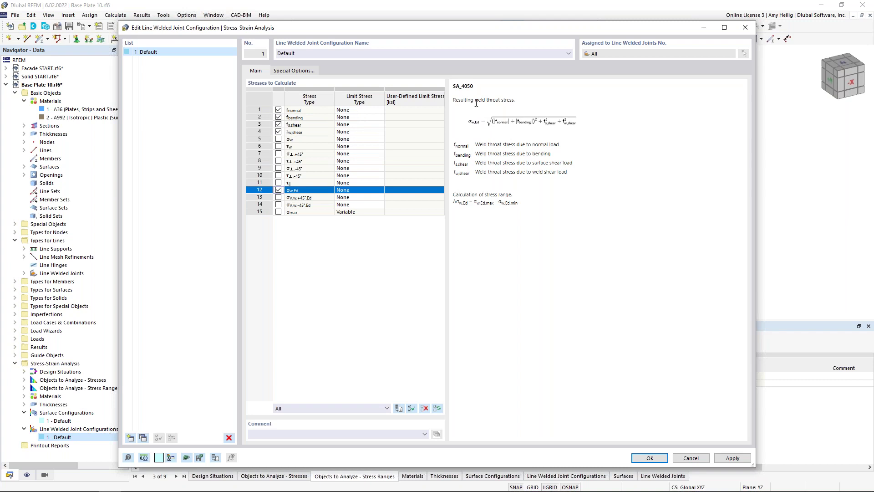
# Set the smoothing of joint weld shear load Vw, surface shear load Vs, normal load P and bending load M to None
pyautogui.click(304, 73)
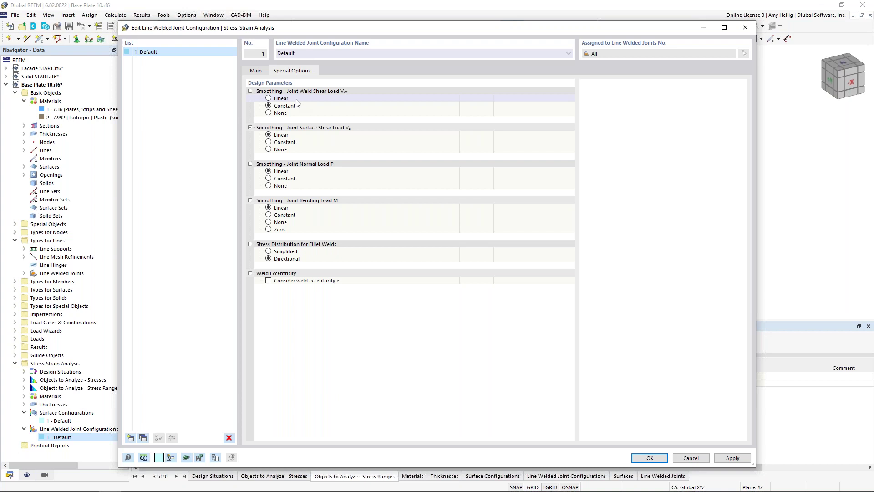
pyautogui.click(269, 113)
pyautogui.click(270, 149)
pyautogui.click(270, 185)
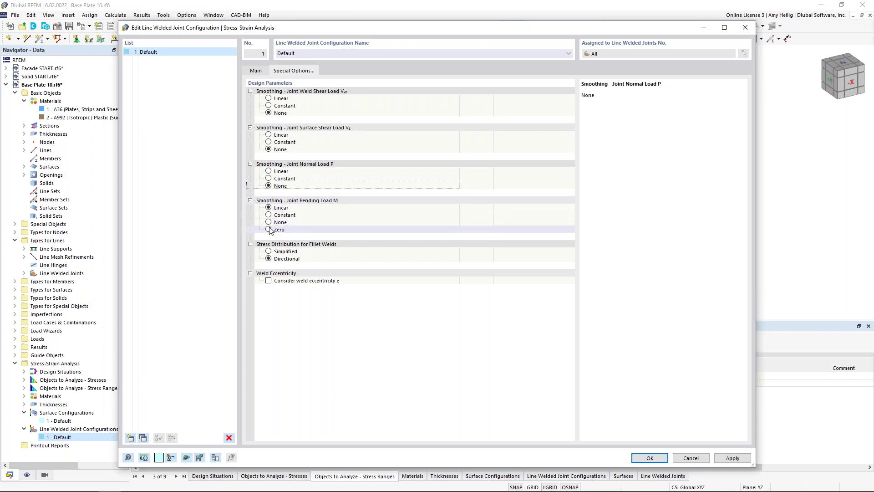
pyautogui.click(269, 223)
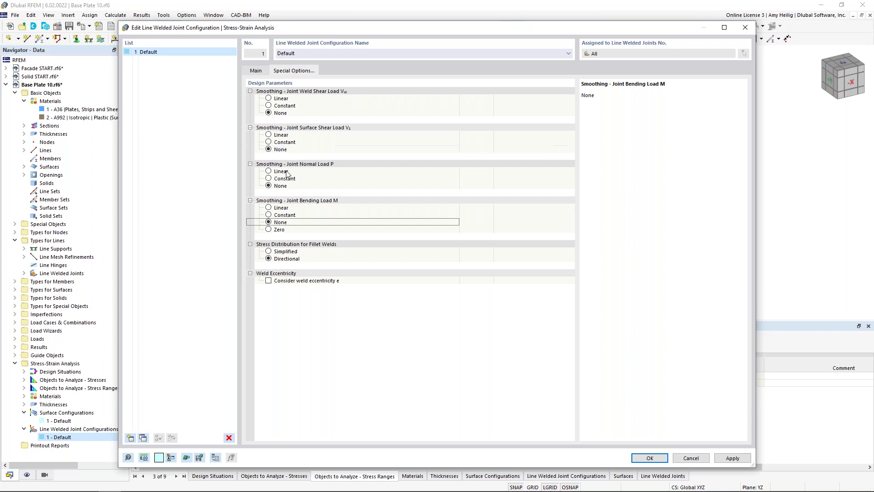
# Set the stress distribution for fillet welds to Simplified and consider the weld eccentricity e
pyautogui.click(269, 251)
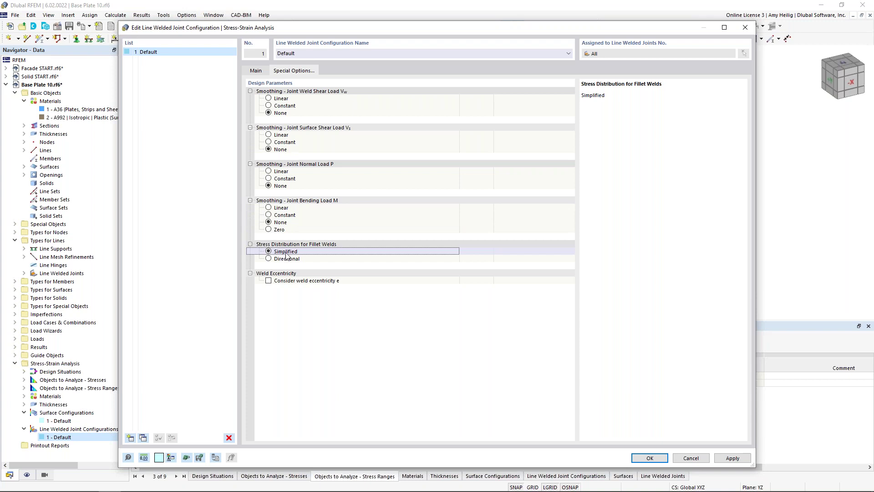
pyautogui.click(268, 281)
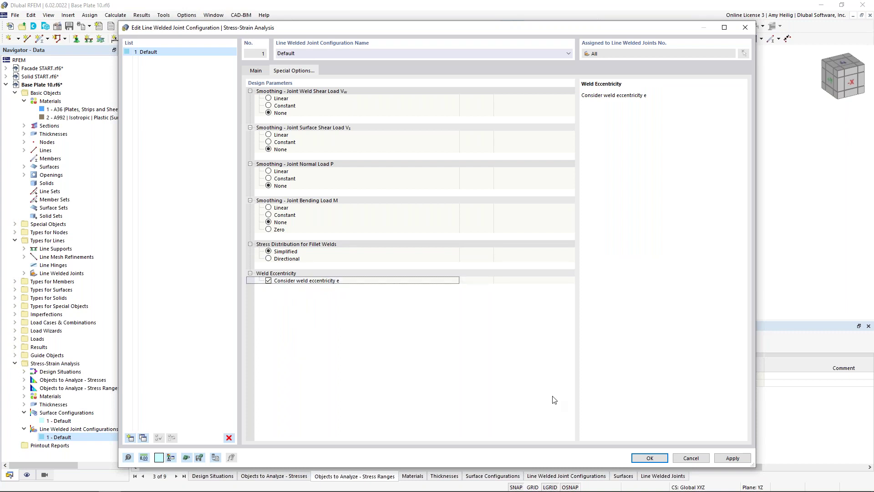
# Give the resulting weld throat stress σw,Ed a user-defined limit of 57 ksi and save the line welded joint configuration
pyautogui.click(258, 71)
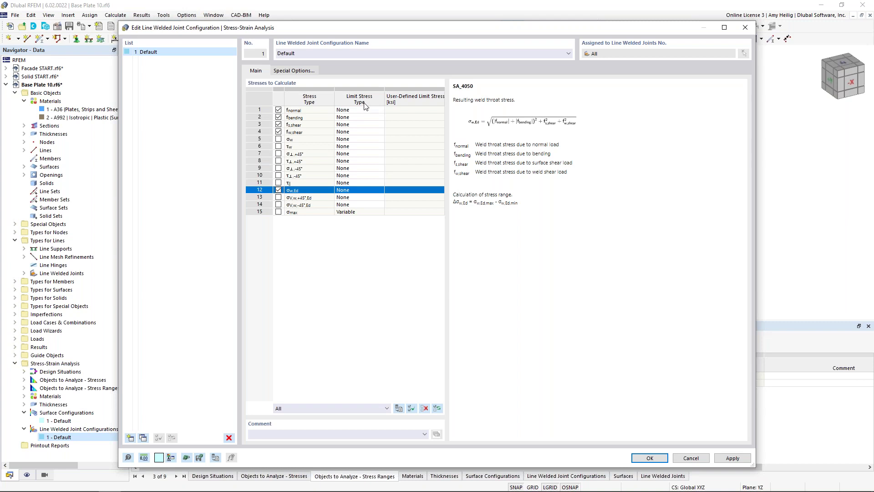
pyautogui.click(368, 190)
pyautogui.click(379, 191)
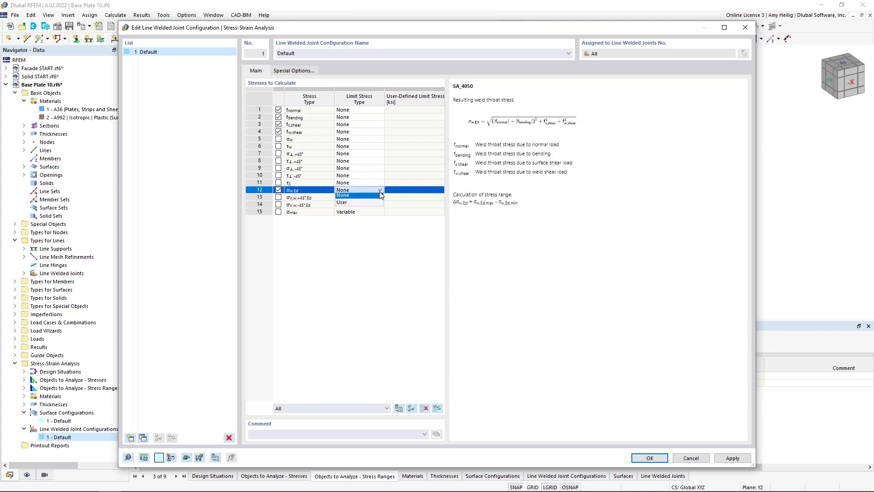
pyautogui.click(360, 203)
pyautogui.click(401, 191)
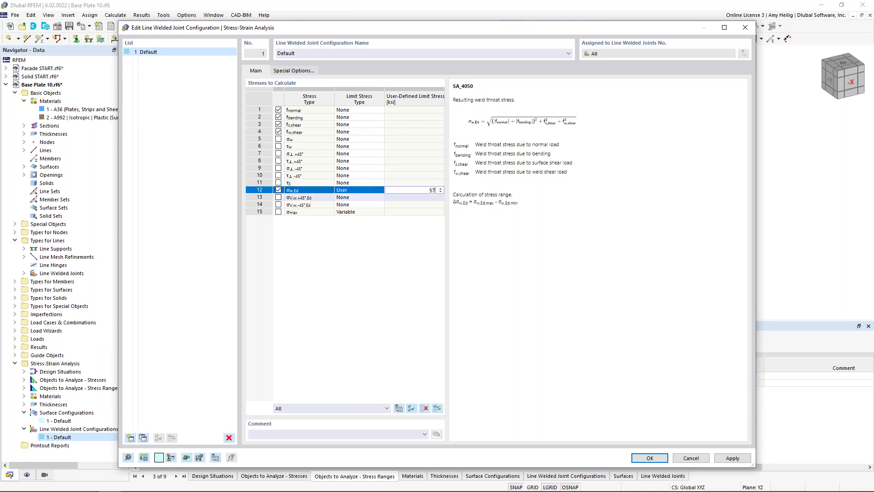
pyautogui.click(416, 230)
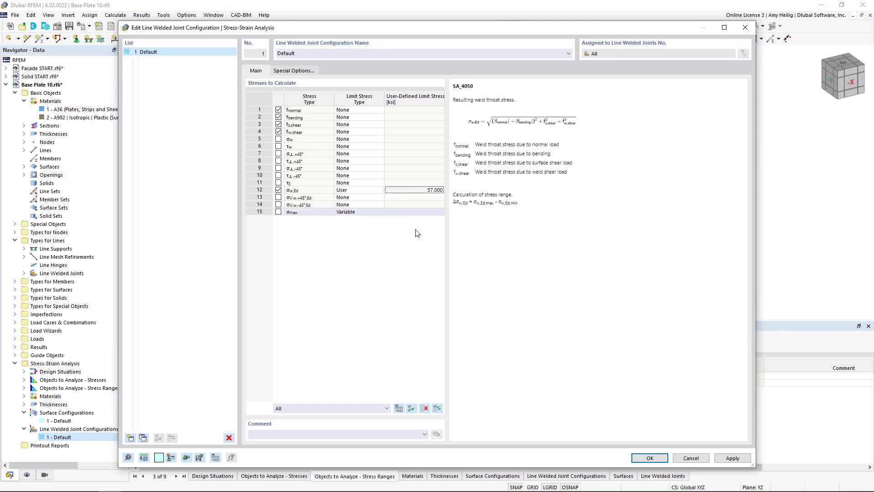
pyautogui.click(650, 458)
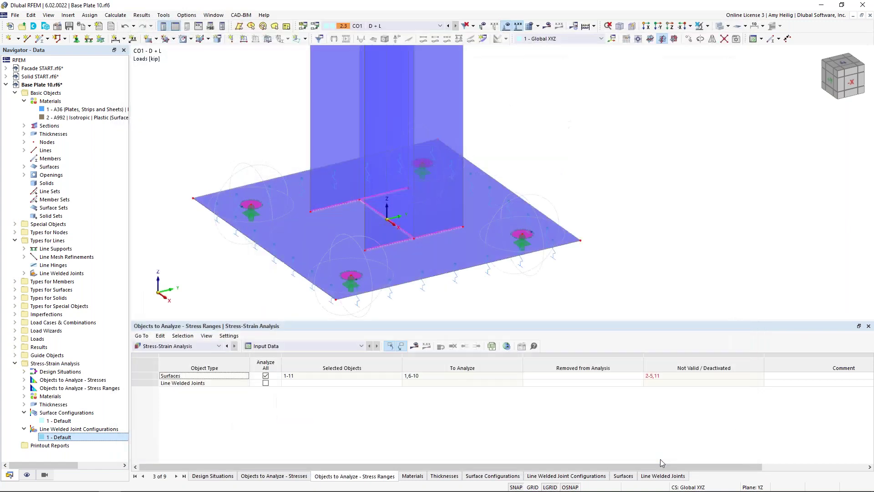
# Include all line welded joints in the objects to analyze for stresses and calculate the stress-strain analysis results
pyautogui.click(164, 347)
pyautogui.click(164, 347)
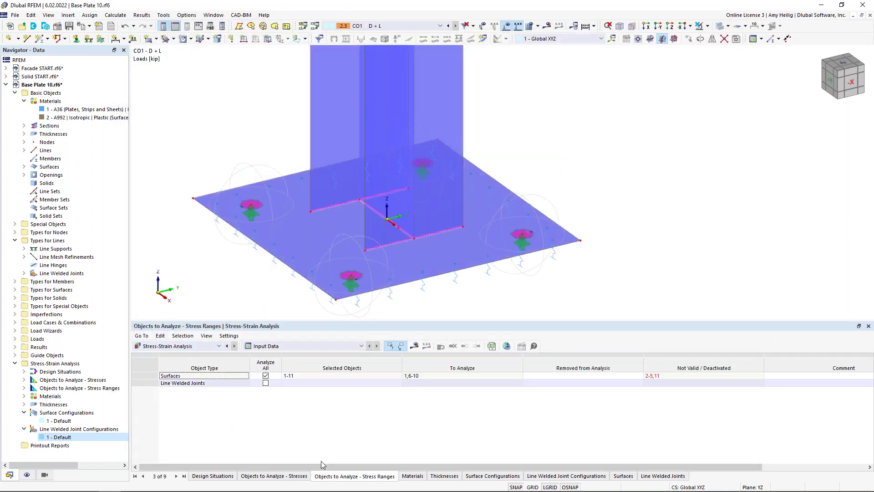
pyautogui.click(294, 476)
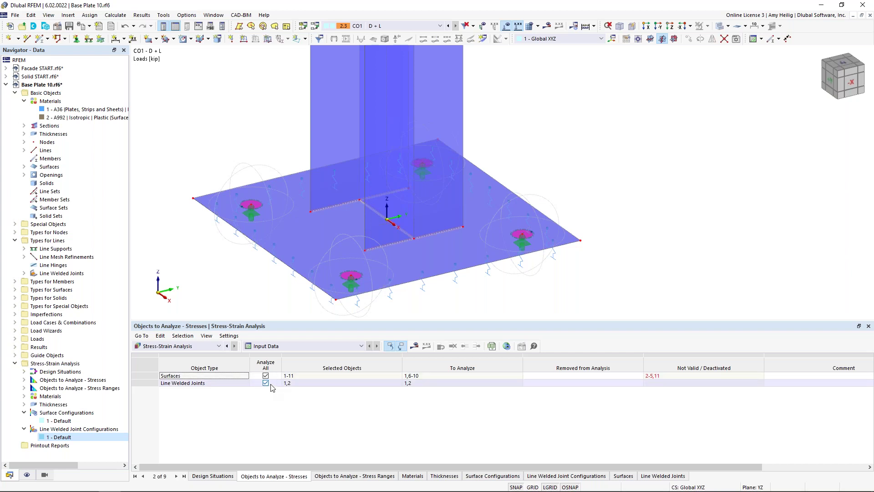
pyautogui.click(415, 345)
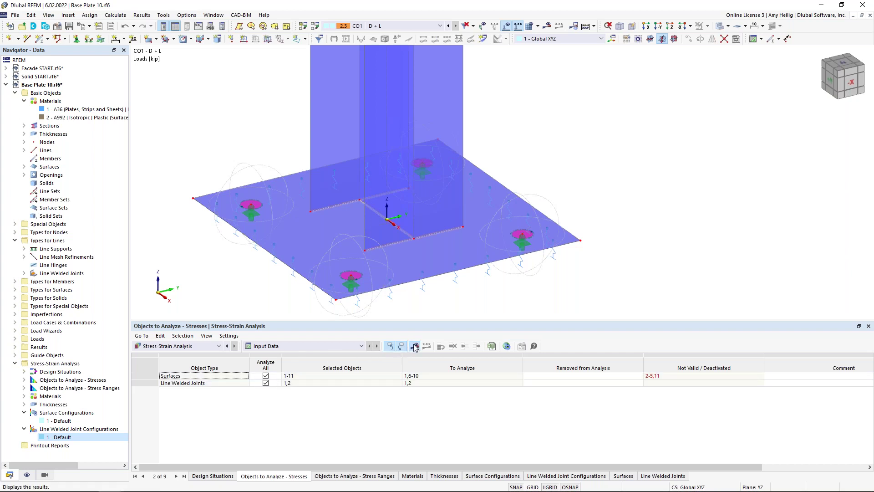
pyautogui.click(474, 290)
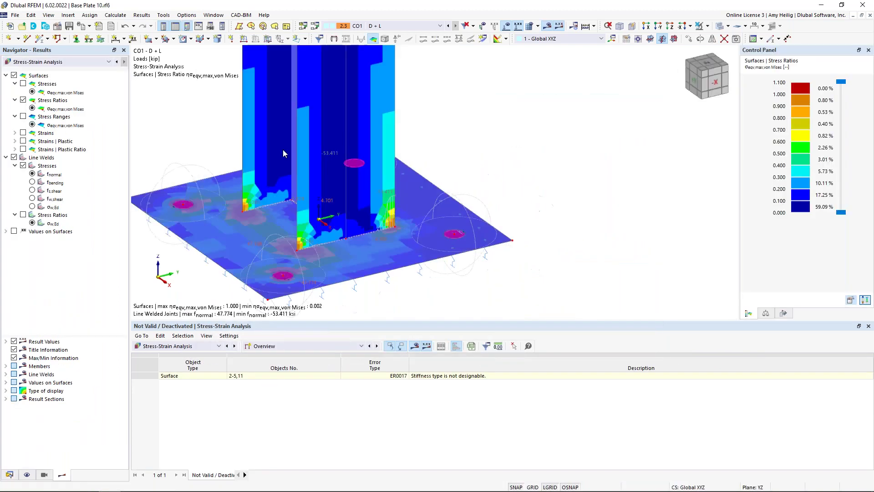
# Open the results table of stresses in line welds, listed by line
pyautogui.moveTo(283, 153); pyautogui.dragTo(321, 124, button='middle')
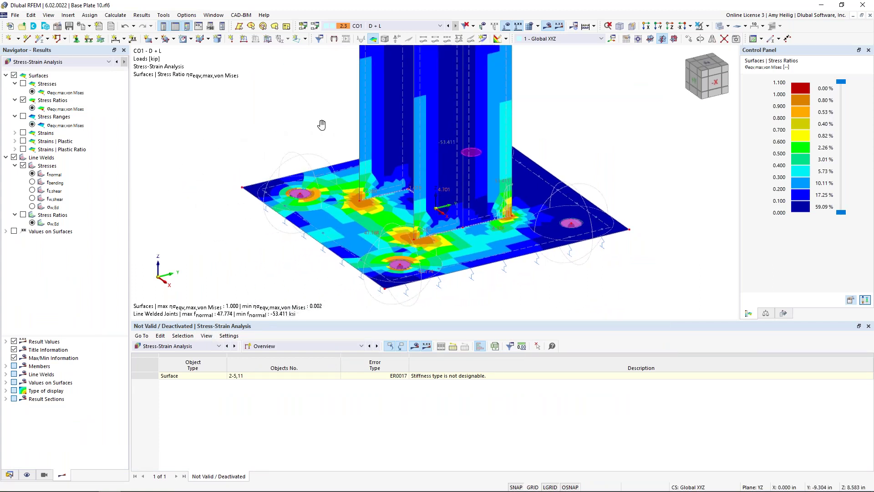
pyautogui.click(287, 346)
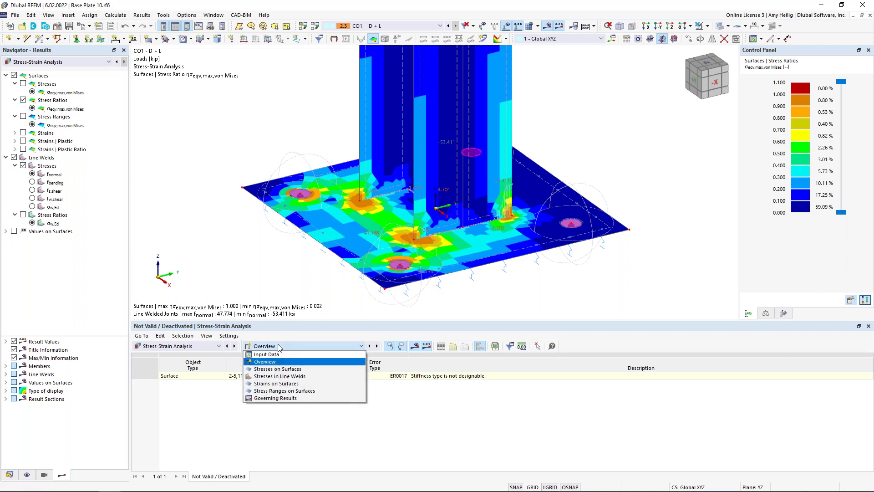
pyautogui.click(287, 376)
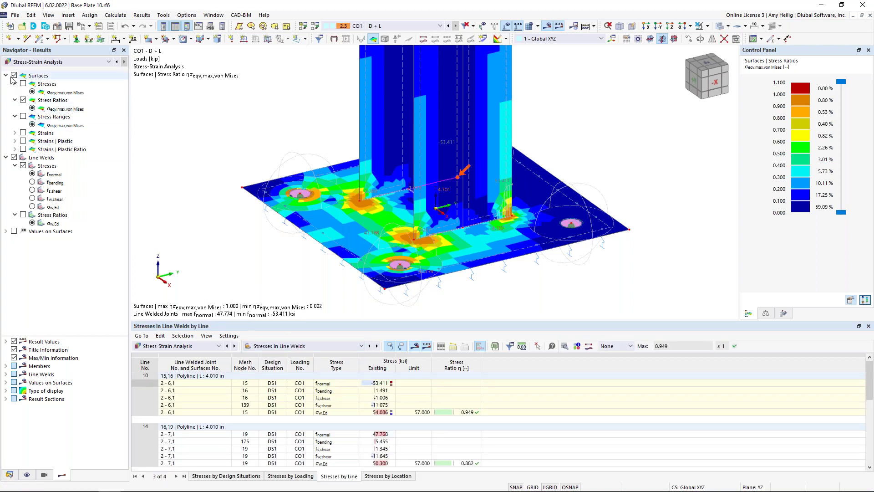
# Hide the surface results and display the base plate model as a wireframe, closer in on the weld stress diagrams
pyautogui.click(13, 76)
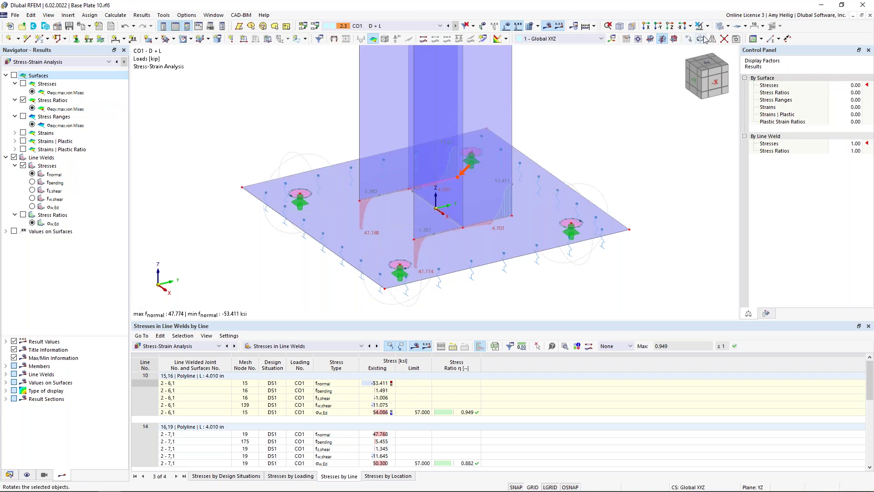
pyautogui.click(721, 25)
pyautogui.scroll(4, 464, 221)
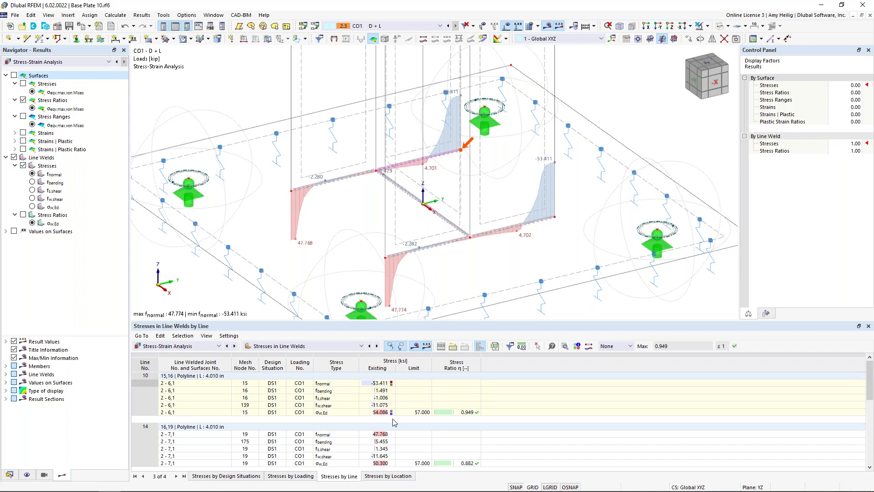
# Examine the σw,Ed limit and stress ratio of line 10 in the table, and the results of the other weld lines
pyautogui.click(411, 413)
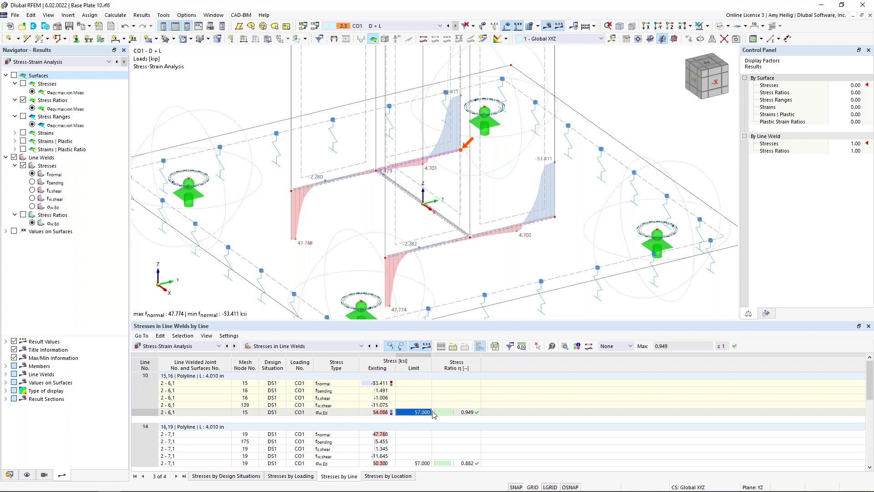
pyautogui.click(455, 413)
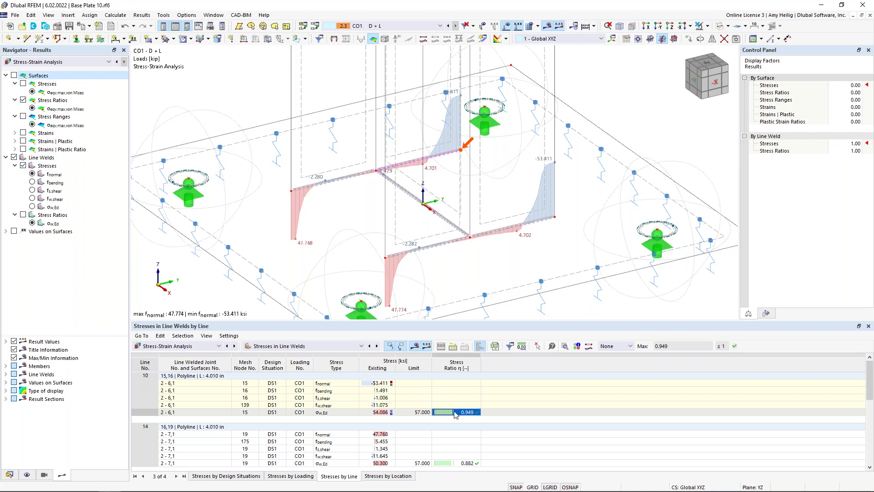
pyautogui.scroll(-4, 455, 414)
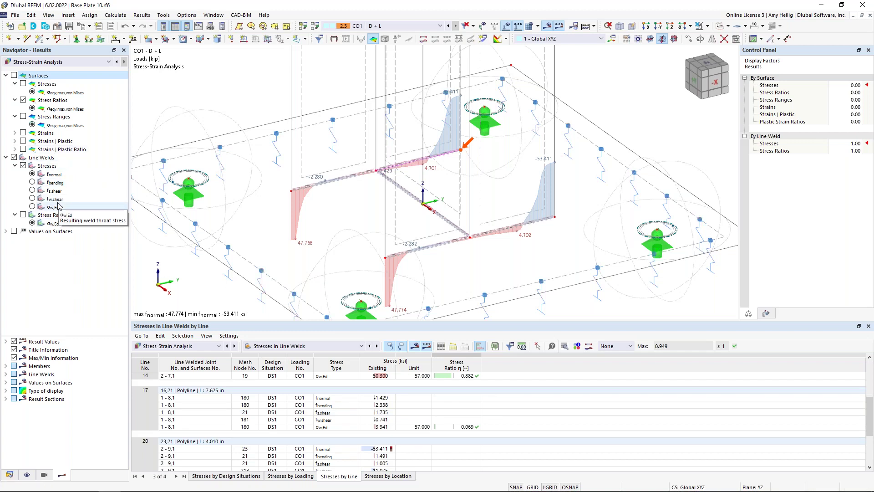
# Display the line weld diagrams for fbending and fs,shear, and the σw,Ed stress ratios
pyautogui.click(32, 183)
pyautogui.click(33, 190)
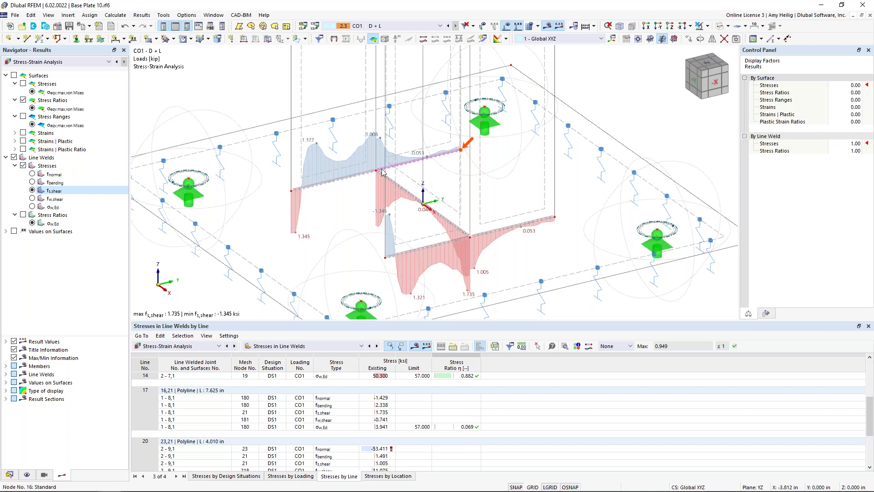
pyautogui.click(24, 215)
pyautogui.click(23, 214)
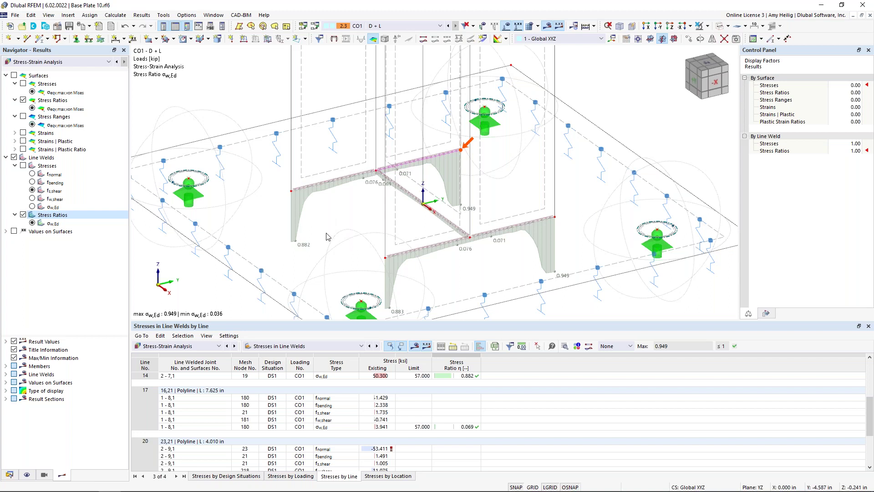
pyautogui.scroll(-1, 326, 236)
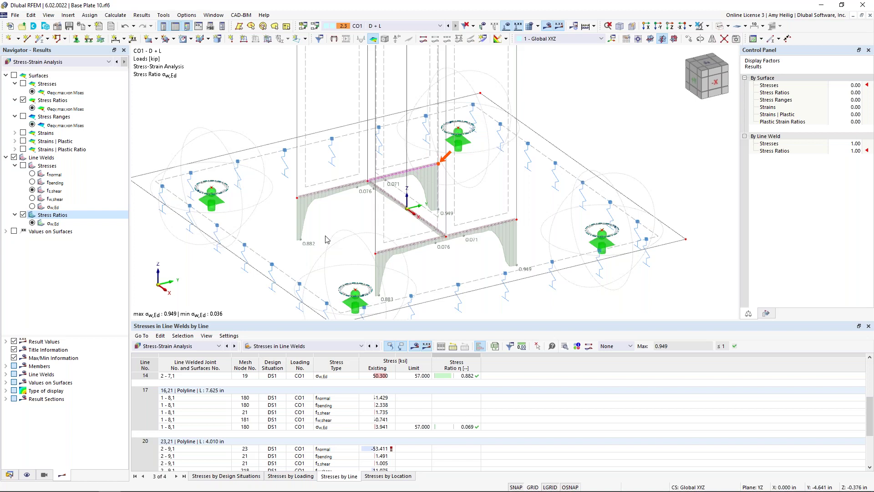
# Switch to the Solid START model and shrink the table area to enlarge the model view
pyautogui.click(220, 17)
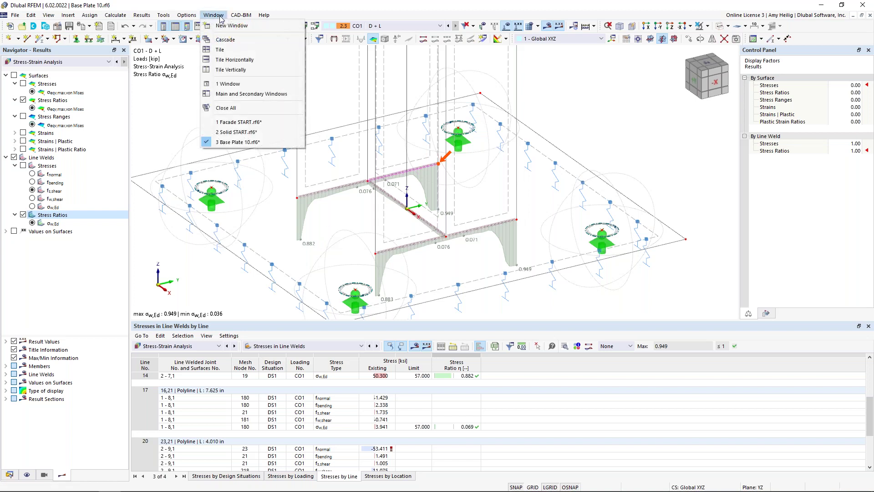
pyautogui.click(234, 132)
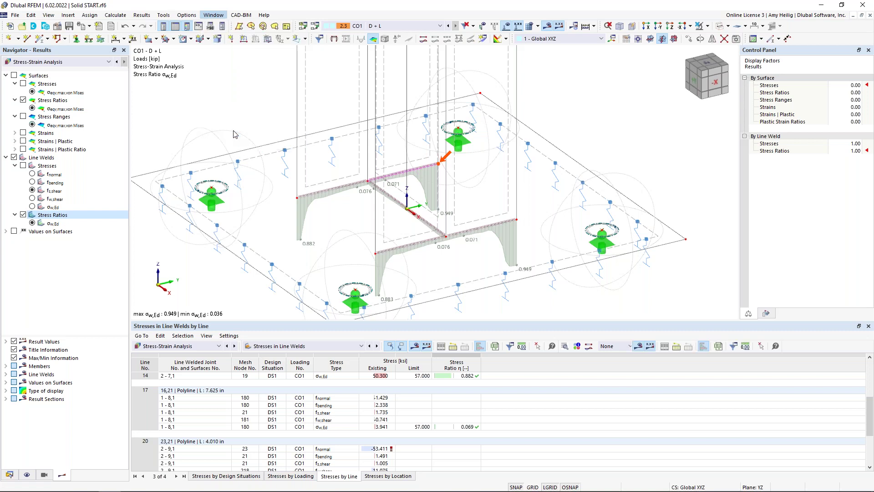
pyautogui.keyDown('ctrl'); pyautogui.moveTo(273, 166); pyautogui.dragTo(255, 170, button='middle'); pyautogui.keyUp('ctrl')
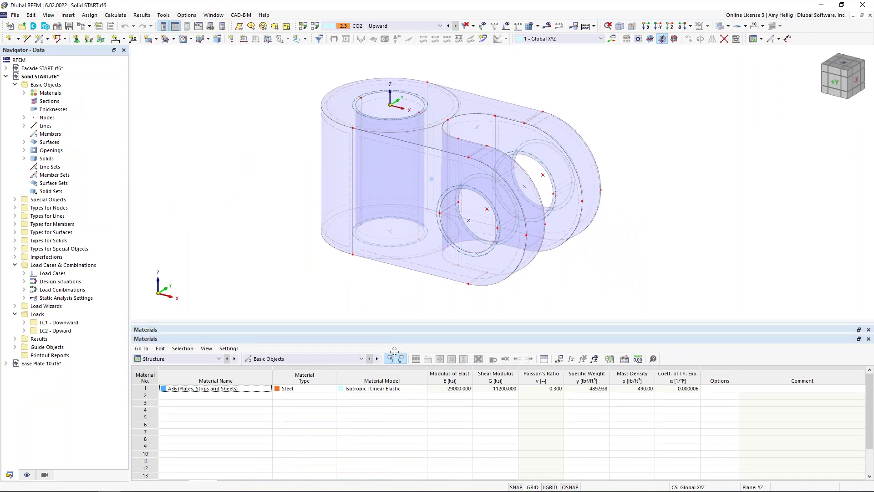
pyautogui.moveTo(395, 322); pyautogui.dragTo(398, 367)
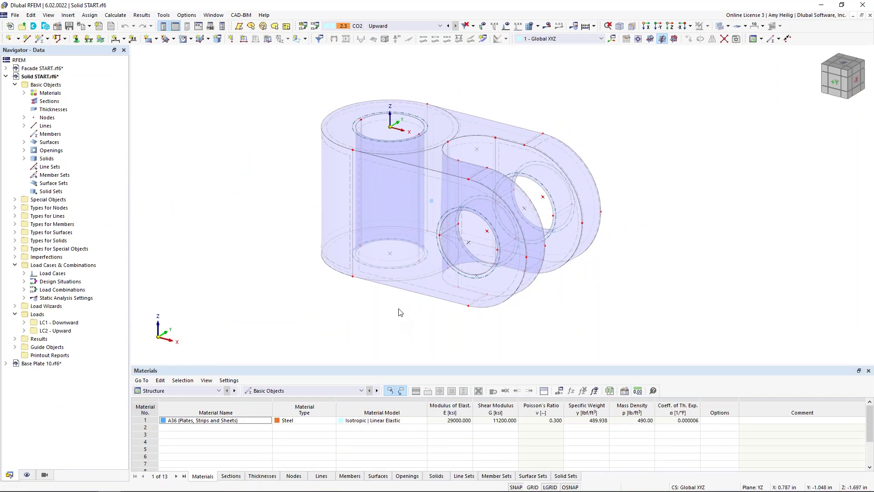
pyautogui.moveTo(410, 306)
pyautogui.keyDown('ctrl'); pyautogui.mouseDown(button='middle')
pyautogui.moveTo(342, 306)
pyautogui.moveTo(403, 315)
pyautogui.mouseUp(button='middle'); pyautogui.keyUp('ctrl')
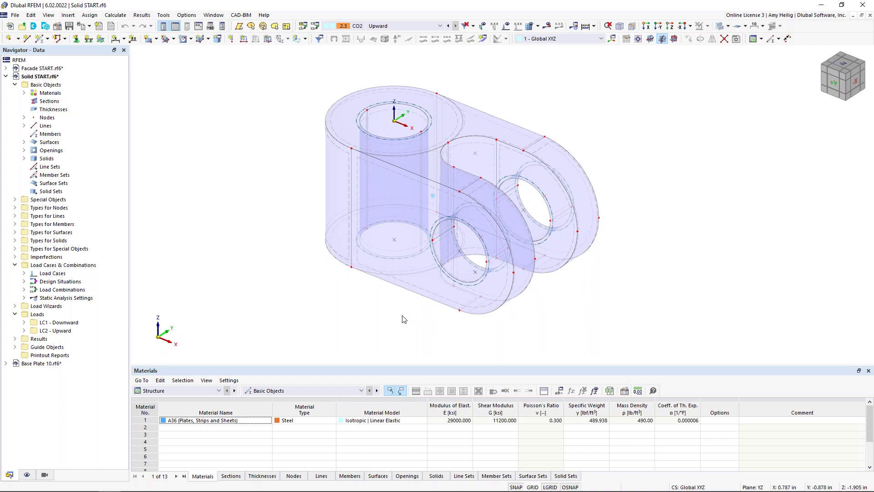
# Inspect the stiffness type of surface 4 on the solid's front lug and close its properties without changes
pyautogui.click(413, 285)
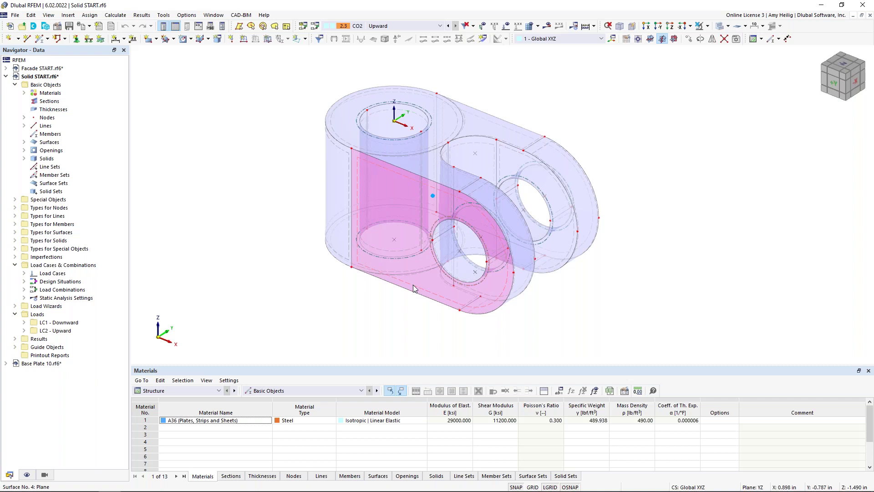
pyautogui.doubleClick(414, 284)
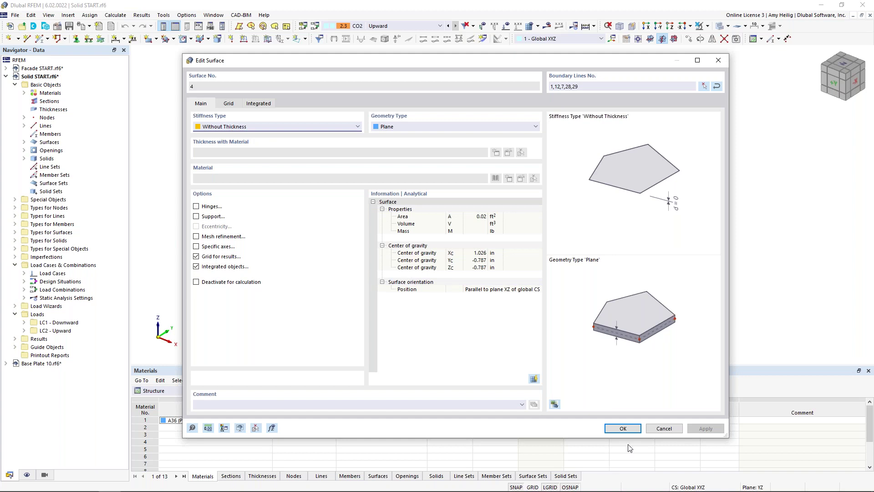
pyautogui.click(663, 428)
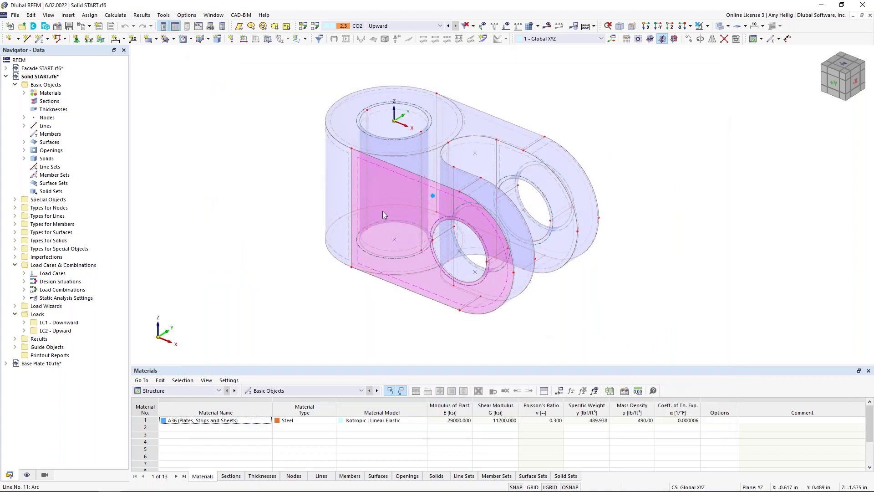
# Inspect the solid type, material and boundary surfaces of solid 1 and close its properties
pyautogui.doubleClick(433, 197)
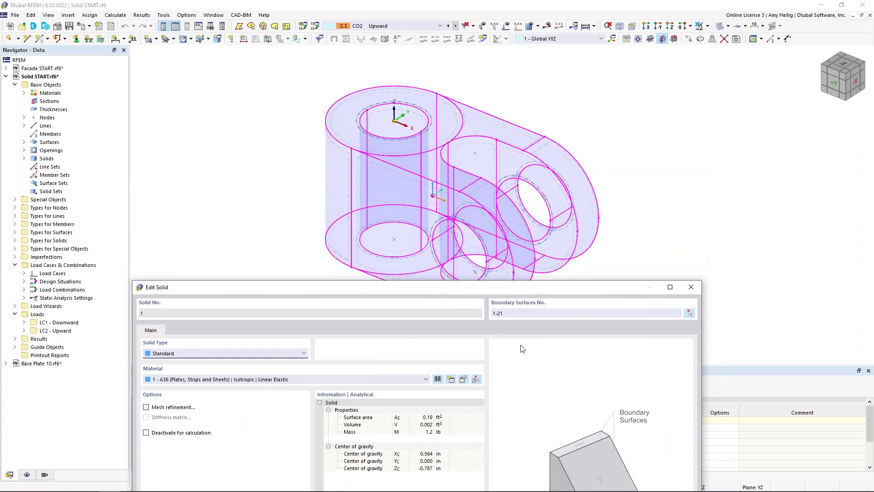
pyautogui.moveTo(352, 287); pyautogui.dragTo(379, 79)
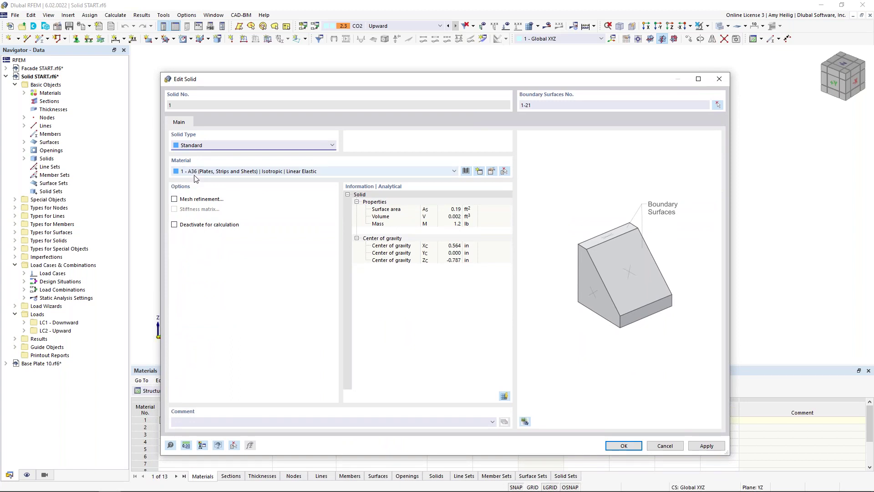
pyautogui.click(622, 447)
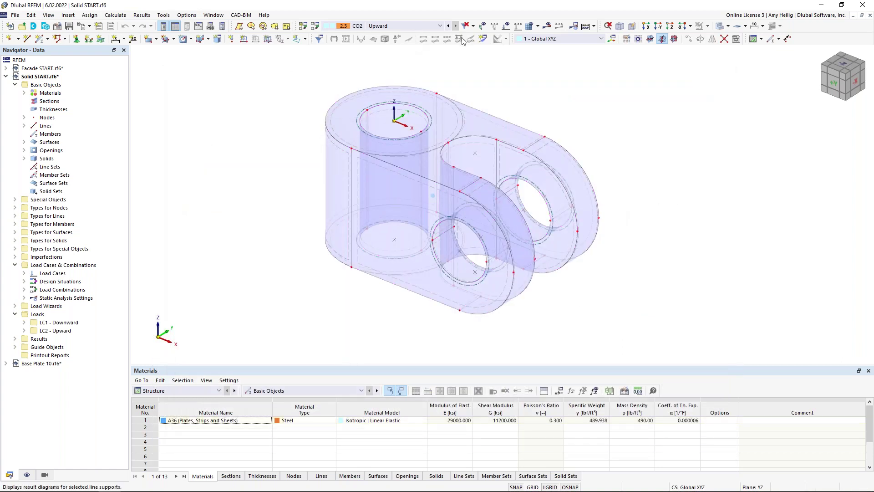
# Display the loads on the solid model and switch to load combination CO1 - Downward
pyautogui.click(518, 25)
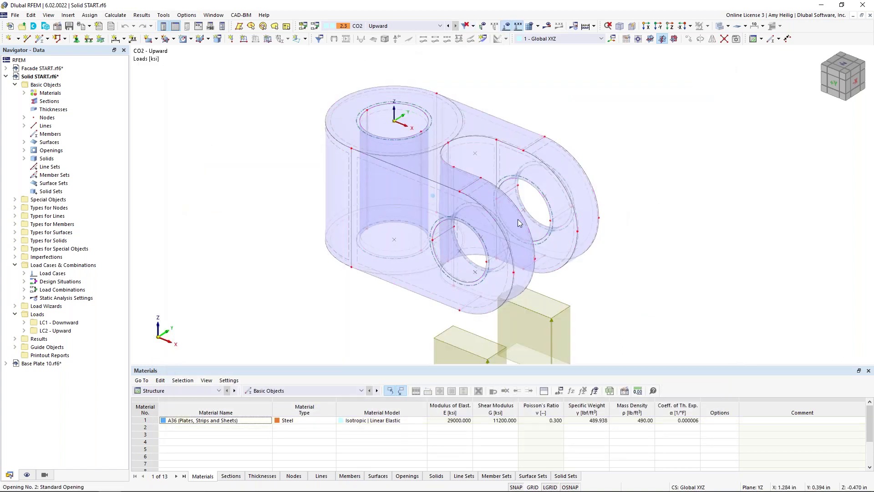
pyautogui.scroll(-2, 462, 232)
pyautogui.keyDown('ctrl'); pyautogui.moveTo(439, 246); pyautogui.dragTo(478, 92, button='middle'); pyautogui.keyUp('ctrl')
pyautogui.click(448, 26)
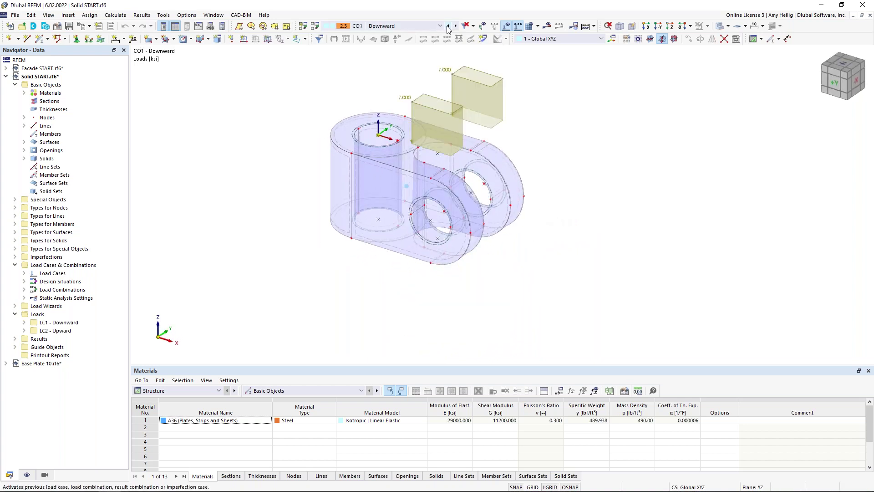
# Activate the Stress-Strain Analysis add-on in the base data of the Solid START model
pyautogui.moveTo(530, 167); pyautogui.dragTo(512, 221, button='middle')
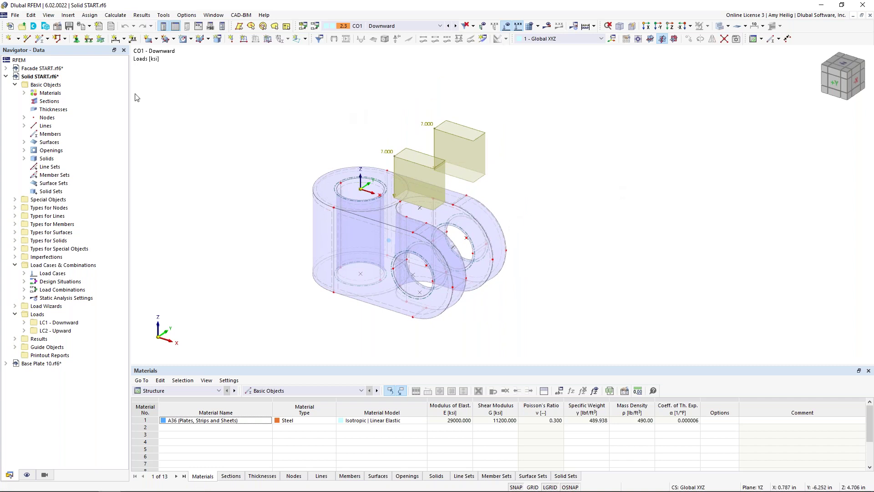
pyautogui.rightClick(39, 80)
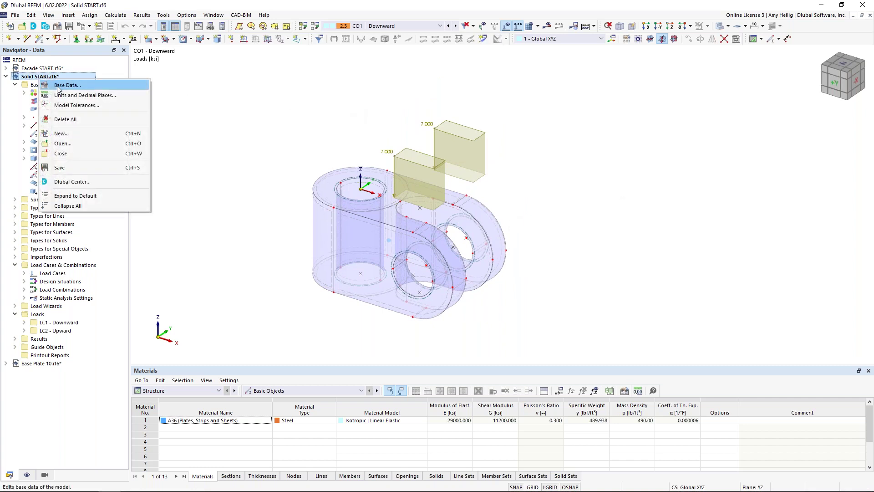
pyautogui.click(58, 88)
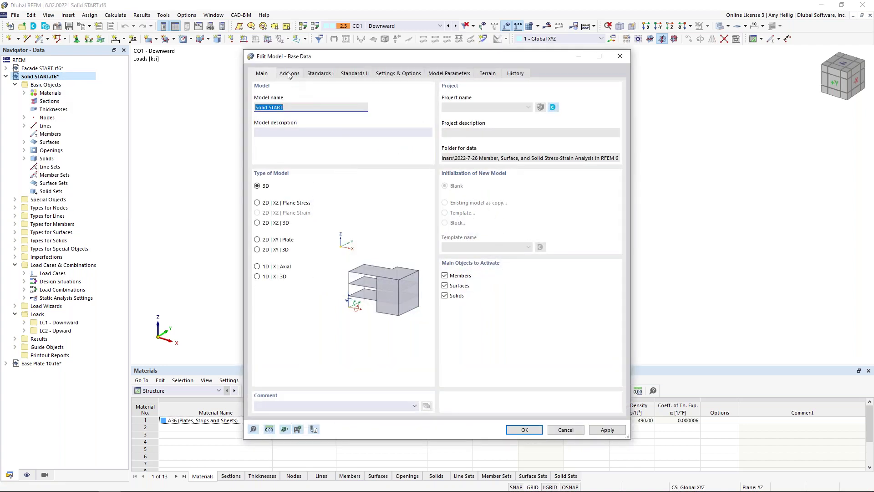
pyautogui.click(289, 74)
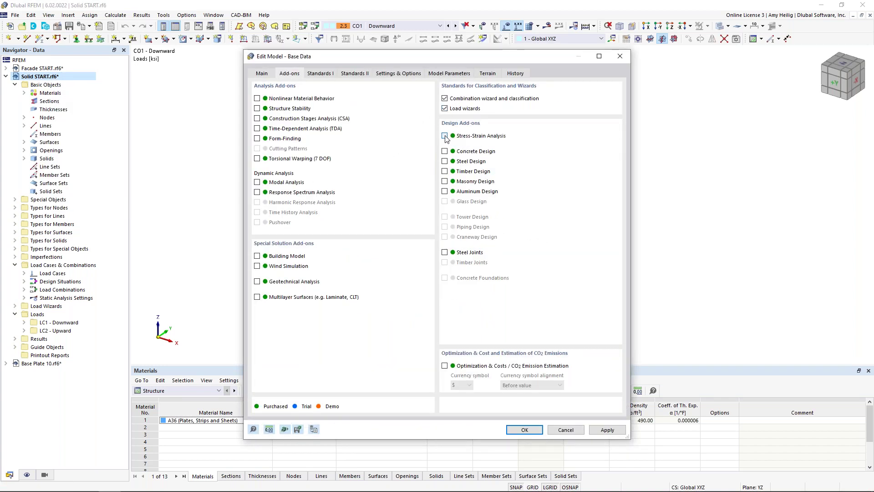
pyautogui.click(524, 430)
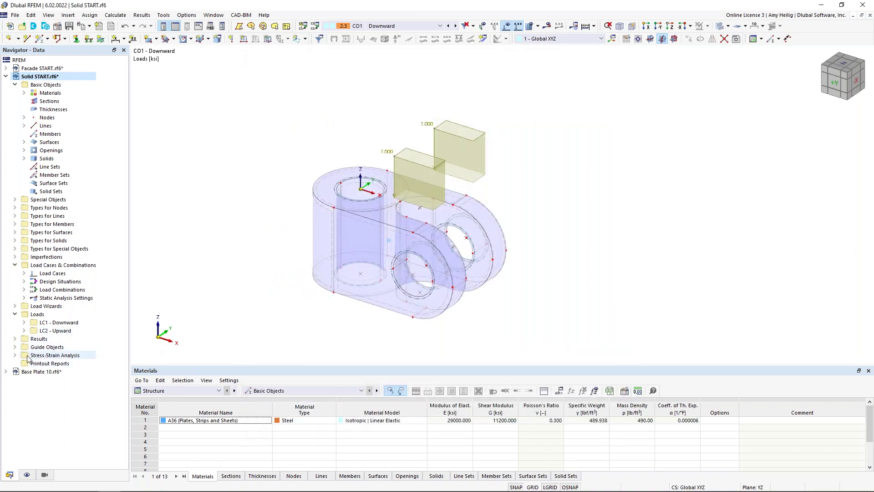
# Deactivate the τmax and σ123 stress types in the Default solid configuration of the stress-strain analysis
pyautogui.click(16, 355)
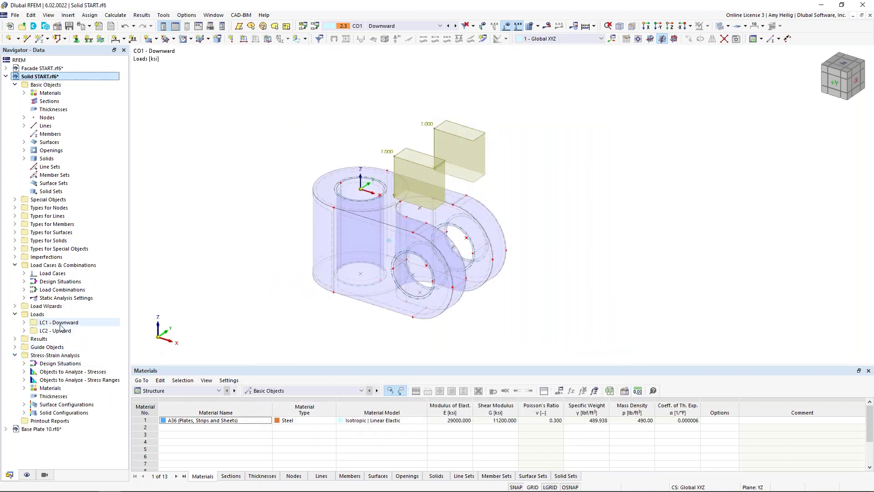
pyautogui.click(25, 413)
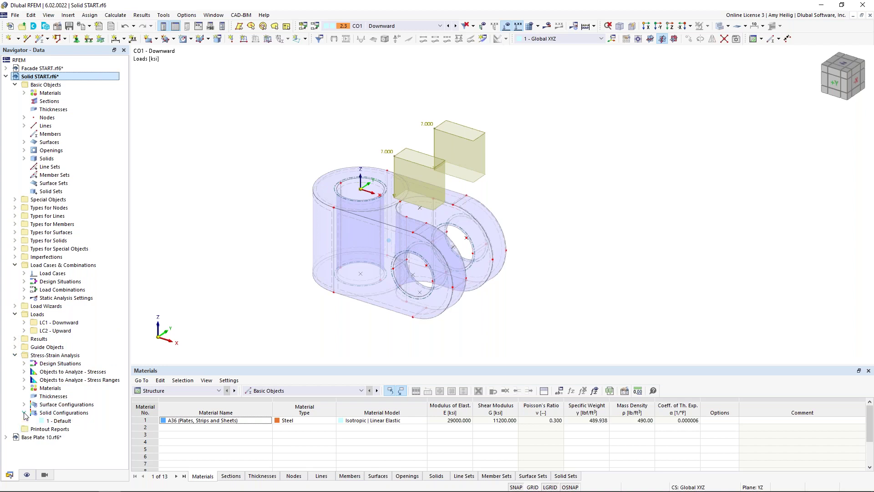
pyautogui.doubleClick(62, 421)
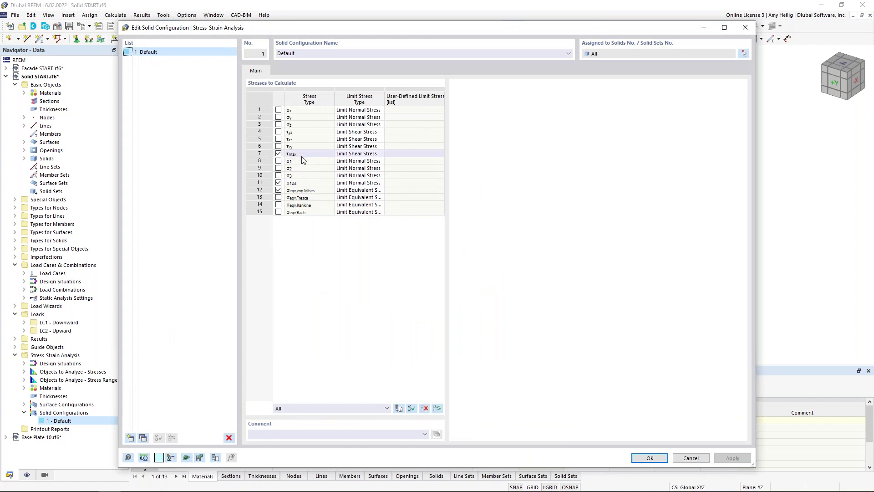
pyautogui.click(357, 153)
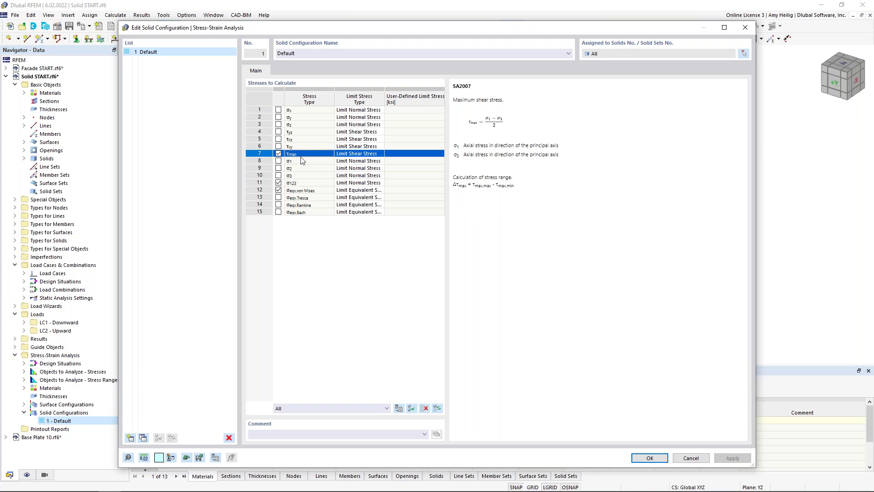
pyautogui.click(307, 182)
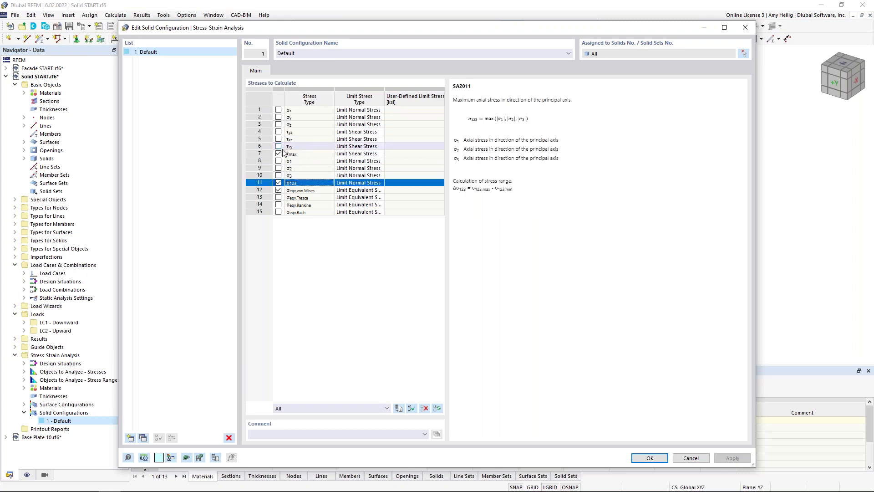
pyautogui.click(279, 153)
pyautogui.click(278, 183)
# Inspect the von Mises equivalent stress formula and limit stress type options, keep Limit Equivalent Stress, and confirm the solid configuration
pyautogui.click(323, 190)
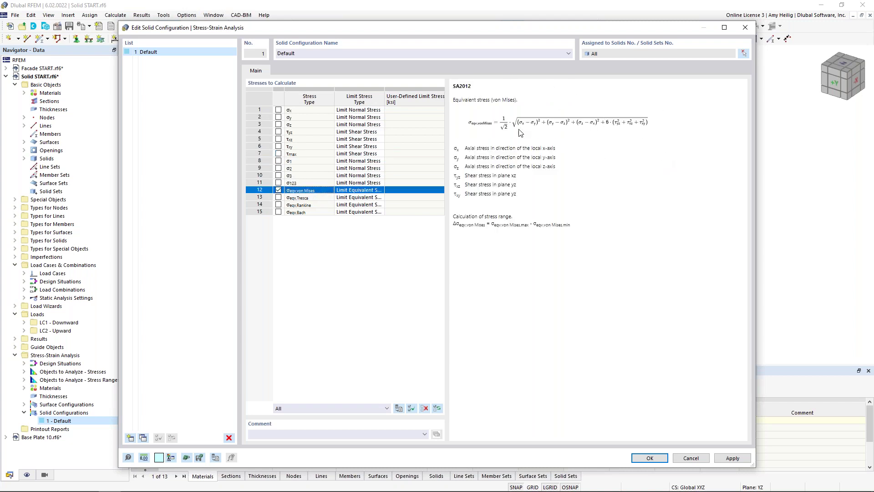
pyautogui.click(380, 192)
pyautogui.click(380, 191)
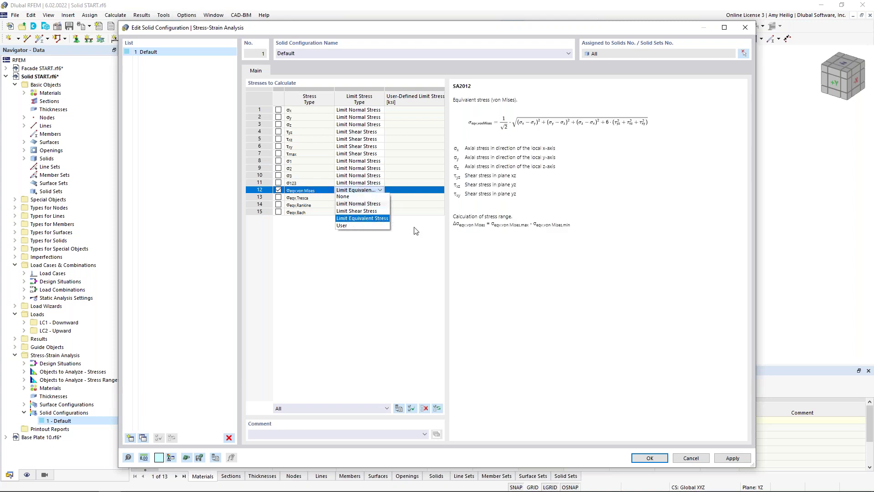
pyautogui.click(428, 237)
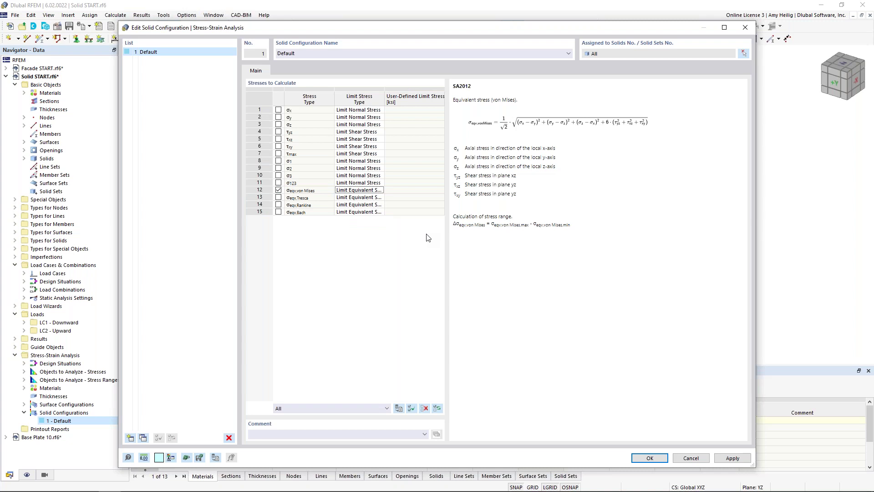
pyautogui.click(650, 457)
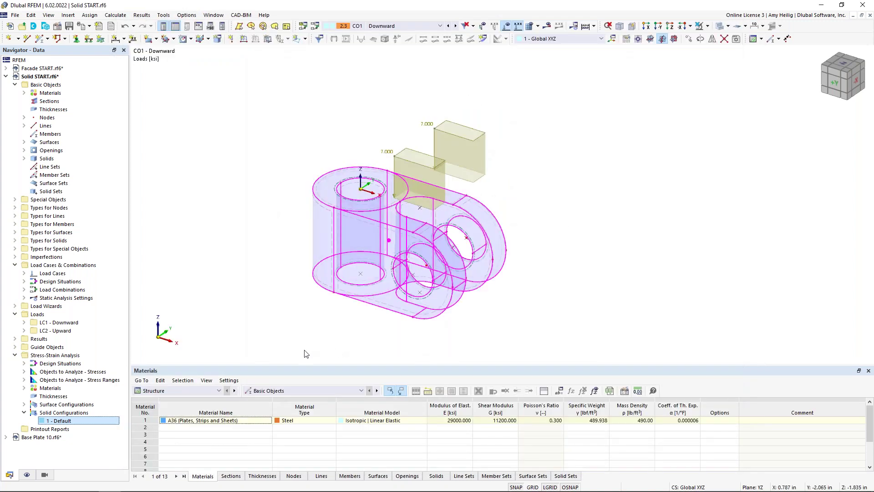
# Show the Stress-Strain Analysis input data tables and enlarge the table area
pyautogui.click(218, 390)
pyautogui.click(201, 435)
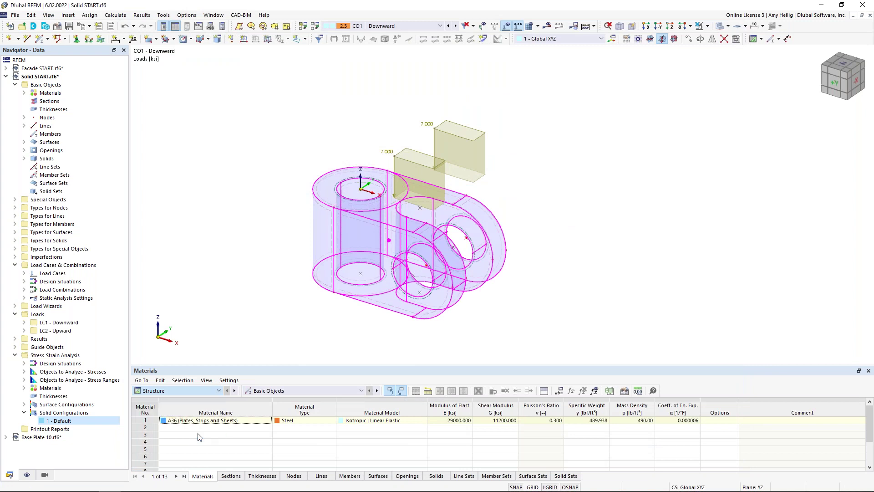
pyautogui.moveTo(251, 368); pyautogui.dragTo(251, 279)
pyautogui.click(217, 476)
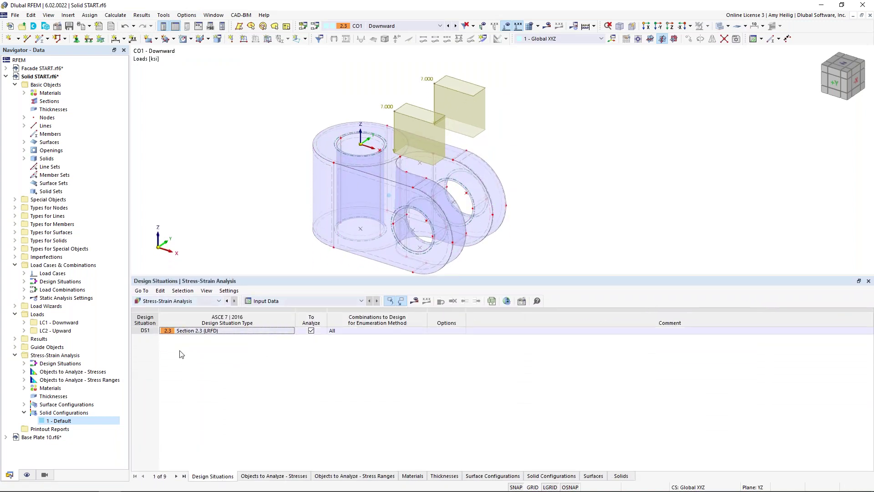
# Exclude all surfaces from the objects to analyze for stresses, keeping only the solids
pyautogui.click(272, 476)
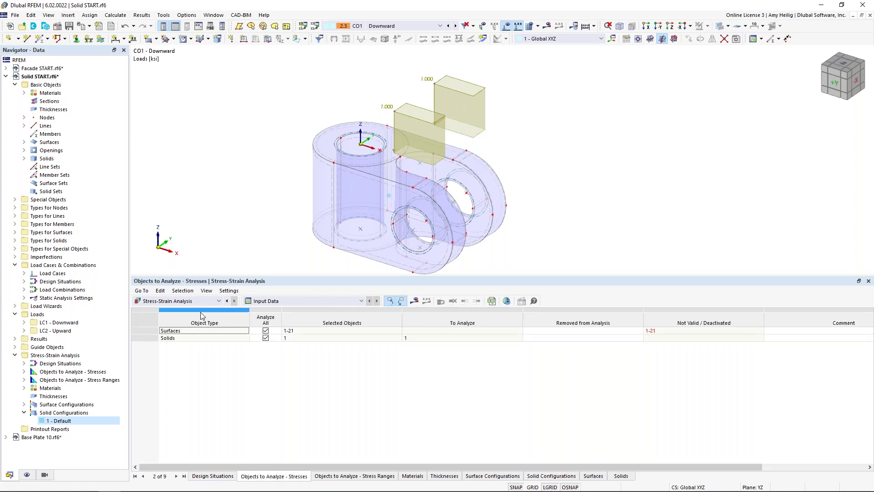
pyautogui.click(265, 331)
pyautogui.click(265, 330)
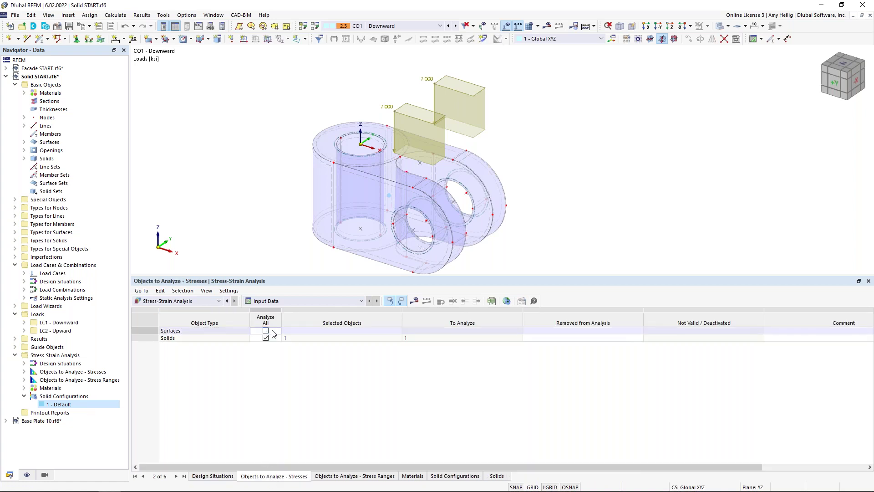
pyautogui.click(275, 374)
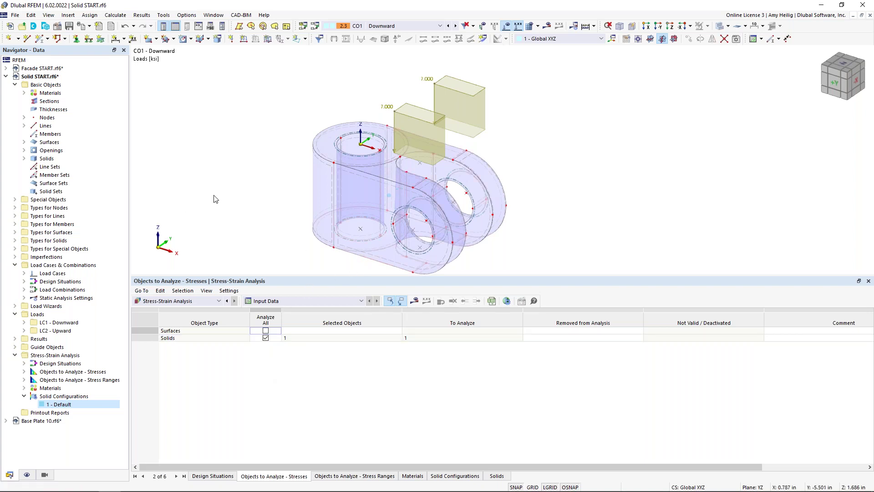
pyautogui.click(269, 340)
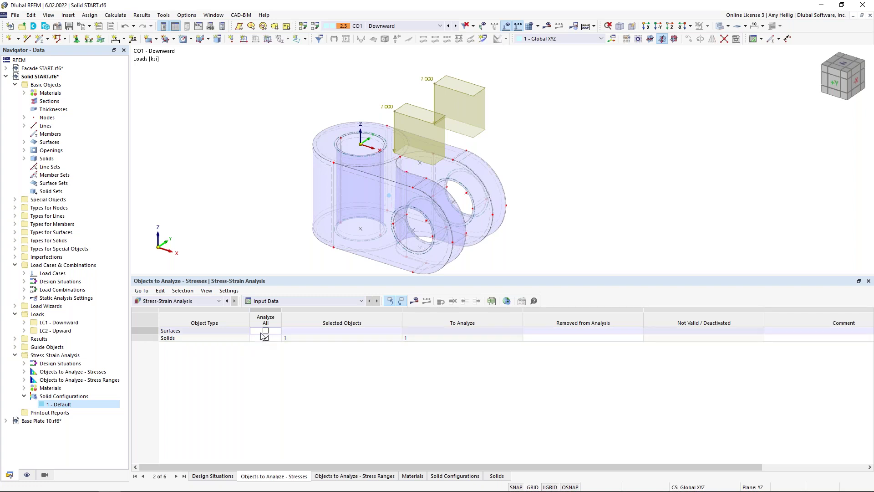
# Include all solids in the stress range analysis and calculate all loadings and design add-ons
pyautogui.click(358, 476)
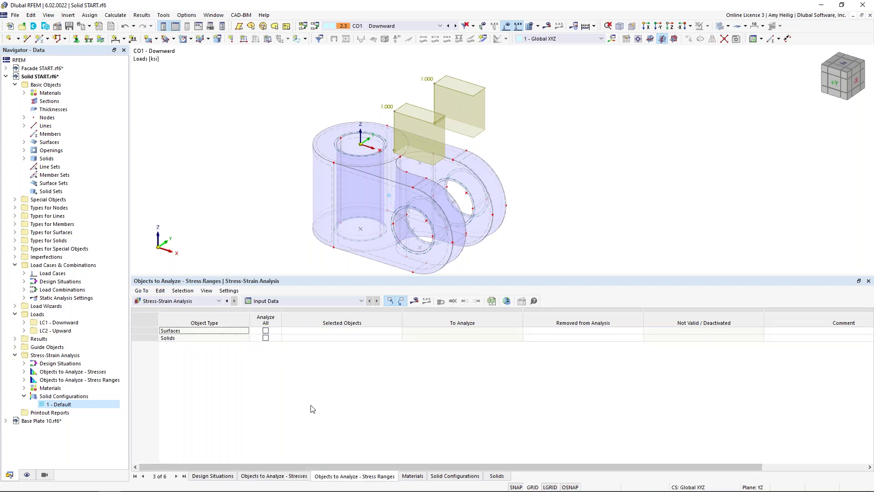
pyautogui.click(266, 338)
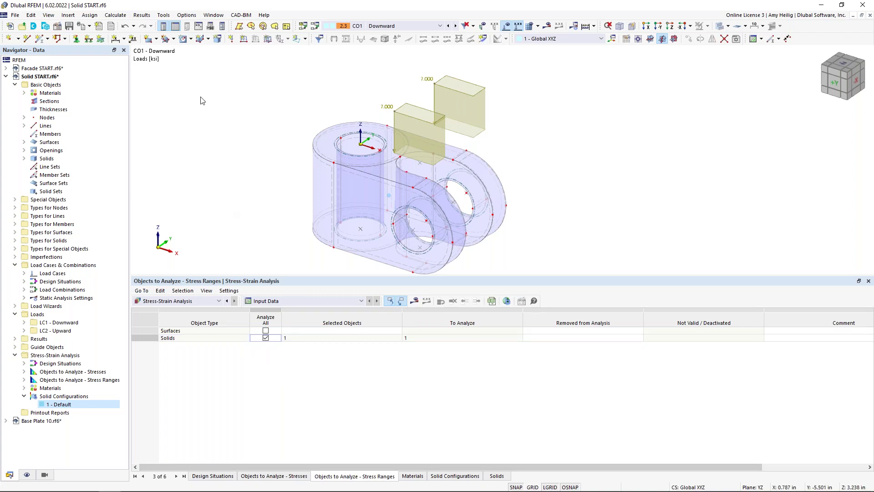
pyautogui.click(115, 15)
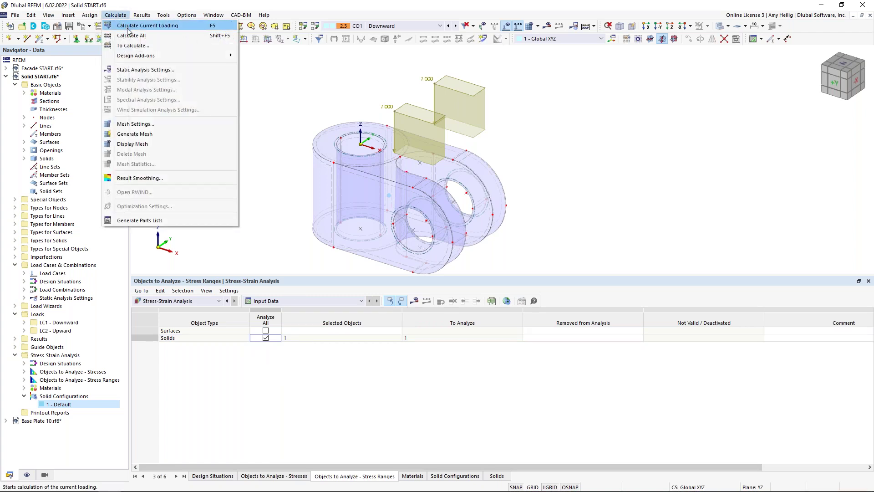
pyautogui.click(128, 35)
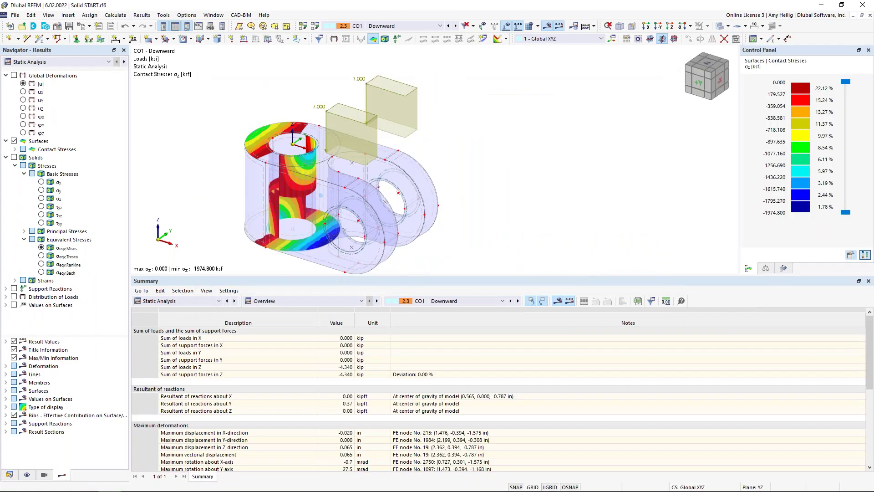
# Display the solid's von Mises equivalent stresses without surface results, inspect the front lug, and switch to load combination CO2 - Upward
pyautogui.click(14, 158)
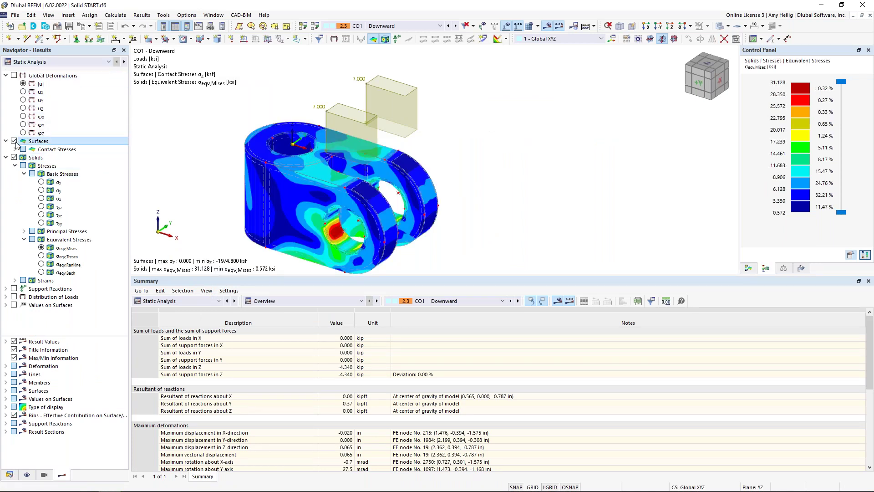
pyautogui.click(14, 141)
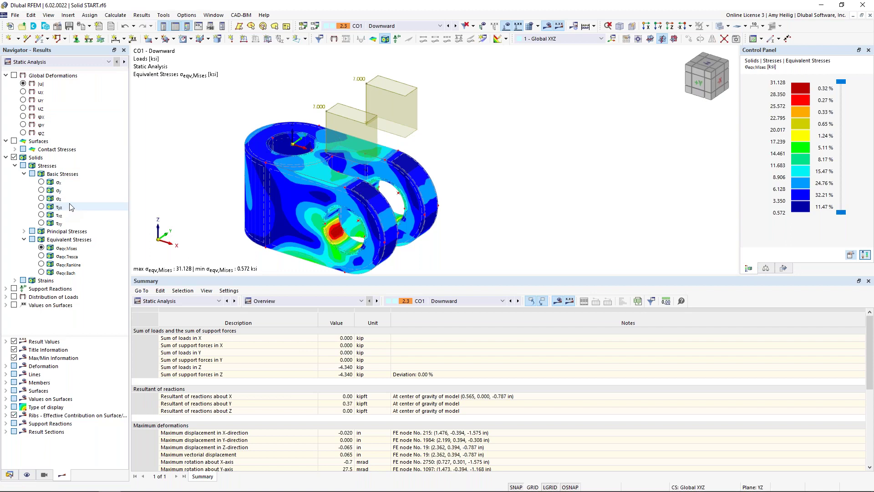
pyautogui.click(4, 76)
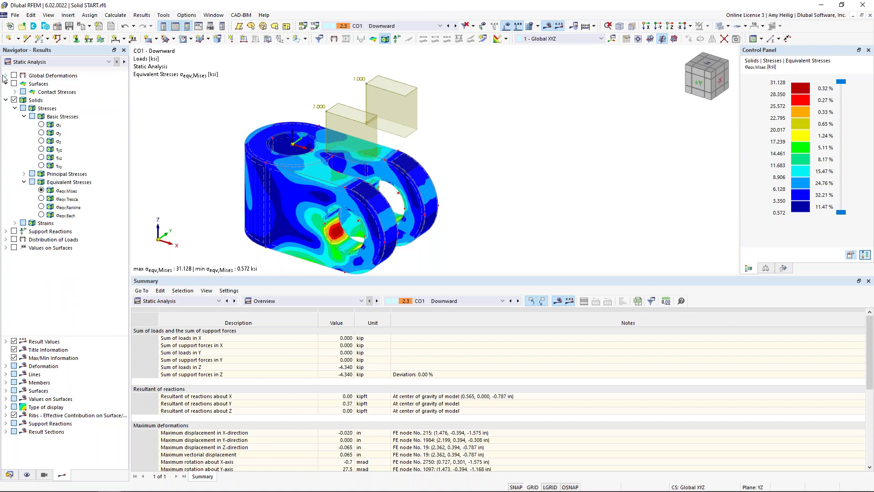
pyautogui.moveTo(356, 207); pyautogui.dragTo(423, 199, button='middle')
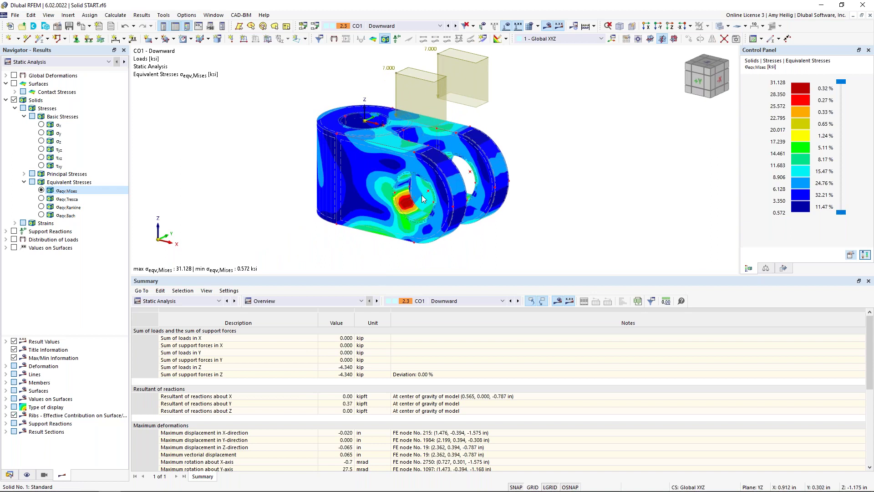
pyautogui.scroll(1, 423, 199)
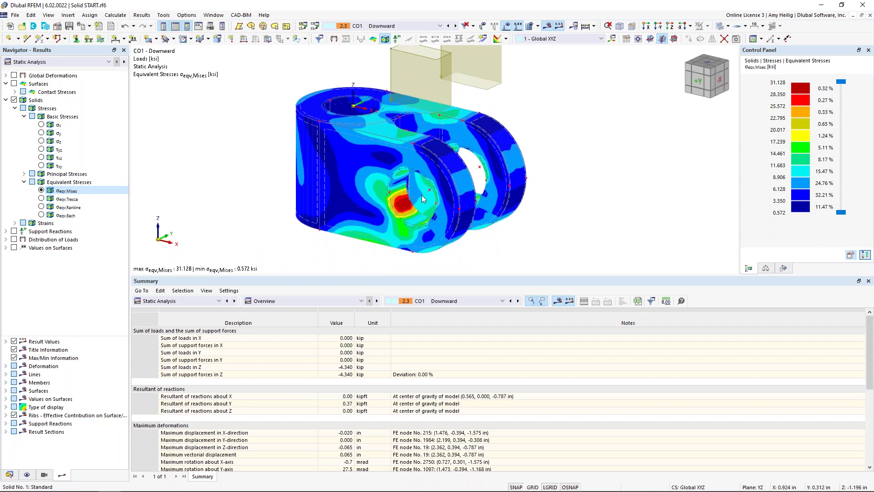
pyautogui.click(455, 26)
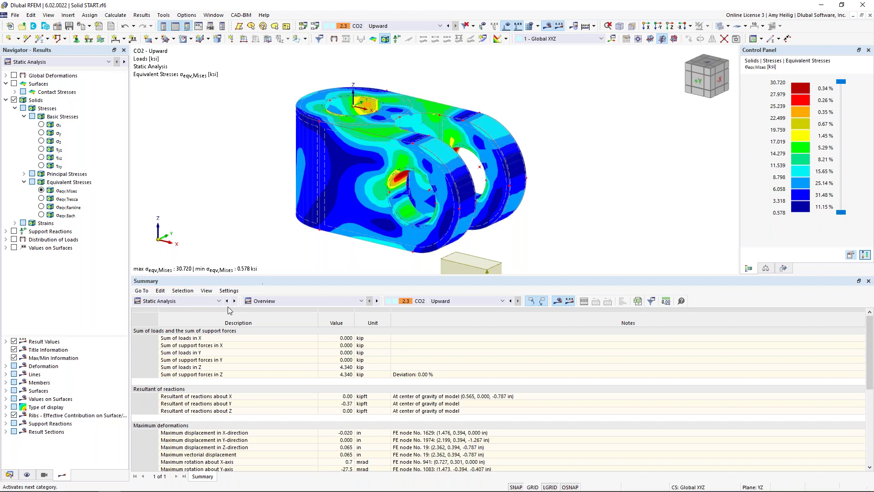
# Review the Stress-Strain Analysis result tables for stresses by solid and for stress ranges on solids
pyautogui.click(201, 302)
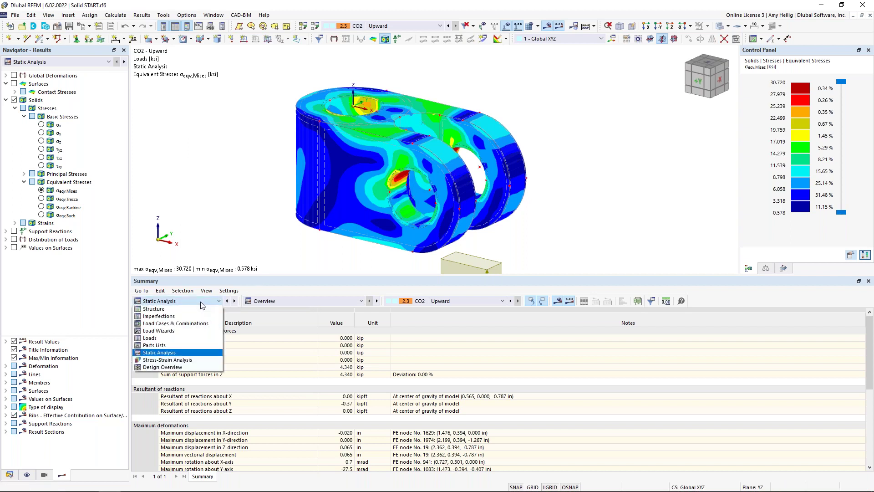
pyautogui.click(189, 360)
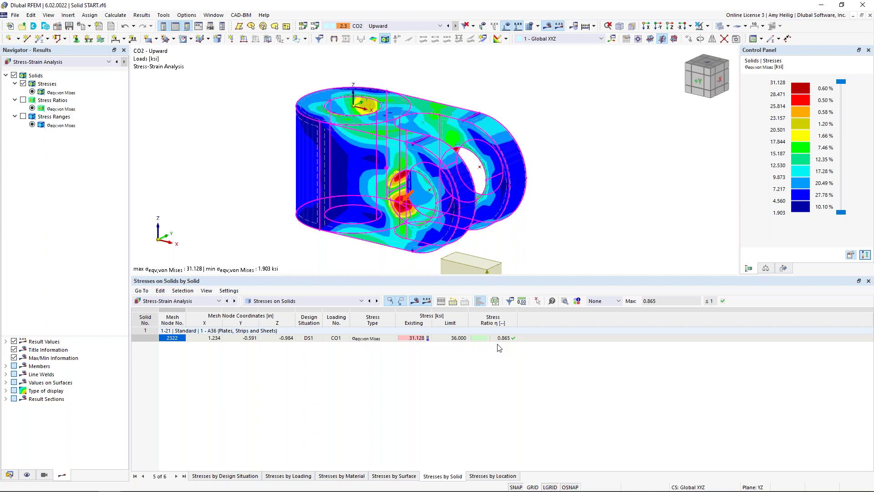
pyautogui.click(303, 301)
pyautogui.click(300, 324)
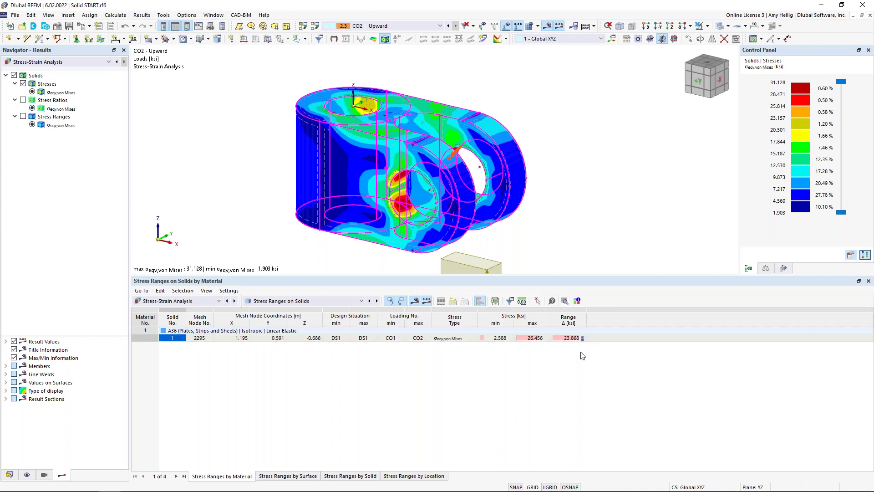
# Shrink the table area to enlarge the model view and hide the loads on the solid
pyautogui.moveTo(567, 280); pyautogui.dragTo(568, 324)
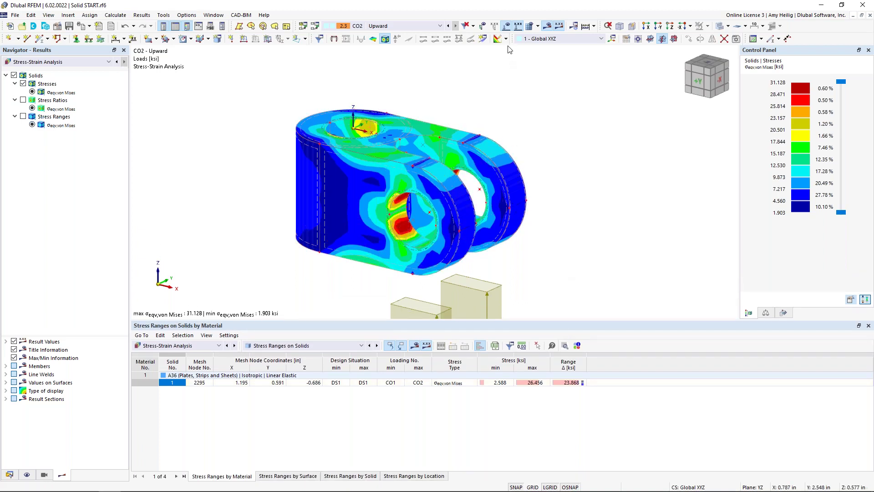
pyautogui.click(506, 26)
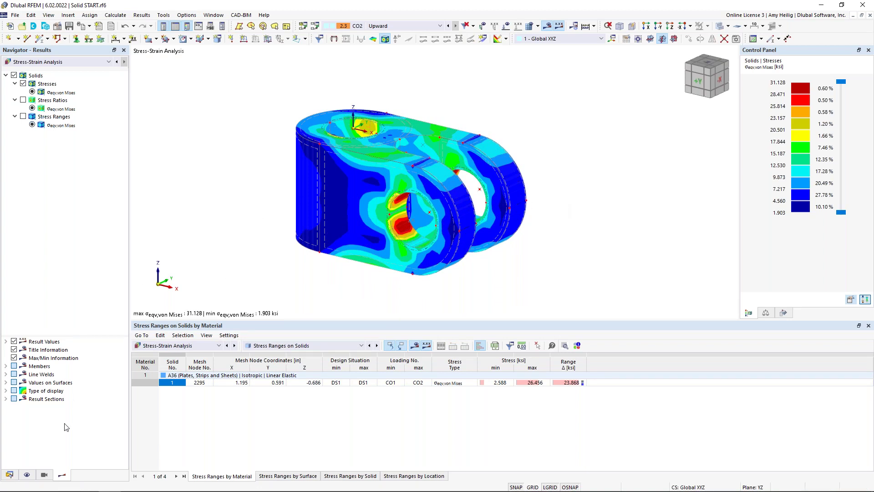
# Start a new clipping plane guide object of type Offset XYZ, parallel to the YZ plane
pyautogui.click(9, 475)
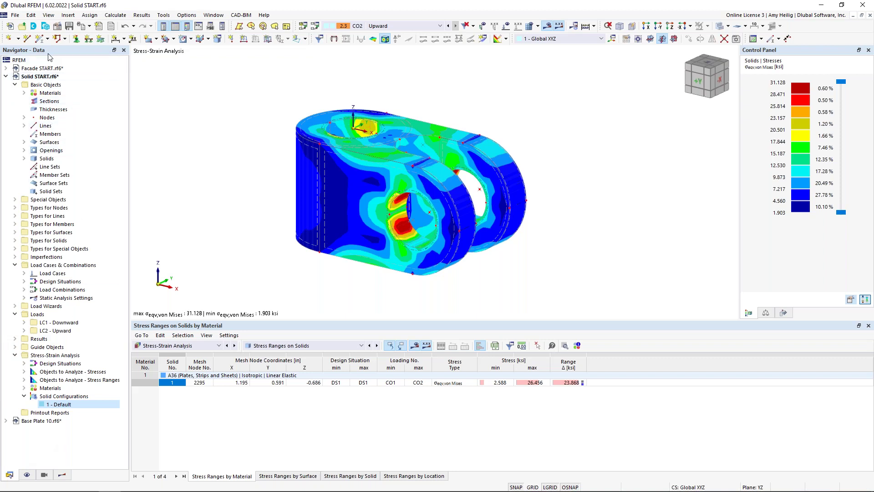
pyautogui.click(15, 348)
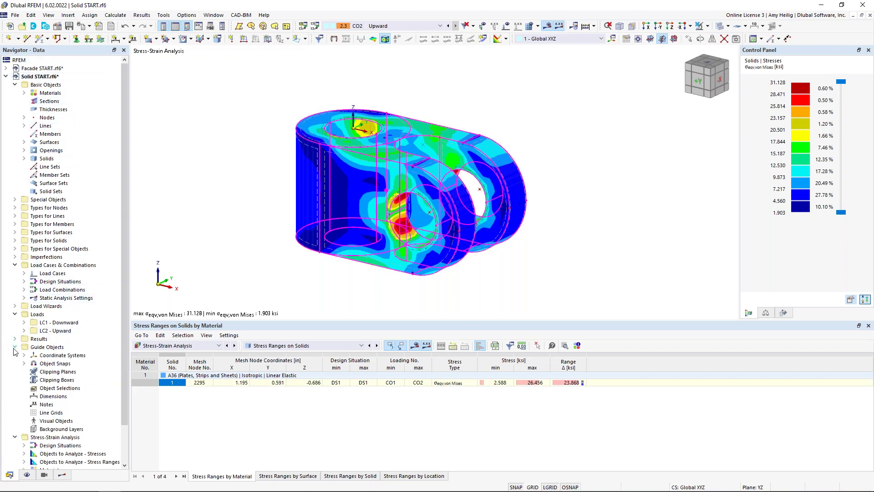
pyautogui.click(73, 374)
pyautogui.doubleClick(72, 374)
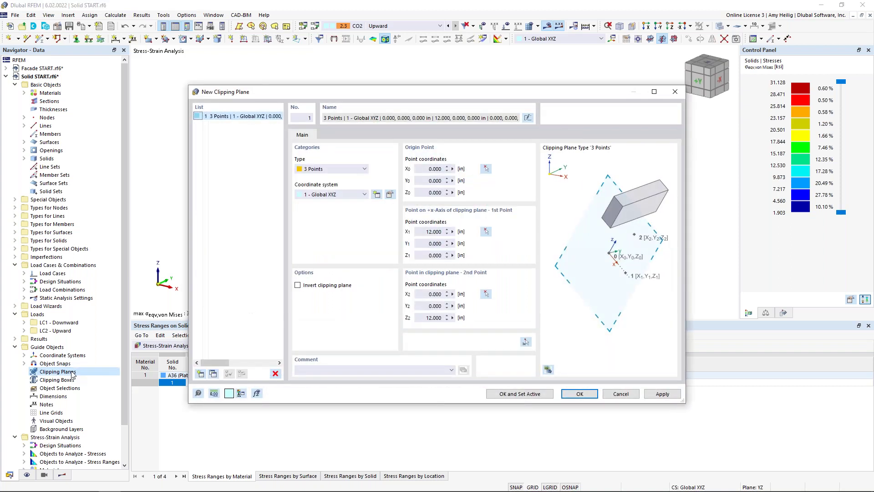
pyautogui.click(320, 170)
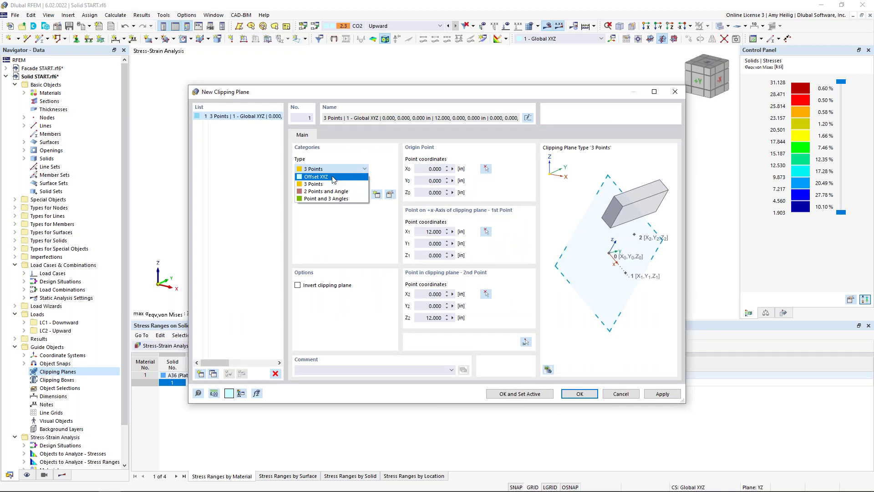
pyautogui.click(334, 177)
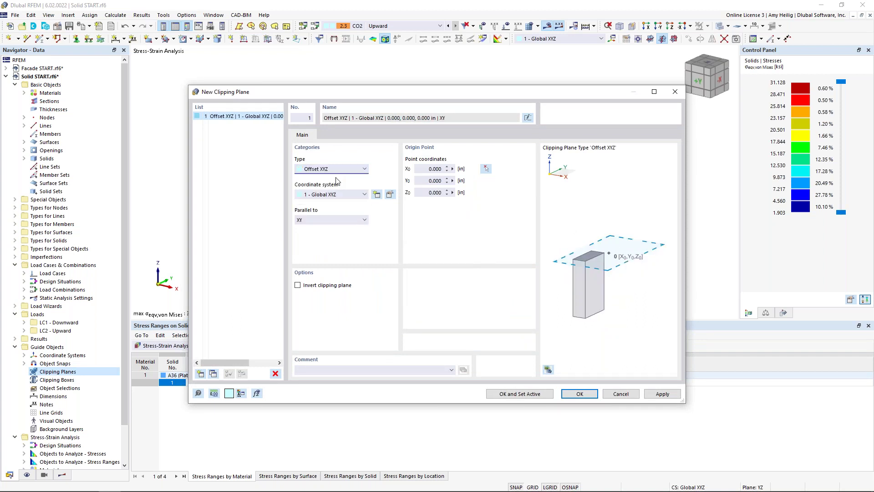
pyautogui.click(317, 220)
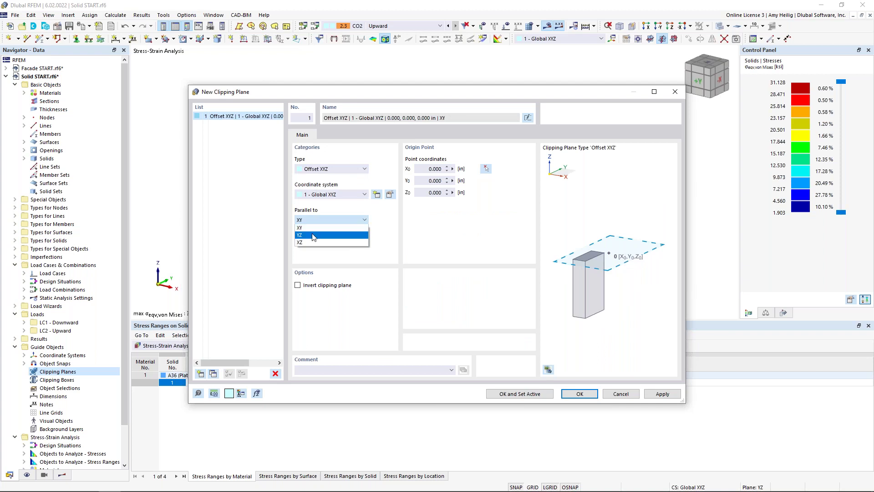
pyautogui.click(314, 235)
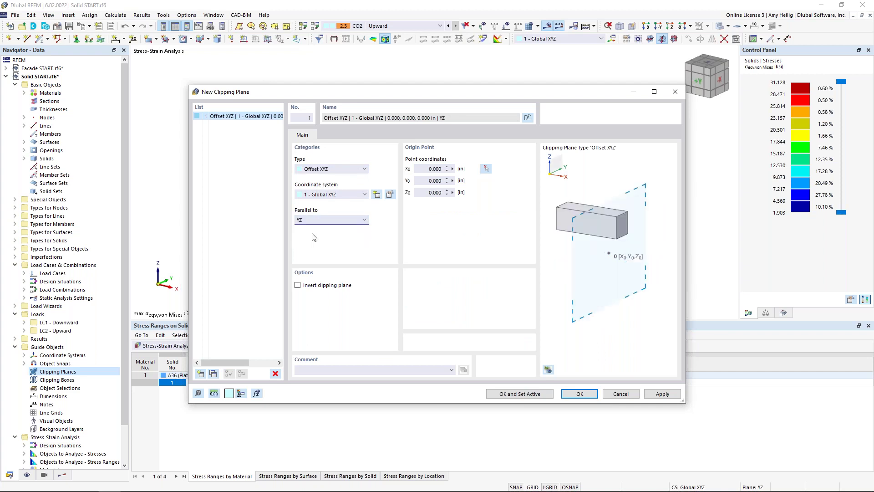
# Place the clipping plane's origin at the model node with X 0.394, Y 0.000, Z 0.000 in and set the plane active
pyautogui.click(485, 169)
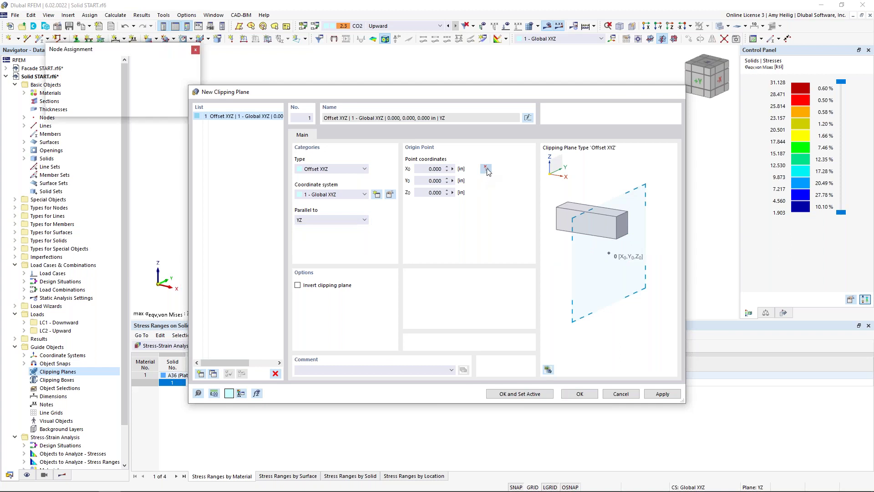
pyautogui.click(378, 135)
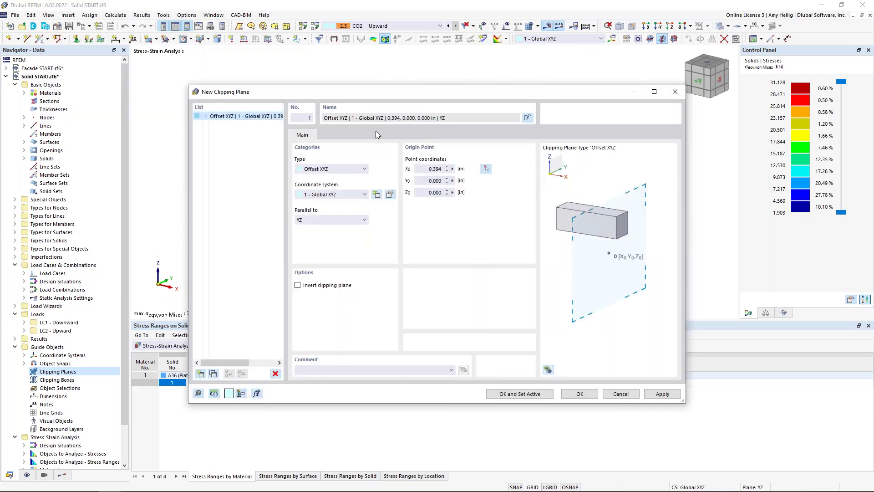
pyautogui.click(520, 394)
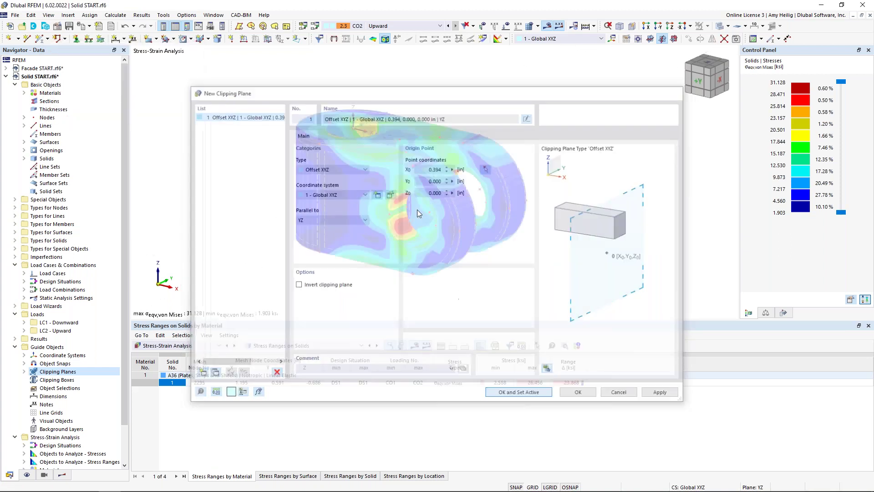
# Display the static analysis von Mises equivalent stresses on the clipped solid and examine the cut face
pyautogui.click(64, 475)
pyautogui.click(53, 64)
pyautogui.click(50, 71)
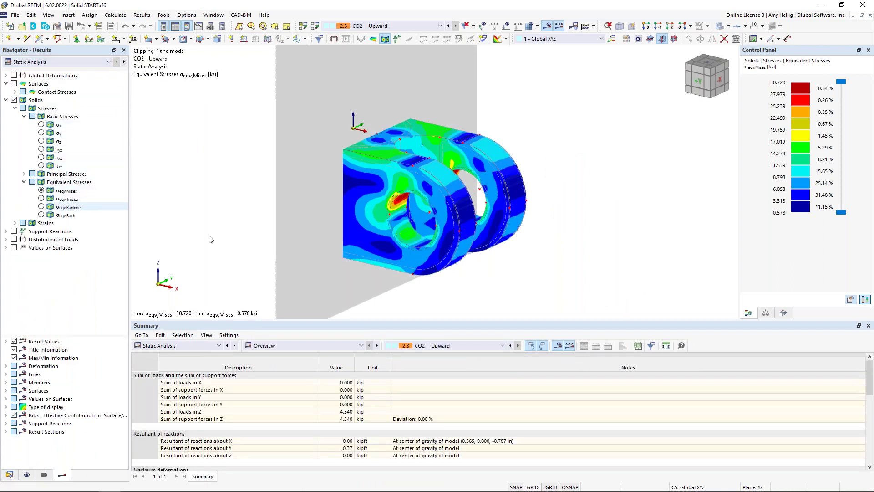
pyautogui.keyDown('ctrl'); pyautogui.moveTo(263, 238); pyautogui.dragTo(520, 192, button='middle'); pyautogui.keyUp('ctrl')
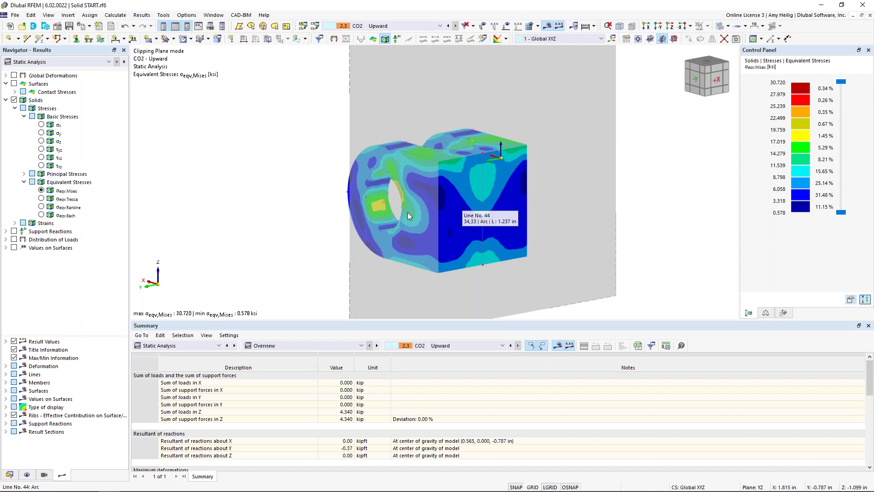
# Invert the YZ clipping plane, inspect the cut face of the opposite part, and switch the clipping plane off
pyautogui.click(10, 474)
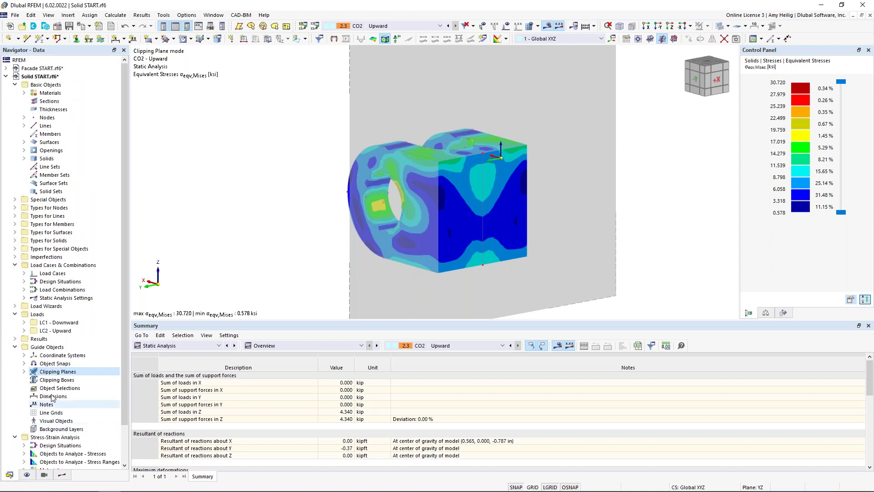
pyautogui.click(24, 372)
pyautogui.doubleClick(54, 380)
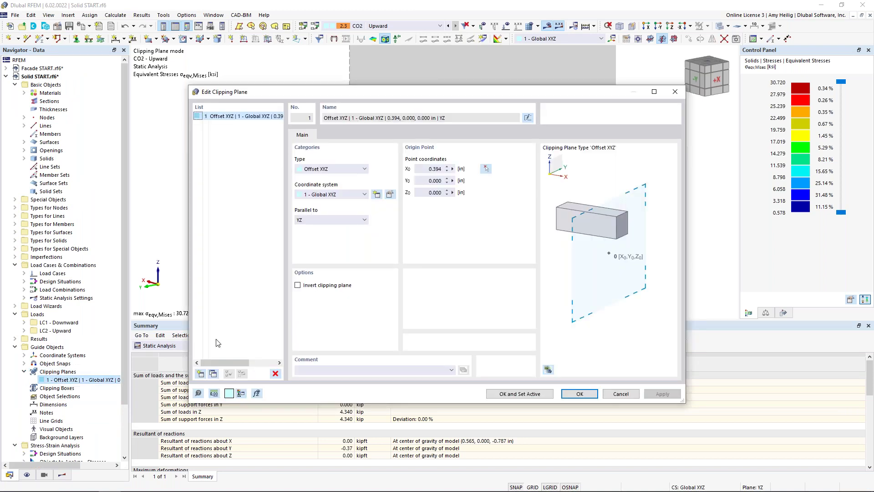
pyautogui.click(298, 285)
pyautogui.click(540, 399)
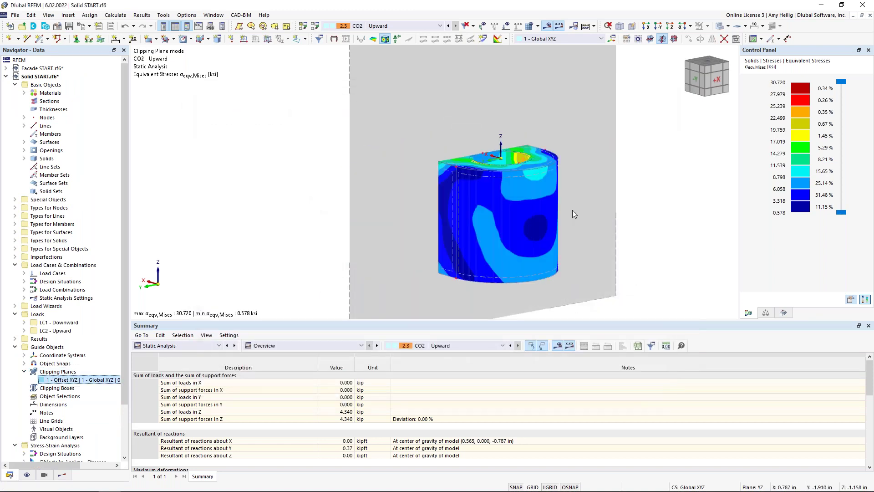
pyautogui.keyDown('ctrl'); pyautogui.moveTo(590, 215); pyautogui.dragTo(289, 206, button='middle'); pyautogui.keyUp('ctrl')
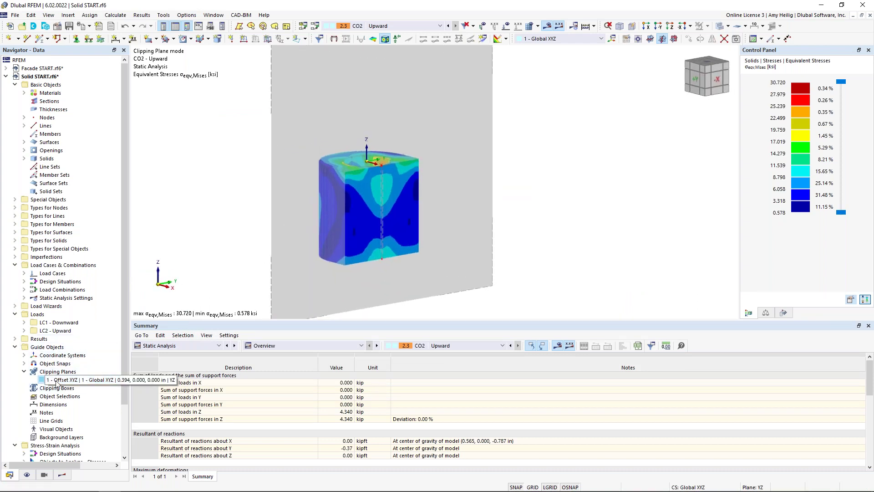
pyautogui.rightClick(56, 381)
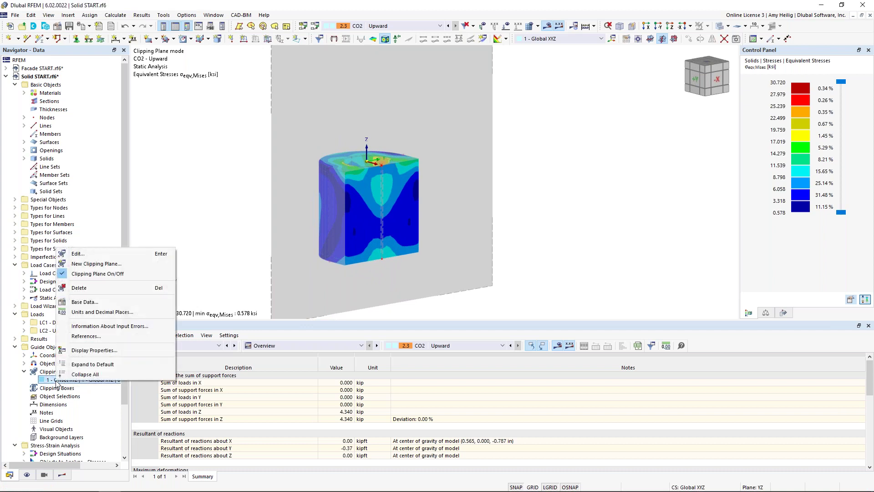
pyautogui.click(104, 275)
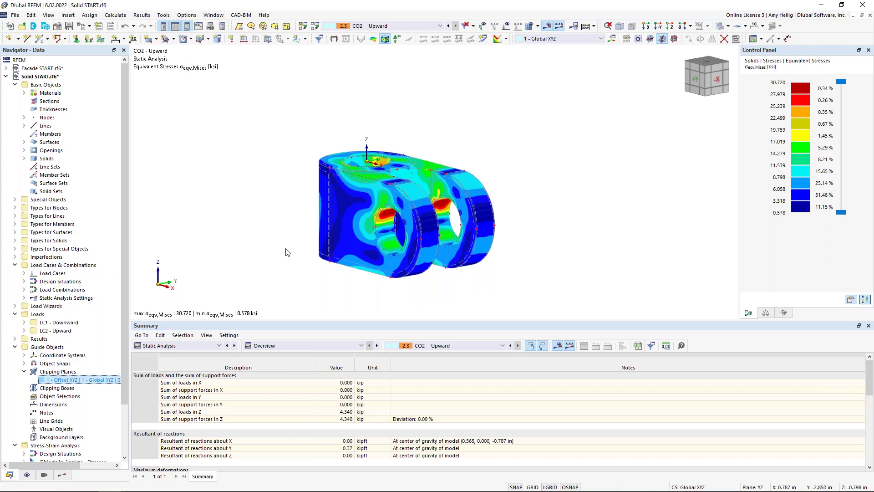
# Start a new clipping box with its origin at the model node with X 0.394, Y 0.000, Z 0.000 in
pyautogui.click(56, 387)
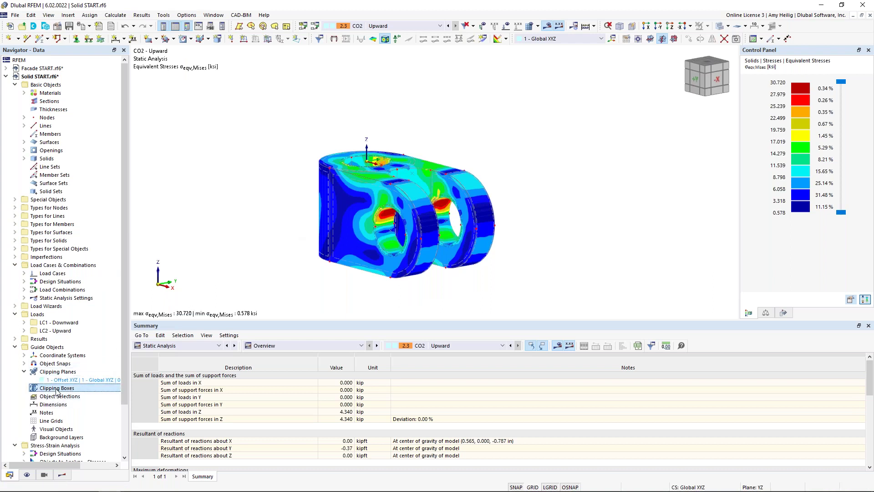
pyautogui.doubleClick(56, 388)
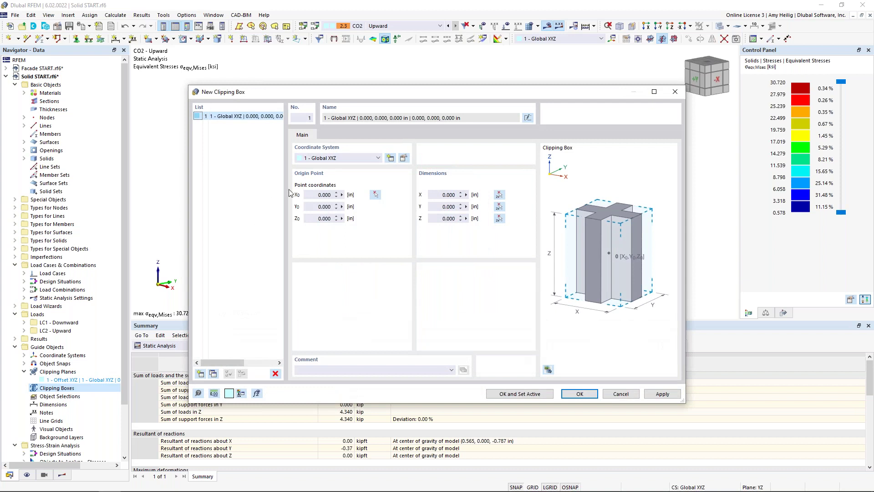
pyautogui.click(375, 194)
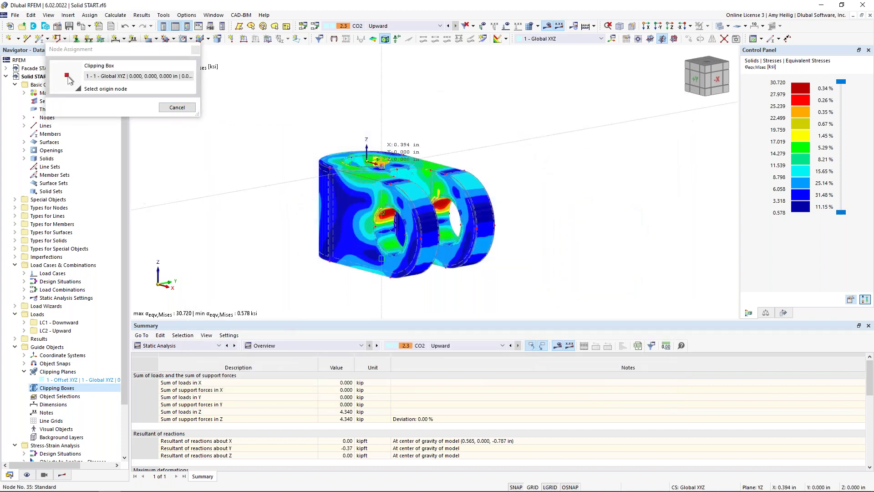
pyautogui.click(378, 163)
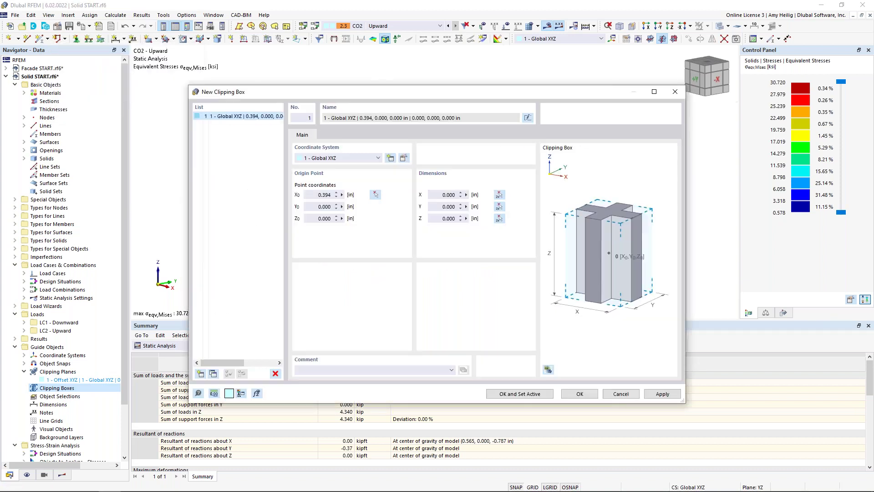
# Set the clipping box dimensions to X 1, Y 1 and Z 6 in, set it active and inspect the clipped stresses
pyautogui.click(441, 194)
pyautogui.write('1')
pyautogui.press('Tab')
pyautogui.write('1')
pyautogui.press('Tab')
pyautogui.write('6')
pyautogui.press('Tab')
pyautogui.click(540, 394)
pyautogui.keyDown('ctrl'); pyautogui.moveTo(459, 253); pyautogui.dragTo(411, 223, button='middle'); pyautogui.keyUp('ctrl')
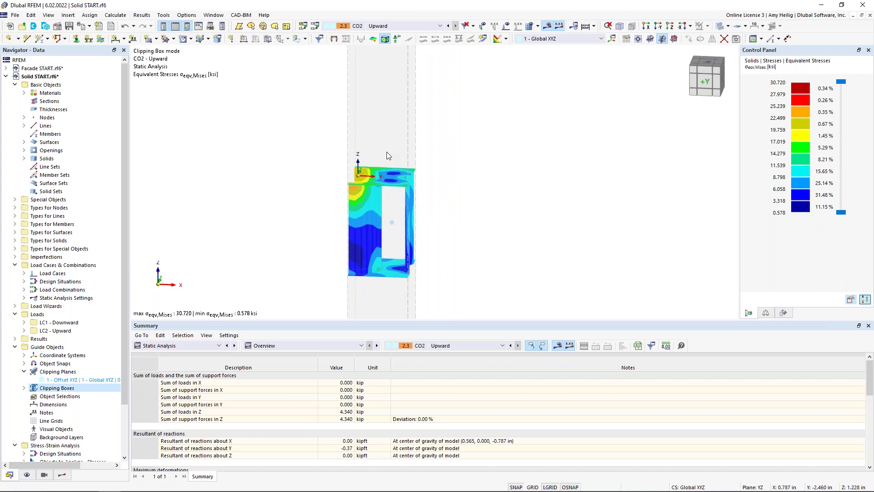
# Switch the clipping box off to display the stresses on the whole solid
pyautogui.click(24, 387)
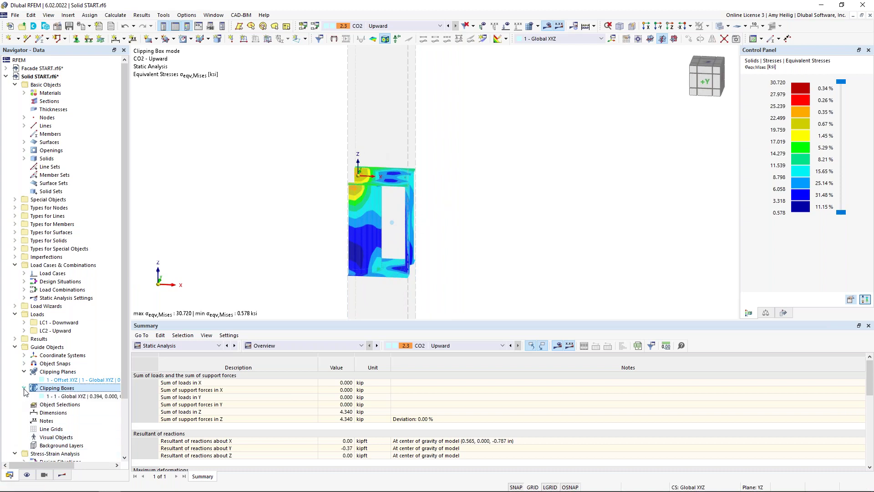
pyautogui.rightClick(53, 399)
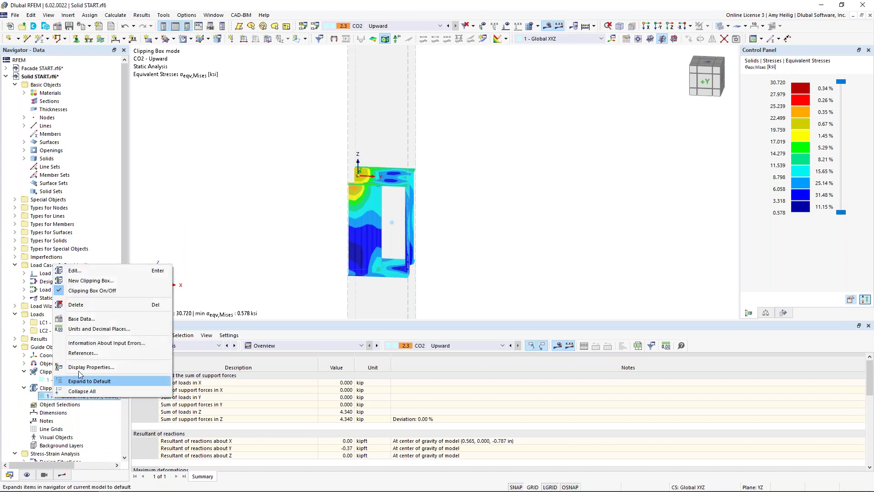
pyautogui.click(95, 294)
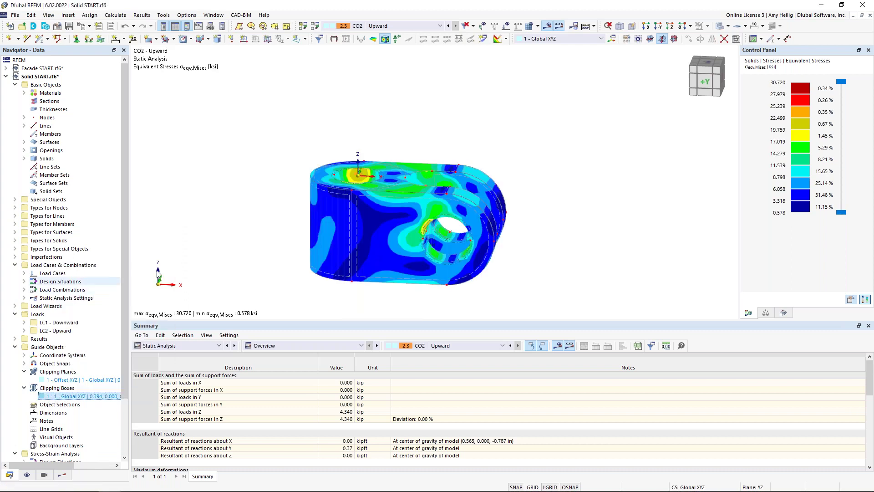
pyautogui.keyDown('ctrl'); pyautogui.moveTo(525, 163); pyautogui.dragTo(575, 194, button='middle'); pyautogui.keyUp('ctrl')
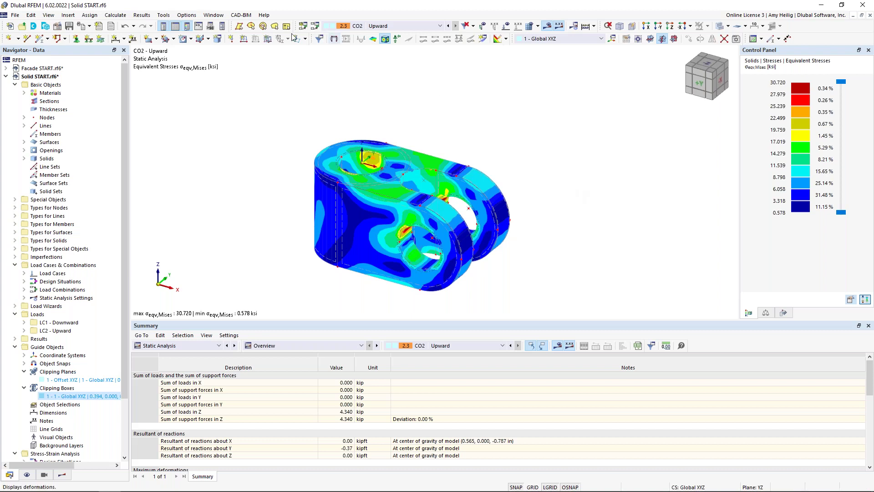
pyautogui.moveTo(286, 187); pyautogui.dragTo(299, 174, button='middle')
pyautogui.scroll(1, 299, 174)
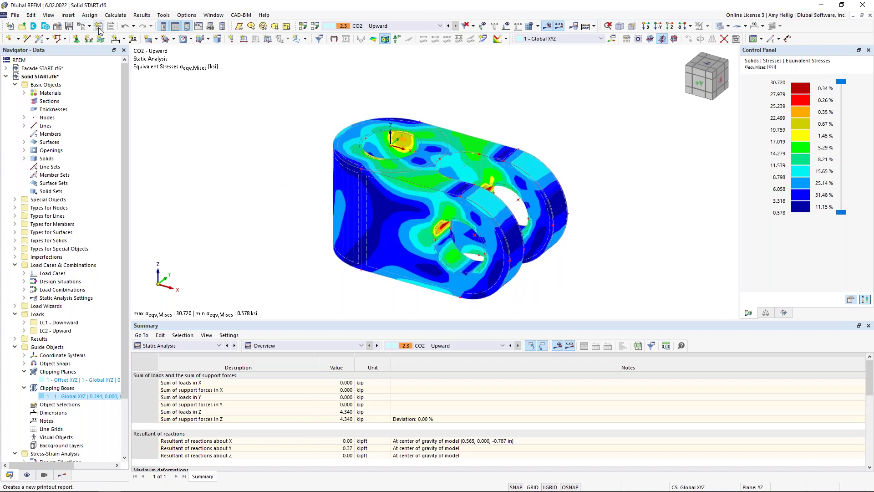
# Create a new printout report and review its available report items down to the stress analysis results
pyautogui.scroll(-3, 62, 305)
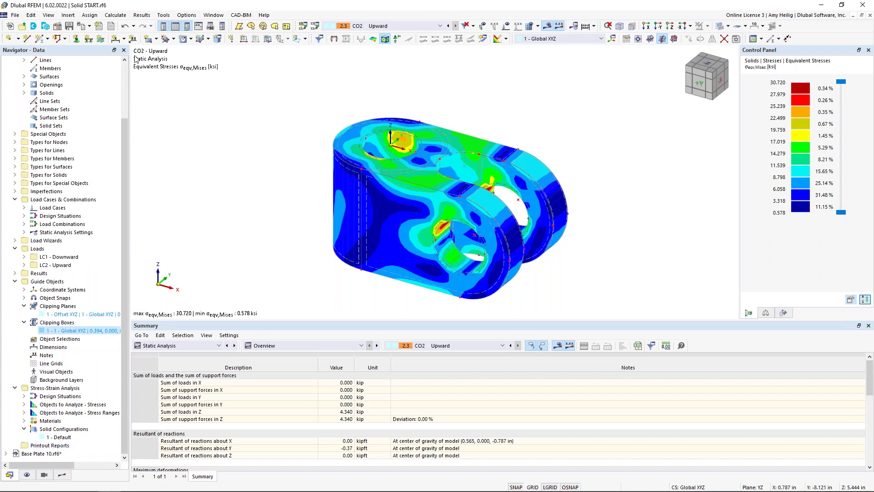
pyautogui.click(99, 26)
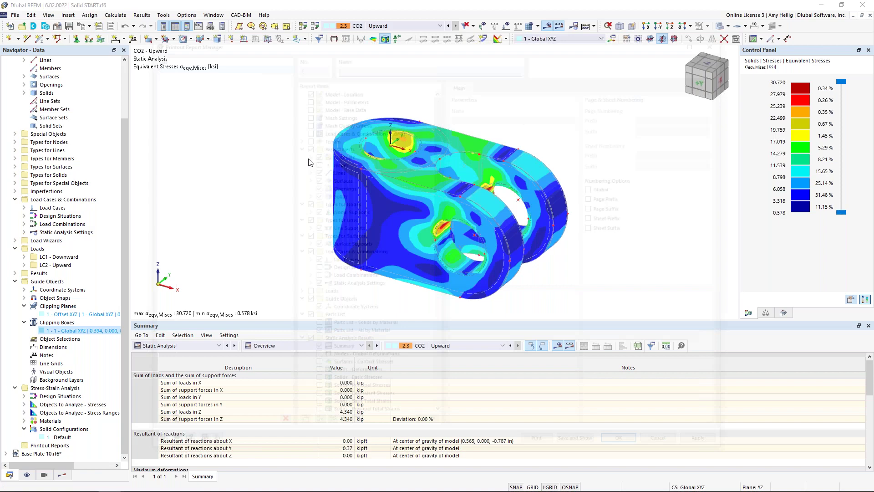
pyautogui.scroll(-9, 372, 158)
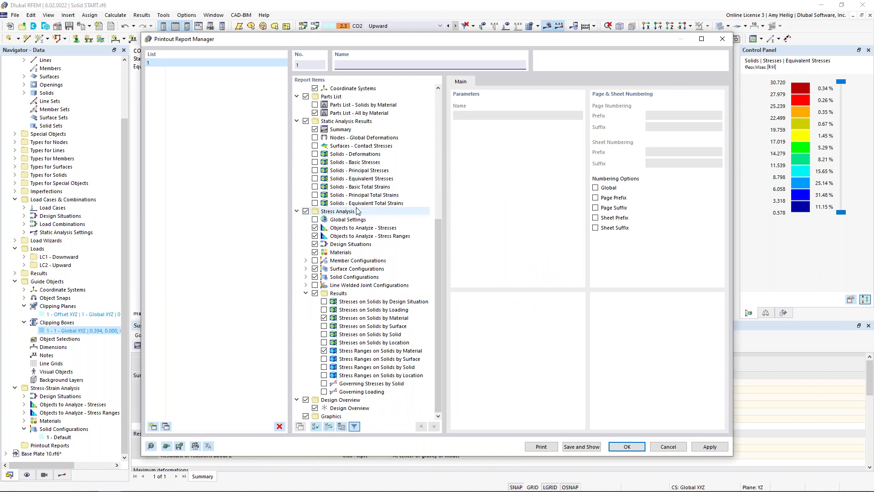
# Review the Stress-Strain Analysis template among the printout report templates without applying it
pyautogui.click(166, 446)
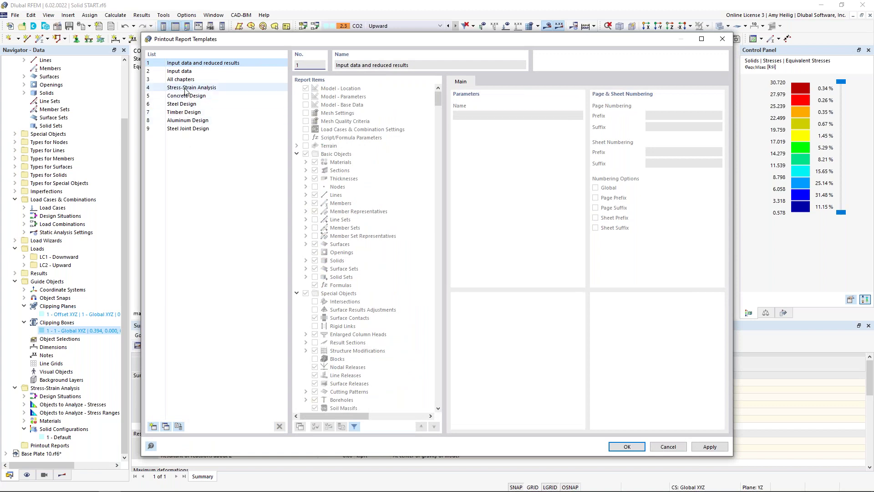
pyautogui.click(187, 88)
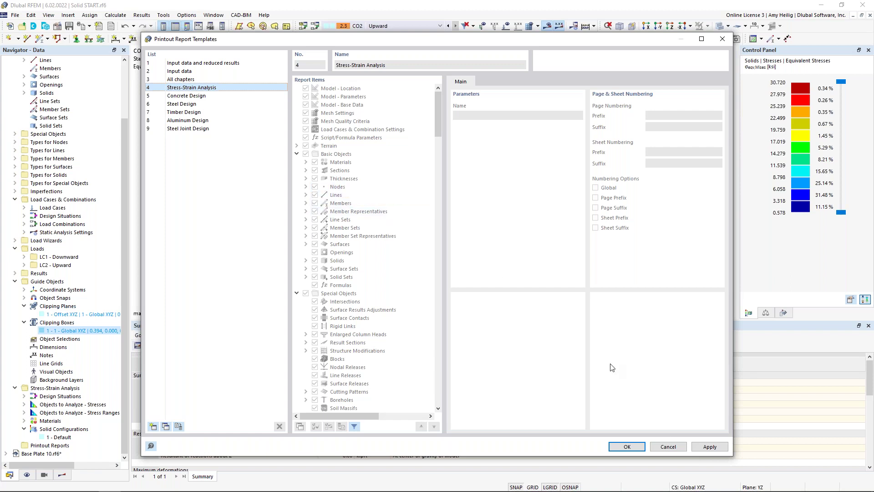
pyautogui.click(667, 446)
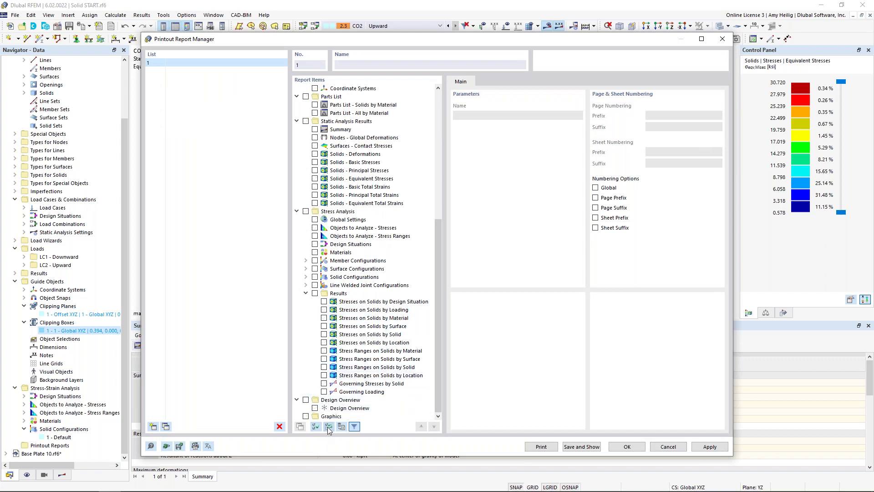
# Collapse the report items and include Solids with their Analytical Info from the Basic Objects group
pyautogui.rightClick(350, 124)
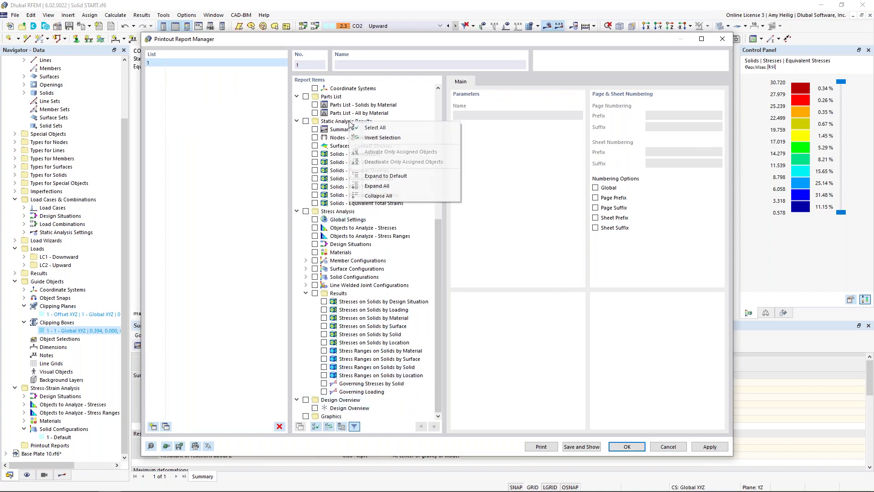
pyautogui.click(377, 196)
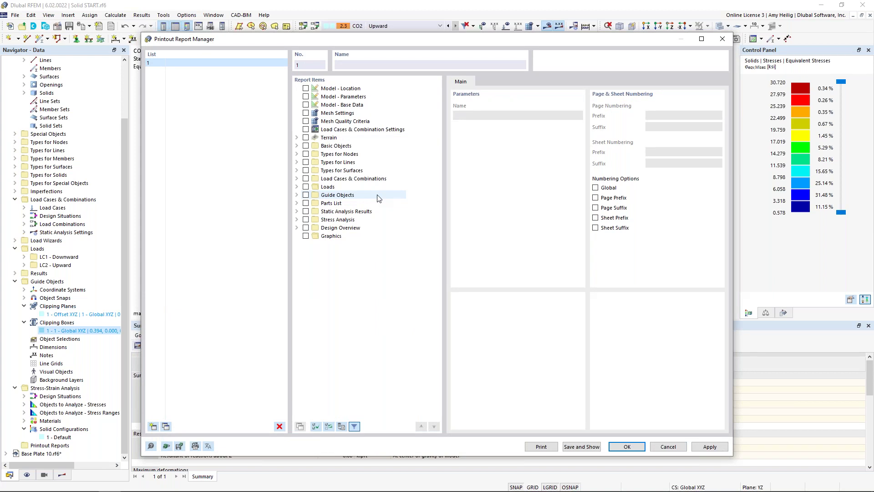
pyautogui.click(297, 147)
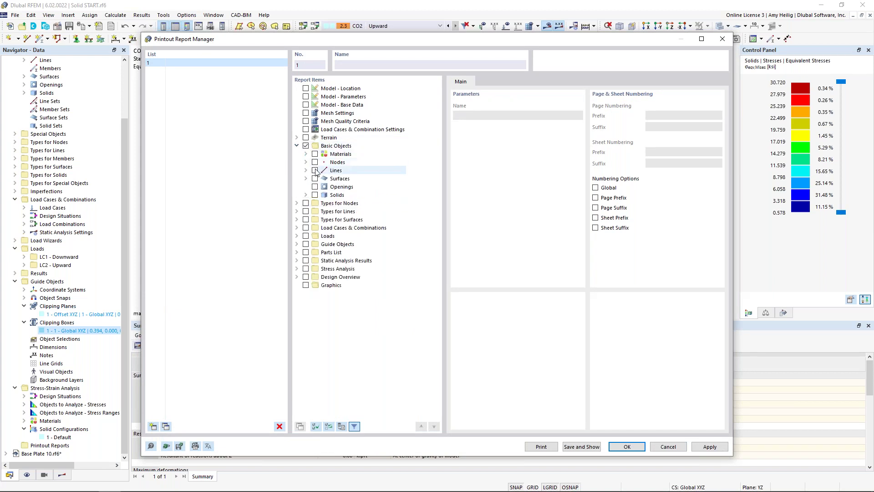
pyautogui.click(314, 195)
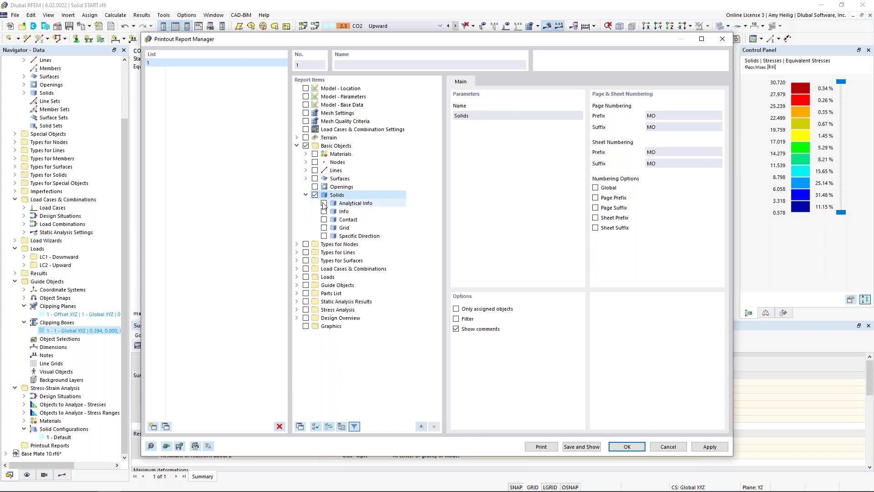
# Include the Stress Analysis items Global Settings, Objects to Analyze for stresses and stress ranges, Design Situations and Materials in the report
pyautogui.click(296, 309)
pyautogui.click(306, 309)
pyautogui.click(315, 318)
pyautogui.click(315, 326)
pyautogui.click(314, 334)
pyautogui.click(315, 343)
pyautogui.click(314, 350)
# Include the stress analysis results Stresses on Solids by Solid and Stress Ranges on Solids by Solid, and save and show the report
pyautogui.click(306, 391)
pyautogui.scroll(-4, 339, 367)
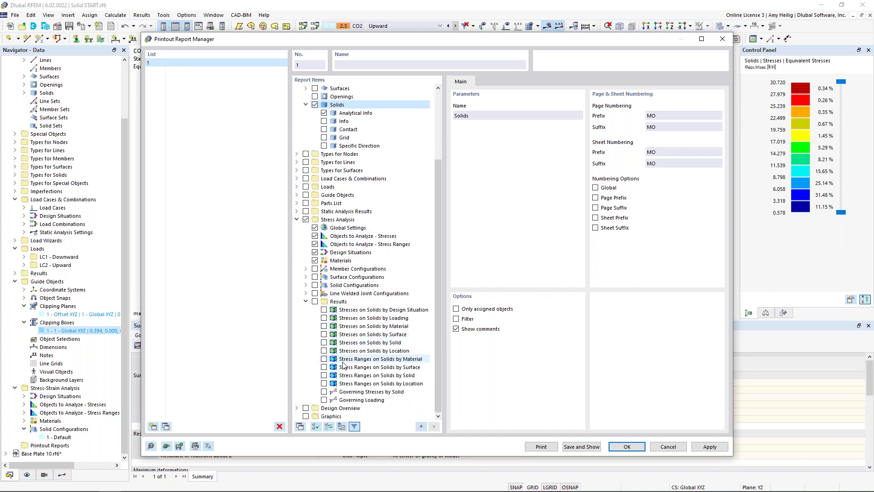
pyautogui.click(315, 301)
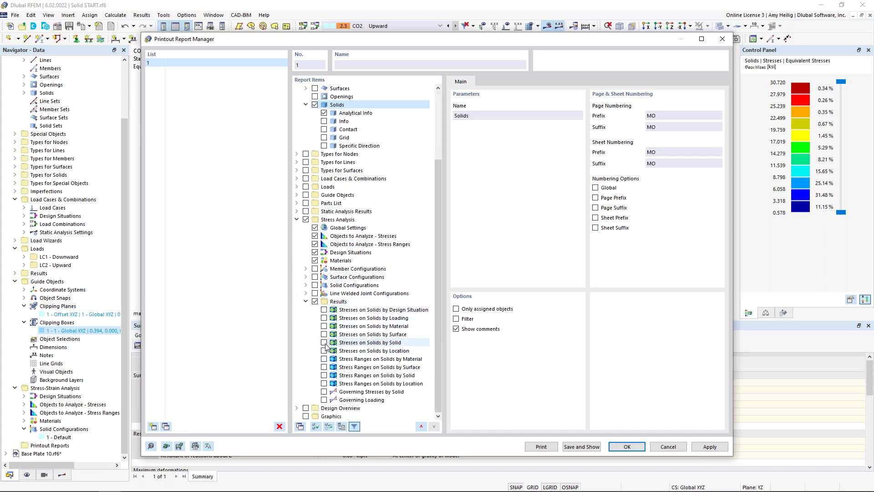
pyautogui.click(323, 375)
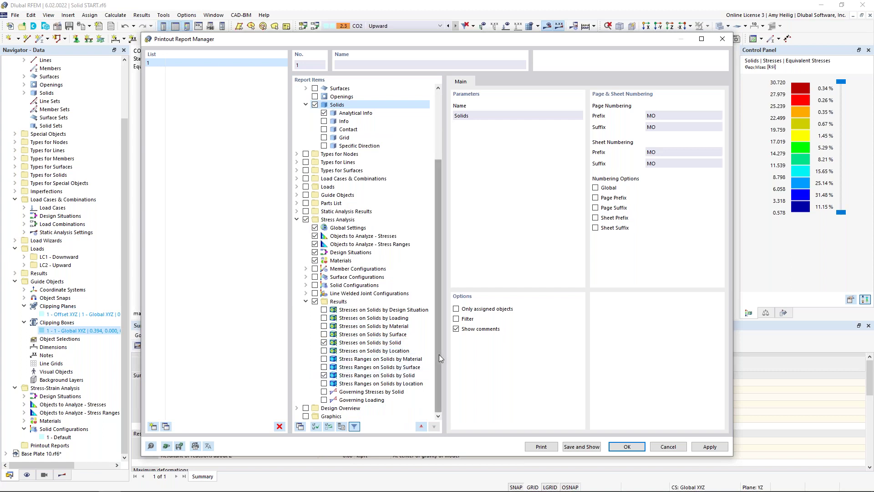
pyautogui.click(581, 447)
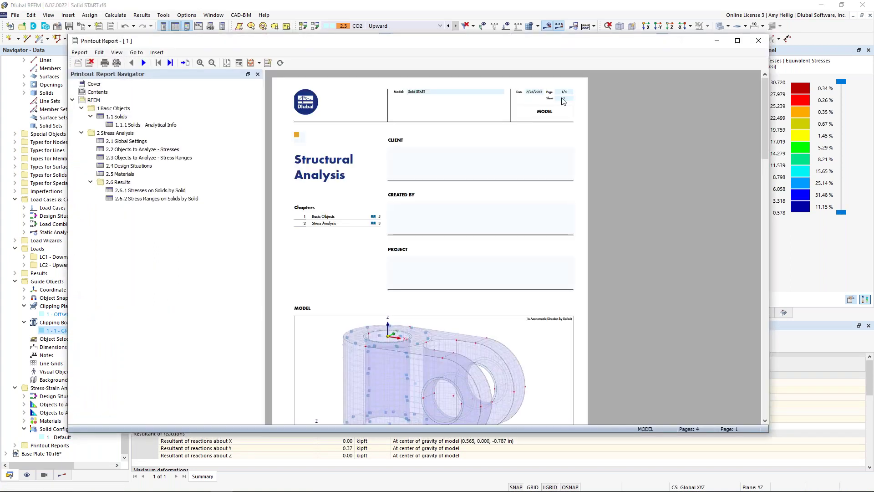
# Review the printout report from the cover page to the solid stress and stress range tables, and move it out of the way
pyautogui.keyDown('ctrl'); pyautogui.scroll(1, 362, 223); pyautogui.keyUp('ctrl')
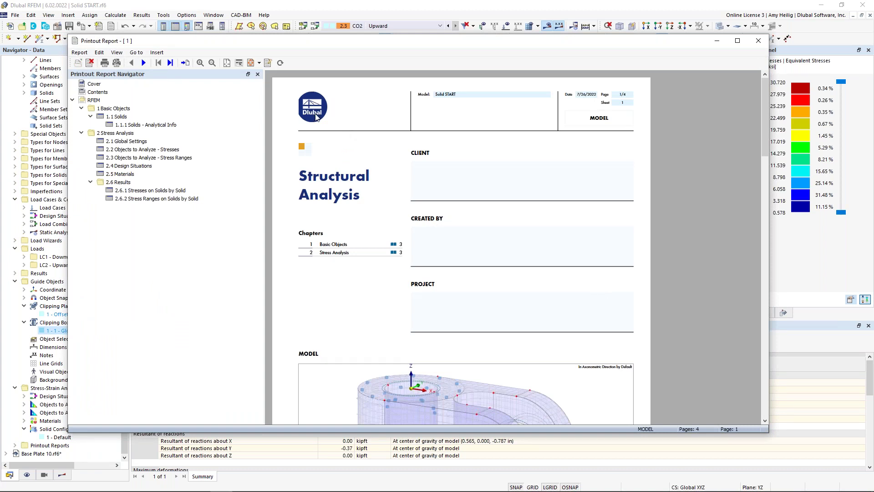
pyautogui.scroll(-2, 474, 210)
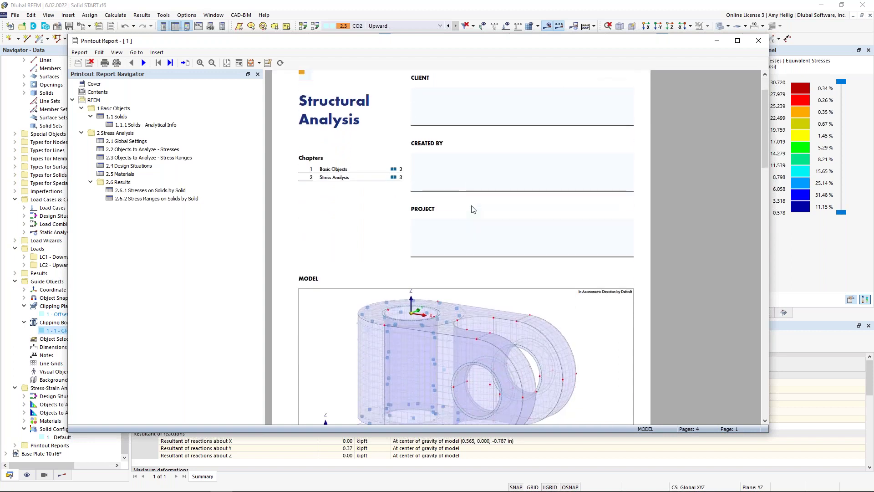
pyautogui.scroll(-2, 474, 210)
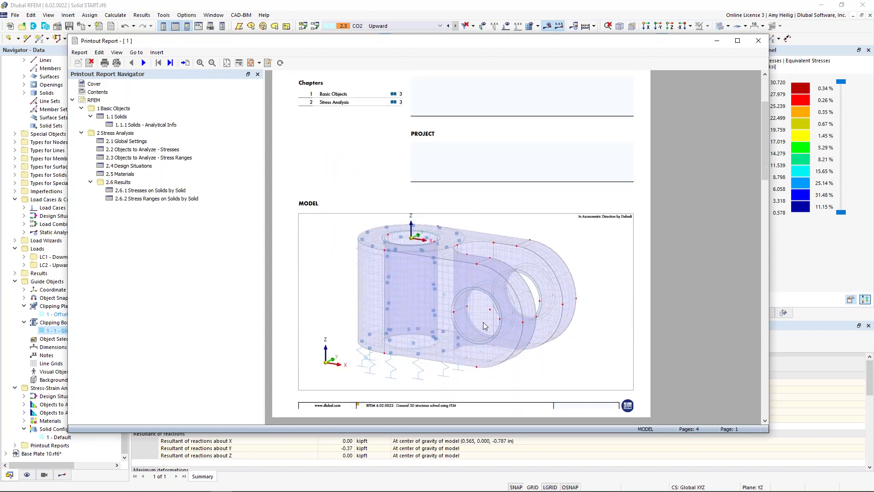
pyautogui.scroll(-10, 485, 325)
pyautogui.scroll(-6, 484, 325)
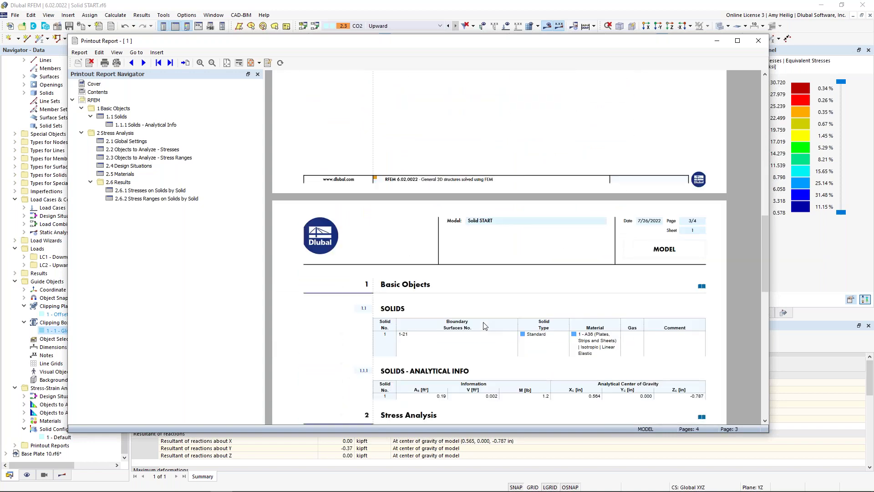
pyautogui.scroll(-15, 484, 325)
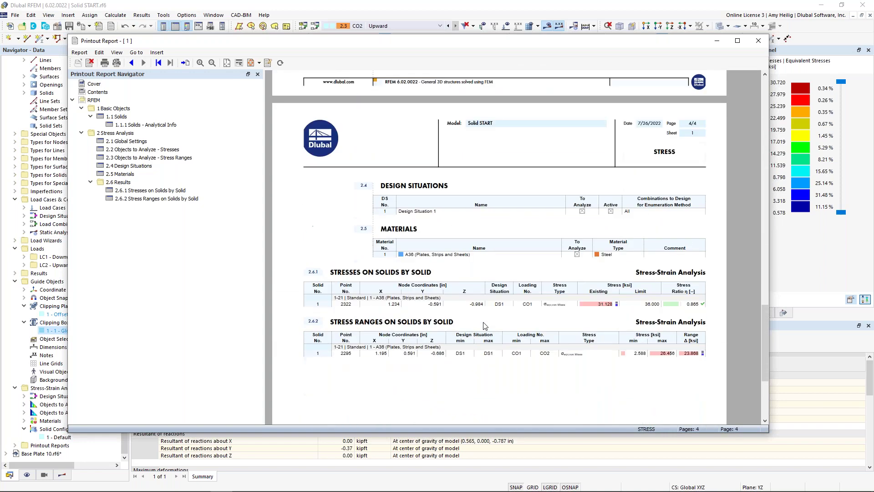
pyautogui.scroll(-1, 484, 325)
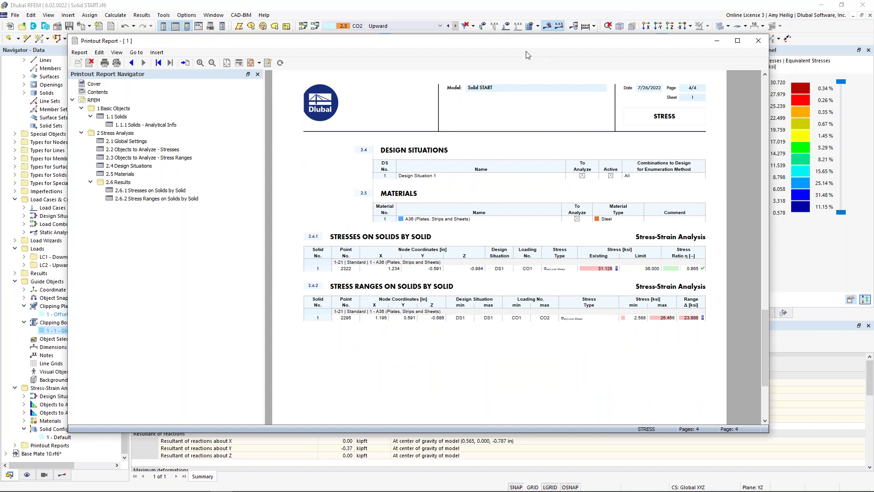
pyautogui.moveTo(458, 44); pyautogui.dragTo(873, 46)
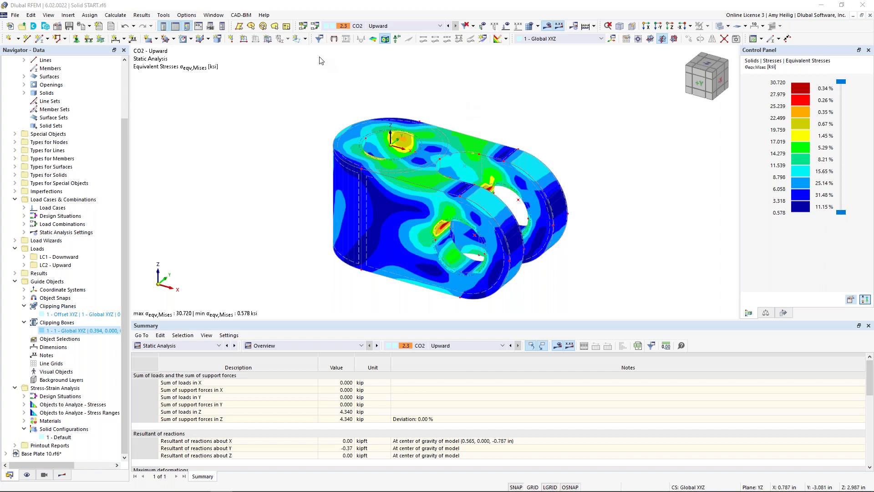
# Keep CO2 as the displayed load combination and enable the Gray Zone for the isobands in the results display
pyautogui.click(379, 27)
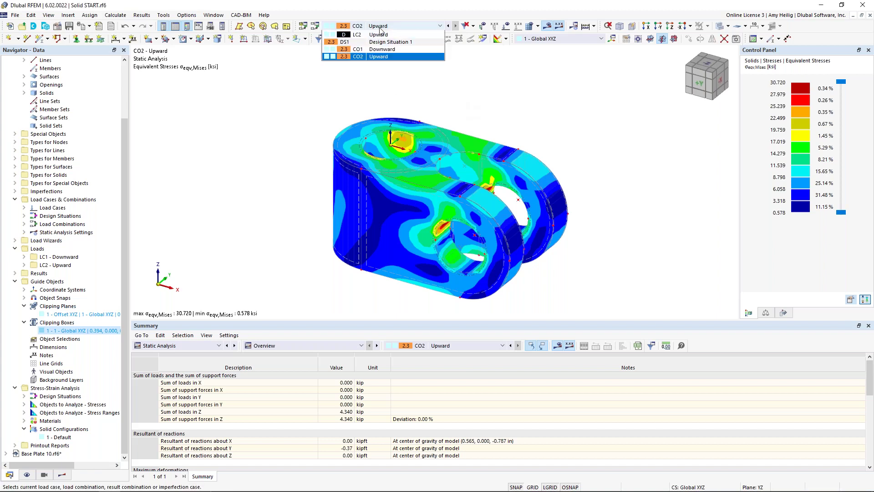
pyautogui.click(62, 475)
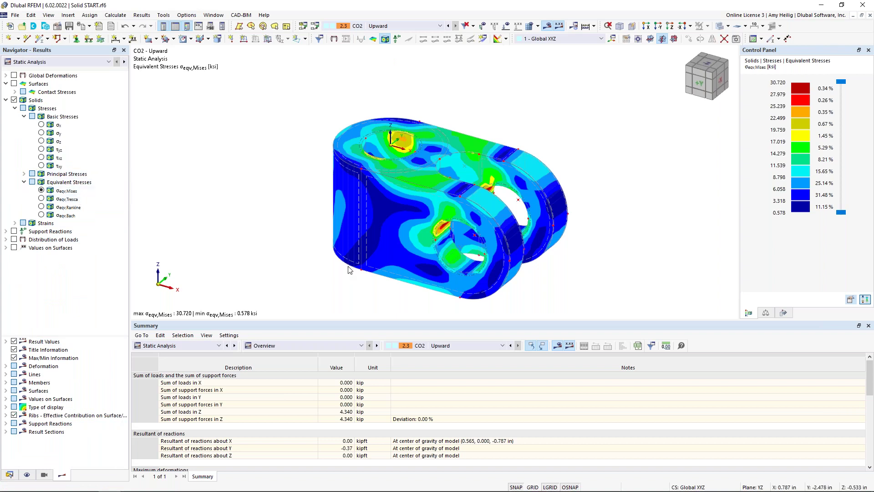
pyautogui.keyDown('ctrl'); pyautogui.moveTo(312, 250); pyautogui.dragTo(367, 192, button='middle'); pyautogui.keyUp('ctrl')
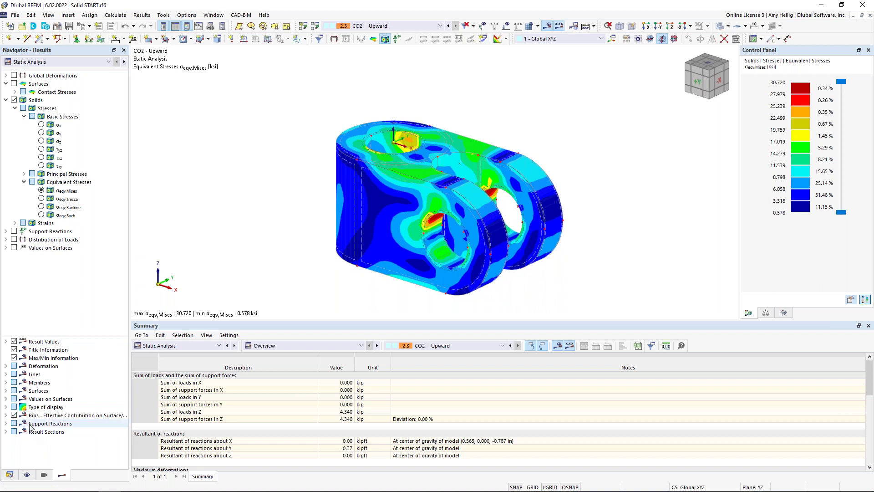
pyautogui.click(5, 407)
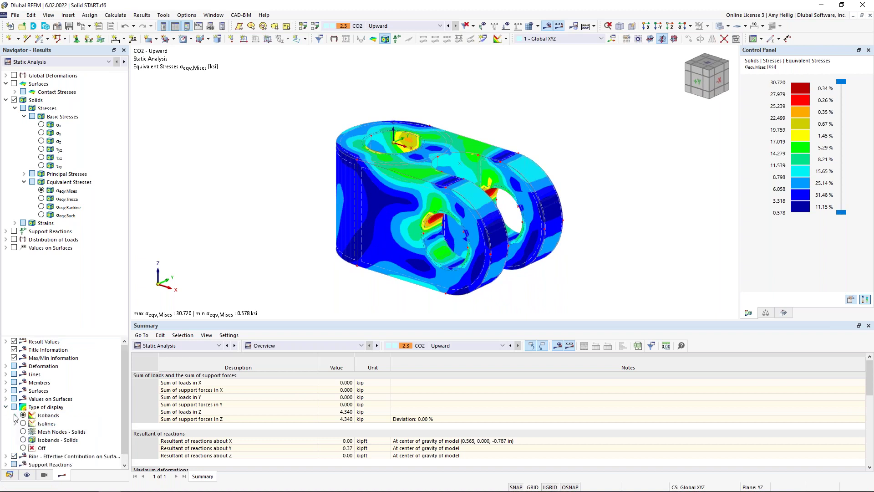
pyautogui.click(15, 415)
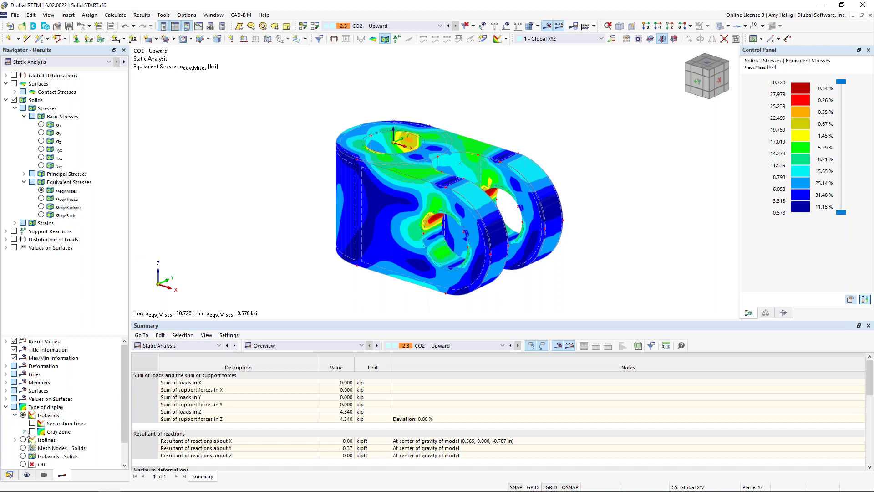
pyautogui.click(23, 432)
pyautogui.scroll(1, 26, 434)
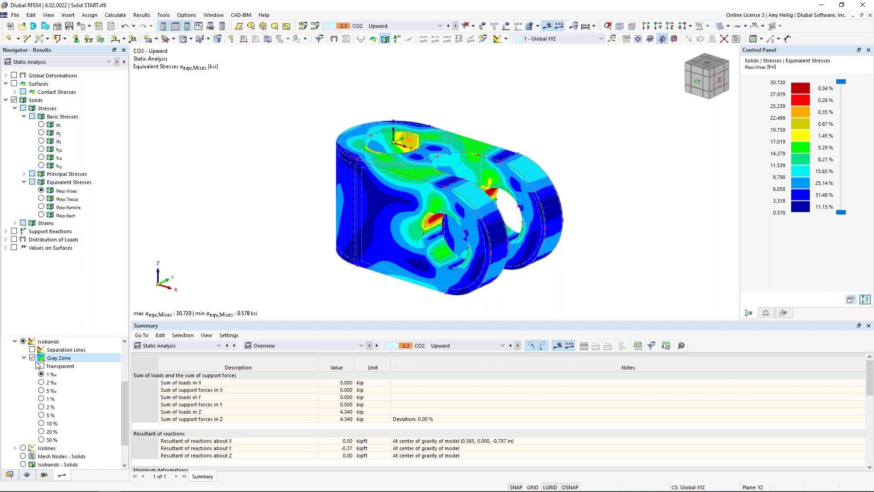
# Compare several gray zone thresholds for the isobands and set it to 20 %
pyautogui.click(41, 390)
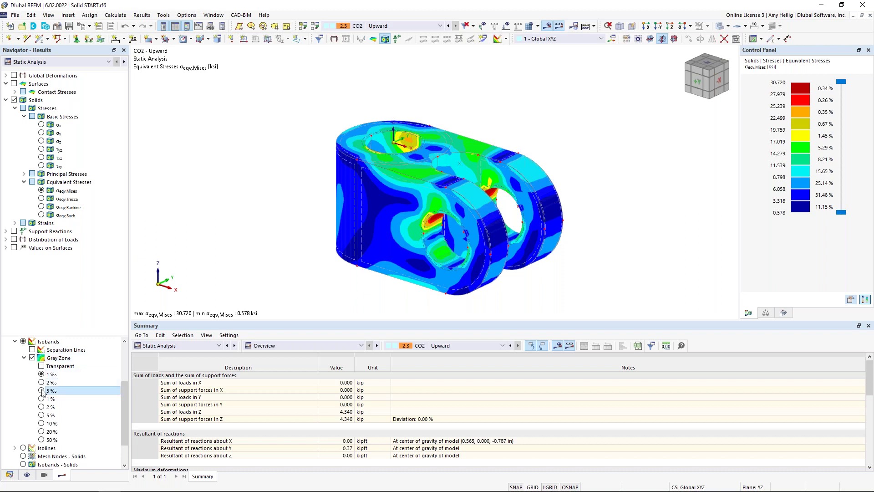
pyautogui.click(41, 407)
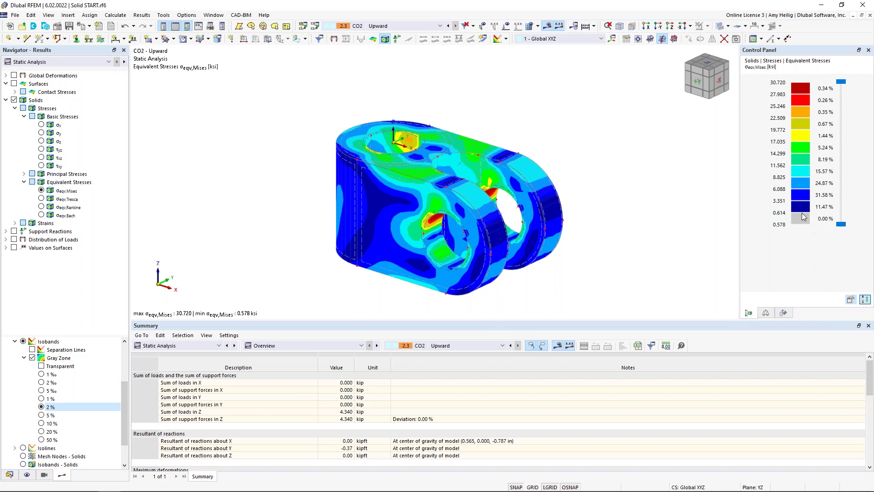
pyautogui.click(42, 424)
pyautogui.click(42, 431)
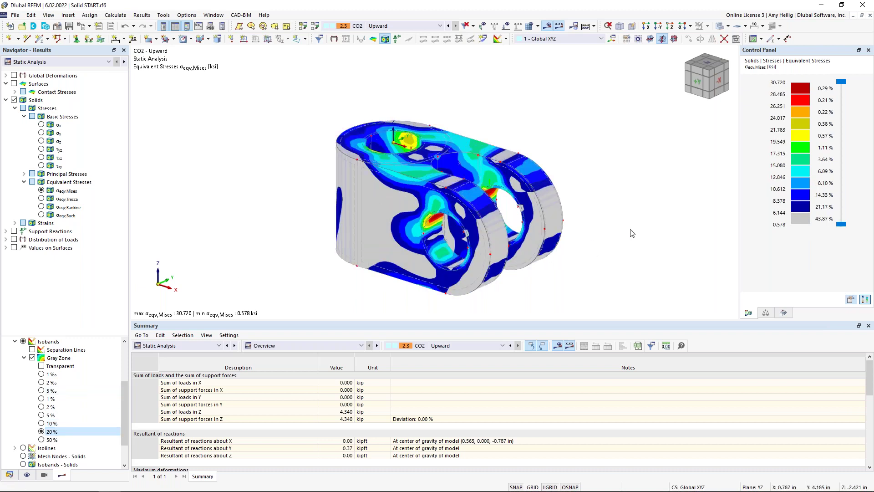
# Send the CO2 equivalent stress graphic to printout report 1 with the 3D picture in PDF option, and check its page in the report
pyautogui.keyDown('ctrl'); pyautogui.moveTo(437, 182); pyautogui.dragTo(604, 246, button='middle'); pyautogui.keyUp('ctrl')
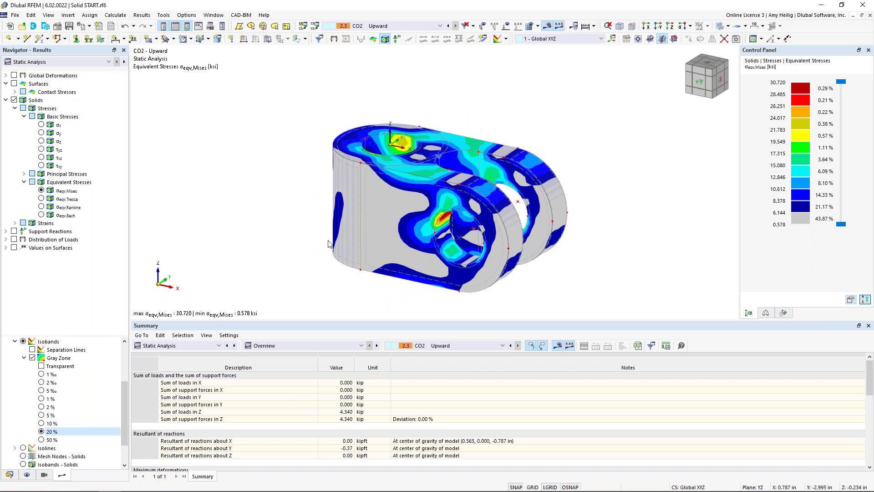
pyautogui.scroll(2, 319, 226)
pyautogui.keyDown('ctrl'); pyautogui.moveTo(313, 219); pyautogui.dragTo(302, 225, button='middle'); pyautogui.keyUp('ctrl')
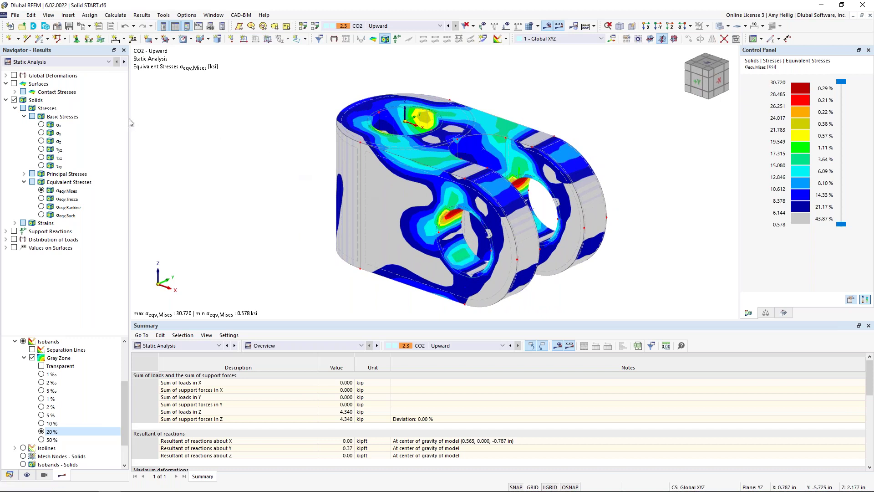
pyautogui.click(90, 28)
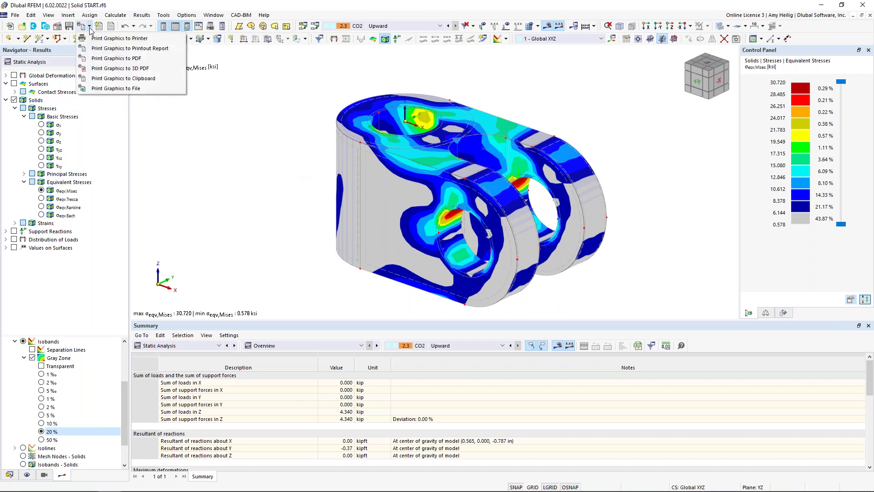
pyautogui.click(101, 49)
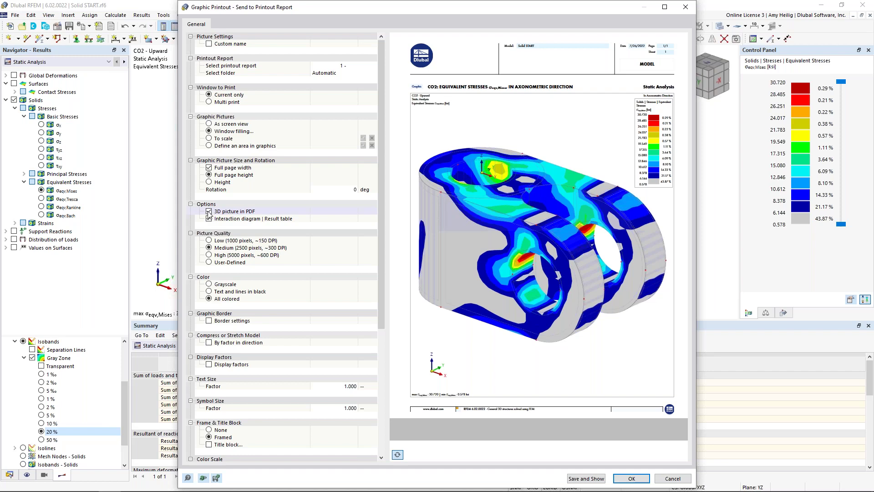
pyautogui.click(586, 478)
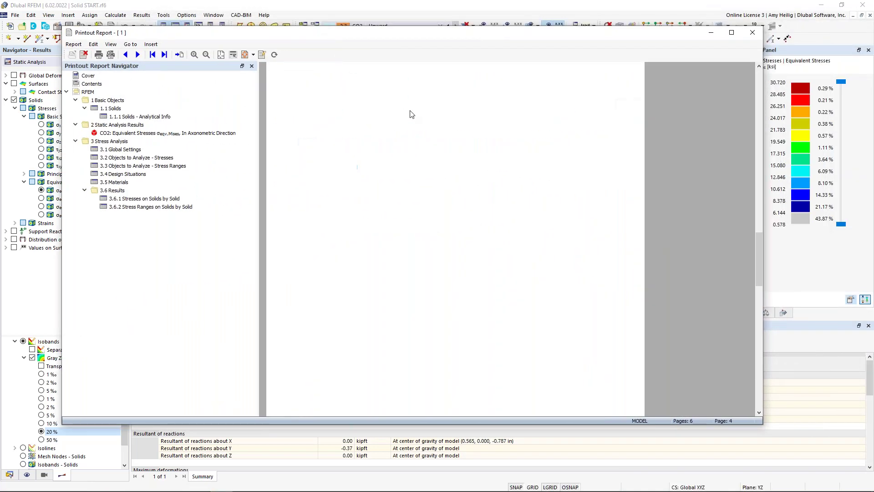
pyautogui.scroll(-2, 412, 114)
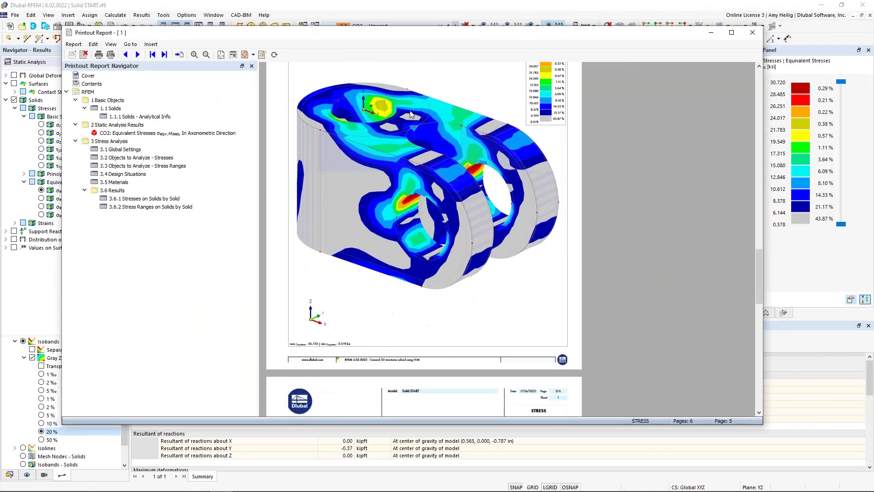
pyautogui.scroll(3, 412, 113)
pyautogui.scroll(-1, 412, 114)
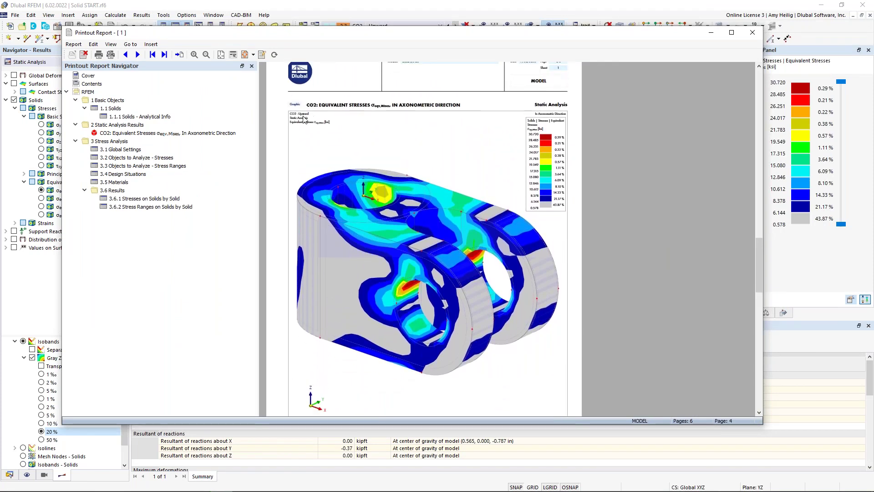
# Export the printout report to PDF as Report 1.pdf in the 2022-7-26 Member, Surface, and Solid Stress-Strain Analysis folder, replacing the existing file
pyautogui.click(72, 44)
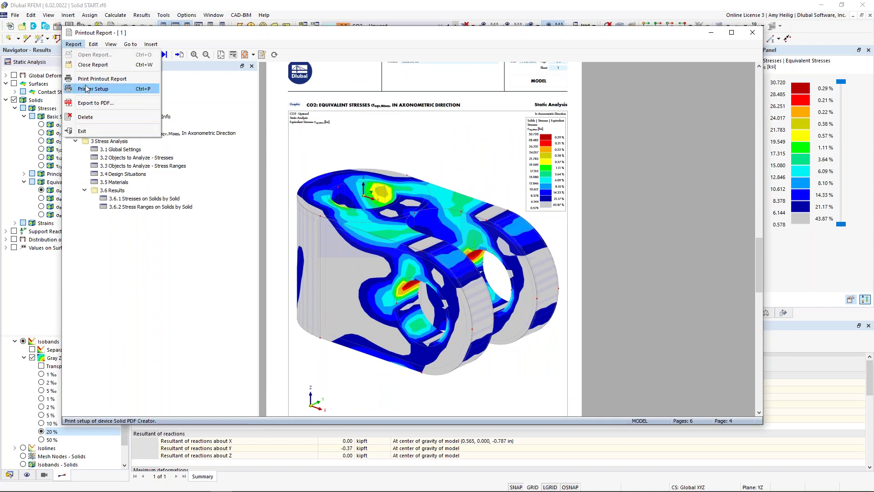
pyautogui.click(95, 103)
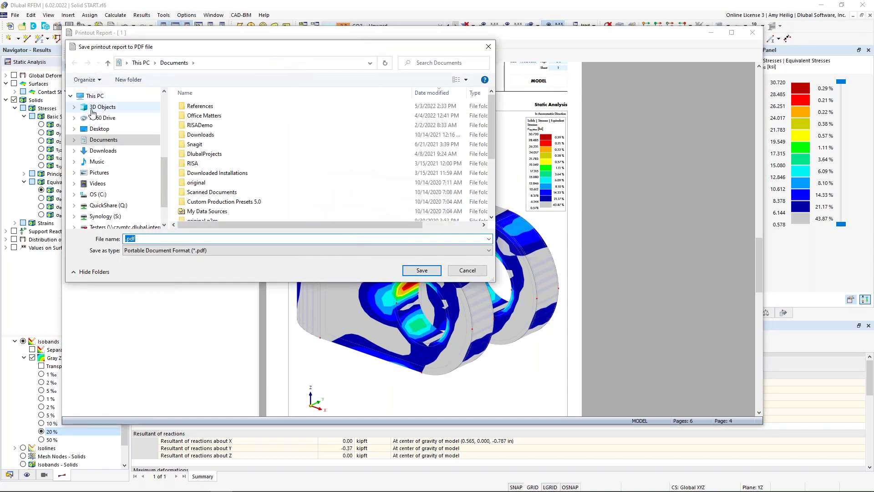
pyautogui.scroll(5, 108, 136)
pyautogui.click(120, 103)
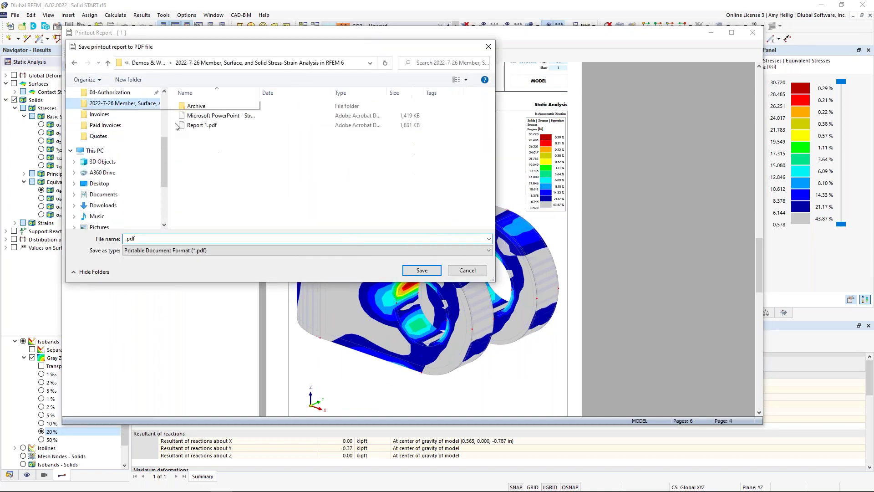
pyautogui.click(211, 125)
pyautogui.click(423, 271)
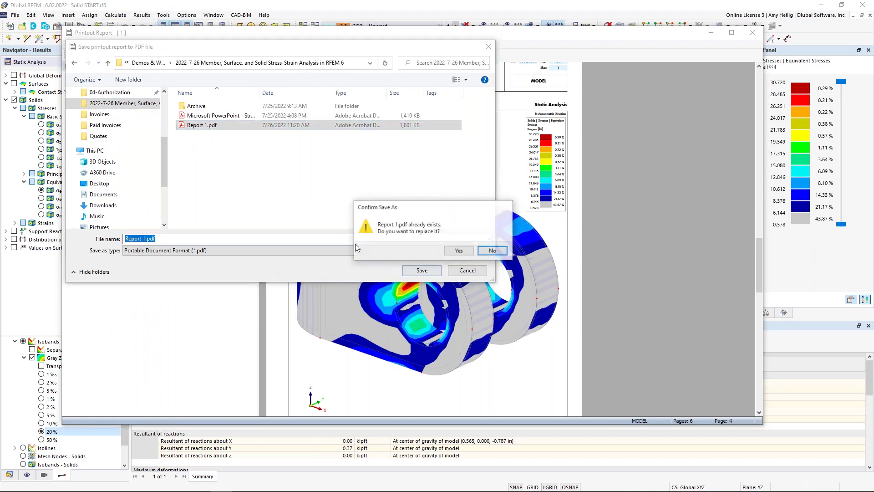
pyautogui.click(452, 252)
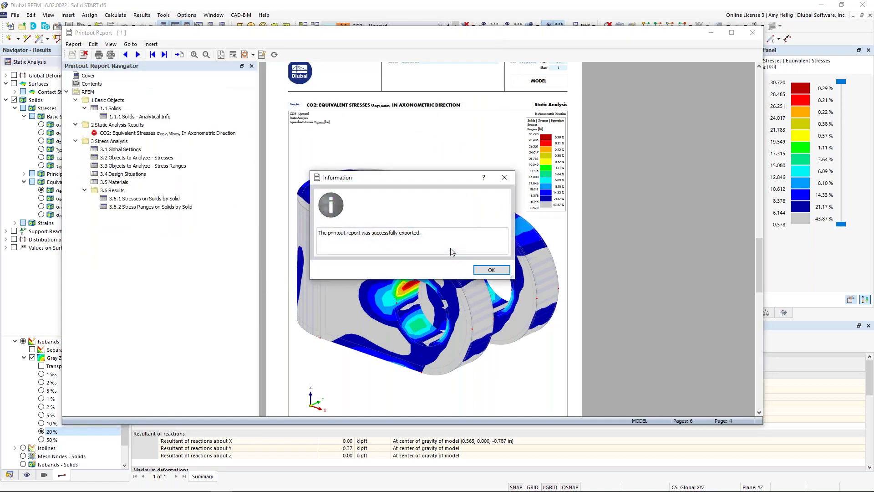
pyautogui.click(491, 271)
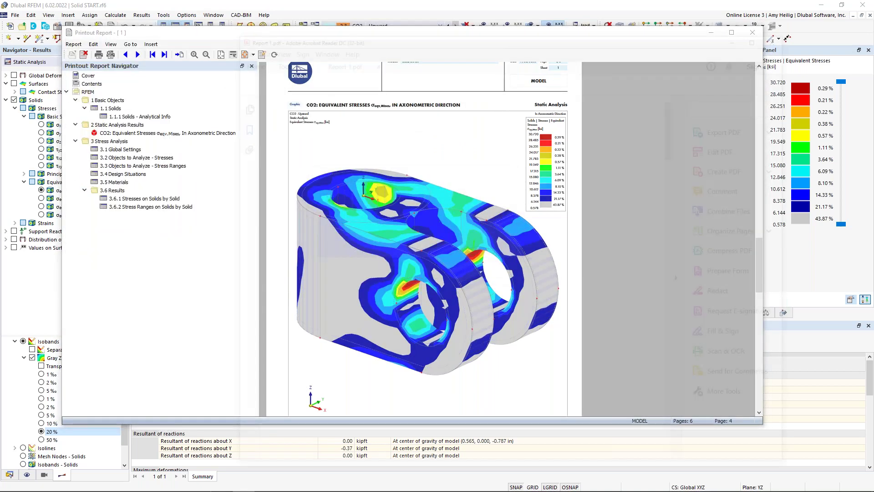
# Review the exported Report 1.pdf in a maximized Adobe Acrobat Reader from the cover to the CO2 equivalent stress graphic on page 4
pyautogui.doubleClick(584, 37)
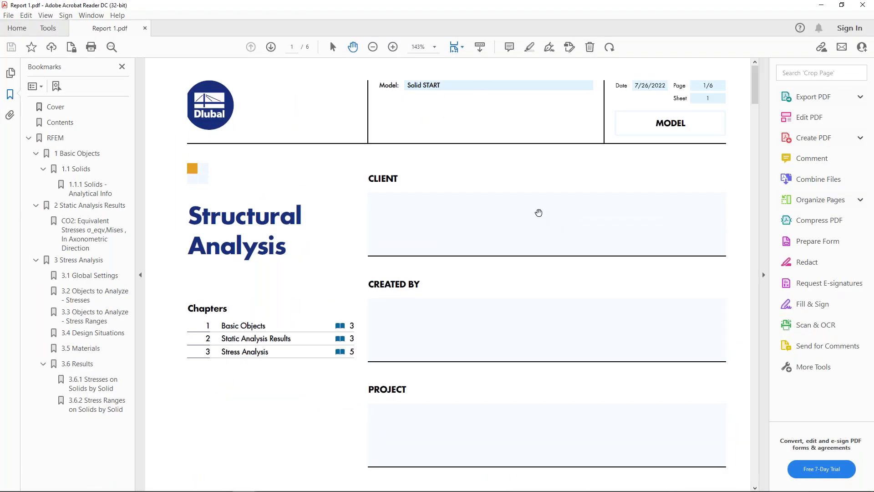
pyautogui.keyDown('ctrl'); pyautogui.scroll(-2, 539, 212); pyautogui.keyUp('ctrl')
pyautogui.scroll(-10, 539, 212)
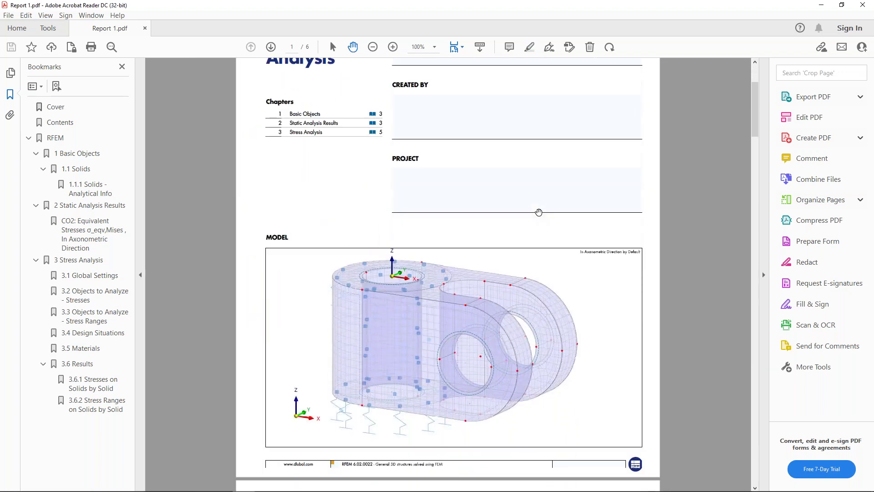
pyautogui.scroll(-20, 691, 230)
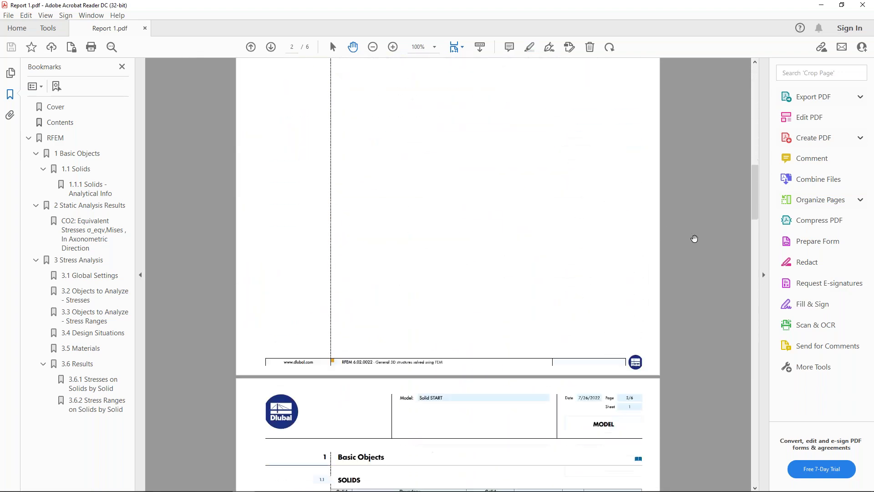
pyautogui.scroll(-12, 694, 239)
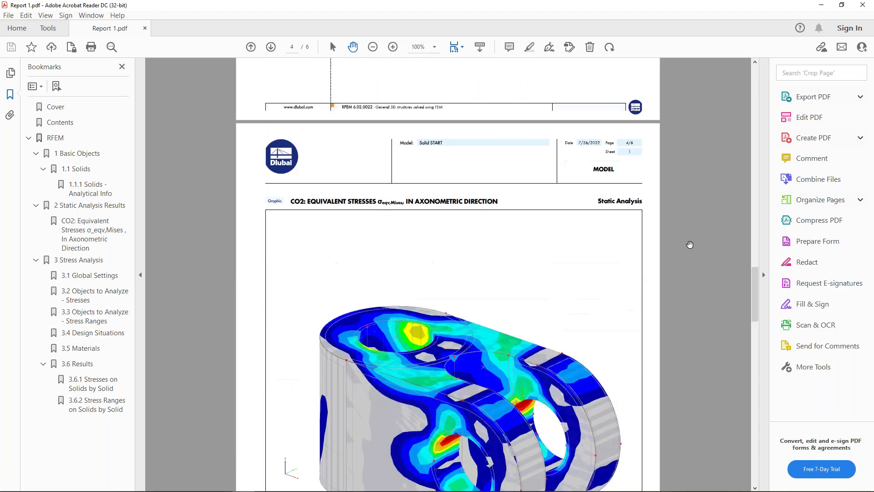
pyautogui.keyDown('ctrl'); pyautogui.scroll(-2, 690, 245); pyautogui.keyUp('ctrl')
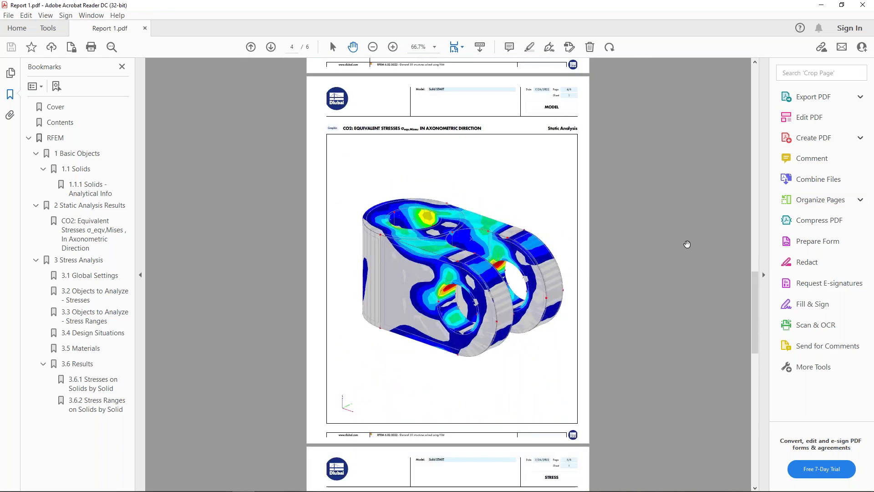
# Activate the 3D equivalent stress graphic on page 4 and rotate the solid model to inspect it from several angles
pyautogui.moveTo(529, 209)
pyautogui.moveTo(535, 208); pyautogui.dragTo(456, 283)
pyautogui.moveTo(395, 310); pyautogui.dragTo(466, 291)
pyautogui.moveTo(509, 154); pyautogui.dragTo(517, 174)
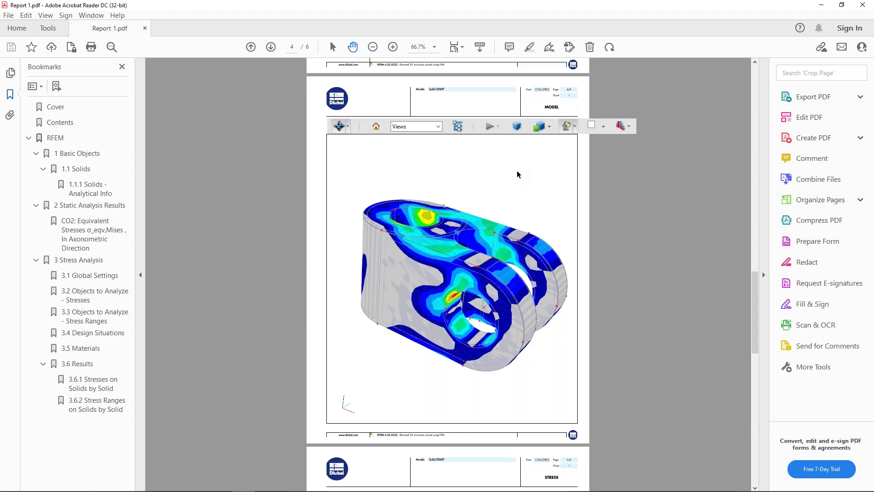
# Switch to the PowerPoint slide show of Stress-Strain Analysis in RFEM 6.pptx and show its closing Dlubal Software Information slide
pyautogui.press('super+Tab')
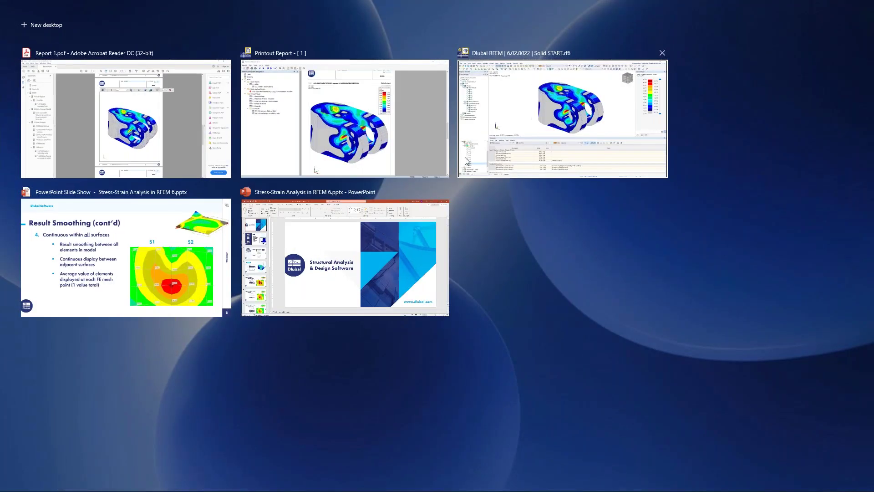
pyautogui.click(193, 225)
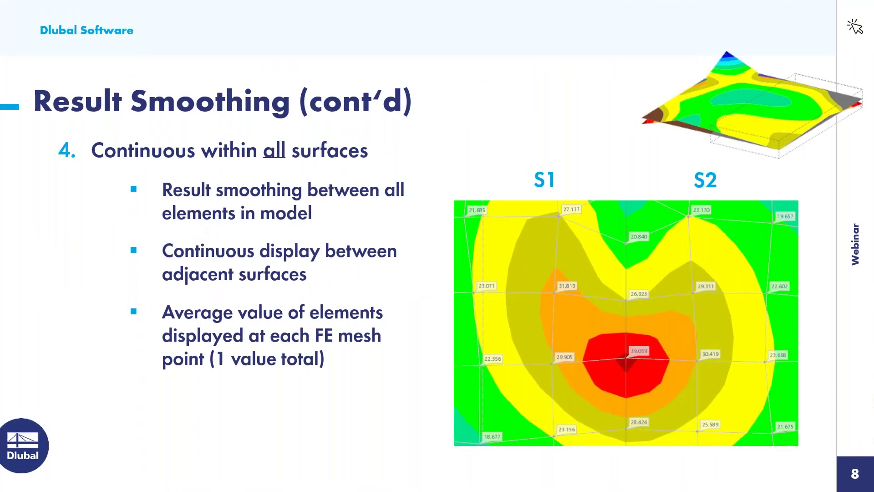
pyautogui.press('End')
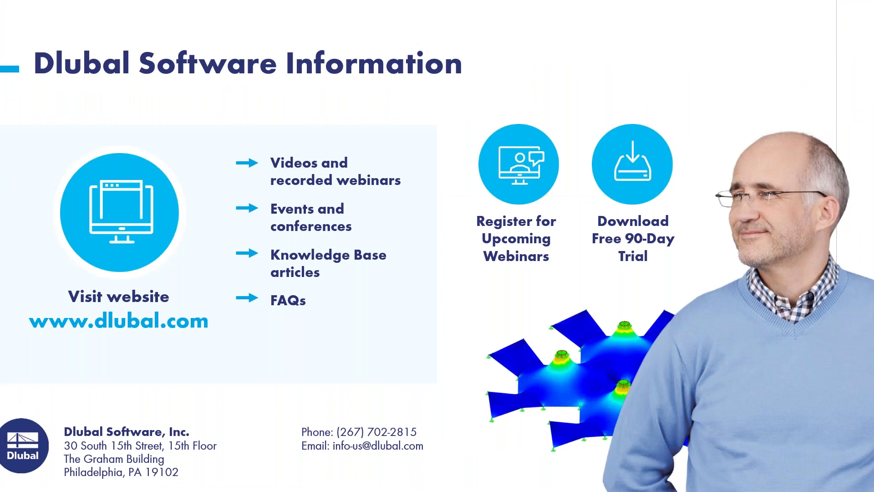